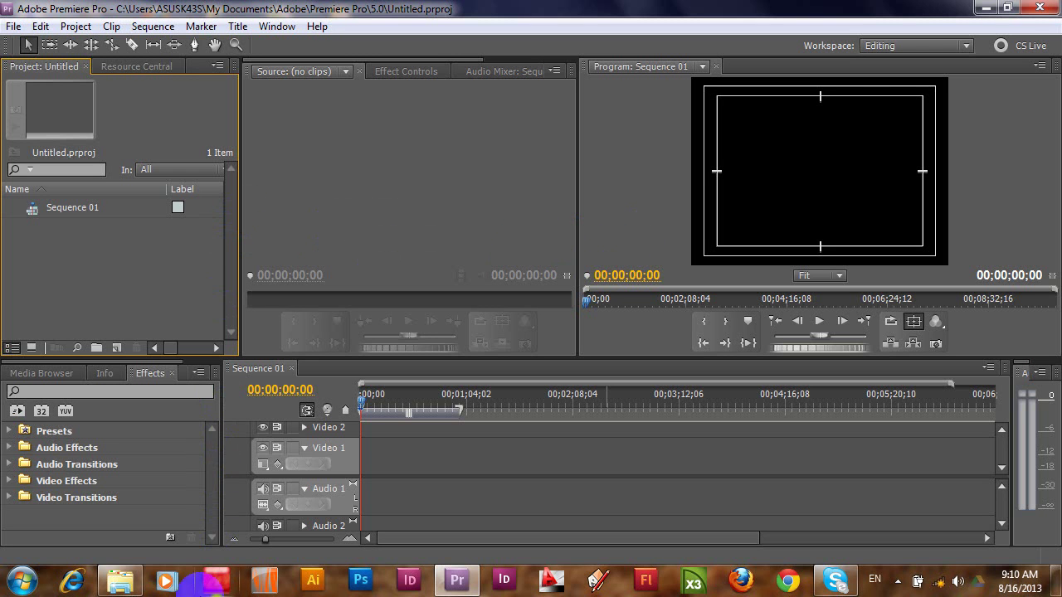
# Bring up Windows Media Player's Videos library, showing the 'Wildlife in HD' clip.
pyautogui.click(168, 585)
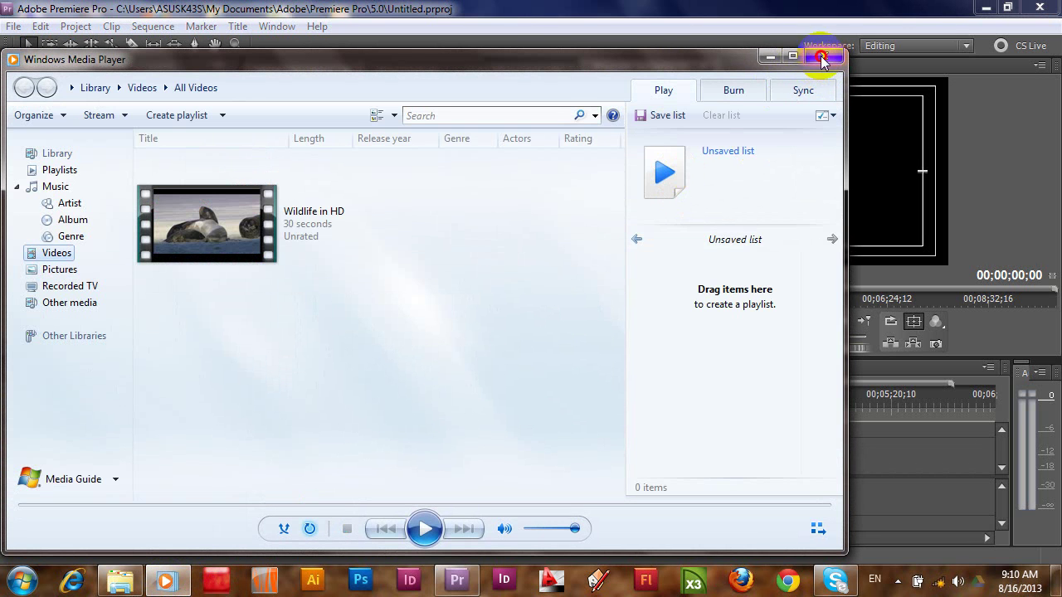
# Play Sequence 07_1.mp4 from the DATA (D:) drive, then close the player to return to Premiere.
pyautogui.click(824, 56)
pyautogui.click(120, 580)
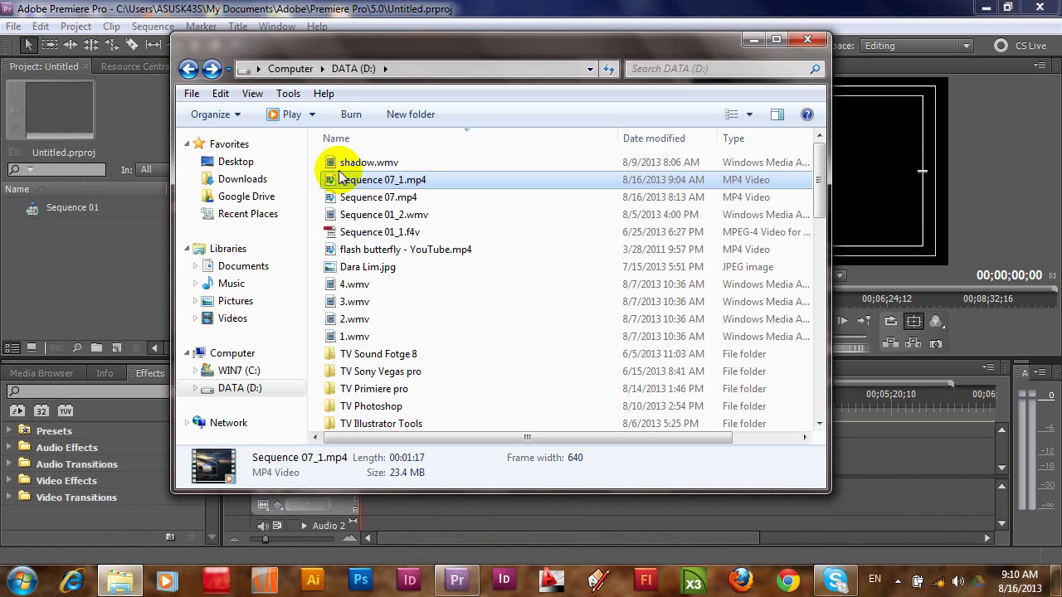
pyautogui.doubleClick(332, 187)
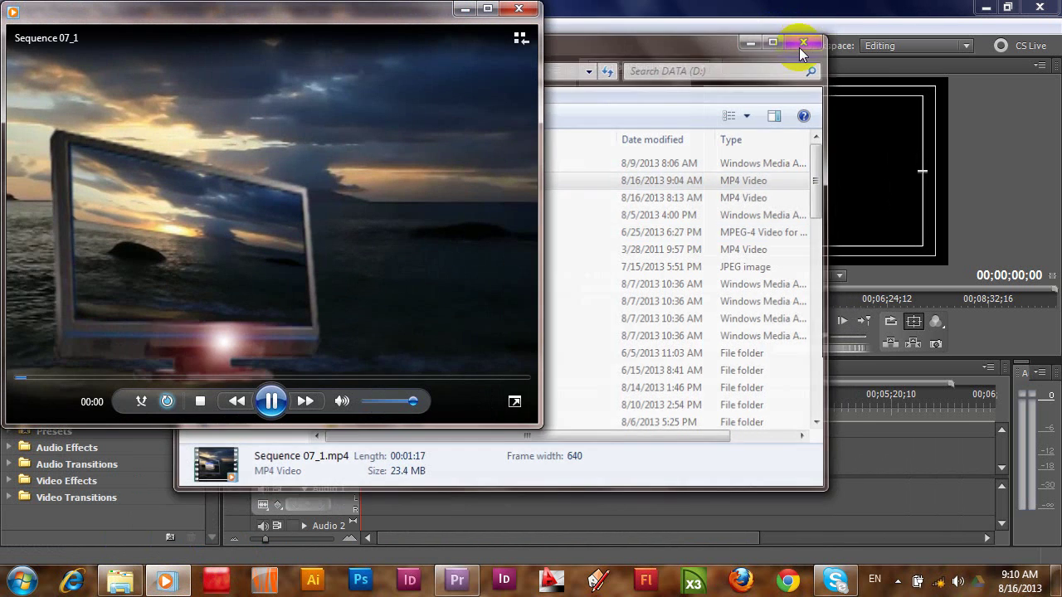
pyautogui.click(806, 40)
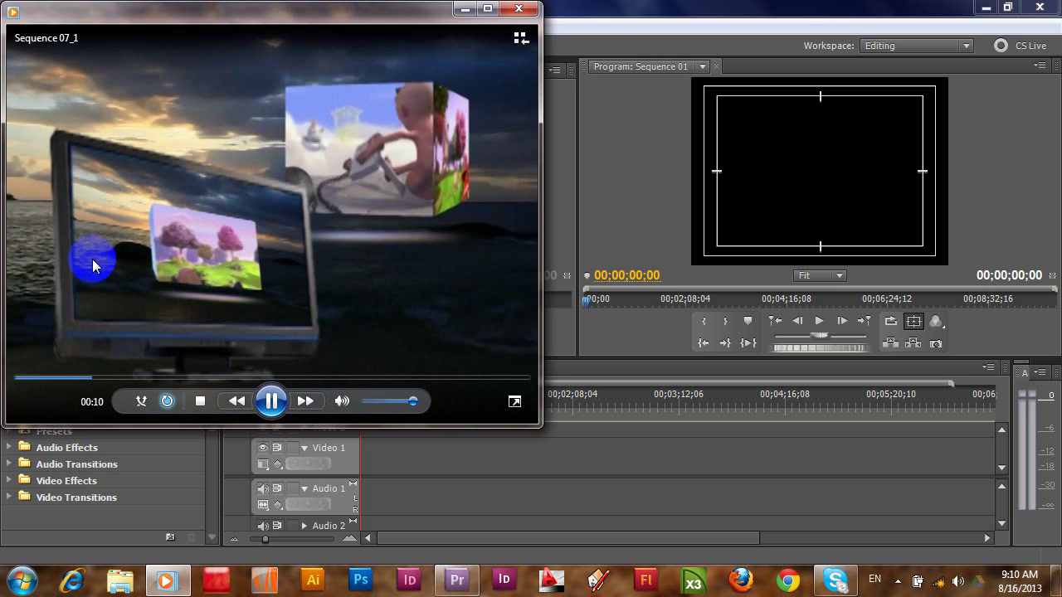
pyautogui.click(520, 10)
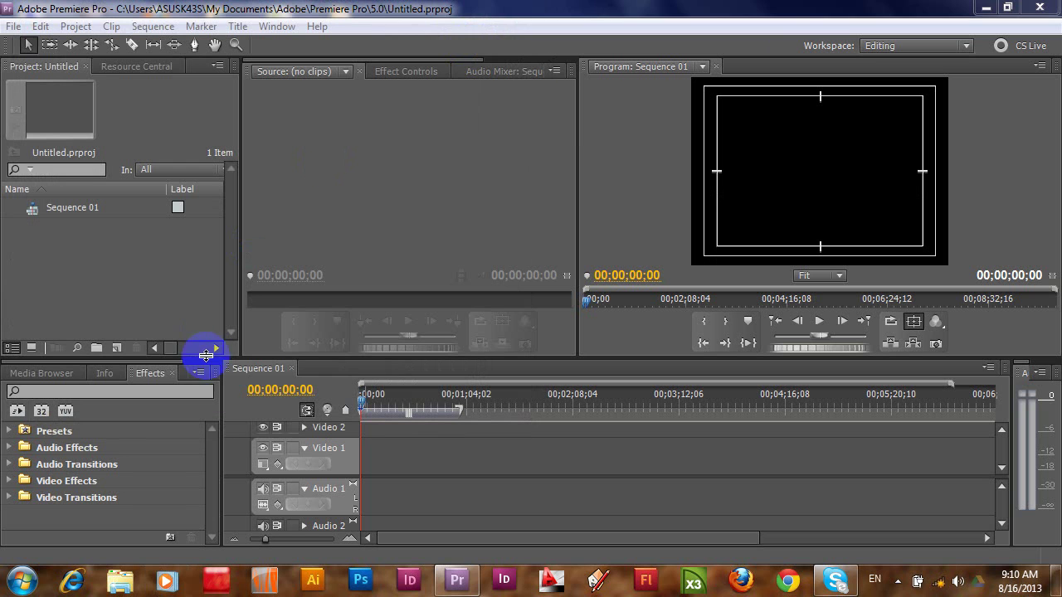
pyautogui.click(108, 247)
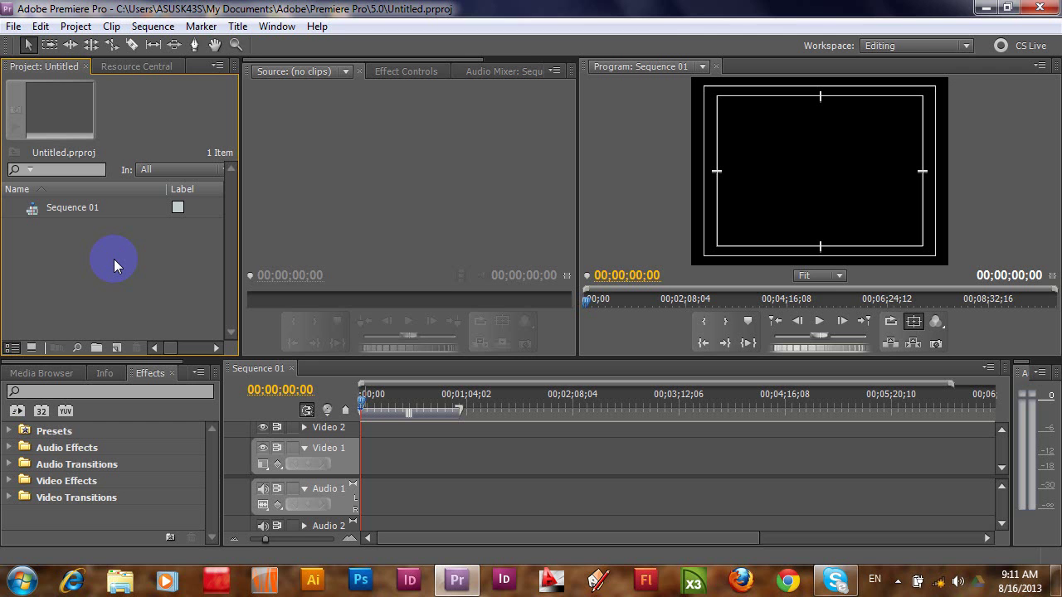
# Import clips 1.wmv through 4.wmv from the DATA (D:) drive into the Project panel.
pyautogui.doubleClick(113, 261)
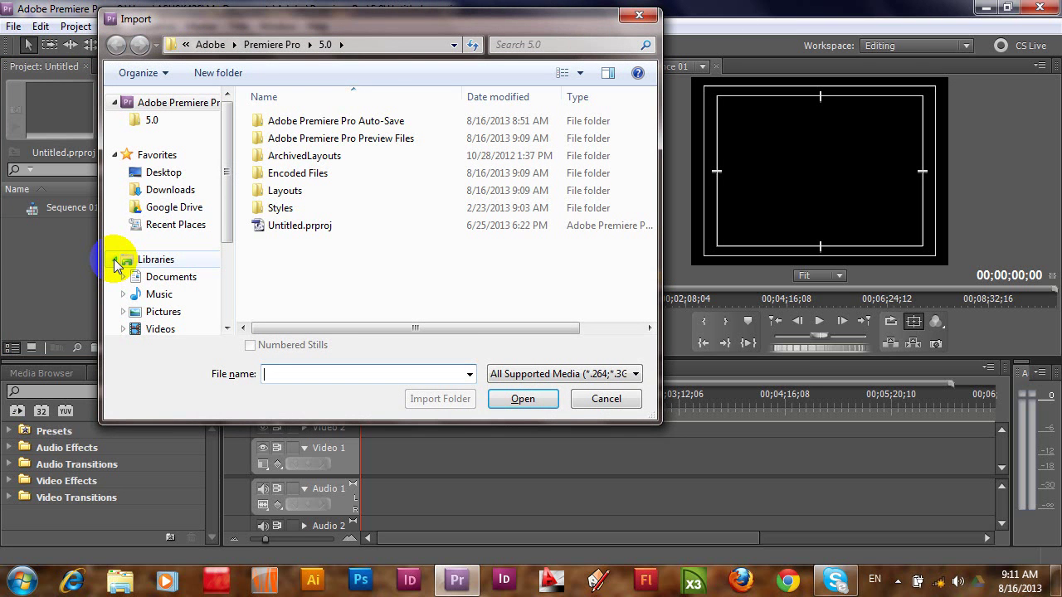
pyautogui.moveTo(236, 178); pyautogui.dragTo(225, 320)
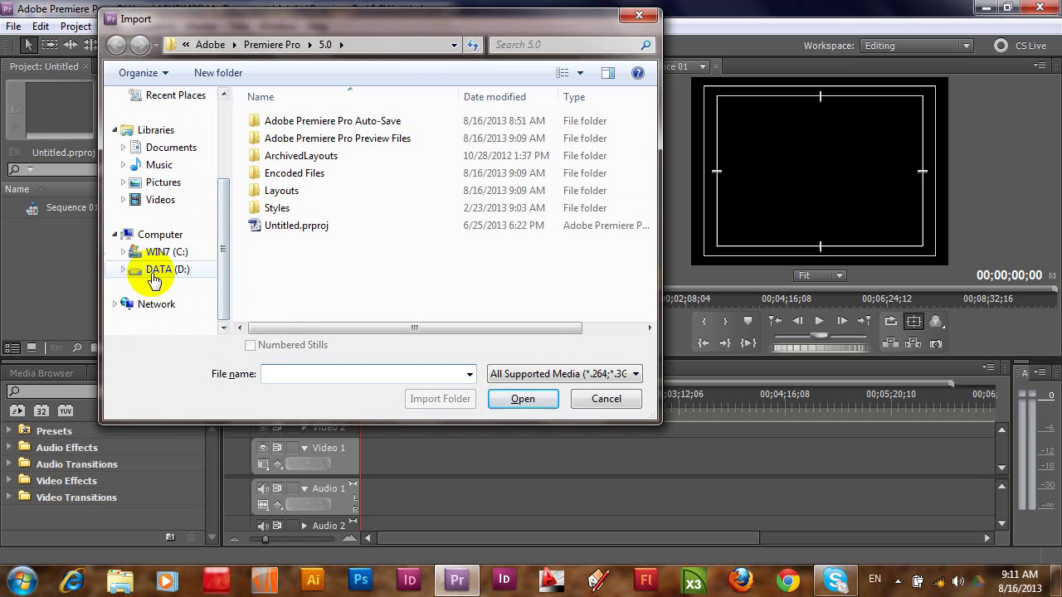
pyautogui.click(155, 274)
pyautogui.click(280, 214)
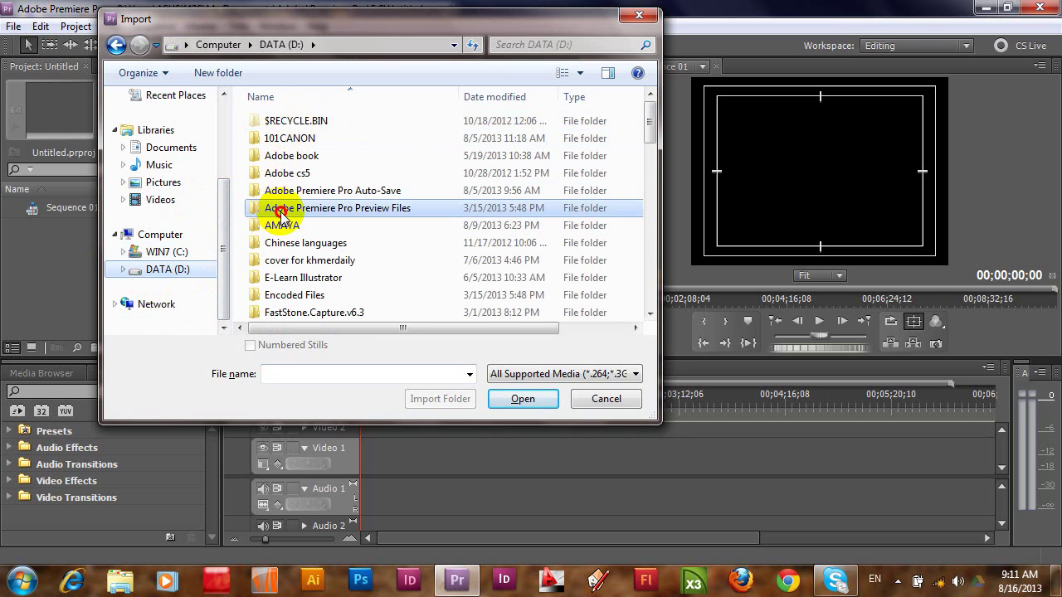
pyautogui.scroll(-7, 280, 214)
pyautogui.scroll(-1, 261, 208)
pyautogui.rightClick(256, 208)
pyautogui.click(274, 259)
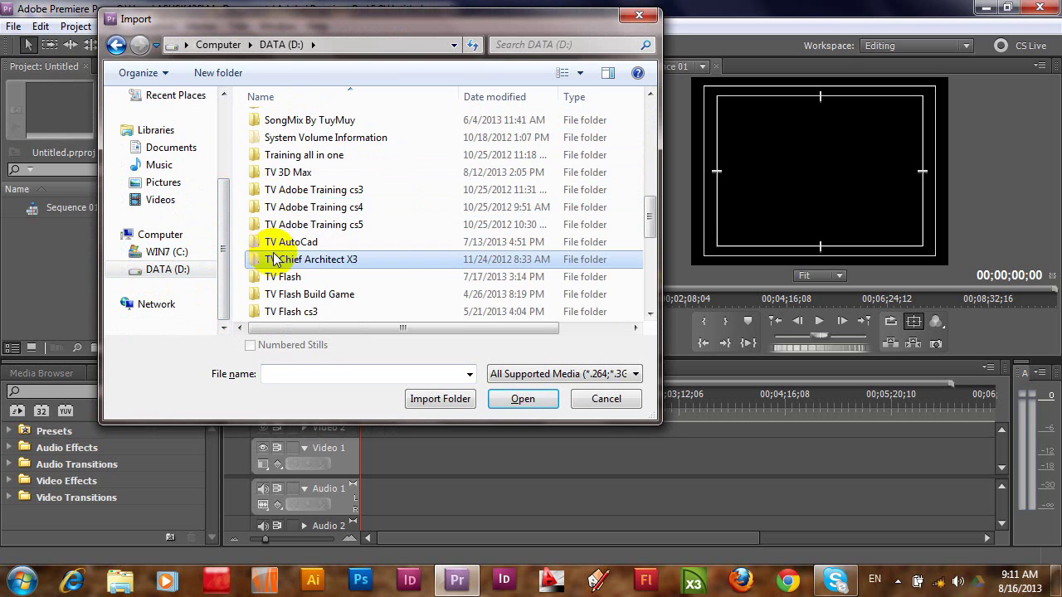
pyautogui.scroll(-5, 274, 258)
pyautogui.click(259, 137)
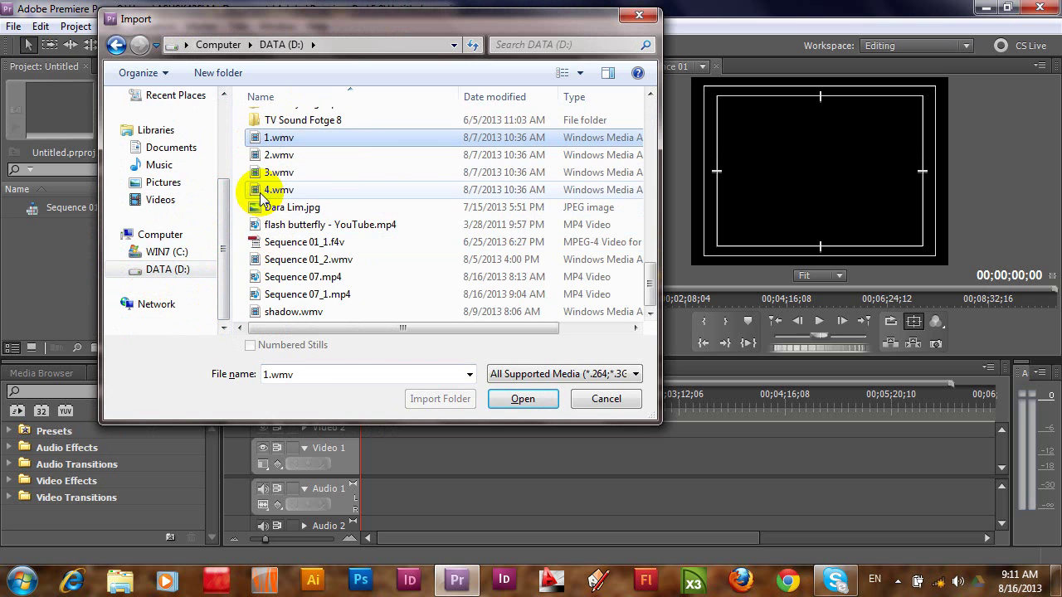
pyautogui.keyDown('shift'); pyautogui.click(260, 193); pyautogui.keyUp('shift')
pyautogui.click(523, 399)
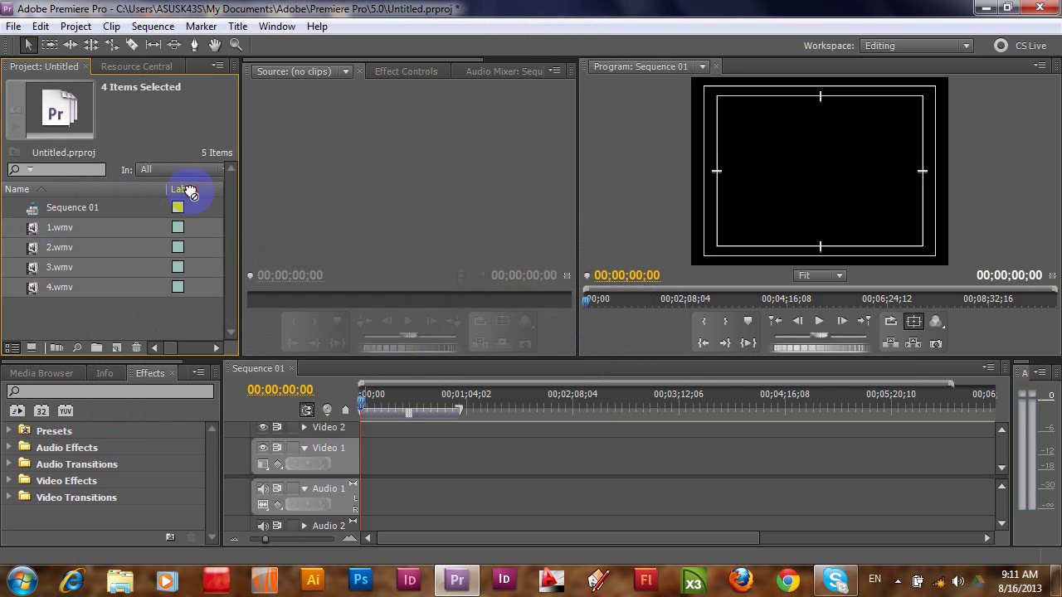
# Place 4.wmv at 00;00 on Video 1 of Sequence 01 and zoom the timeline to fit it.
pyautogui.moveTo(29, 234); pyautogui.dragTo(311, 135)
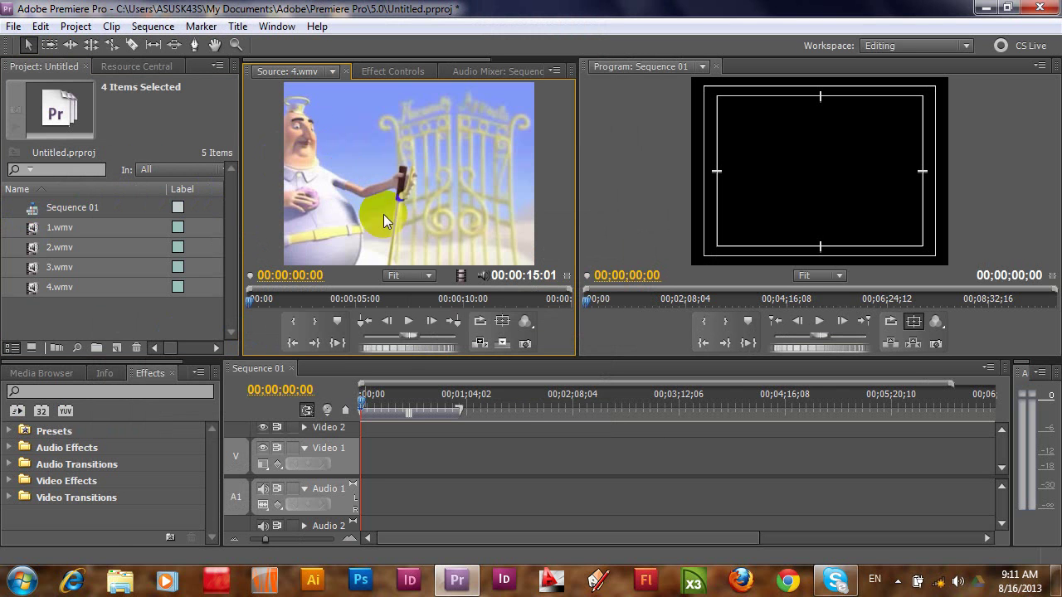
pyautogui.moveTo(383, 214); pyautogui.dragTo(430, 469)
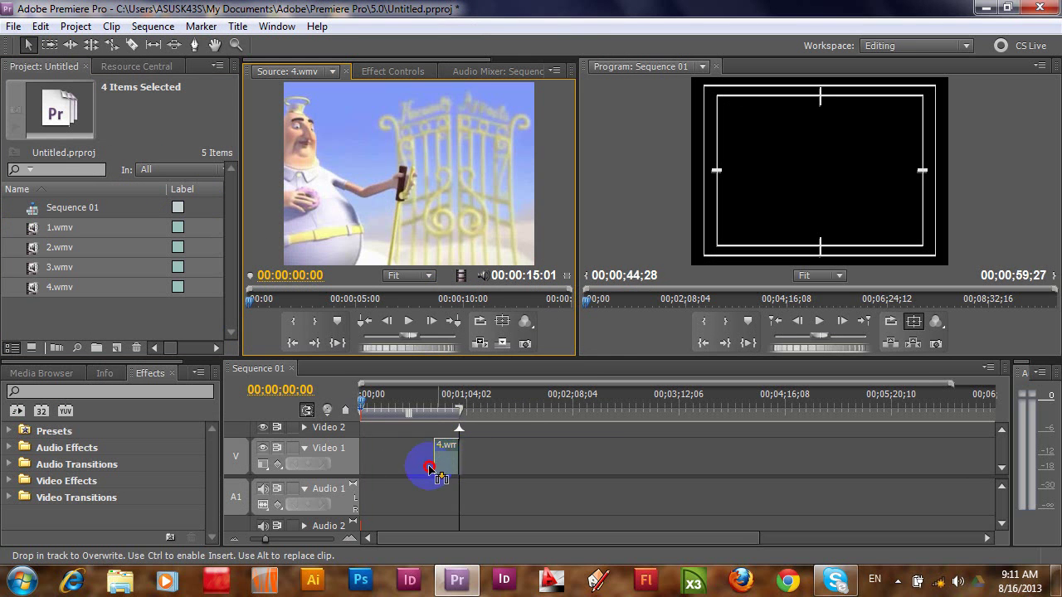
pyautogui.moveTo(431, 469); pyautogui.dragTo(371, 470)
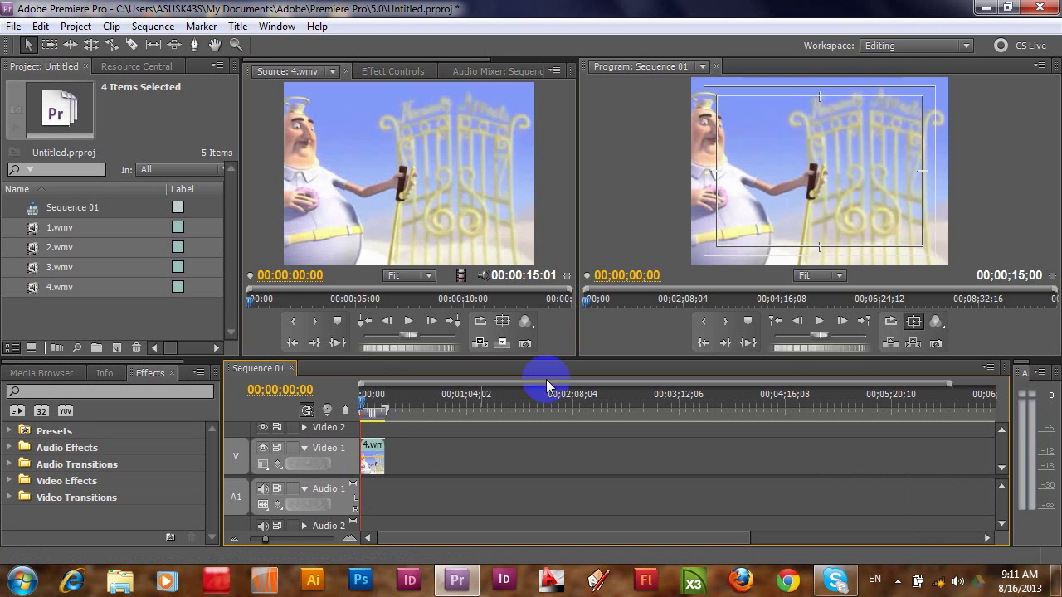
pyautogui.moveTo(949, 386)
pyautogui.mouseDown()
pyautogui.moveTo(888, 386)
pyautogui.moveTo(902, 383)
pyautogui.mouseUp()
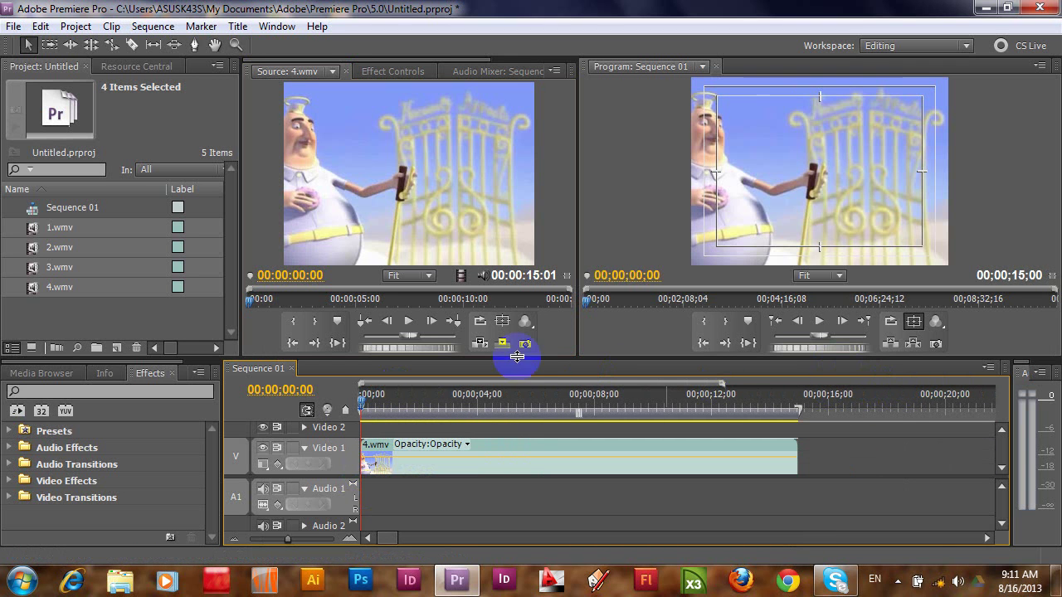
pyautogui.click(376, 74)
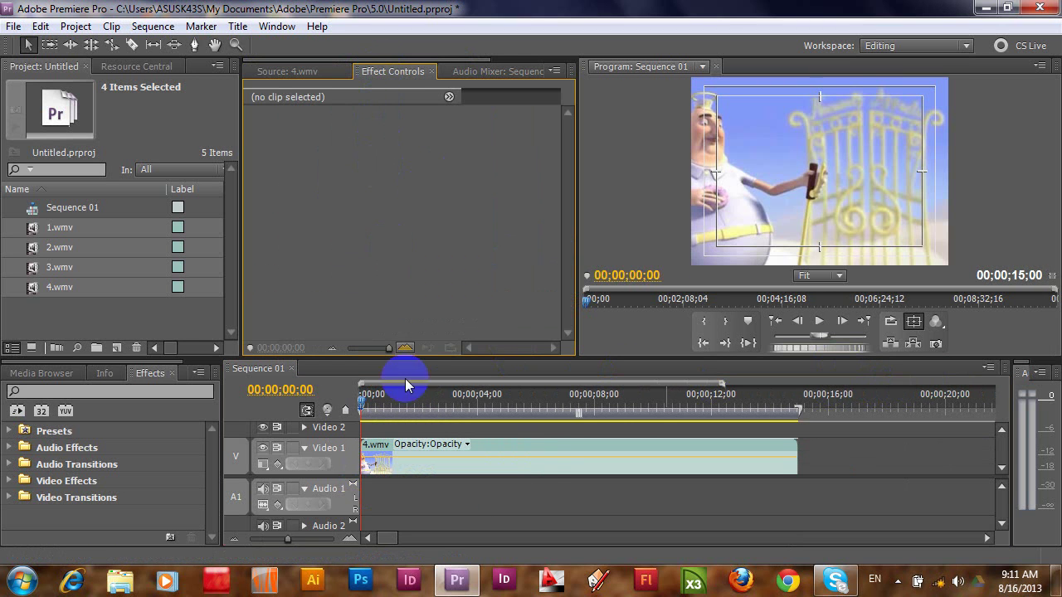
# Start a Position keyframe on 4.wmv's Motion effect and uncheck Uniform Scale.
pyautogui.click(542, 448)
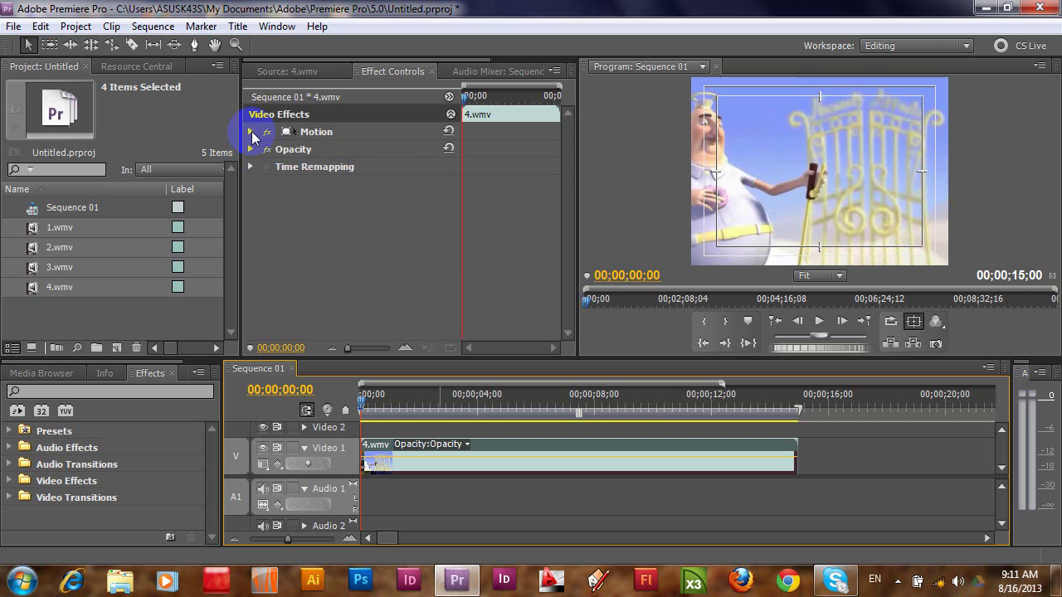
pyautogui.click(251, 132)
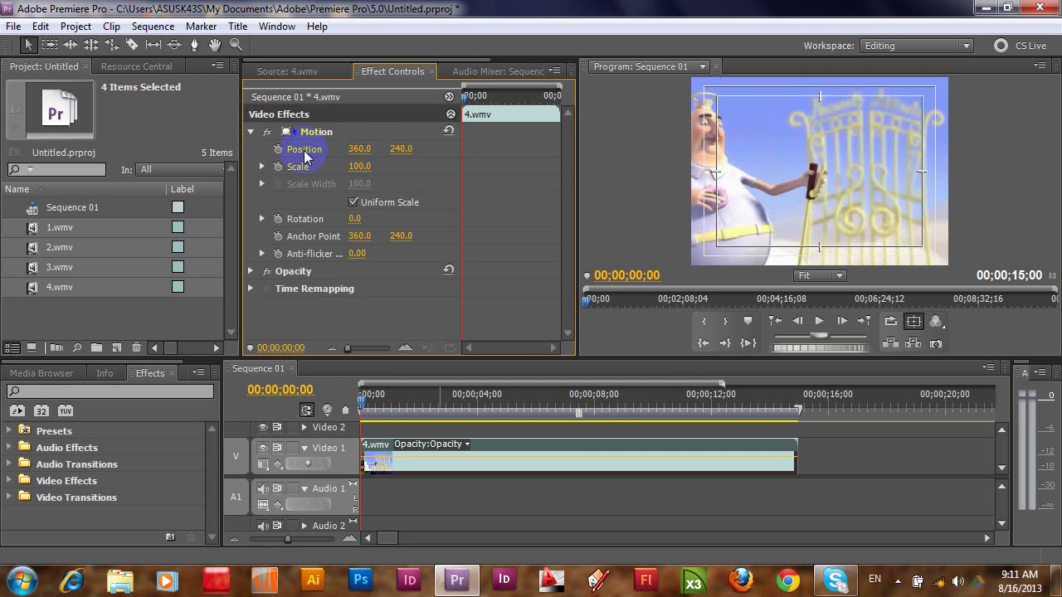
pyautogui.click(278, 149)
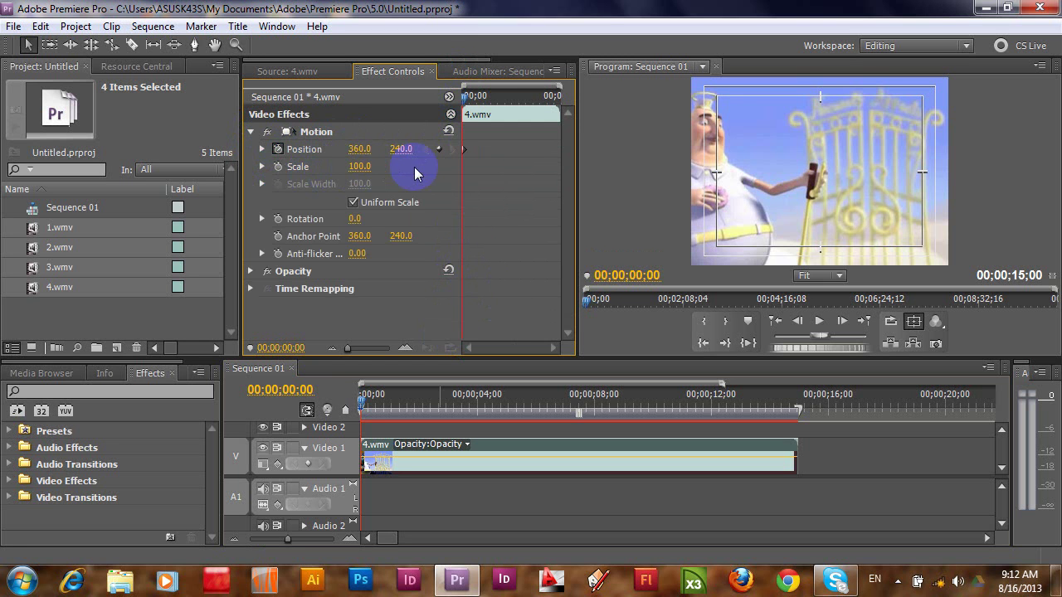
pyautogui.click(354, 203)
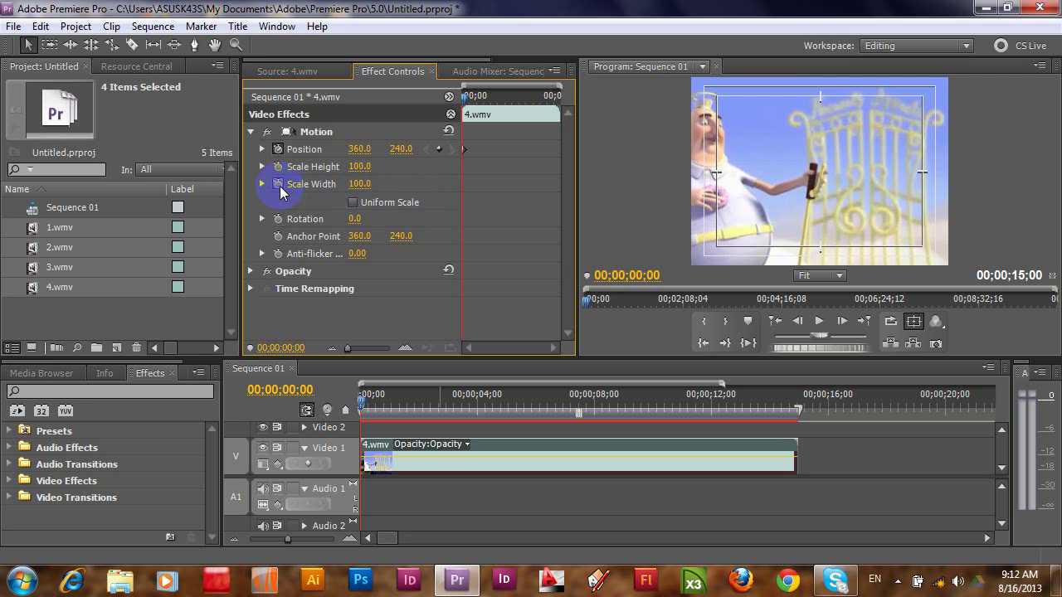
# Keyframe Scale Width at 00;00 and add a Position keyframe on the last frame, 00;00;14;29.
pyautogui.click(279, 183)
pyautogui.click(462, 101)
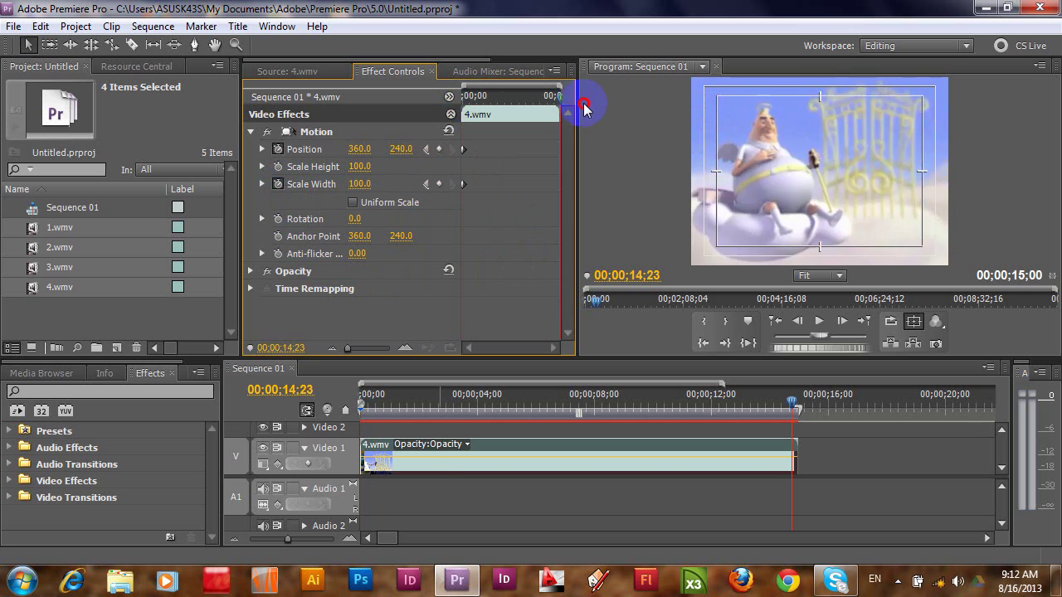
pyautogui.moveTo(462, 101); pyautogui.dragTo(604, 161)
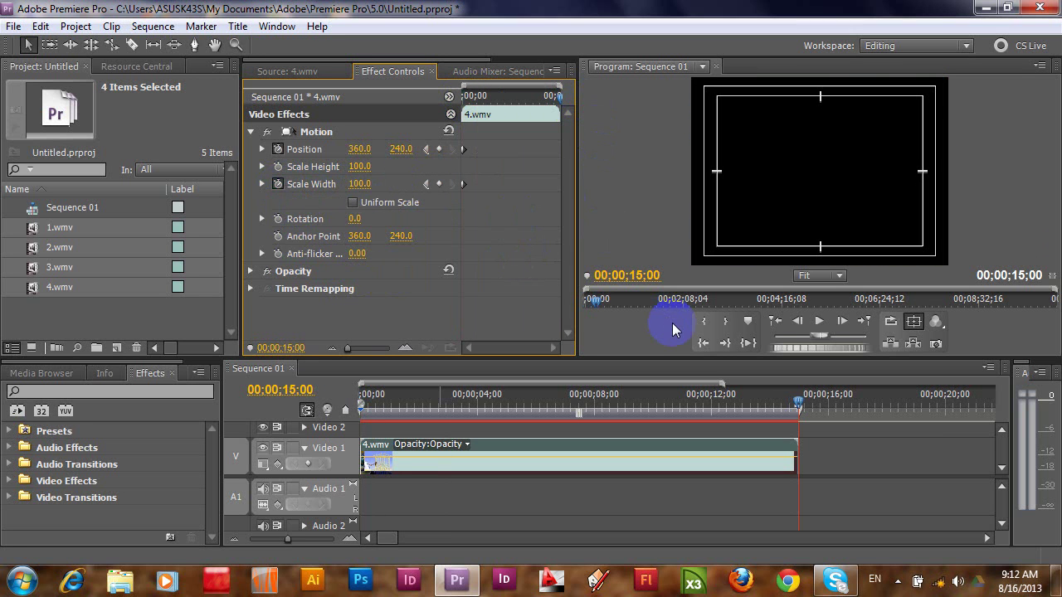
pyautogui.press('Left')
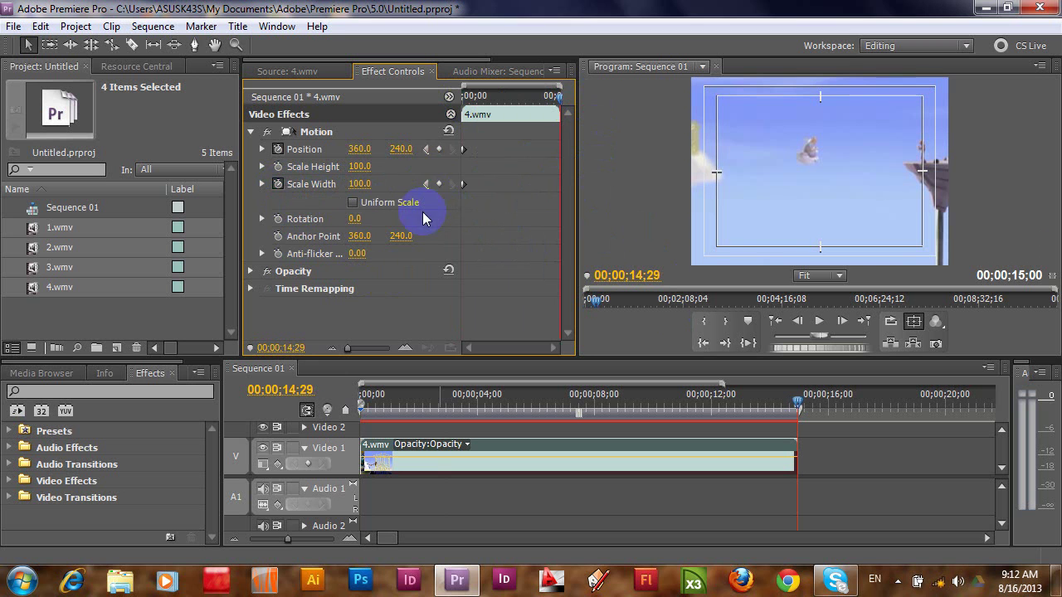
pyautogui.click(439, 149)
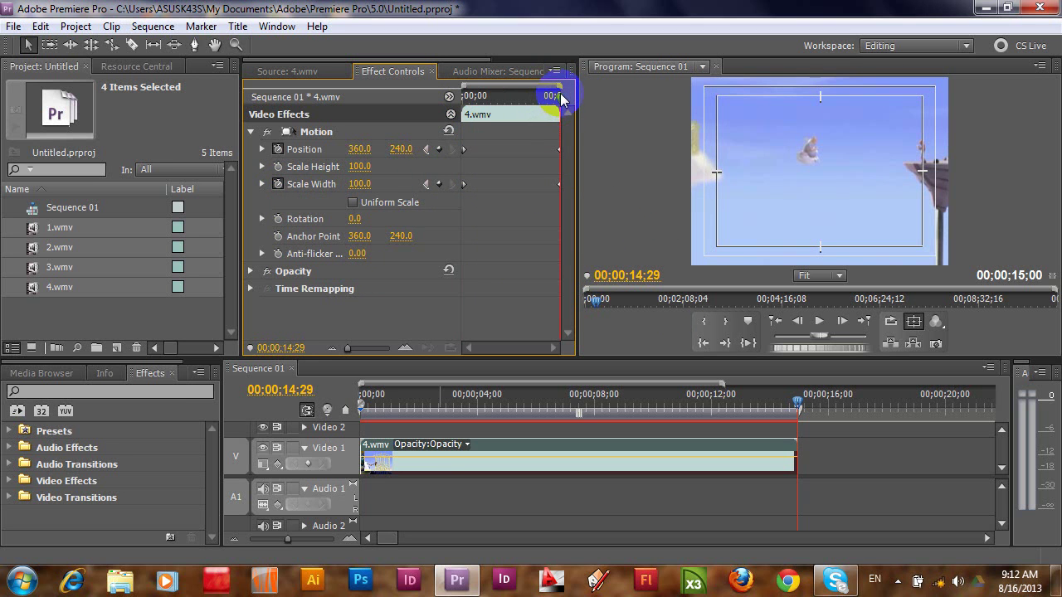
pyautogui.moveTo(558, 96); pyautogui.dragTo(404, 108)
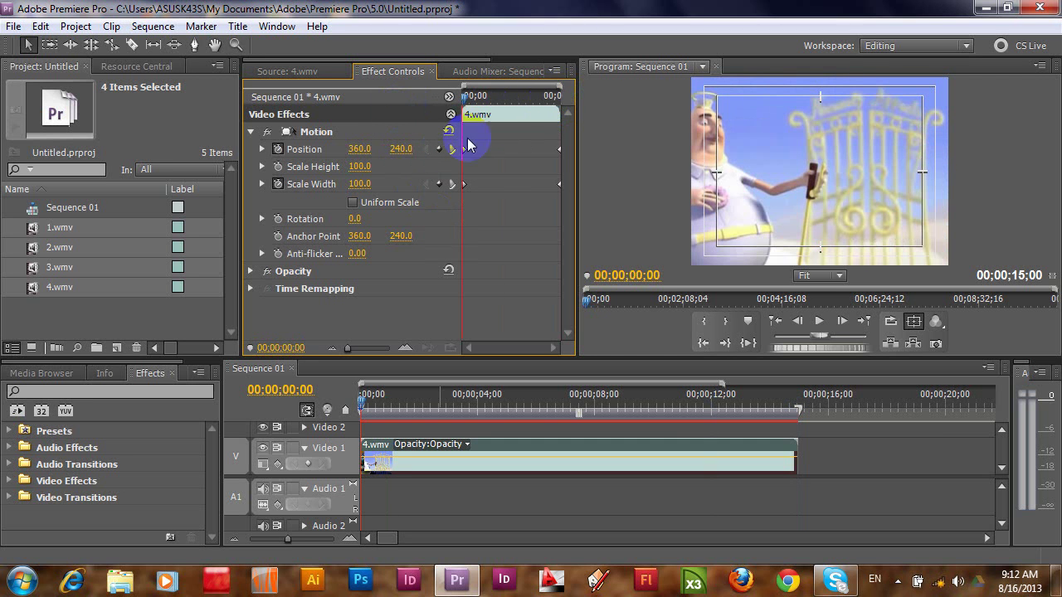
# Set the Program monitor timecode to 00;00;07;15 to move the playhead mid-clip.
pyautogui.click(631, 275)
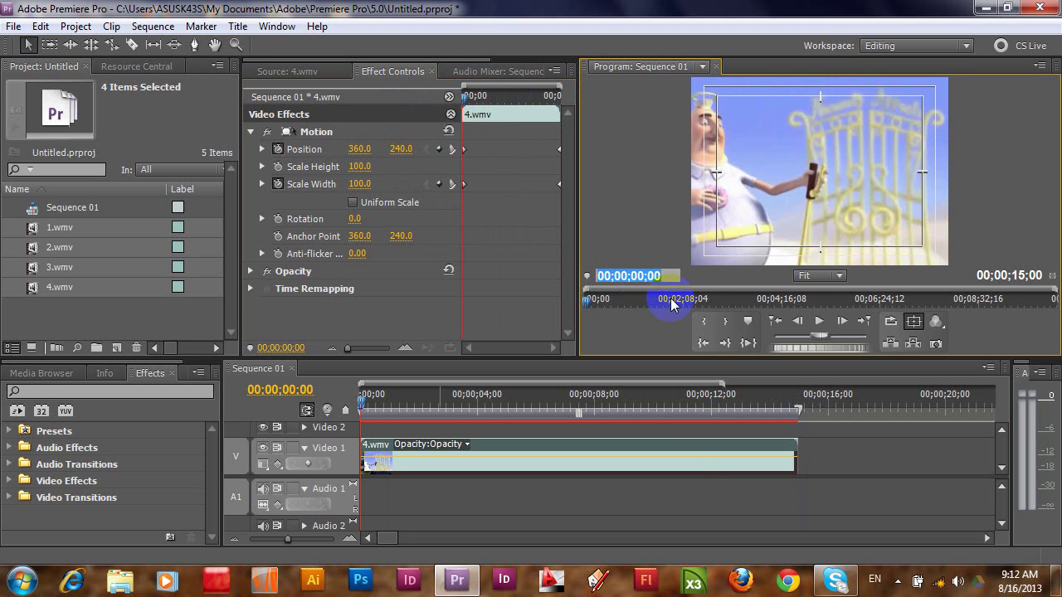
pyautogui.click(636, 275)
pyautogui.write('7')
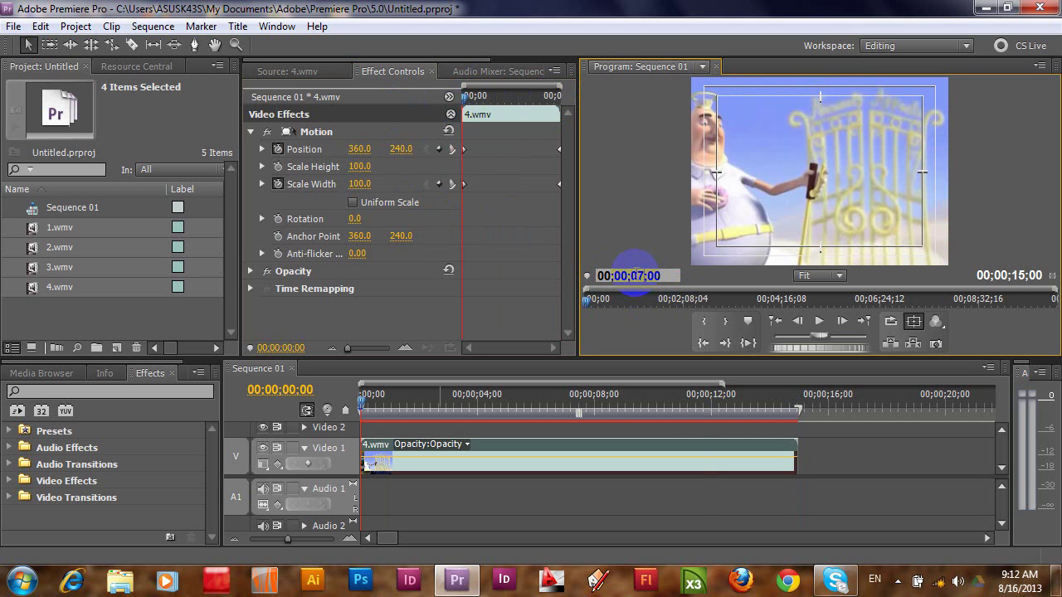
pyautogui.moveTo(635, 275); pyautogui.dragTo(655, 276)
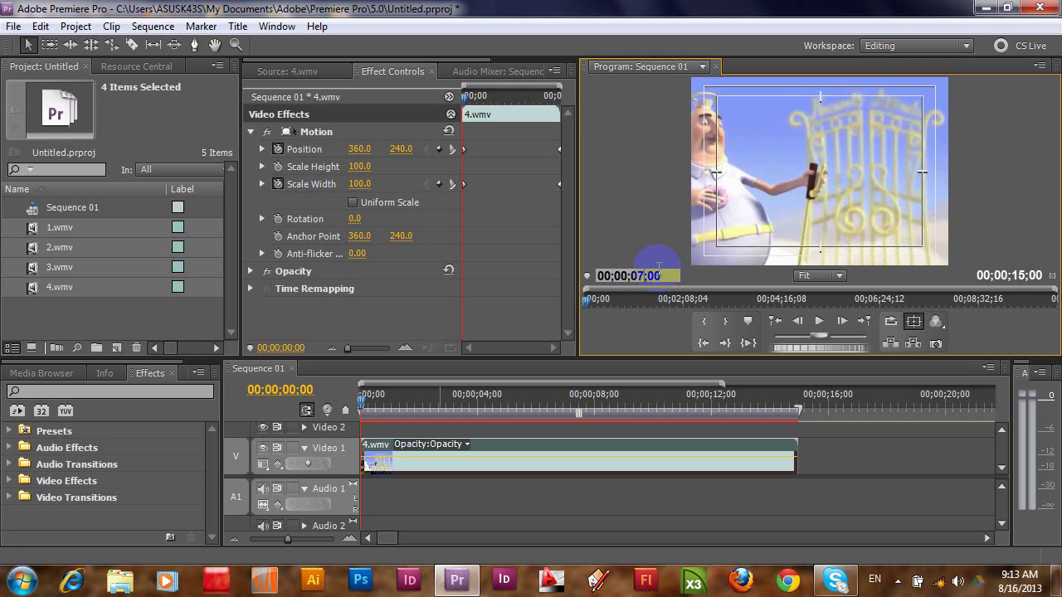
pyautogui.doubleClick(654, 276)
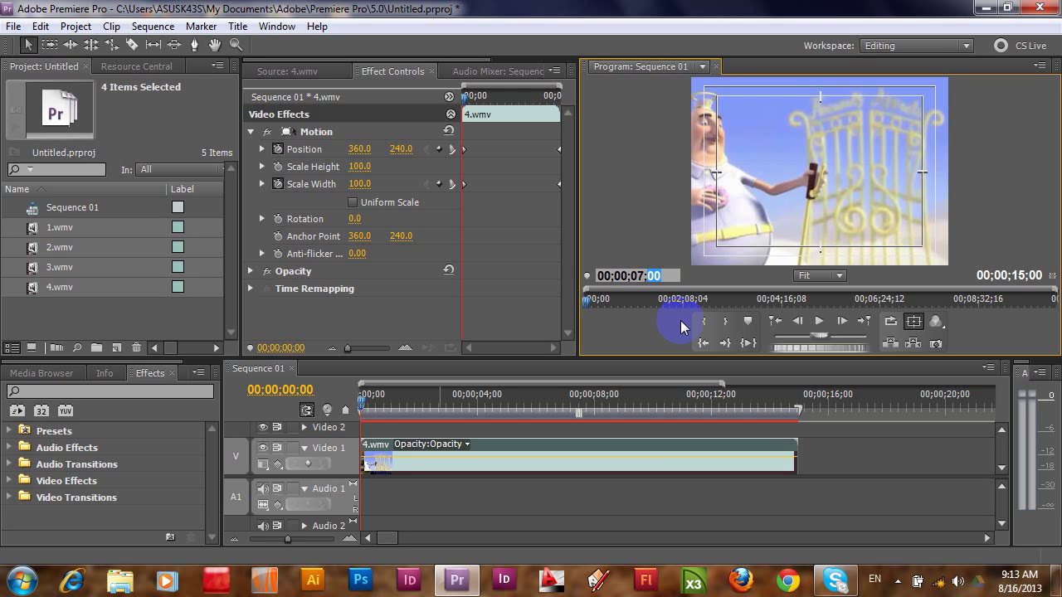
pyautogui.write('15')
pyautogui.press('Return')
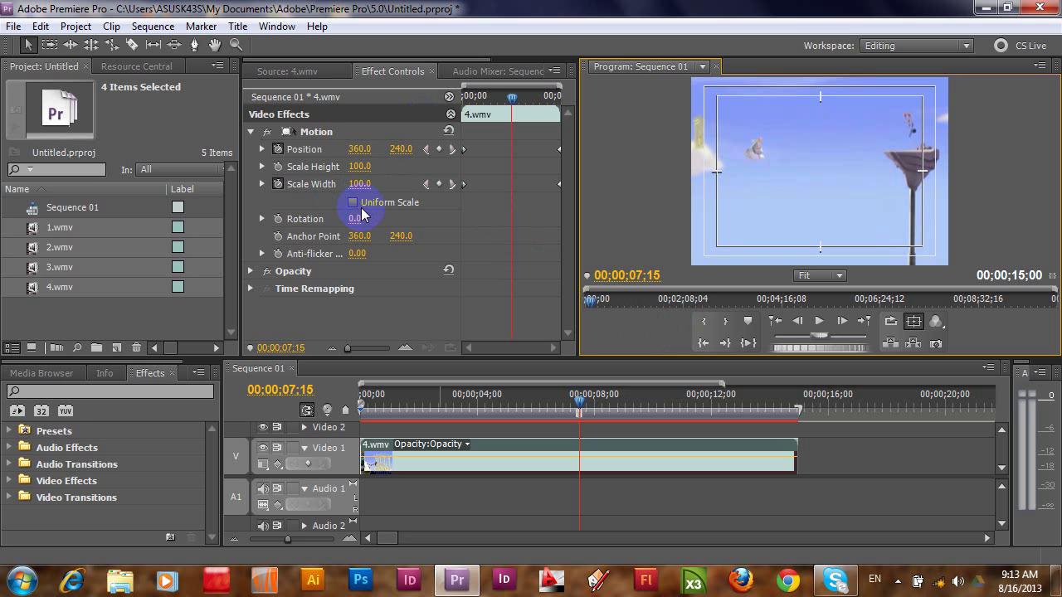
# Add Scale Width and Position keyframes at 00;00;07;15, then return to the 00;00 keyframe.
pyautogui.click(439, 183)
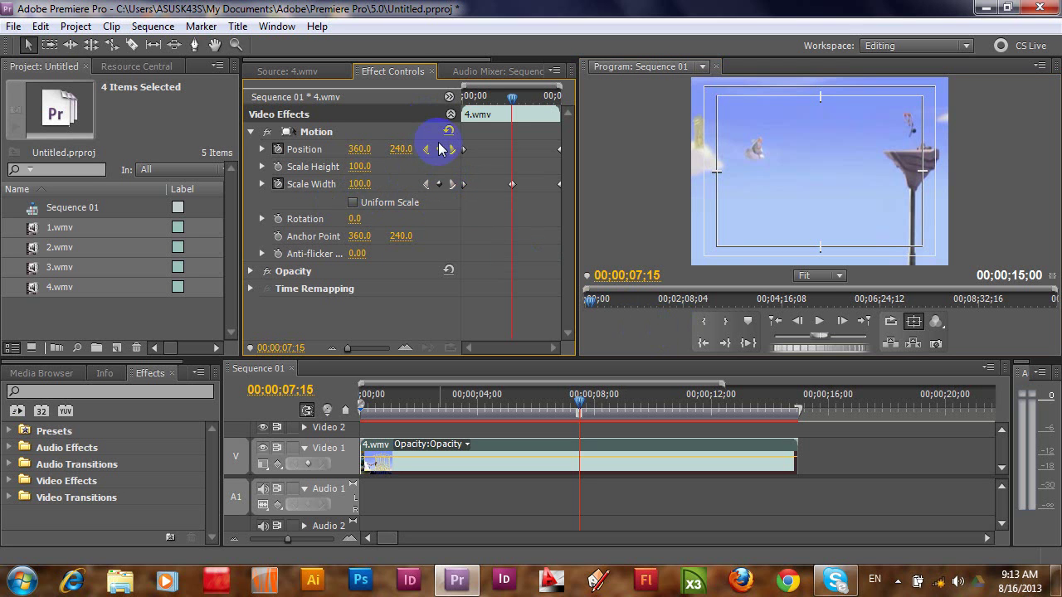
pyautogui.click(440, 149)
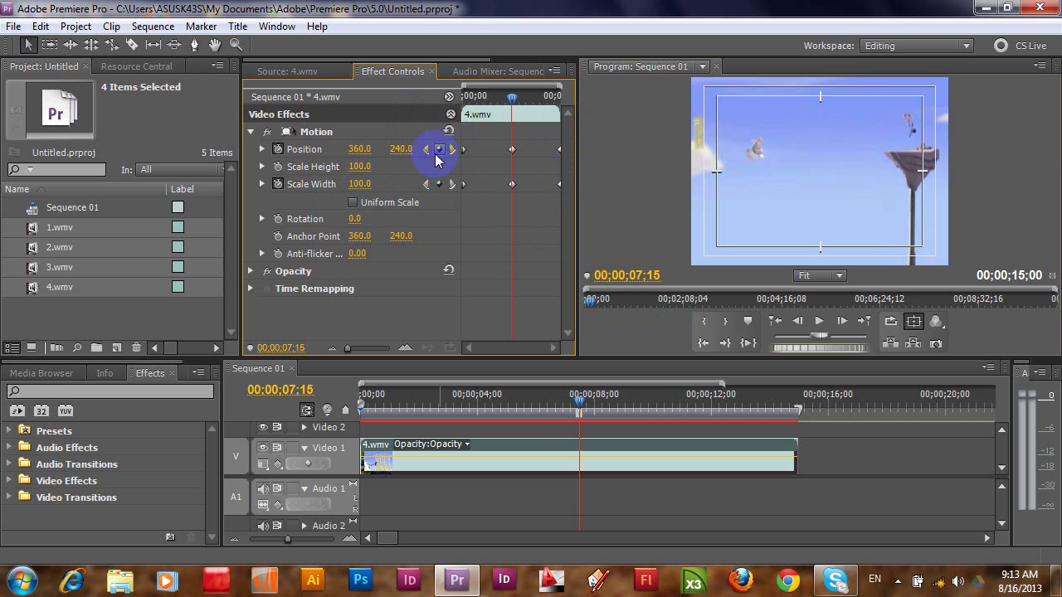
pyautogui.click(512, 149)
pyautogui.click(406, 149)
pyautogui.doubleClick(413, 149)
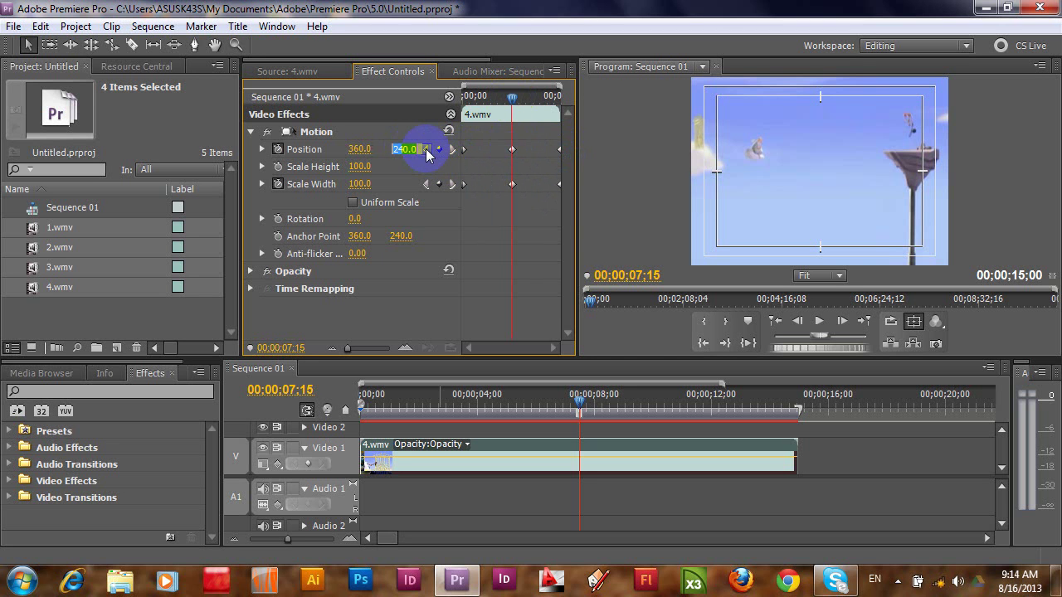
pyautogui.click(427, 150)
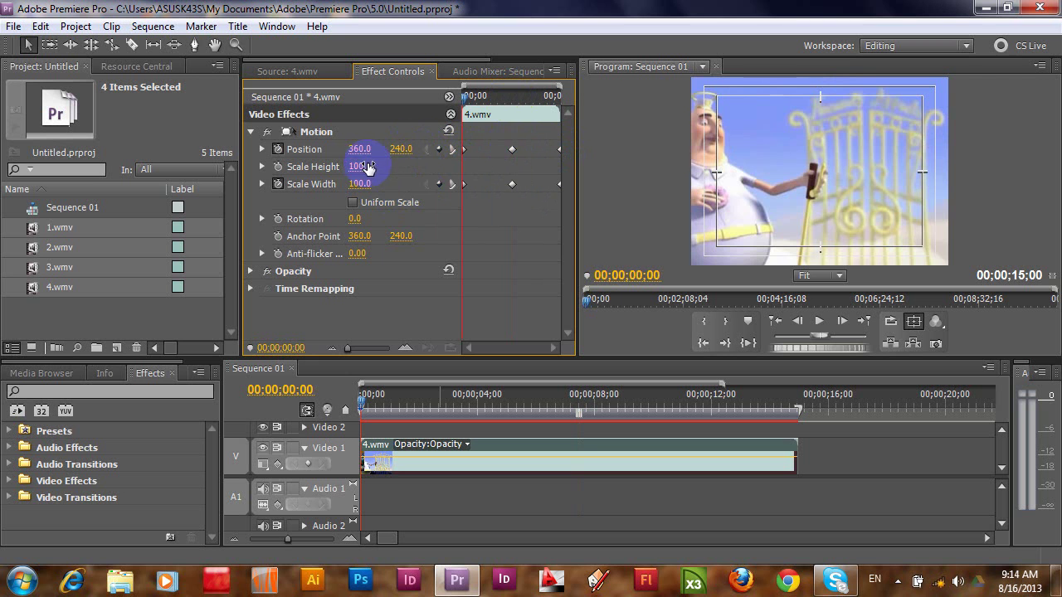
# Set Position X to 723 at the first keyframe and 3.0 at the last keyframe.
pyautogui.moveTo(357, 149); pyautogui.dragTo(659, 151)
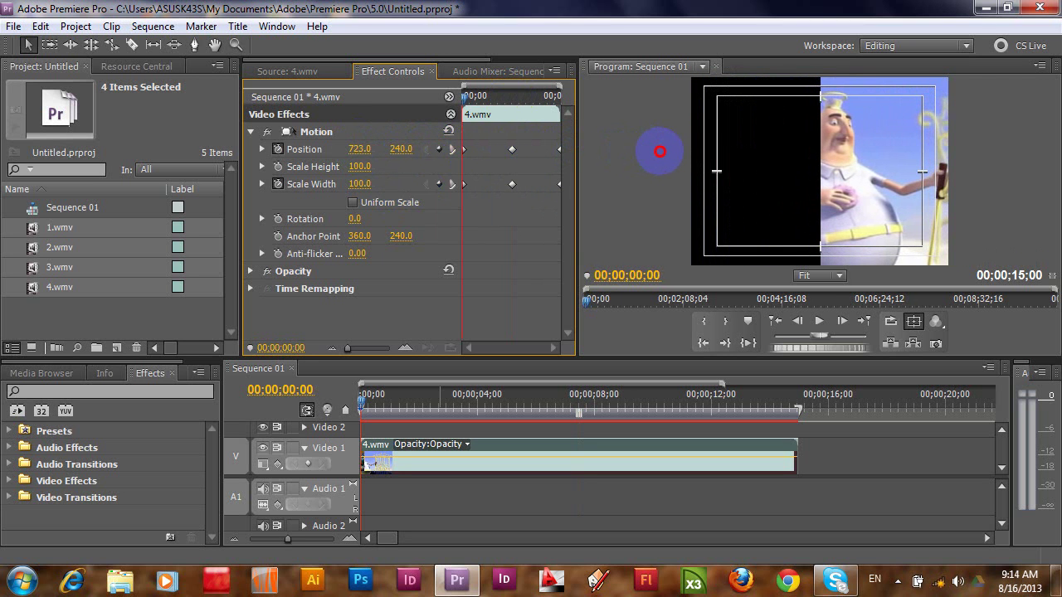
pyautogui.click(452, 150)
pyautogui.click(452, 151)
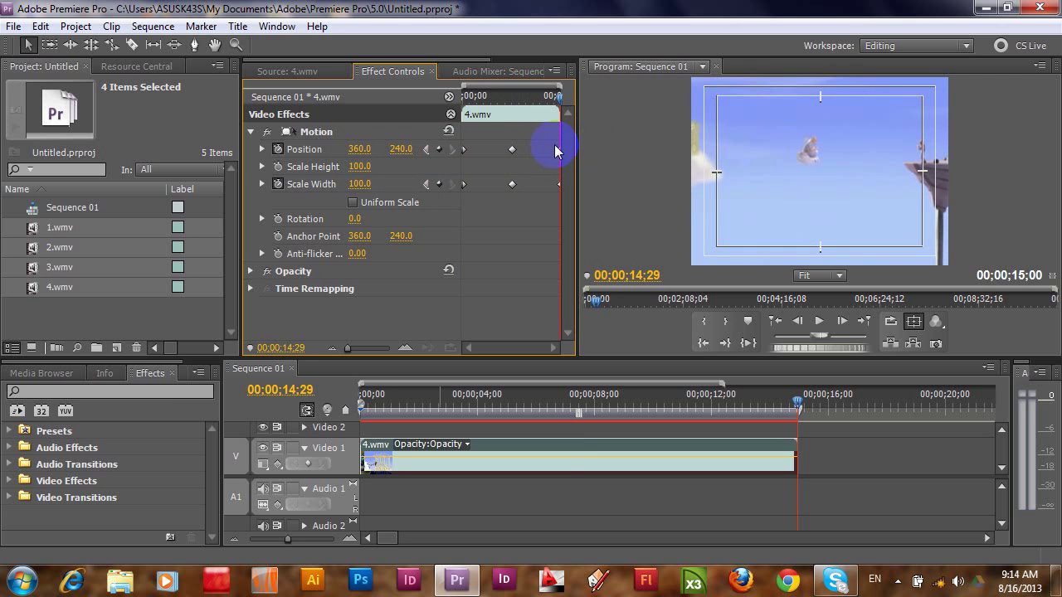
pyautogui.moveTo(359, 148); pyautogui.dragTo(67, 145)
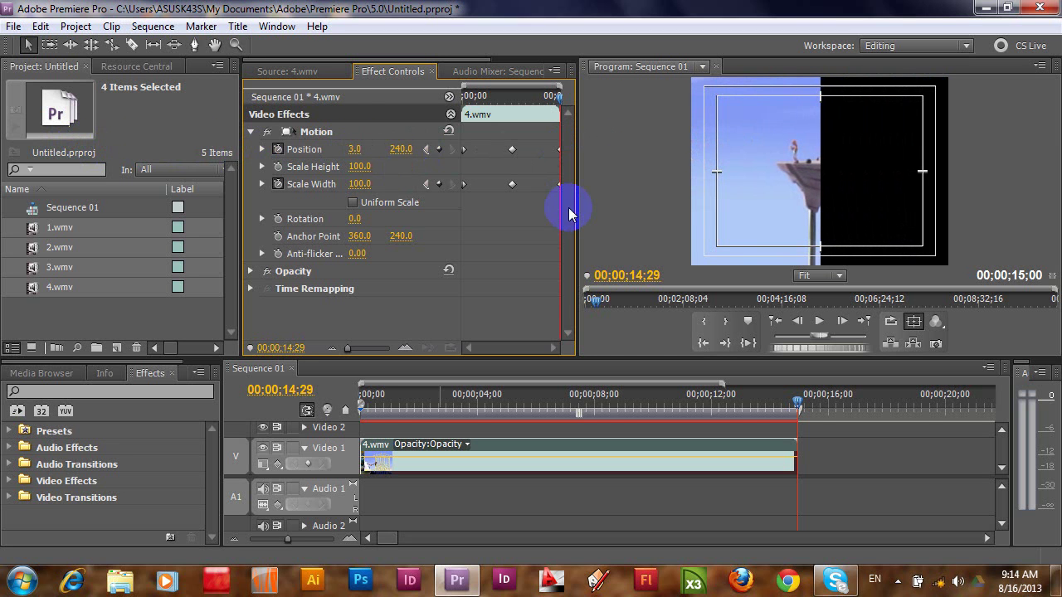
# Set Scale Width to 0 at both the last and first keyframes.
pyautogui.click(362, 184)
pyautogui.write('0')
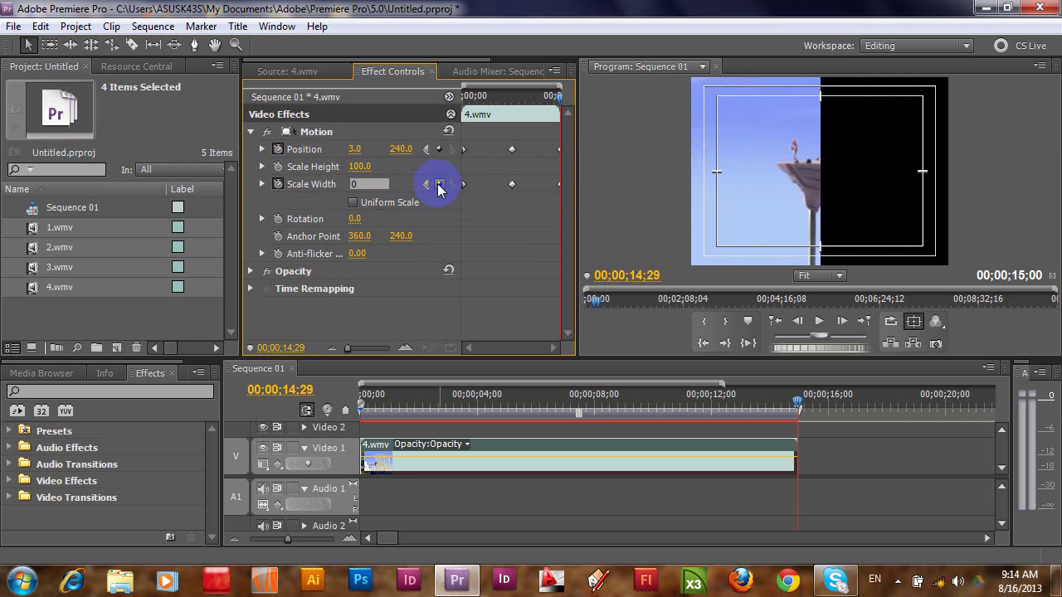
pyautogui.click(425, 183)
pyautogui.click(425, 183)
pyautogui.click(365, 183)
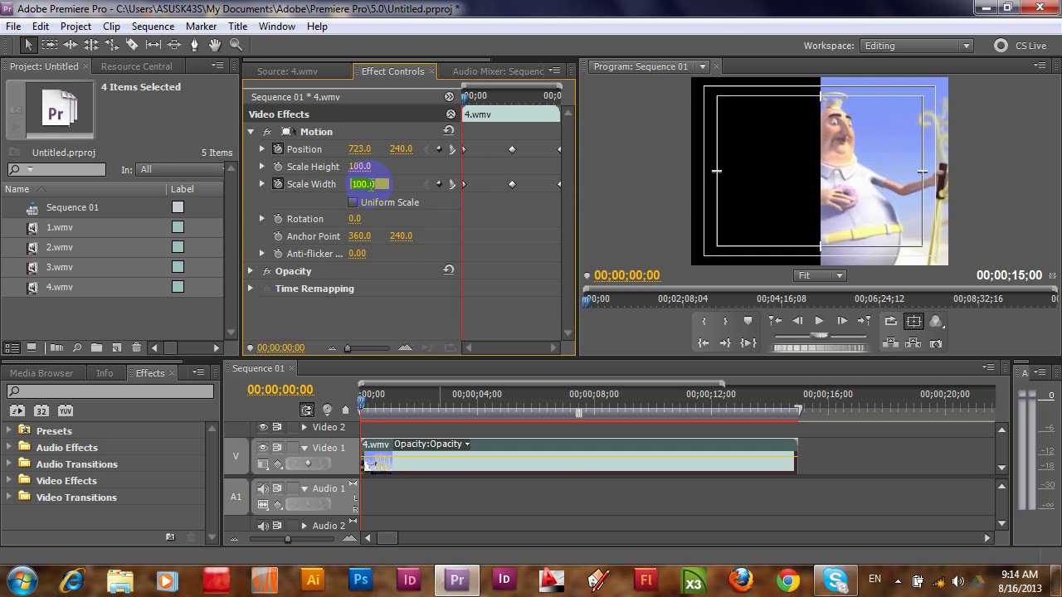
pyautogui.write('0')
pyautogui.press('Return')
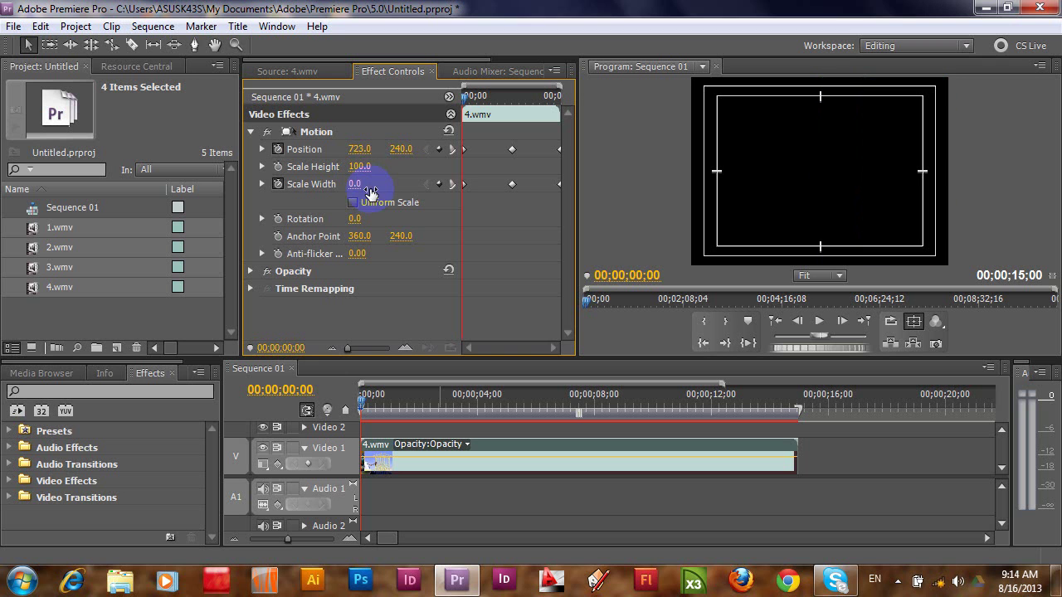
pyautogui.click(452, 185)
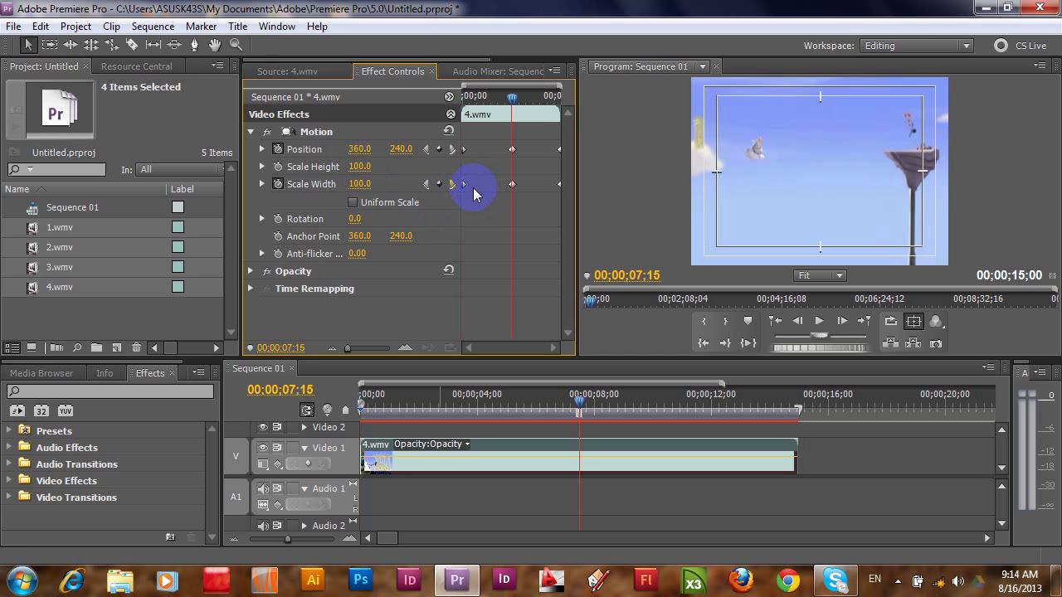
# Play Sequence 01 from 00;00 to watch 4.wmv sweep in from the right and out left.
pyautogui.moveTo(578, 405); pyautogui.dragTo(329, 410)
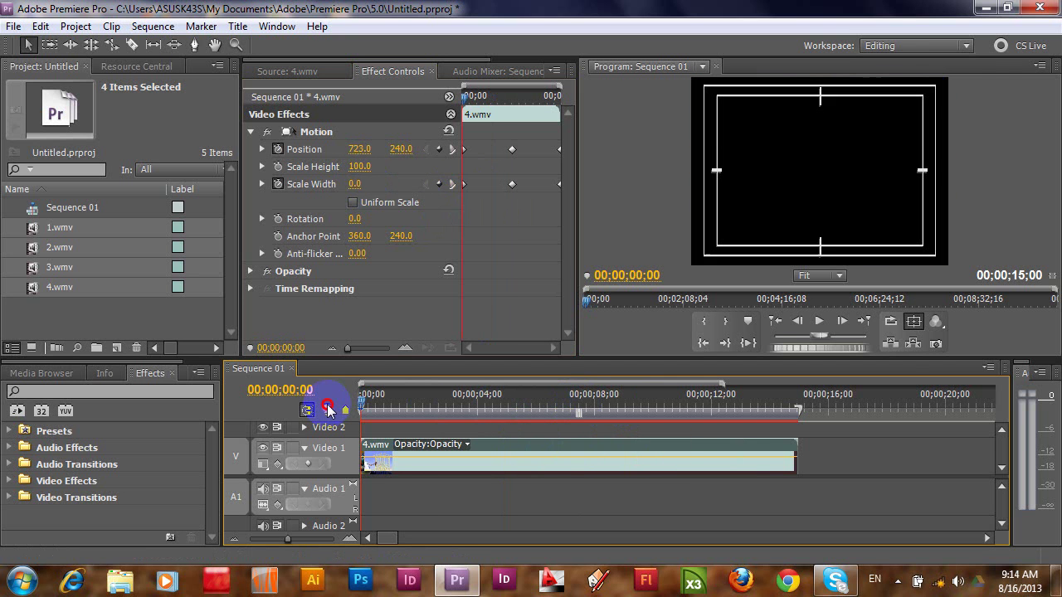
pyautogui.press('space')
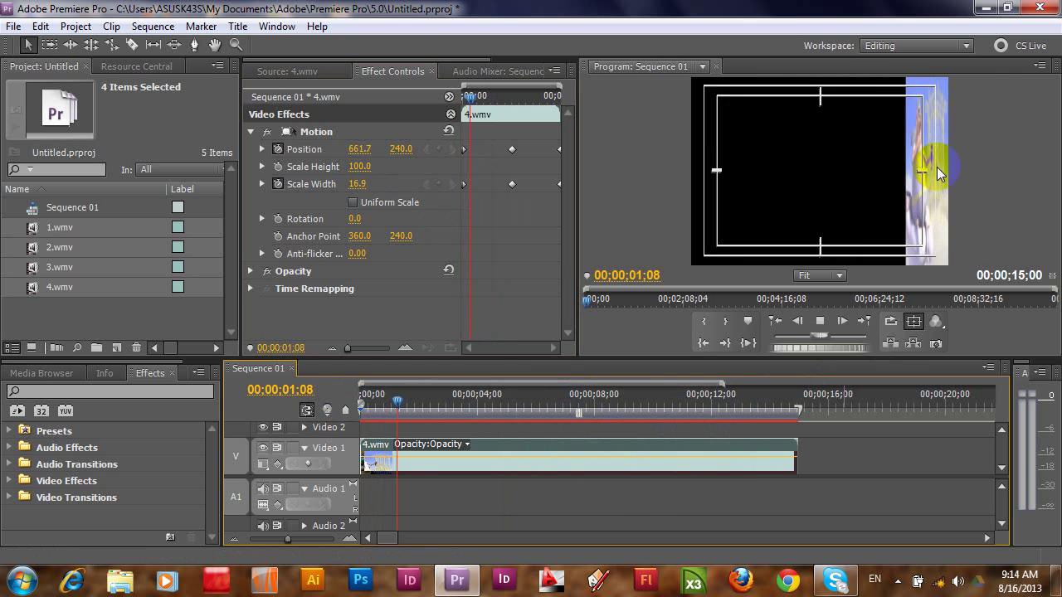
pyautogui.click(759, 131)
pyautogui.click(785, 122)
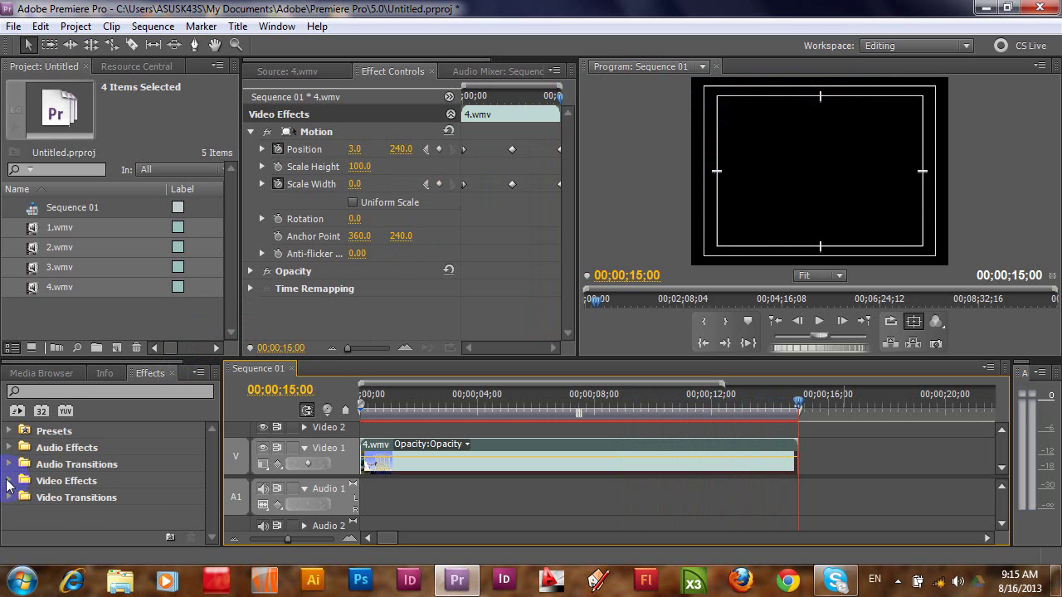
# Apply Corner Pin from Video Effects > Distort to the 4.wmv clip and expand its corner settings.
pyautogui.click(9, 482)
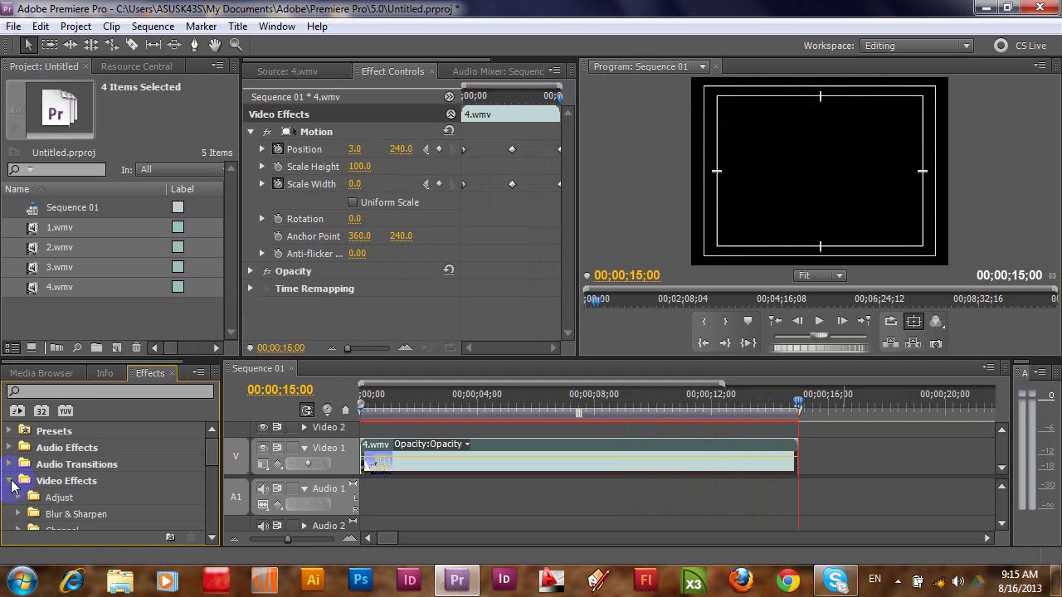
pyautogui.click(214, 475)
pyautogui.scroll(-2, 214, 474)
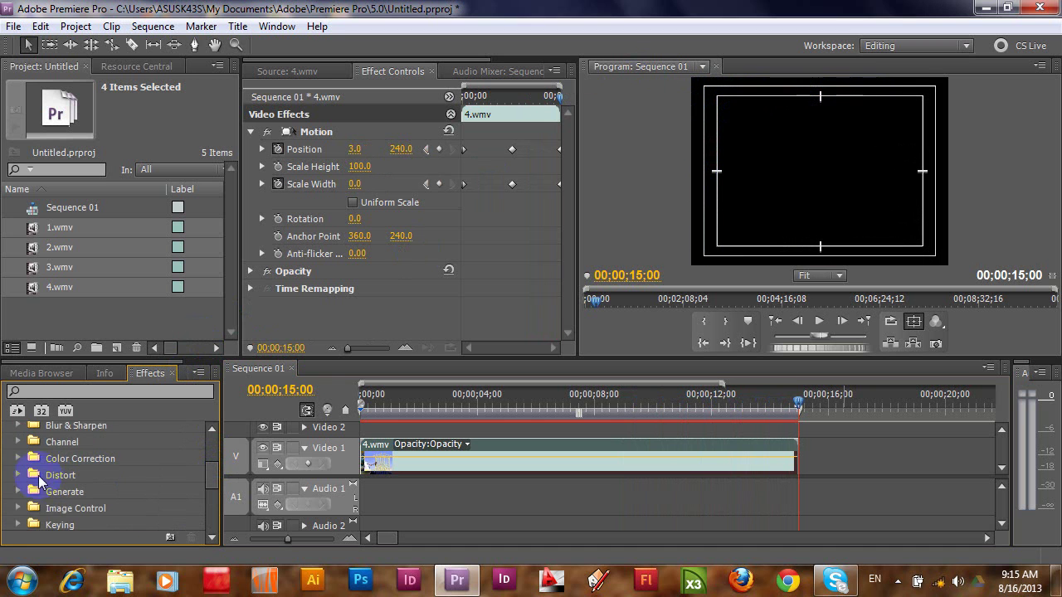
pyautogui.click(18, 478)
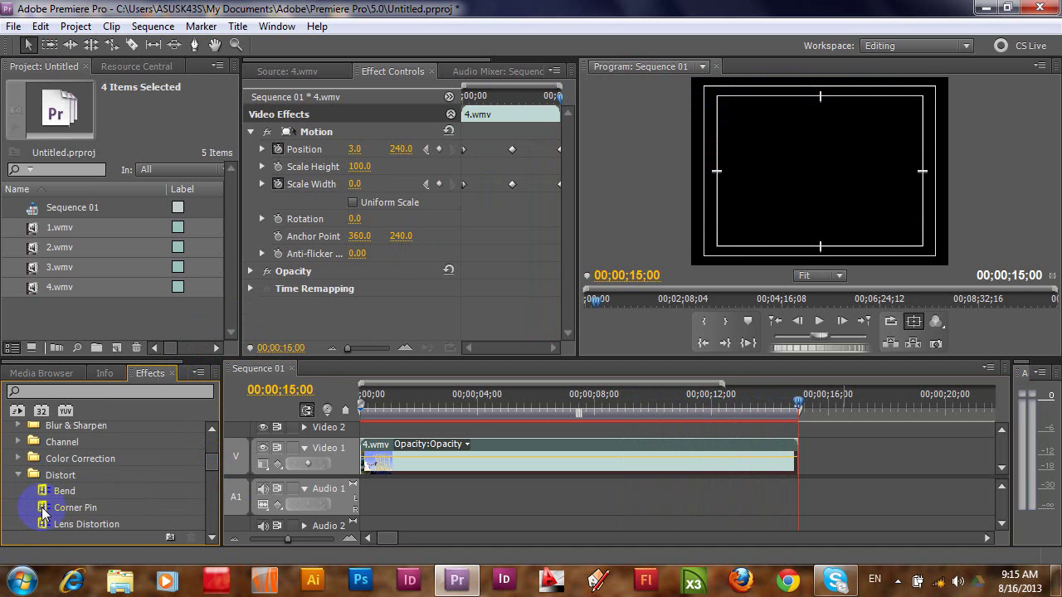
pyautogui.moveTo(43, 509); pyautogui.dragTo(527, 450)
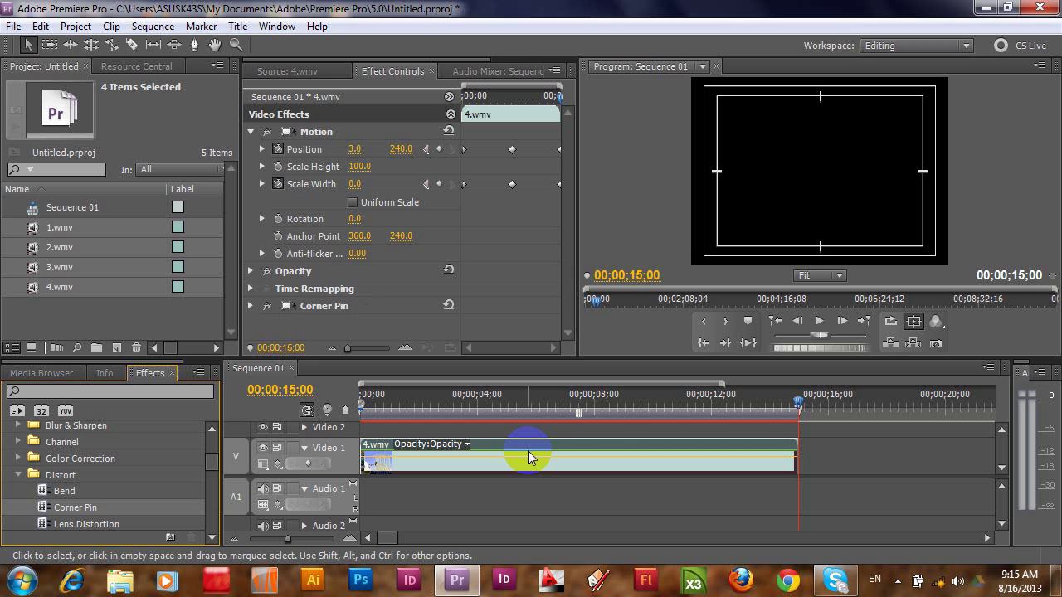
pyautogui.click(250, 307)
# Turn on keyframing for the Upper Left, Upper Right, Lower Left and Lower Right corners.
pyautogui.click(563, 248)
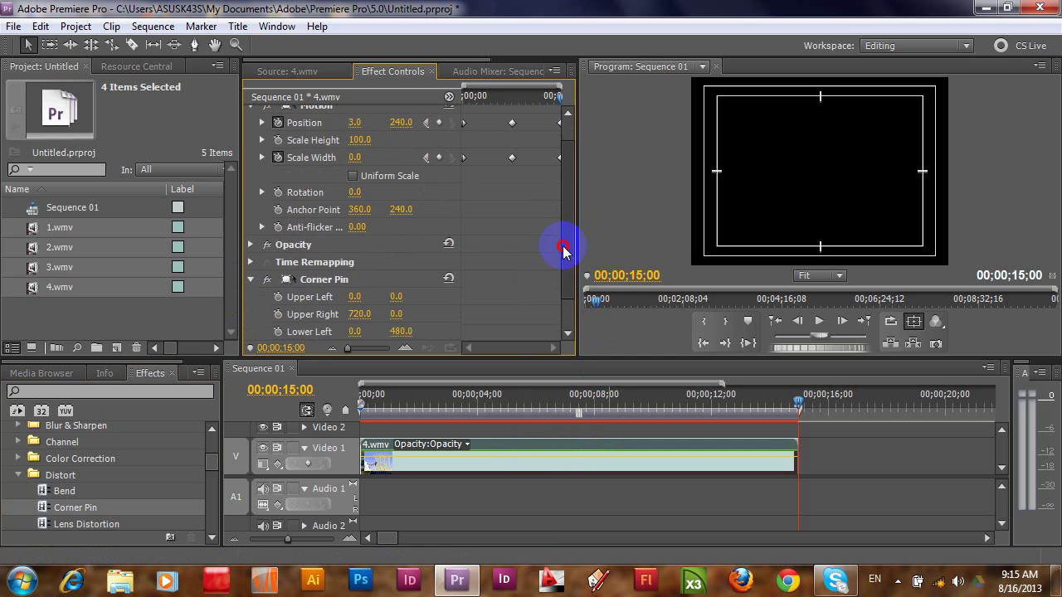
pyautogui.moveTo(564, 249); pyautogui.dragTo(558, 324)
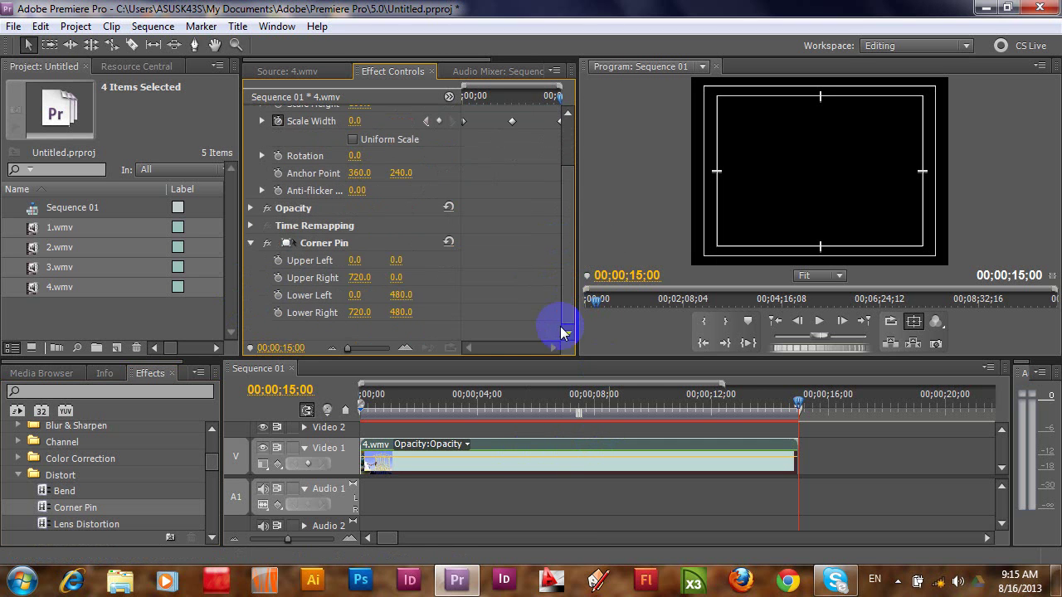
pyautogui.click(426, 122)
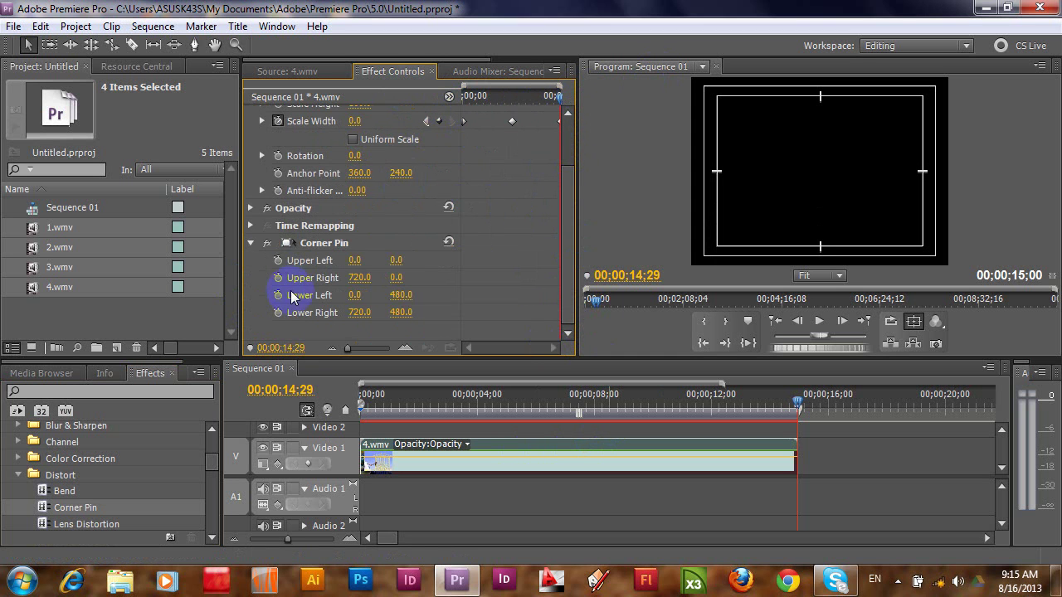
pyautogui.click(279, 262)
pyautogui.click(279, 278)
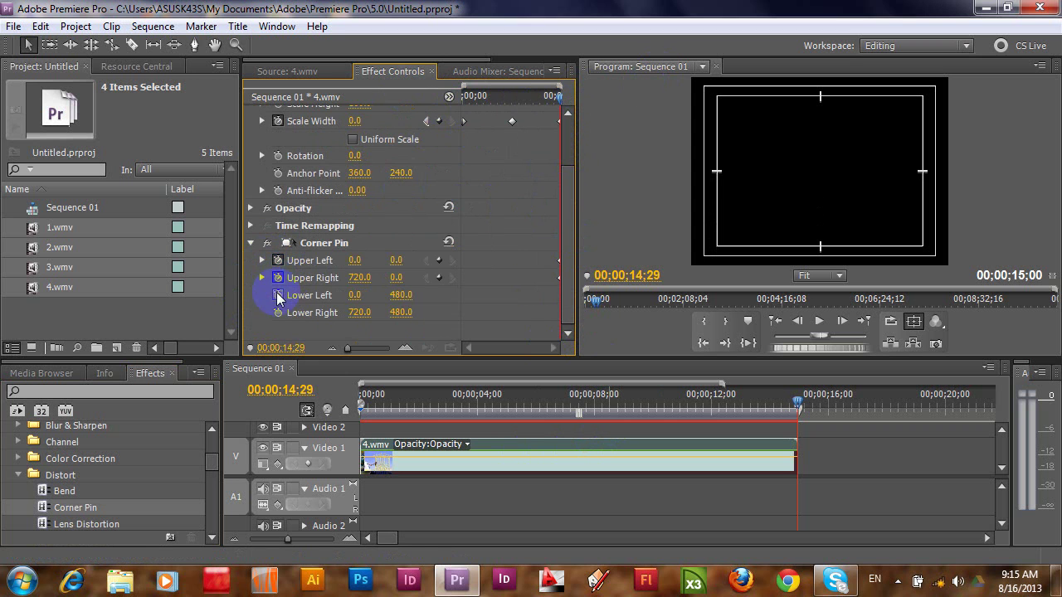
pyautogui.click(279, 296)
pyautogui.click(278, 312)
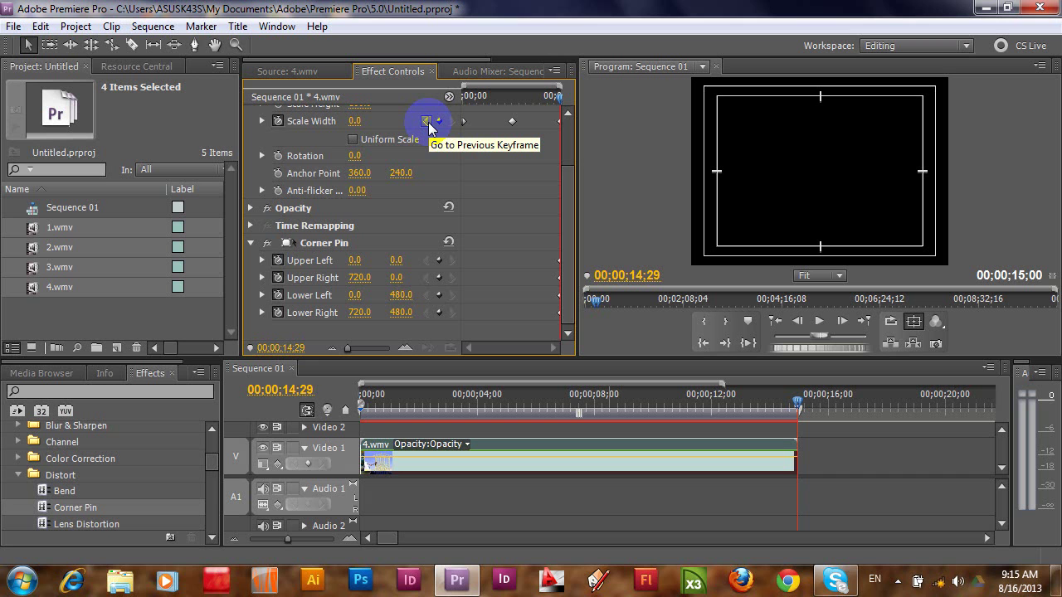
# Add keyframes for all four Corner Pin corners at 07;15.
pyautogui.click(426, 121)
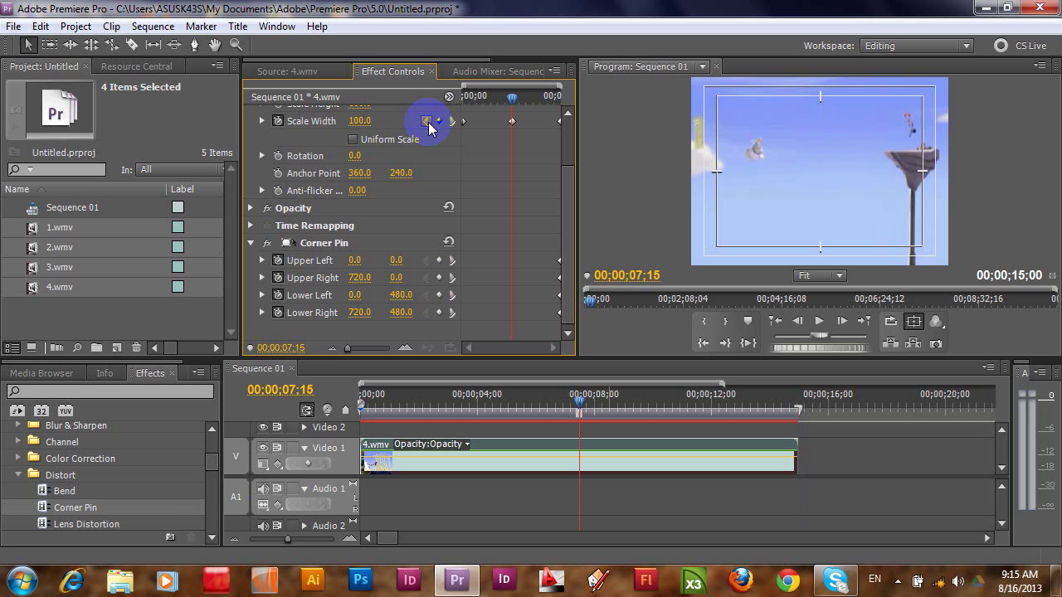
pyautogui.click(439, 260)
pyautogui.click(439, 278)
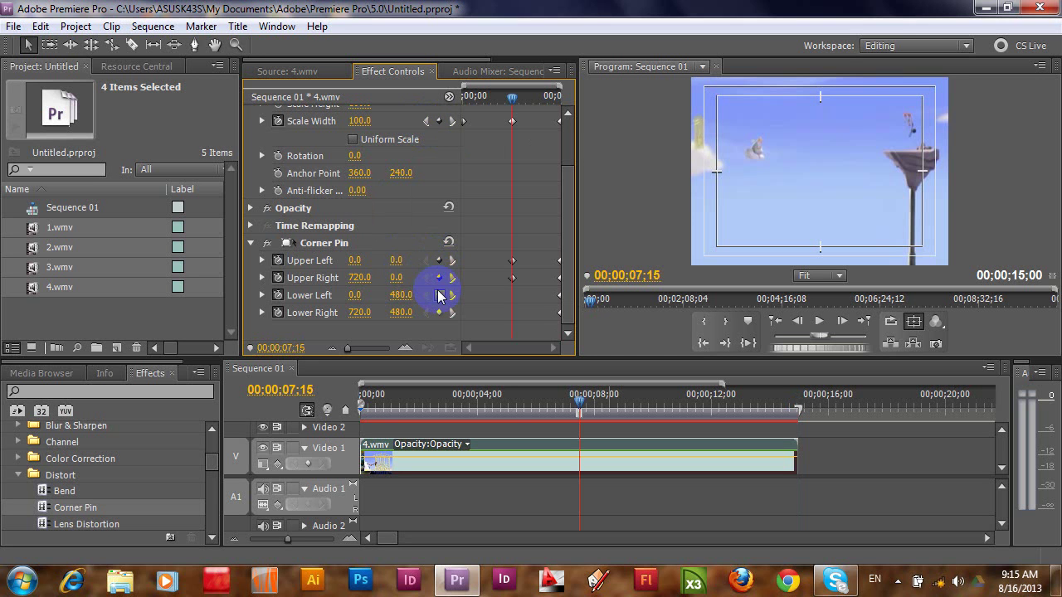
pyautogui.click(439, 295)
pyautogui.click(438, 314)
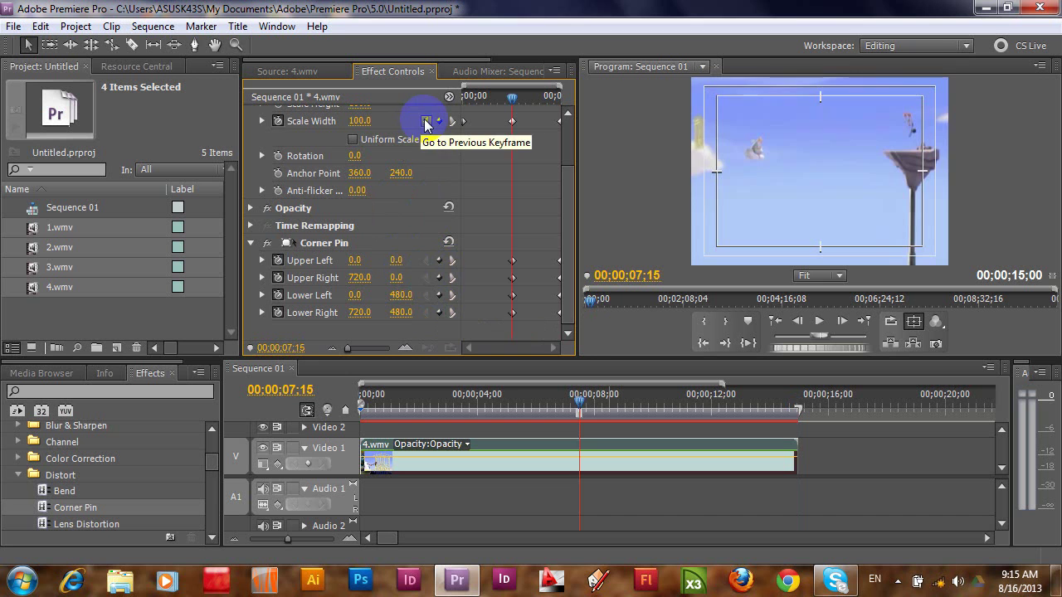
# Add keyframes for all four Corner Pin corners at the clip start, 00;00;00;00.
pyautogui.click(427, 121)
pyautogui.click(439, 260)
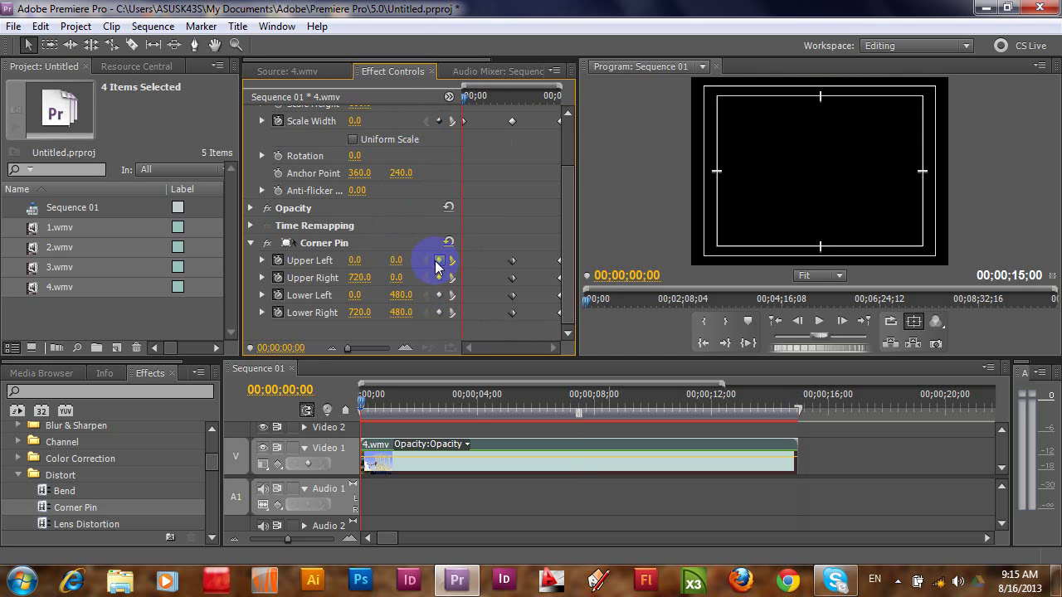
pyautogui.click(439, 277)
pyautogui.click(439, 295)
pyautogui.click(441, 313)
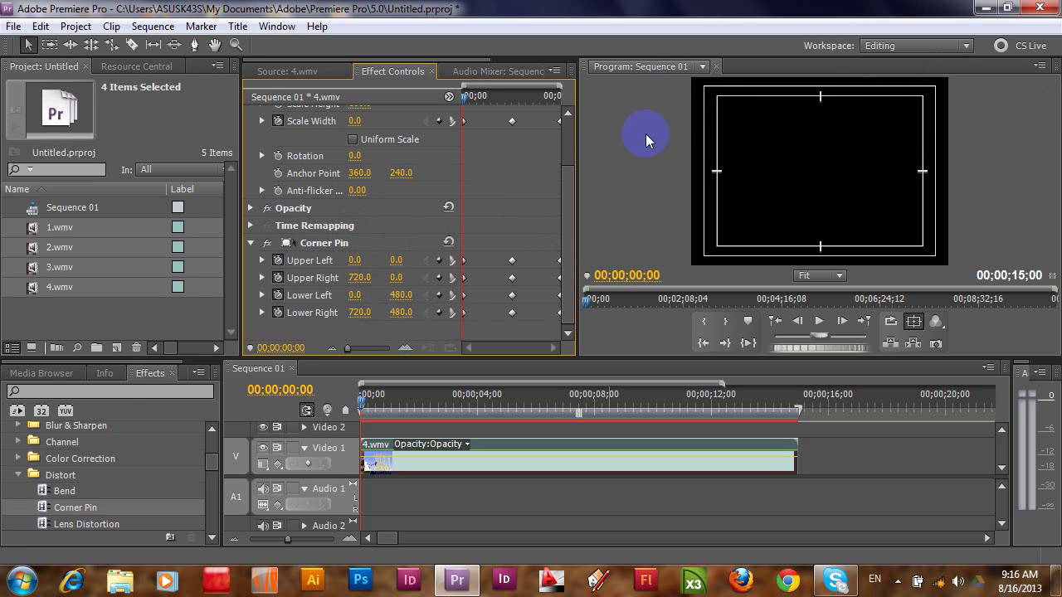
# At the clip start, set Corner Pin Upper Right Y to 80 and Lower Right Y to 400.
pyautogui.click(328, 248)
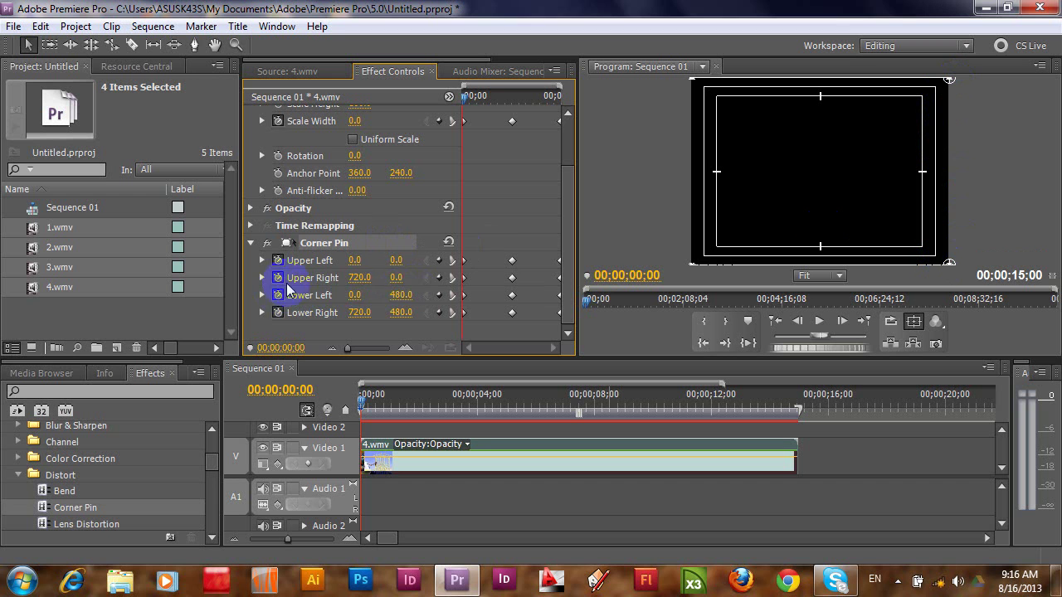
pyautogui.click(407, 278)
pyautogui.write('80')
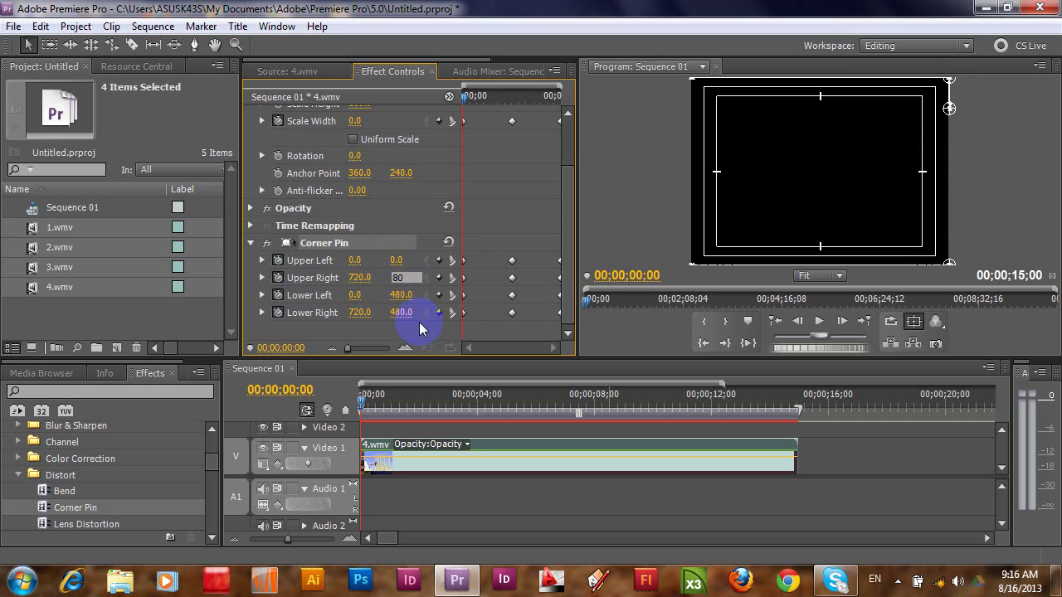
pyautogui.press('Return')
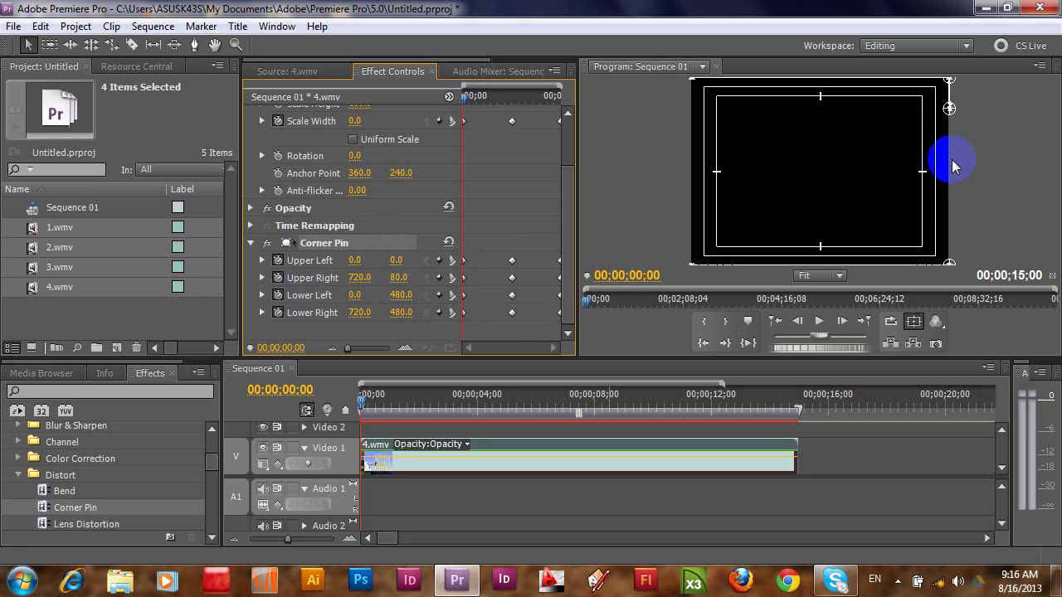
pyautogui.click(400, 313)
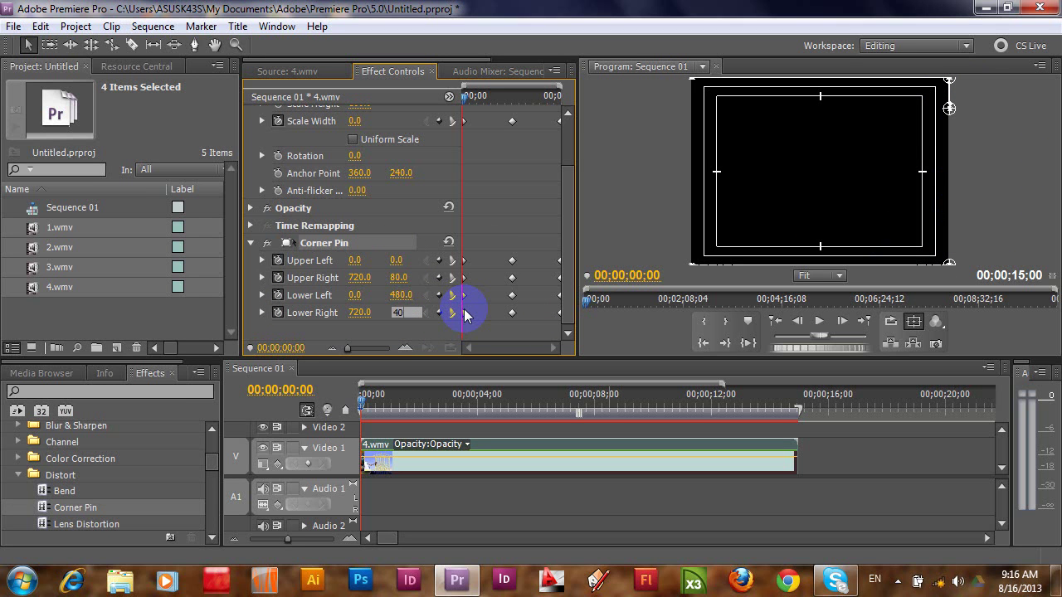
pyautogui.write('0')
pyautogui.press('Return')
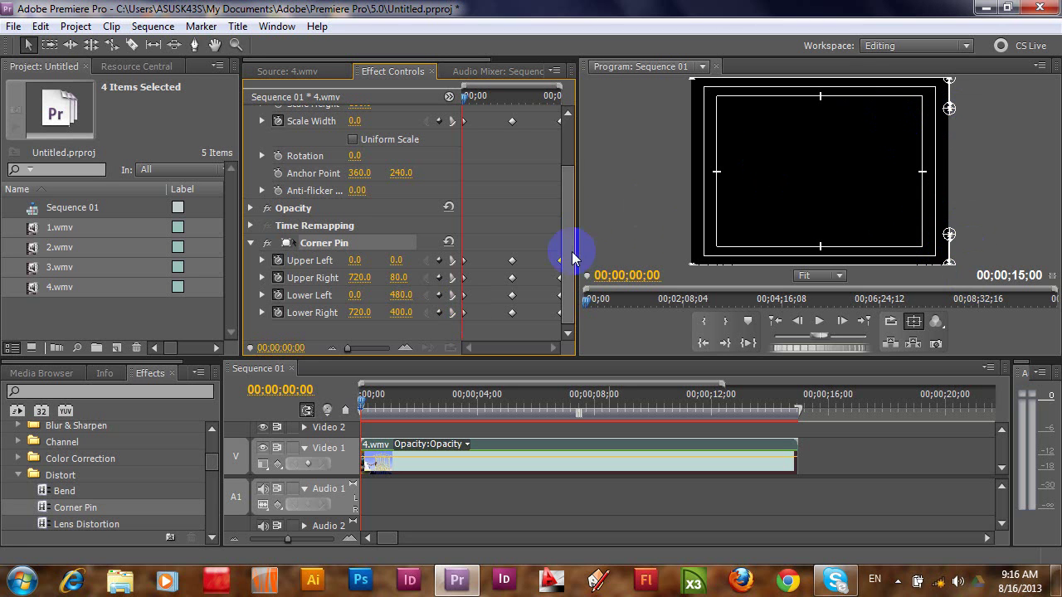
pyautogui.moveTo(467, 100); pyautogui.dragTo(611, 95)
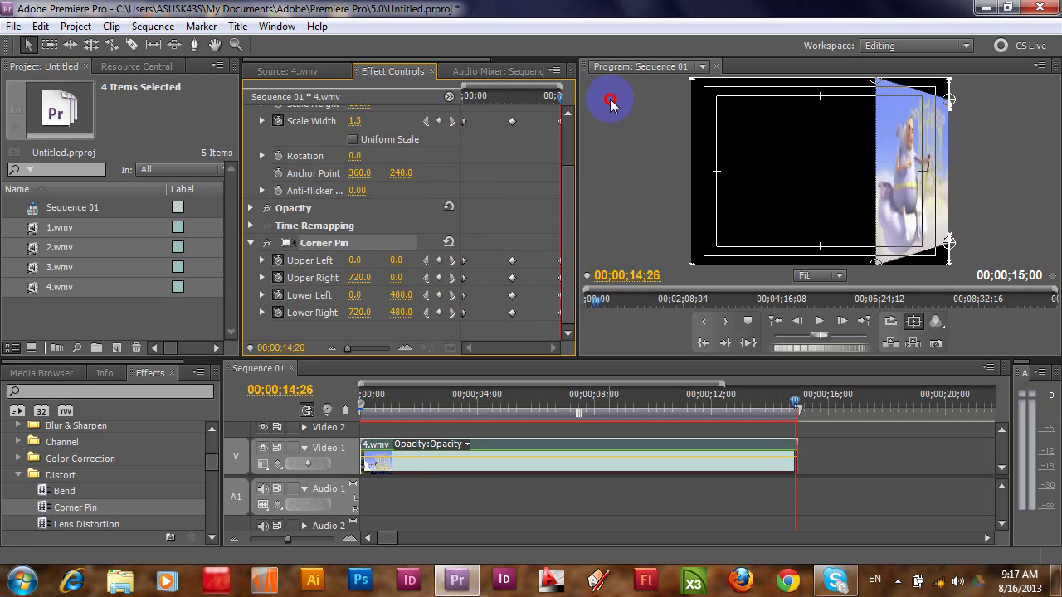
# At 14;29, set Upper Left Y to 80 and Lower Left Y to 400, then play from the start.
pyautogui.click(426, 260)
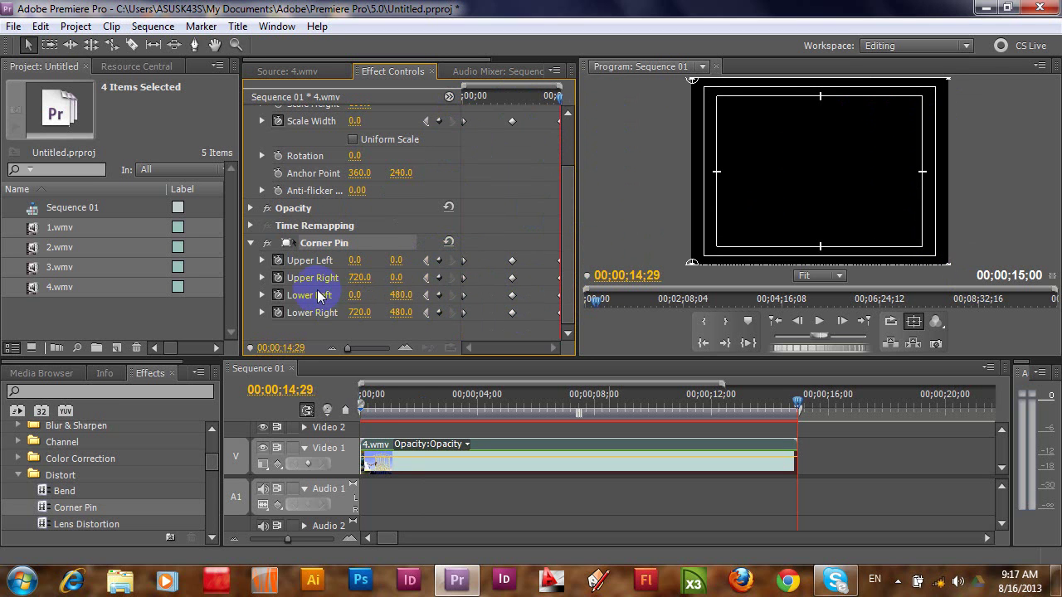
pyautogui.click(398, 261)
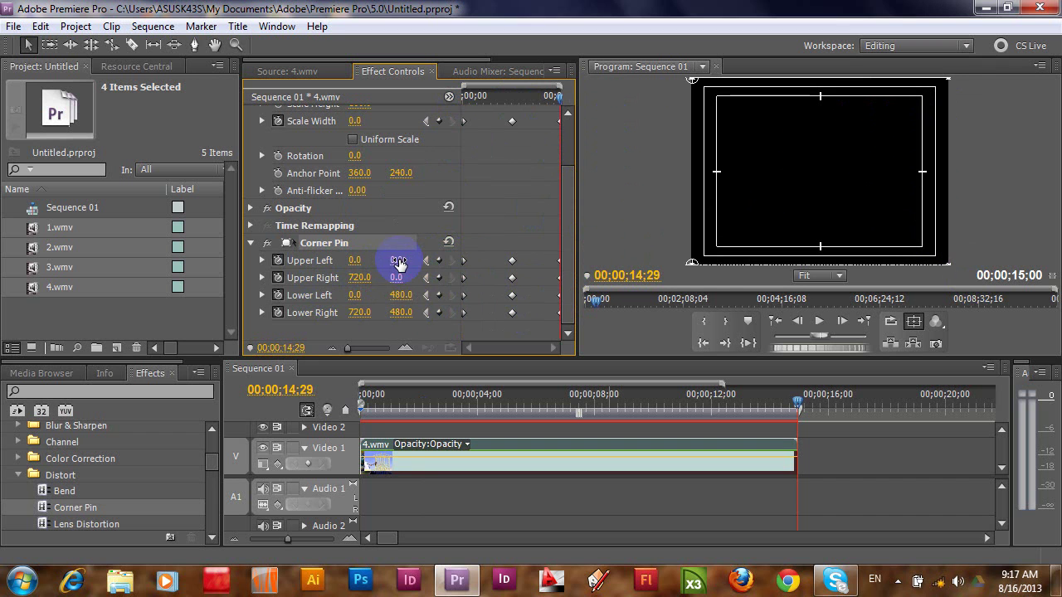
pyautogui.click(398, 262)
pyautogui.press('Return')
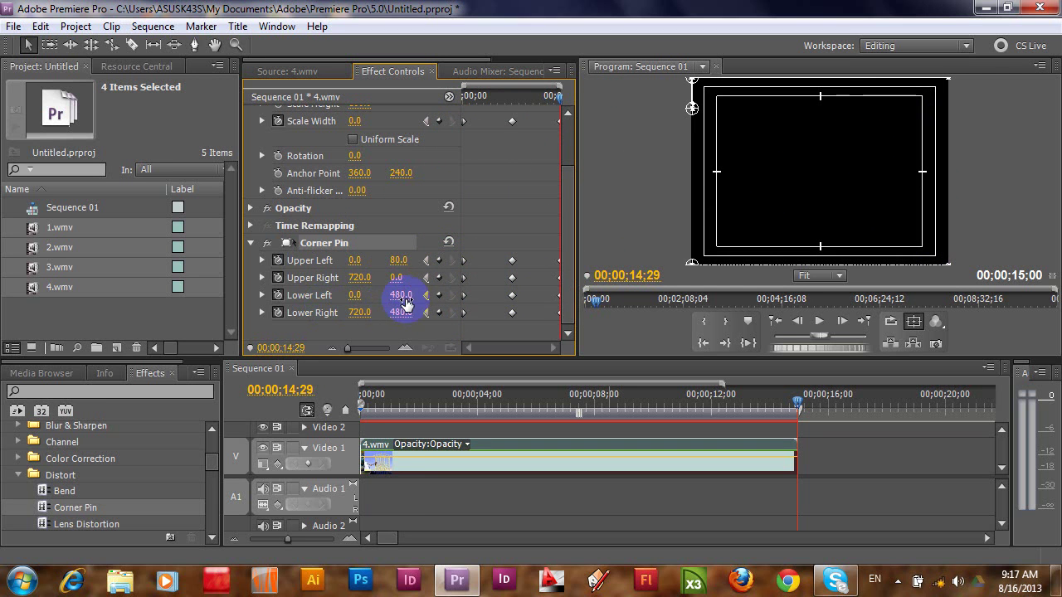
pyautogui.click(399, 297)
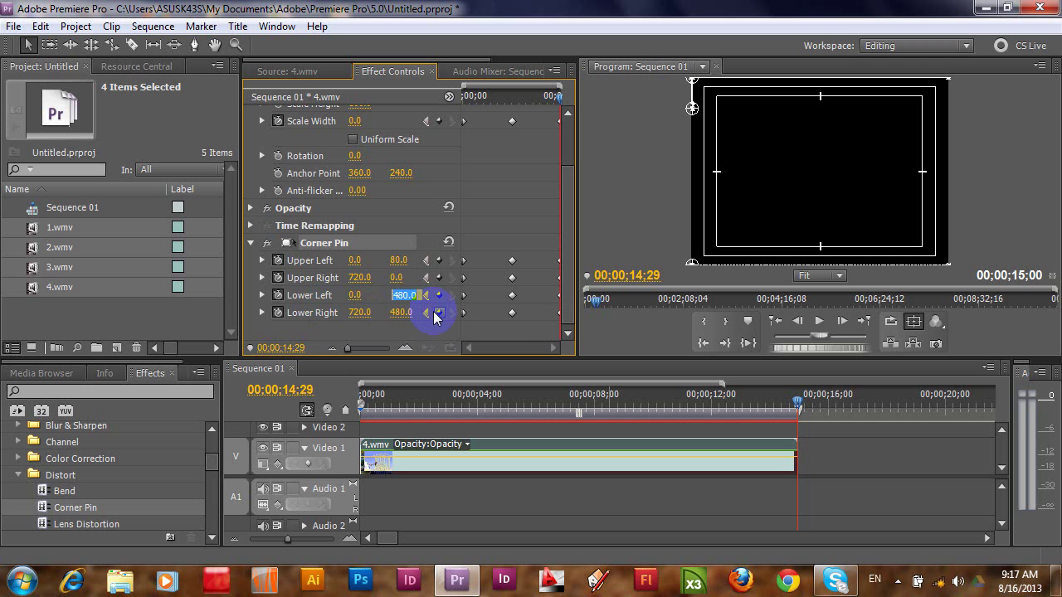
pyautogui.write('00')
pyautogui.press('Return')
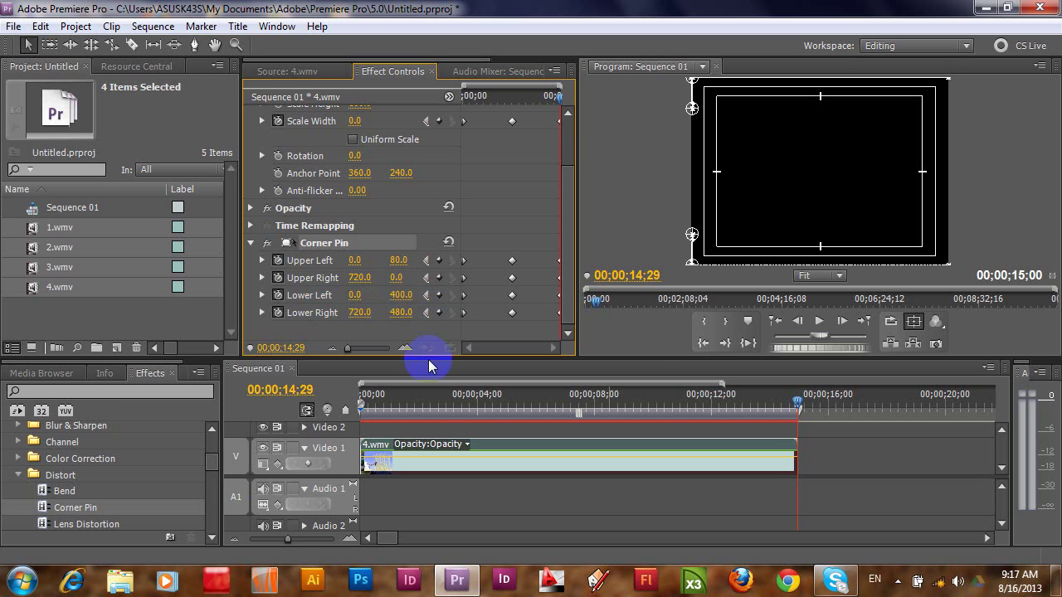
pyautogui.moveTo(798, 406); pyautogui.dragTo(357, 409)
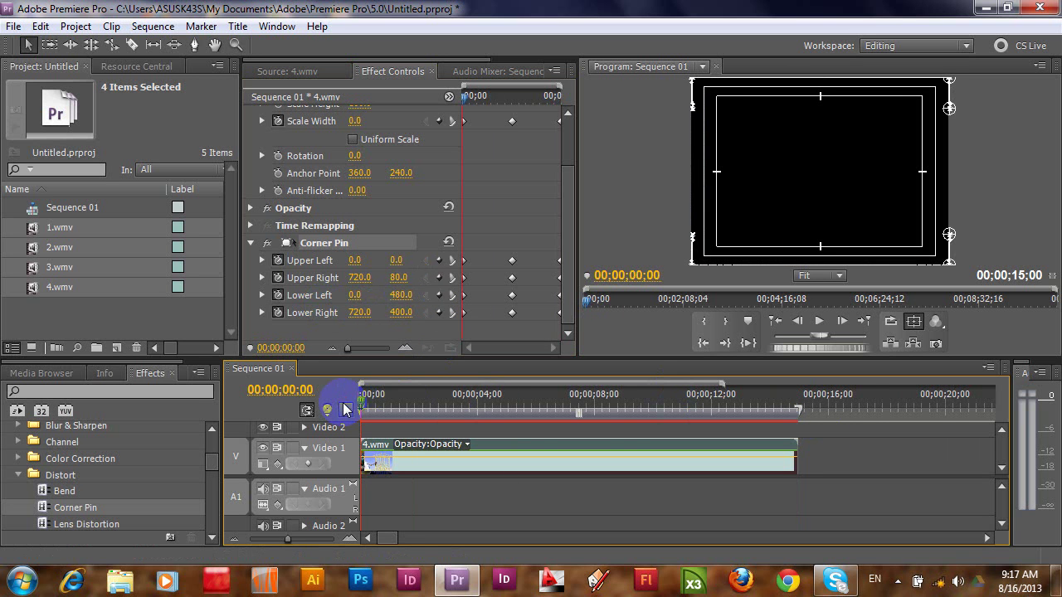
pyautogui.press('space')
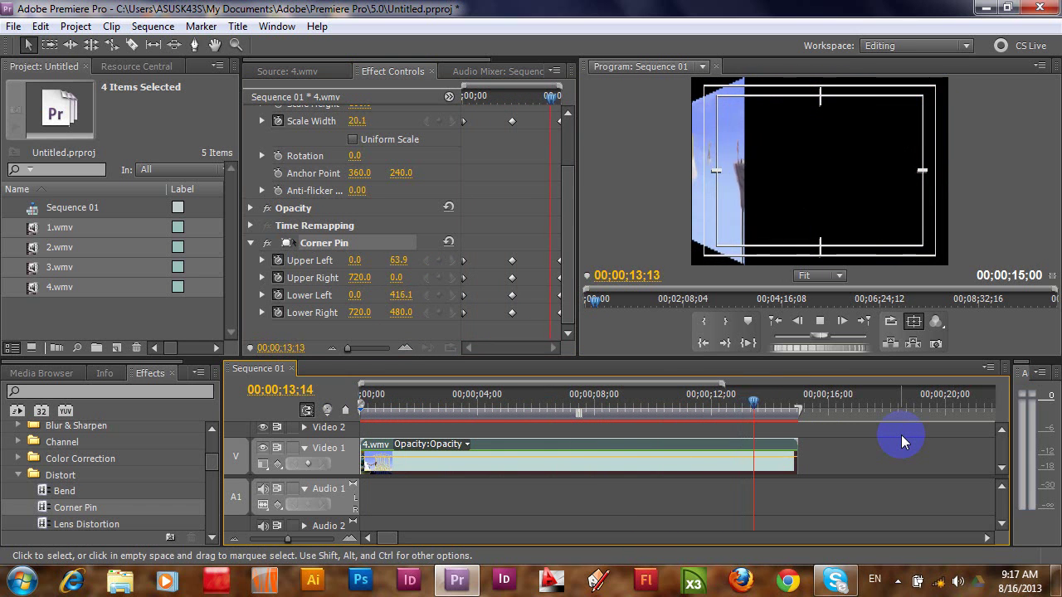
# Stop playback and select the 4.wmv clip on Video 1.
pyautogui.press('space')
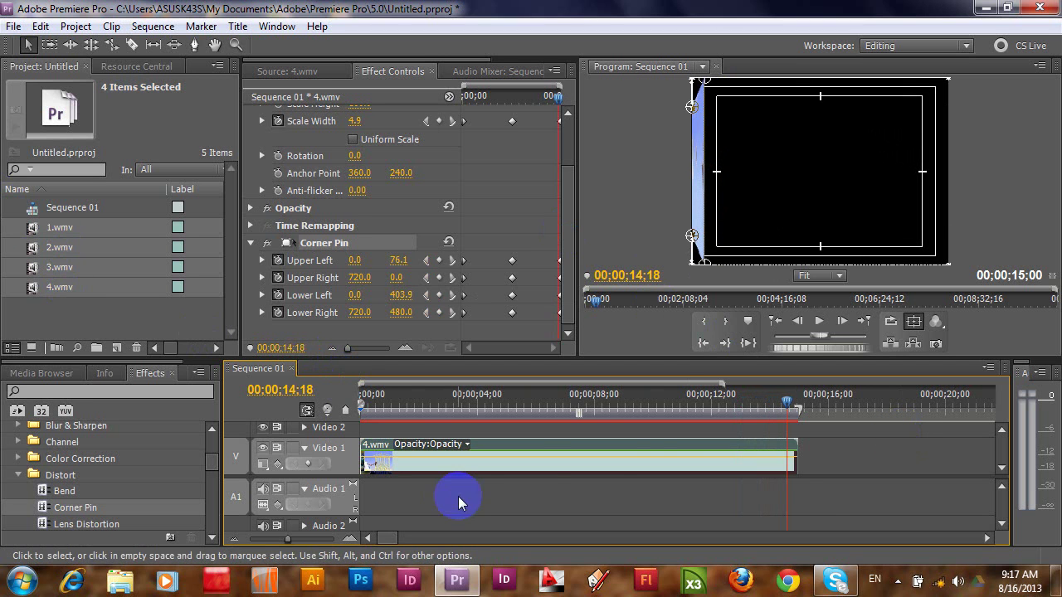
pyautogui.click(720, 453)
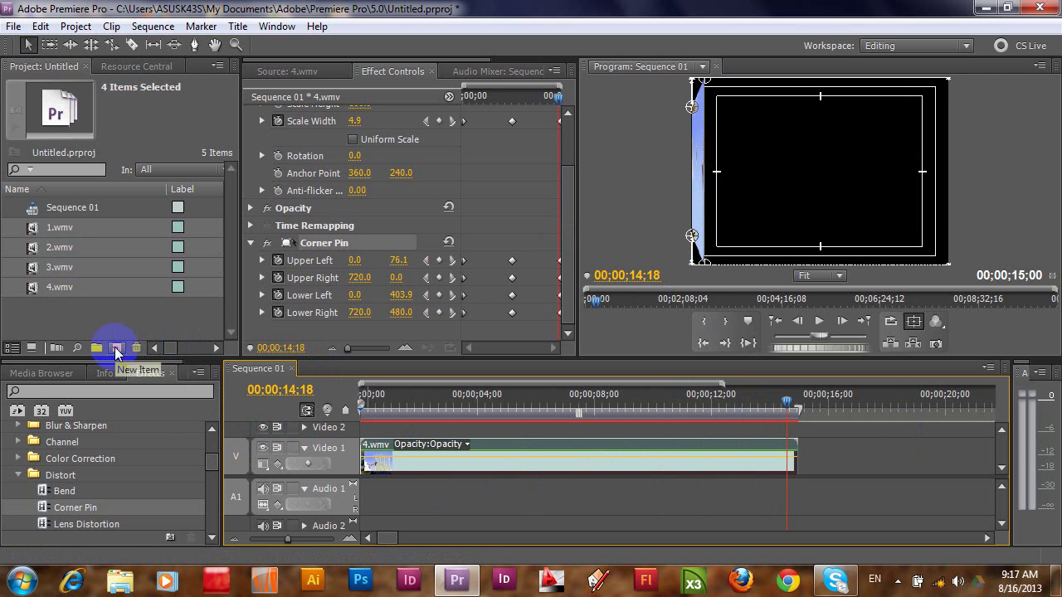
# Create default sequences 2, 3 and 4 via New Item > Sequence, then switch to sequence 2.
pyautogui.click(117, 350)
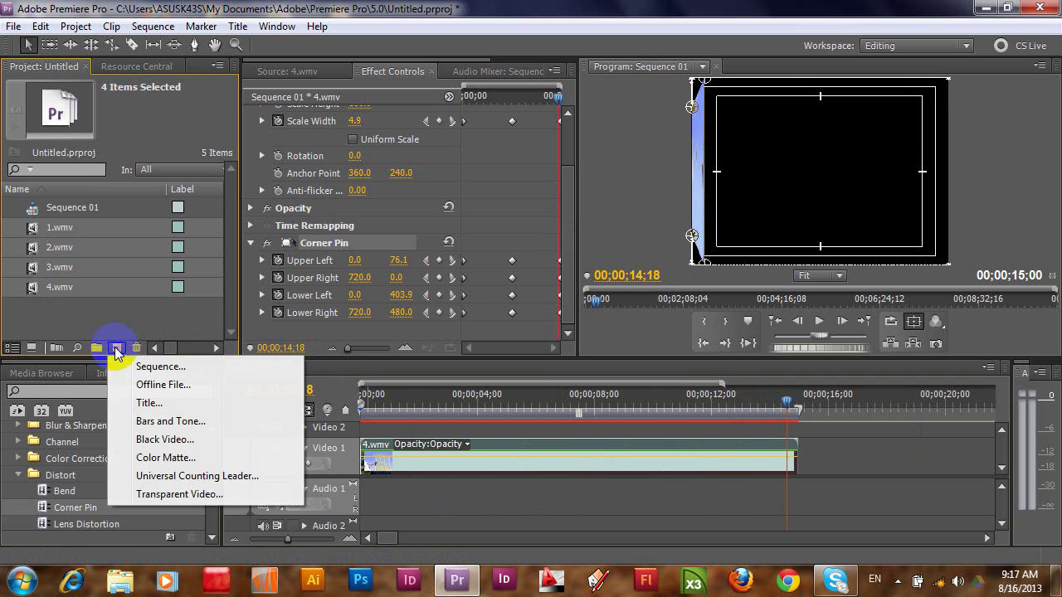
pyautogui.click(174, 372)
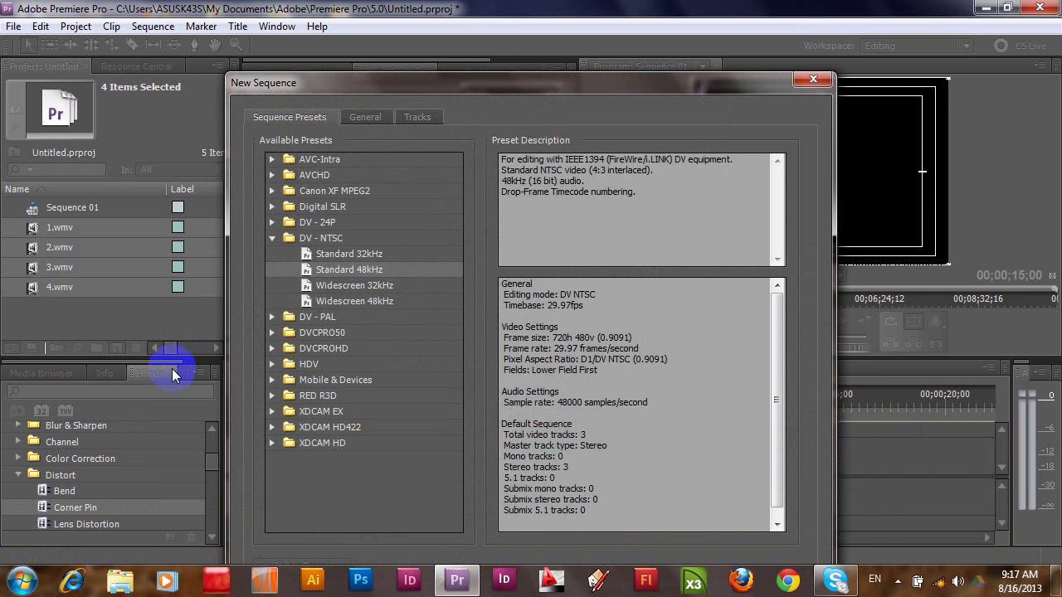
pyautogui.press('Return')
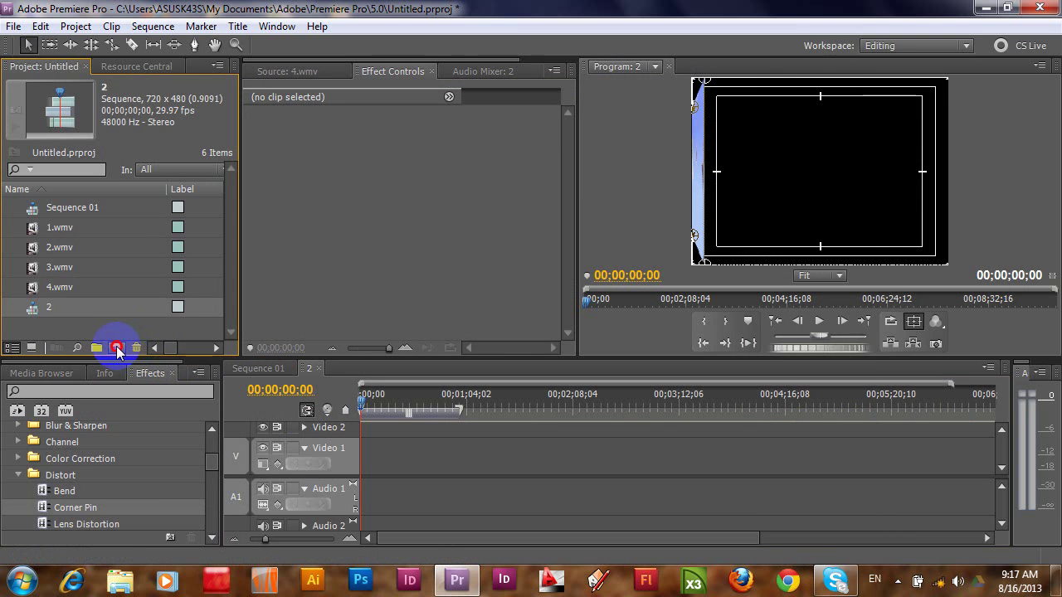
pyautogui.click(118, 348)
pyautogui.click(229, 367)
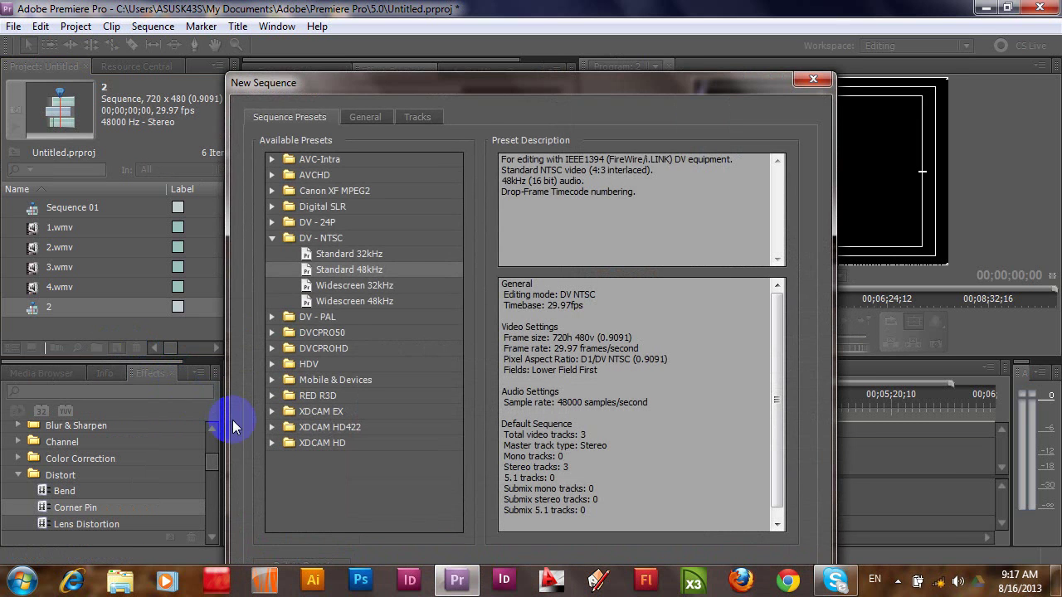
pyautogui.press('Return')
pyautogui.click(118, 347)
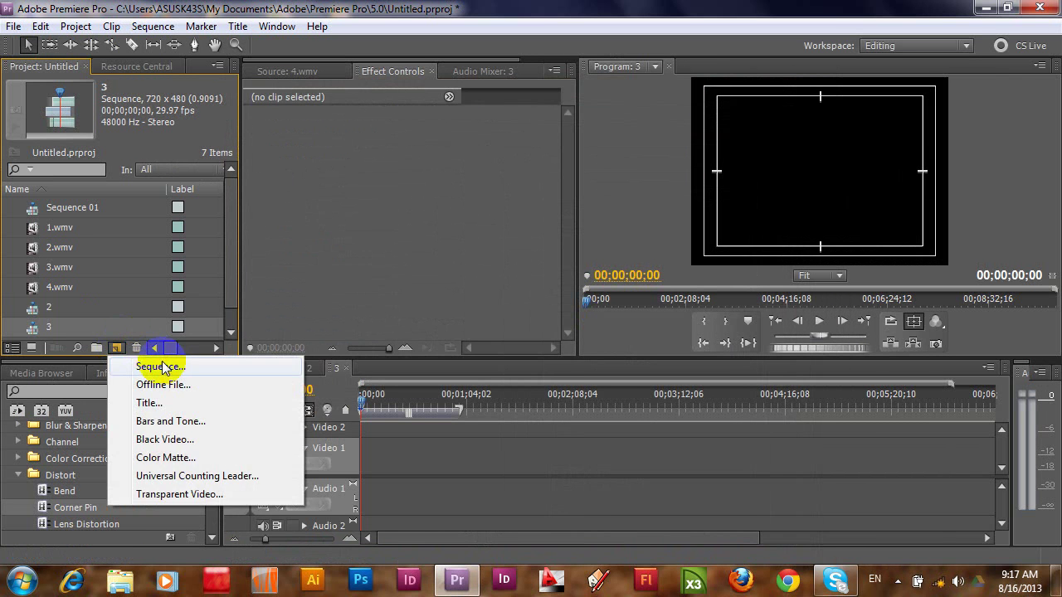
pyautogui.click(170, 370)
pyautogui.press('Return')
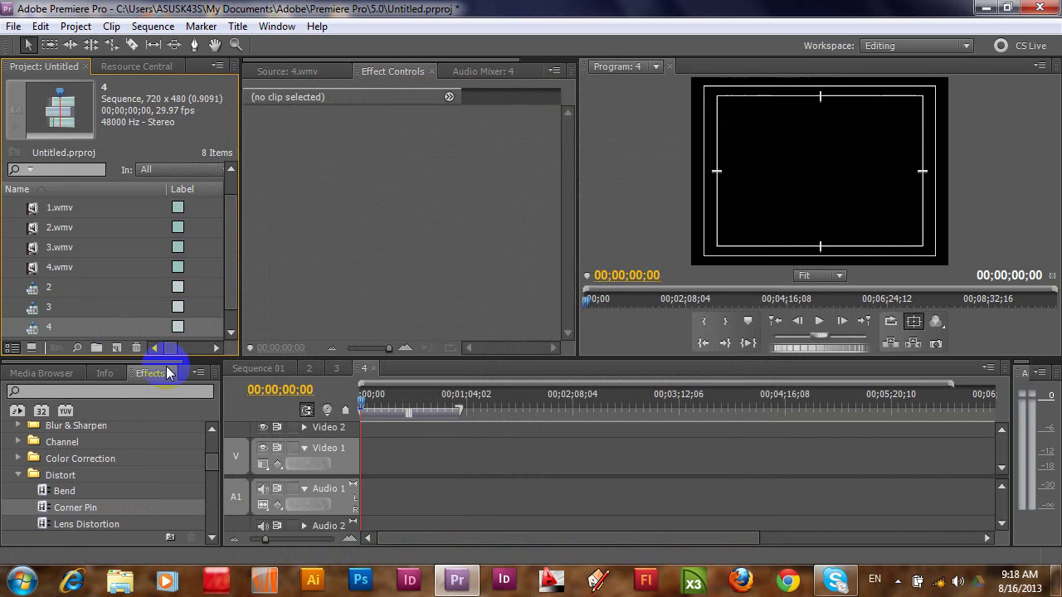
pyautogui.click(309, 369)
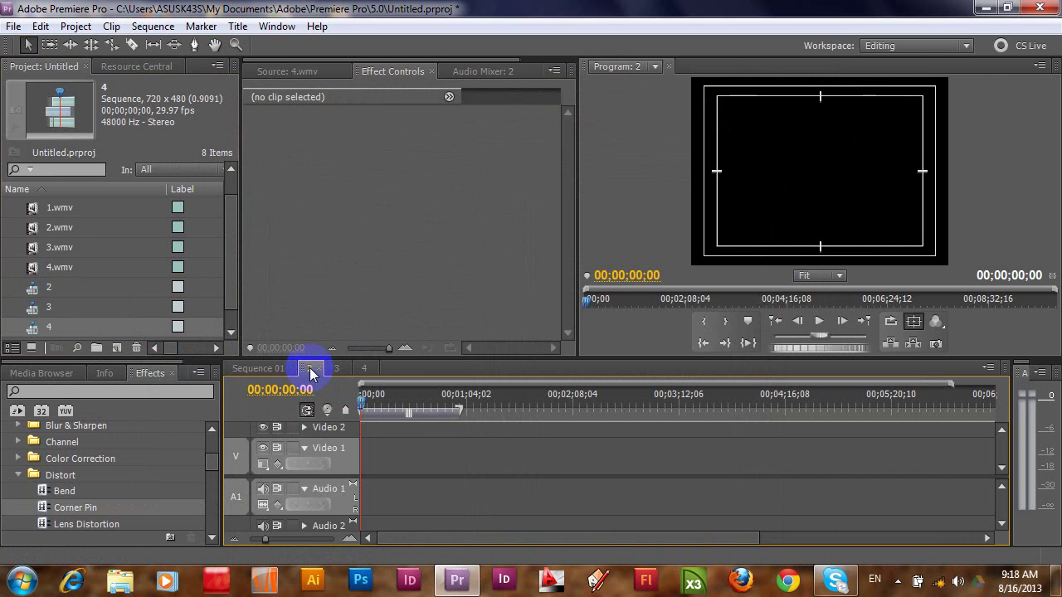
# Load 3.wmv in the Source monitor and place it at 00;00 on Video 1 of sequence 2.
pyautogui.click(283, 73)
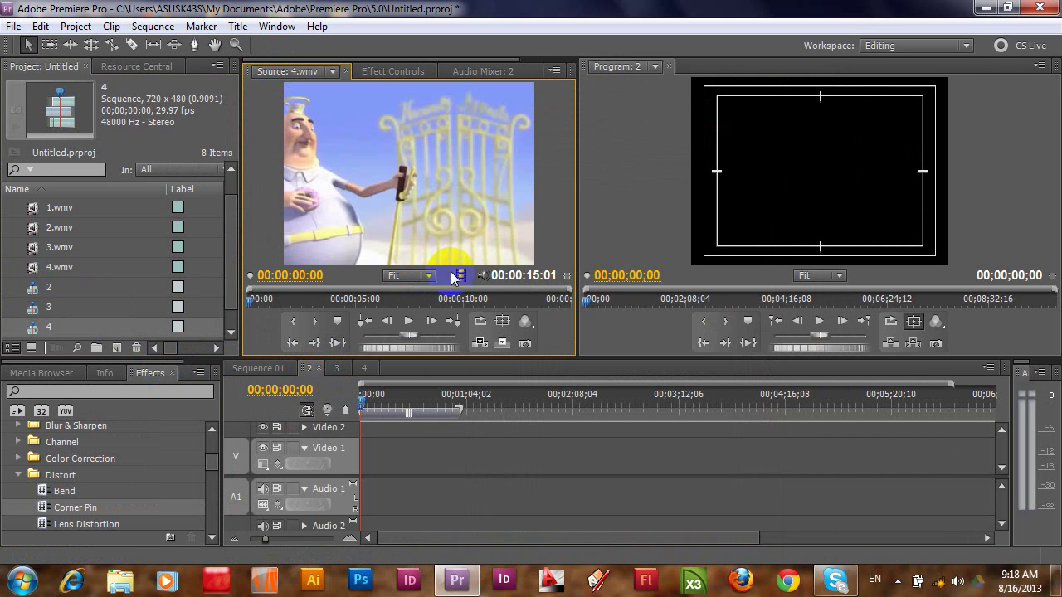
pyautogui.click(331, 71)
pyautogui.click(315, 172)
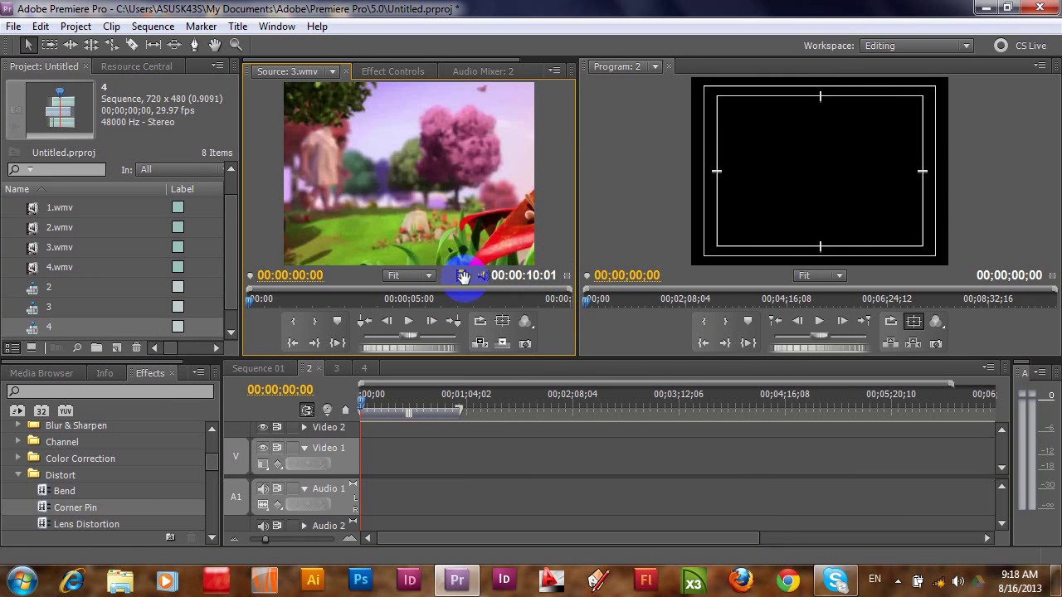
pyautogui.moveTo(461, 277); pyautogui.dragTo(365, 455)
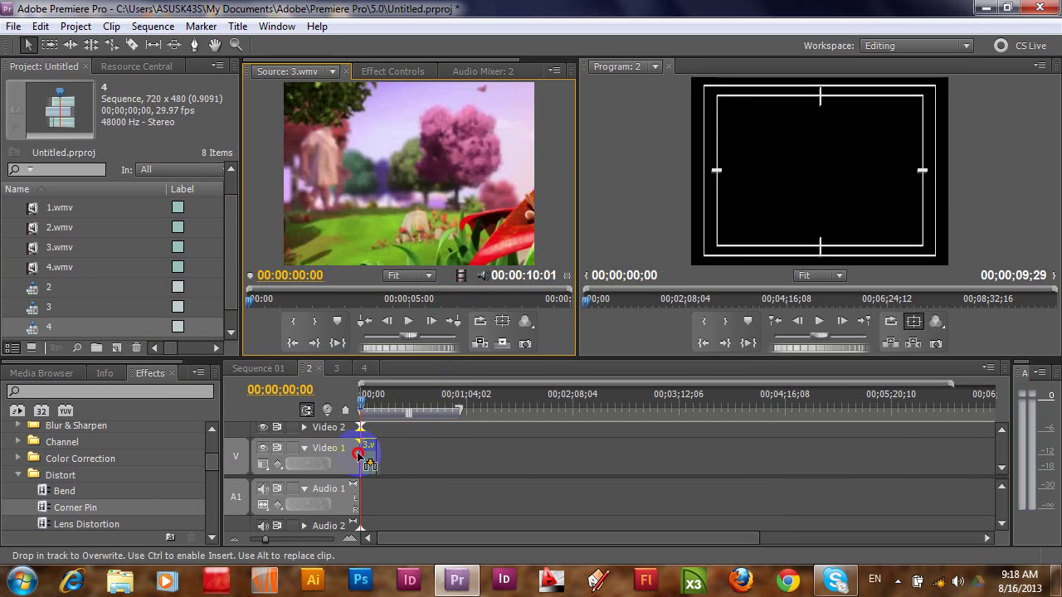
pyautogui.rightClick(369, 461)
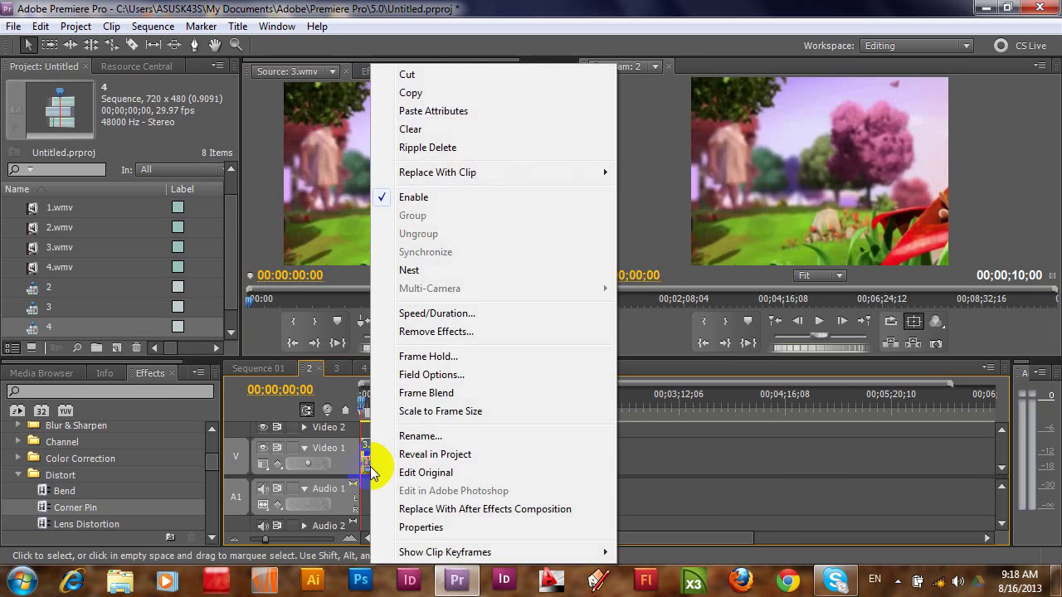
# Set the 3.wmv clip's Speed/Duration to 00;00;15;00.
pyautogui.click(436, 314)
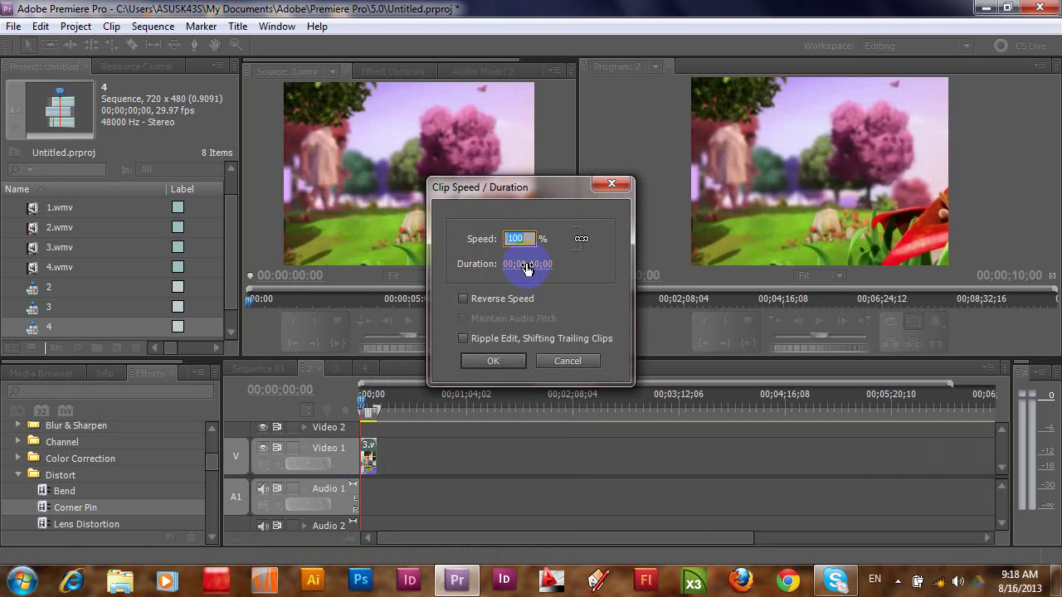
pyautogui.click(526, 266)
pyautogui.click(540, 263)
pyautogui.write('5')
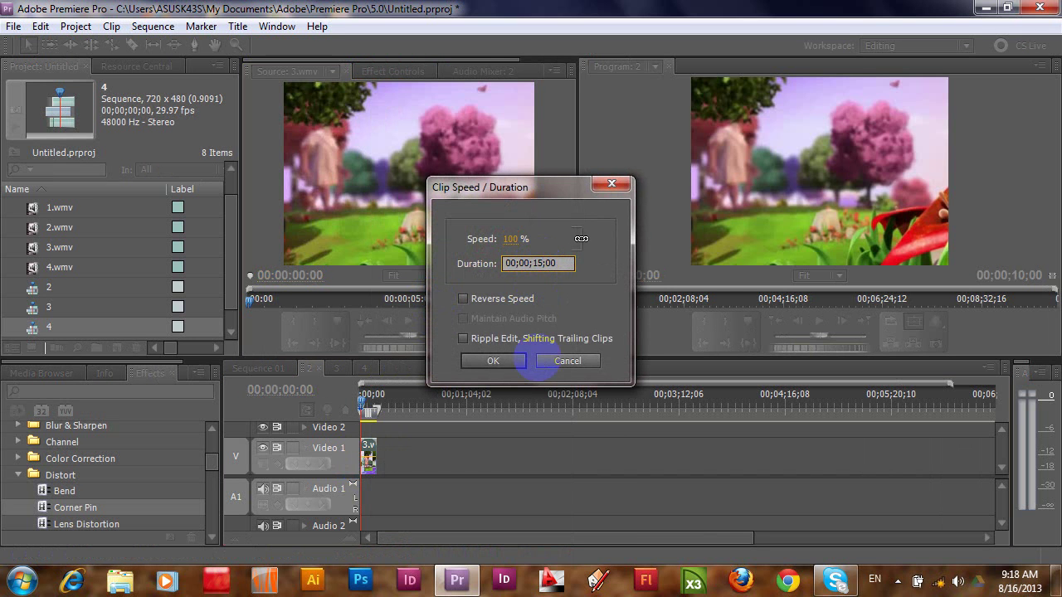
pyautogui.press('Return')
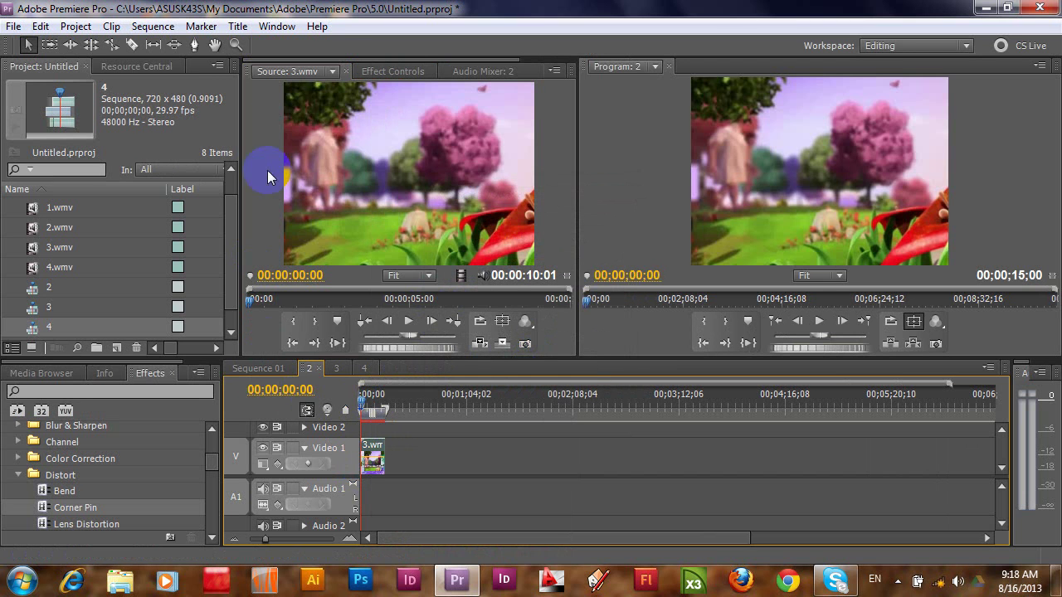
# Place the 2.wmv hearts clip at the start of Video 1 in sequence 3.
pyautogui.click(292, 74)
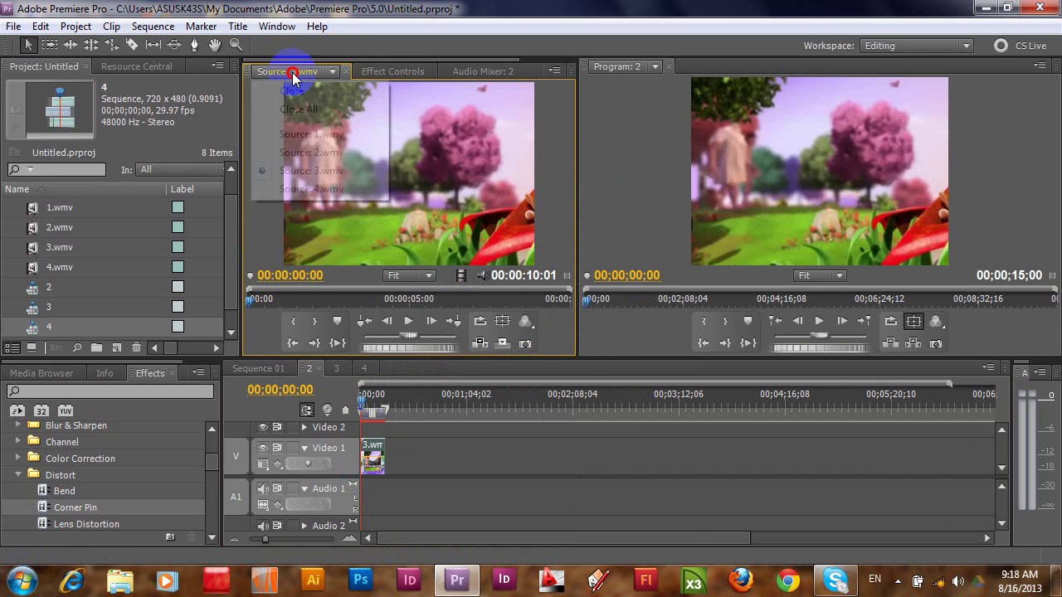
pyautogui.click(310, 151)
pyautogui.click(335, 369)
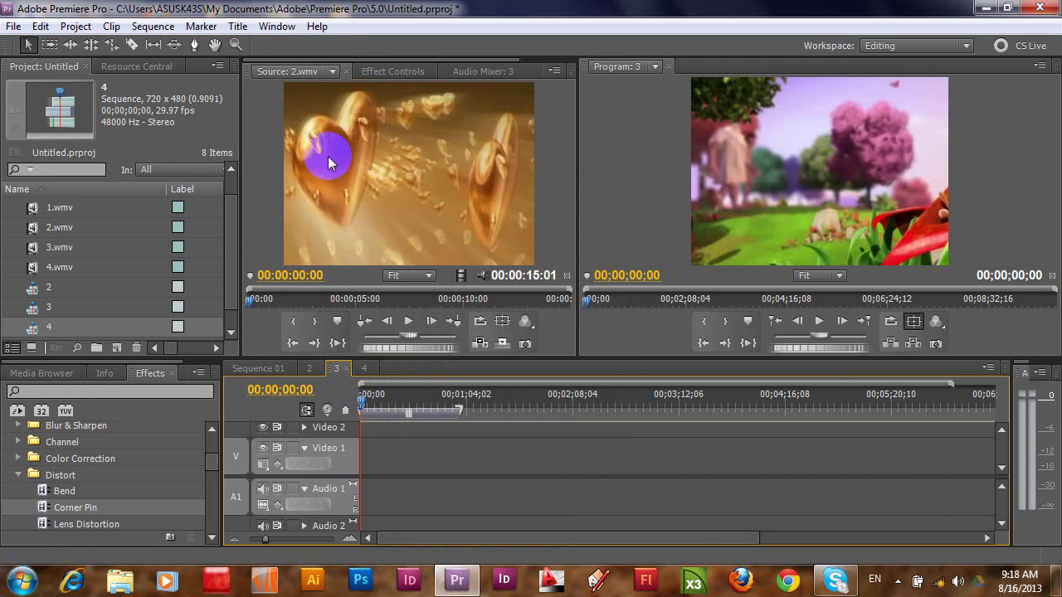
pyautogui.moveTo(459, 276); pyautogui.dragTo(365, 457)
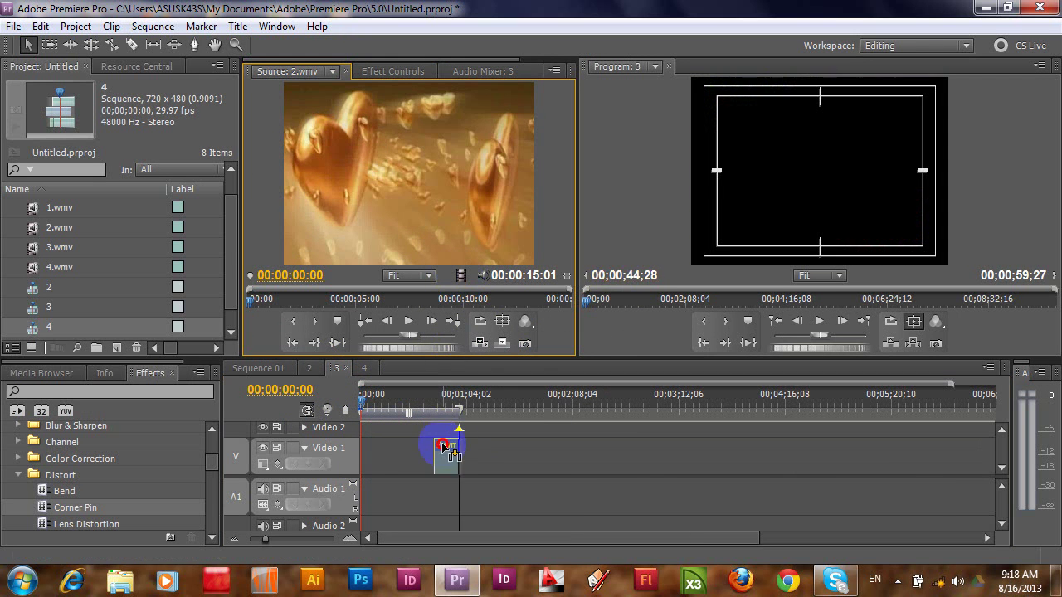
# Place the 1.wmv fish clip at the start of sequence 4 and preview it.
pyautogui.click(364, 368)
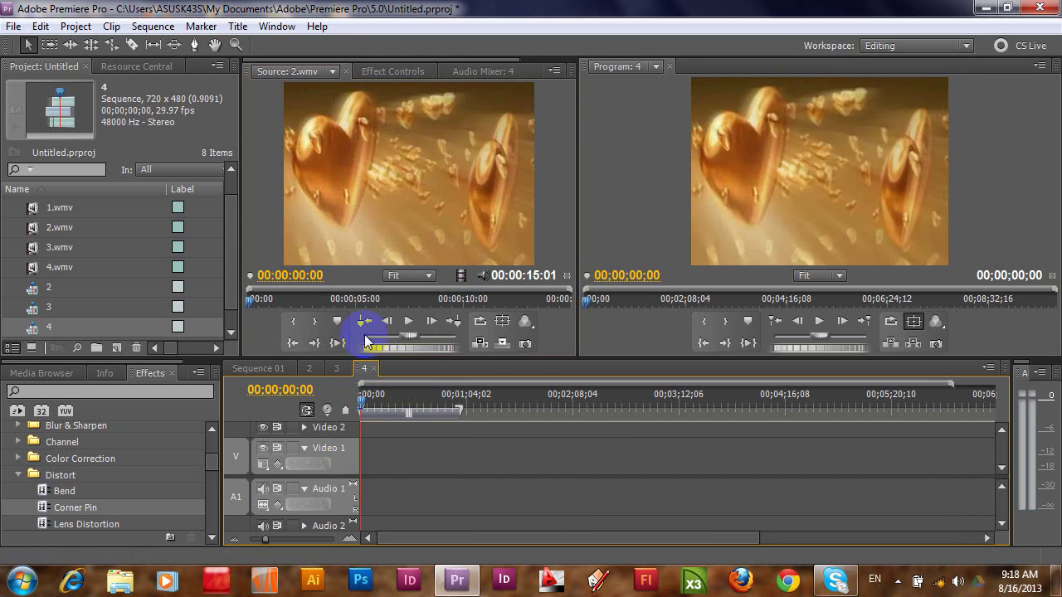
pyautogui.click(287, 72)
pyautogui.click(305, 135)
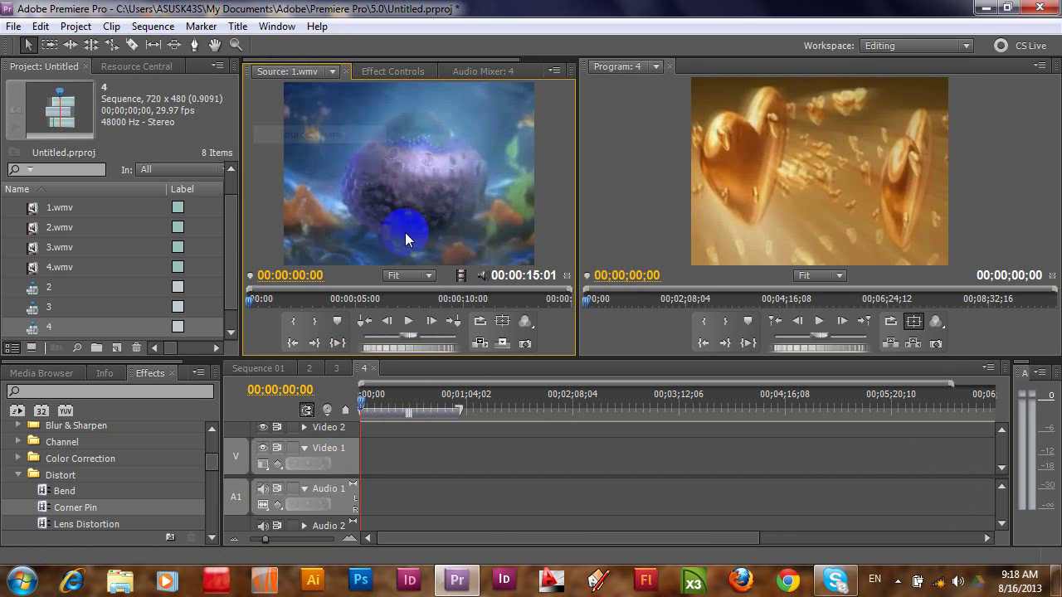
pyautogui.moveTo(458, 276); pyautogui.dragTo(371, 461)
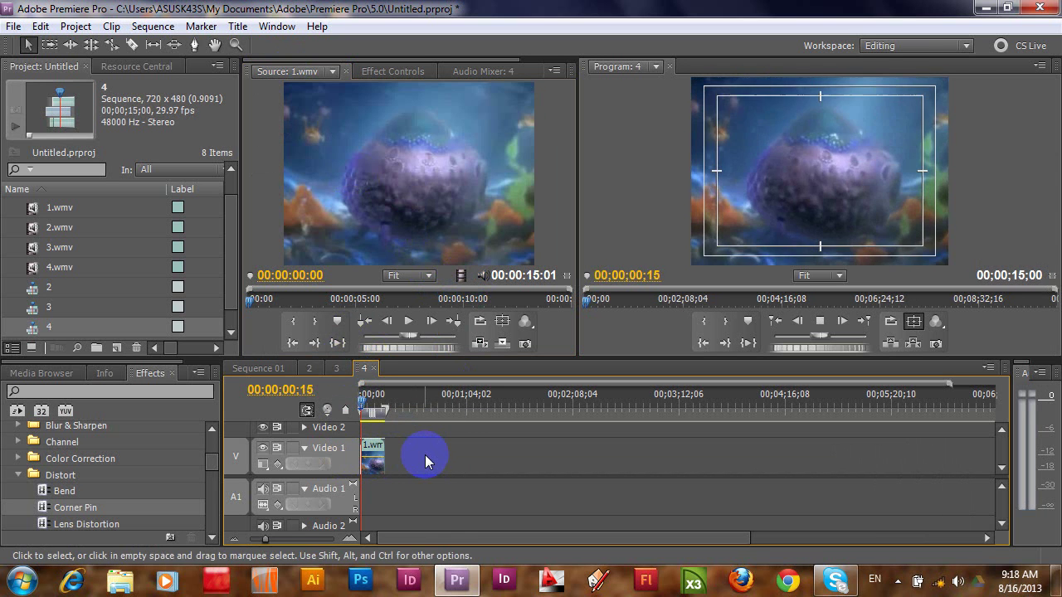
pyautogui.press('space')
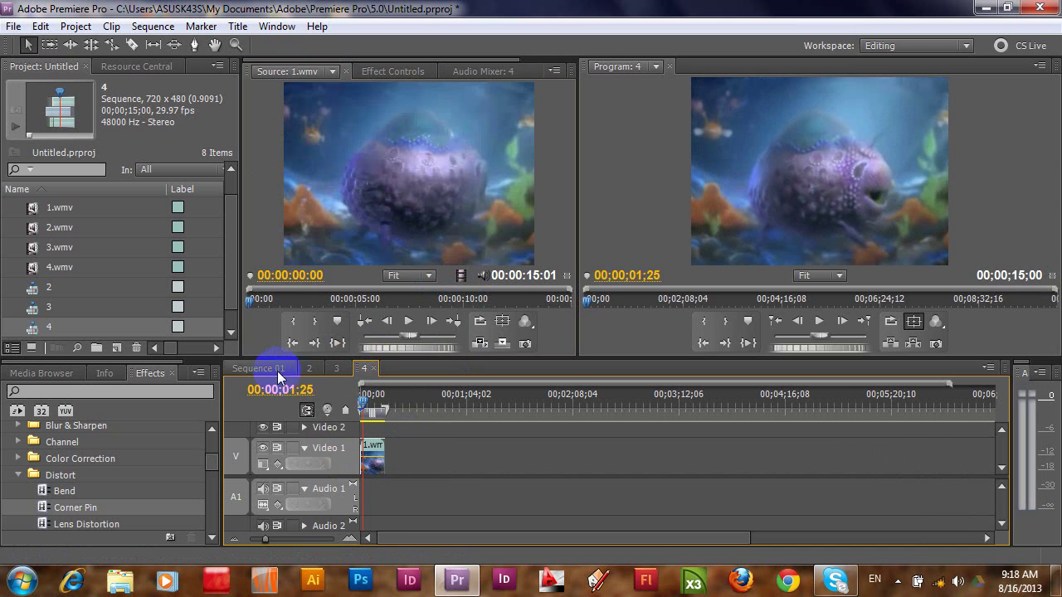
# Copy the 4.wmv clip from Sequence 01, then go back to sequence 2.
pyautogui.click(263, 376)
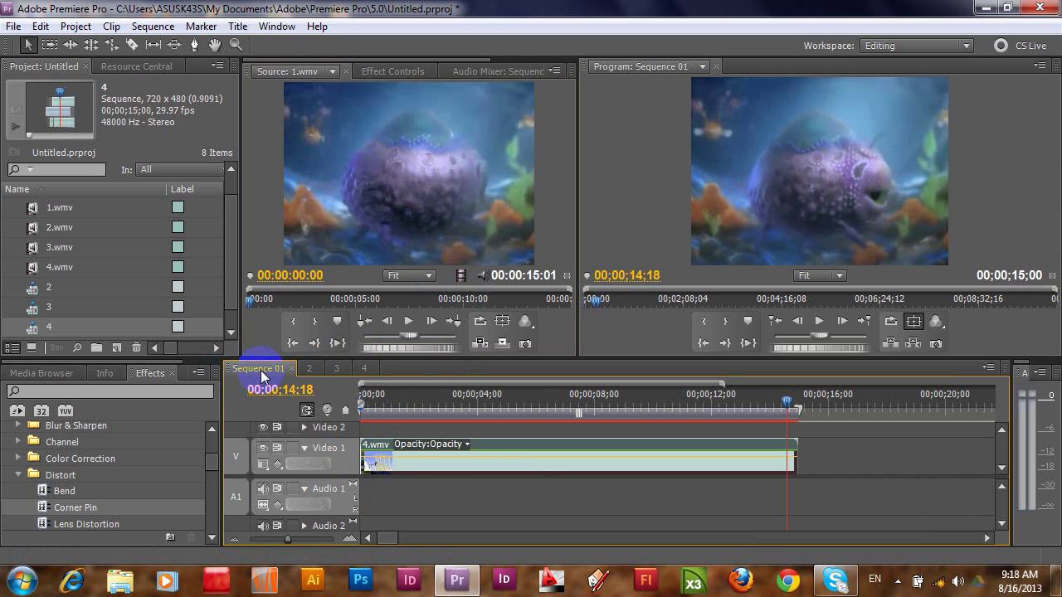
pyautogui.rightClick(539, 463)
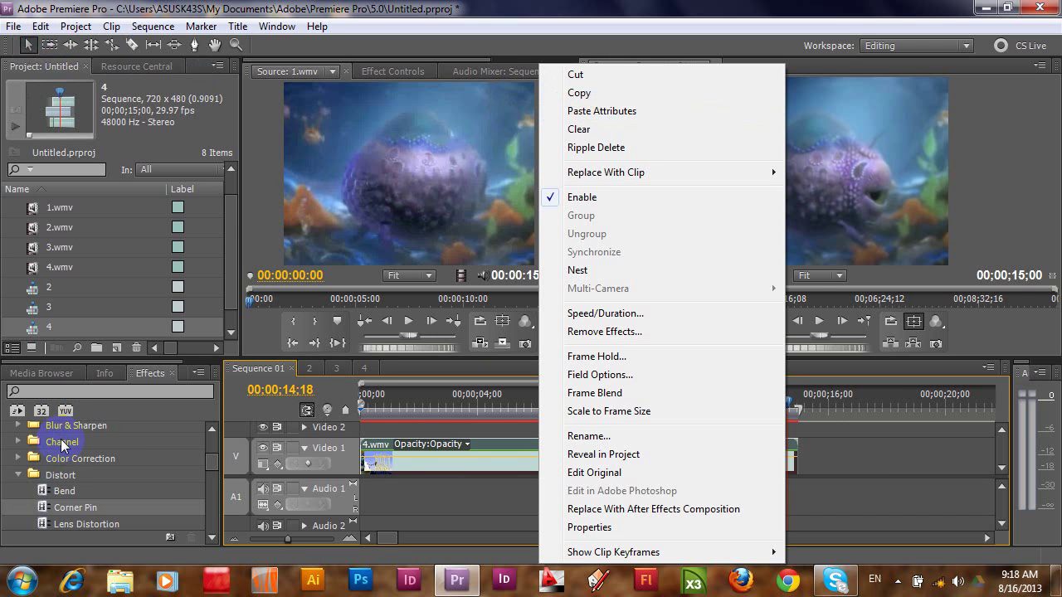
pyautogui.click(580, 93)
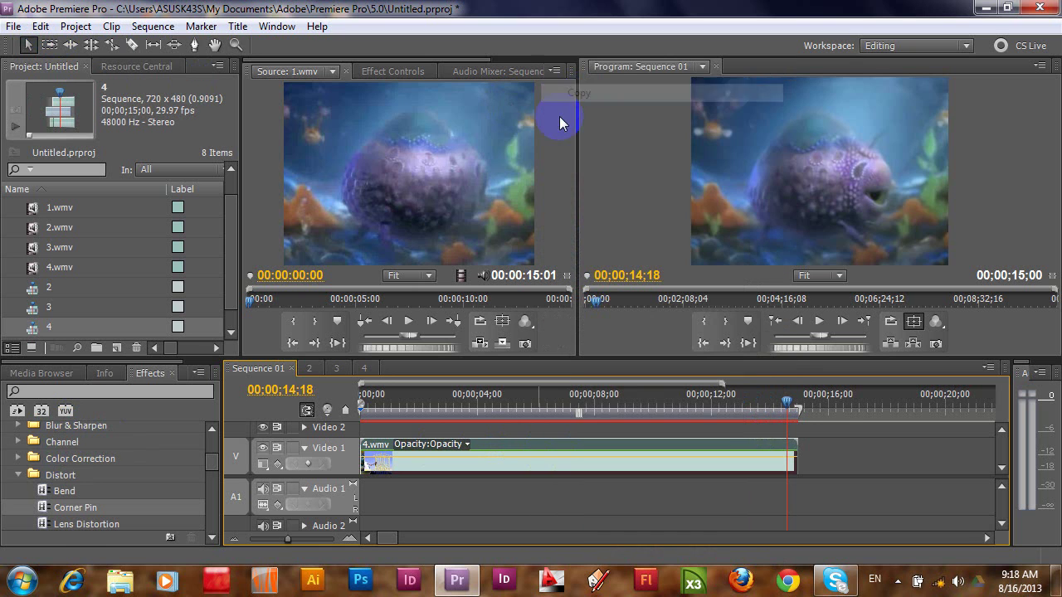
pyautogui.click(307, 370)
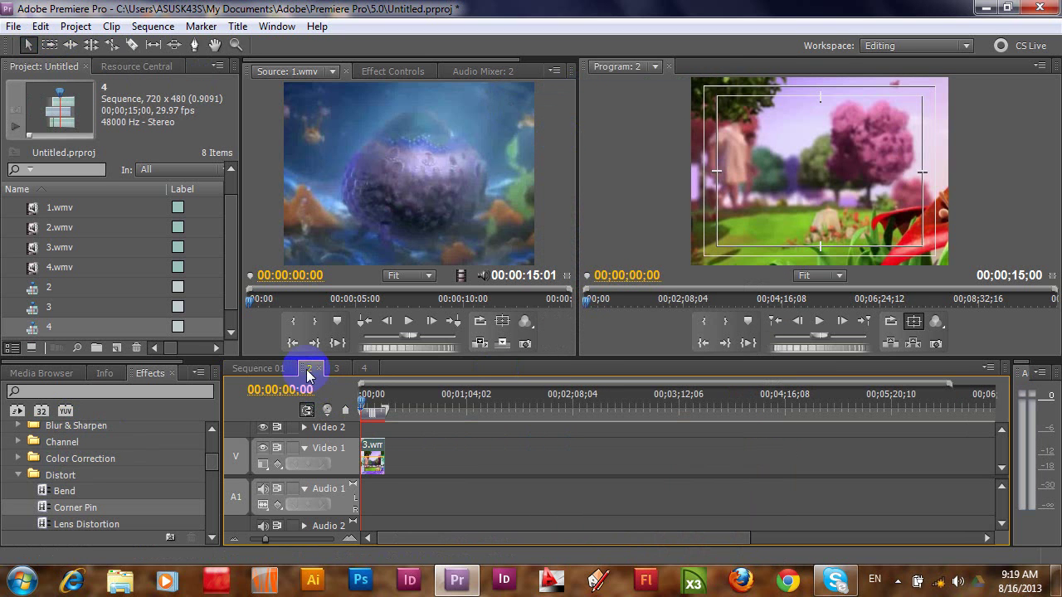
pyautogui.click(349, 415)
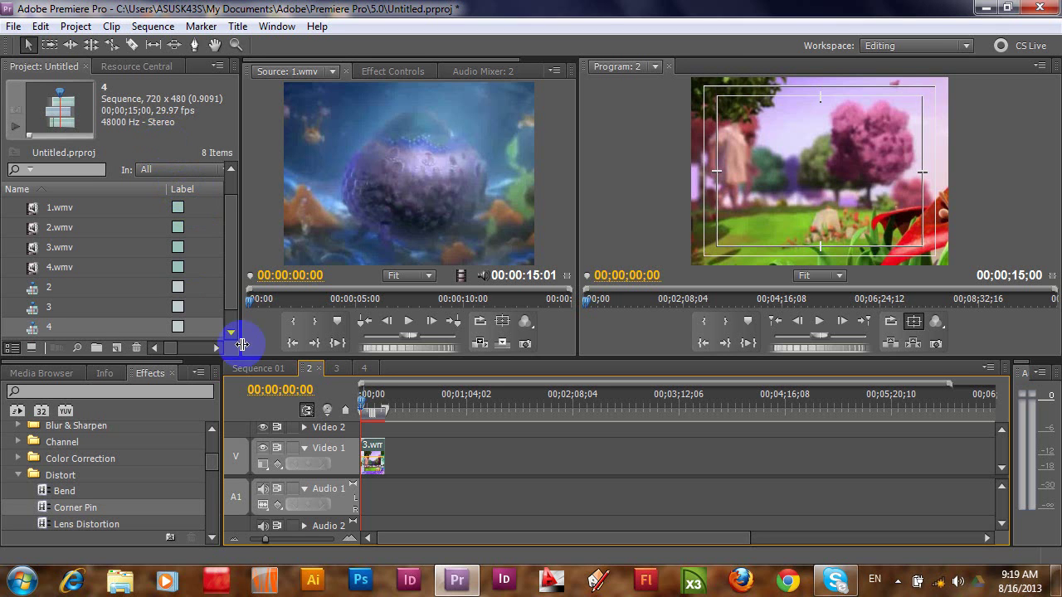
# Paste the copied attributes onto 3.wmv, then onto 2.wmv in sequence 3.
pyautogui.rightClick(375, 465)
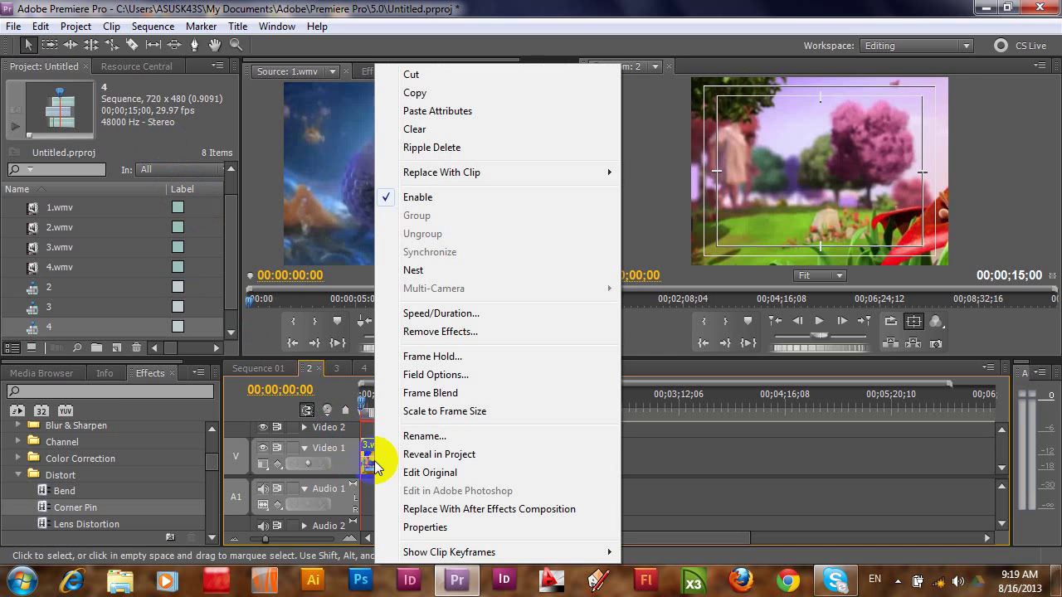
pyautogui.click(438, 113)
pyautogui.click(336, 367)
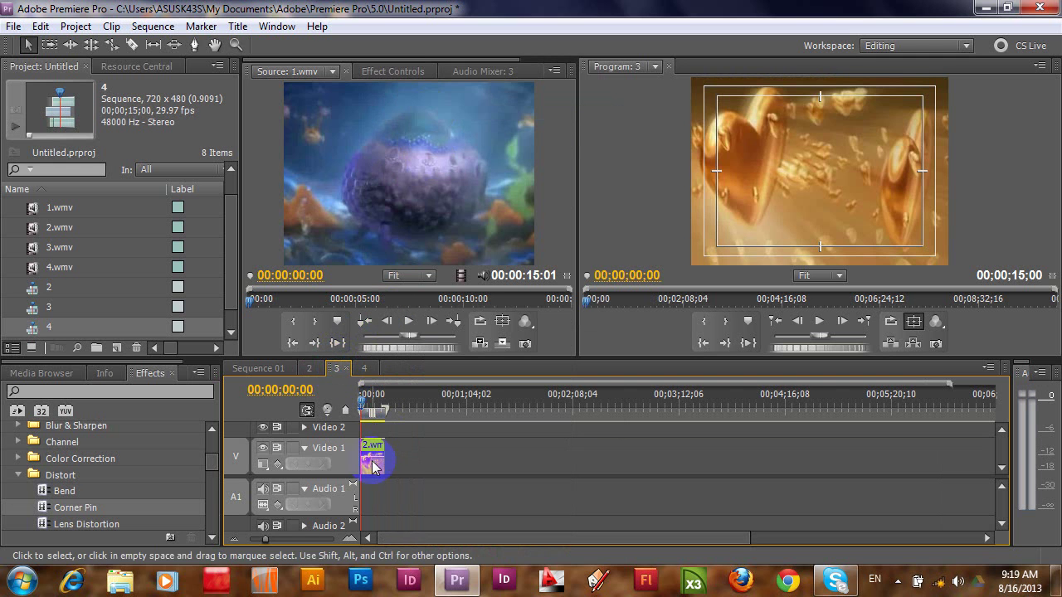
pyautogui.click(41, 28)
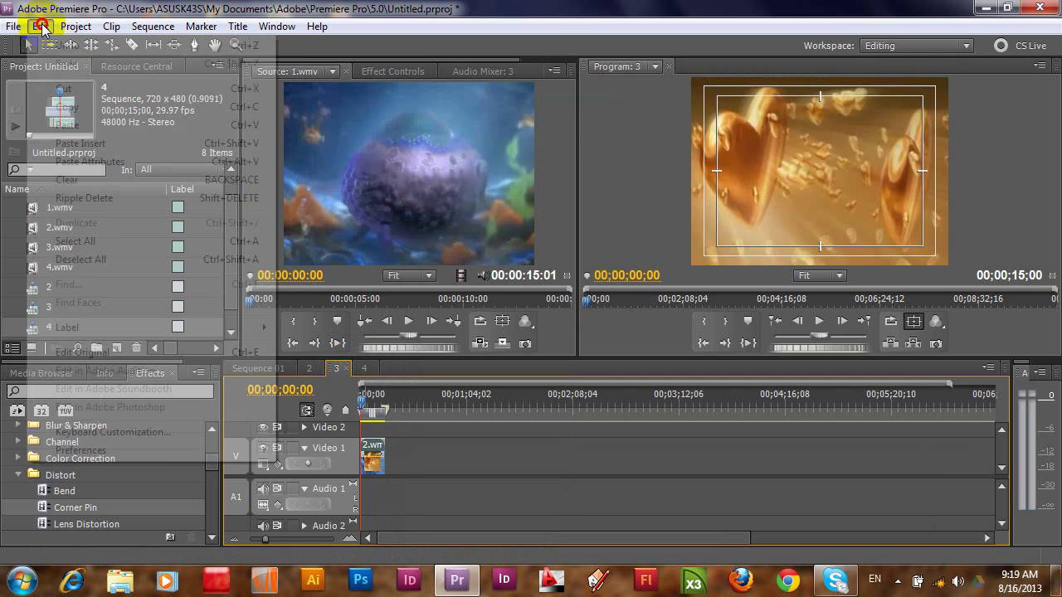
pyautogui.click(83, 164)
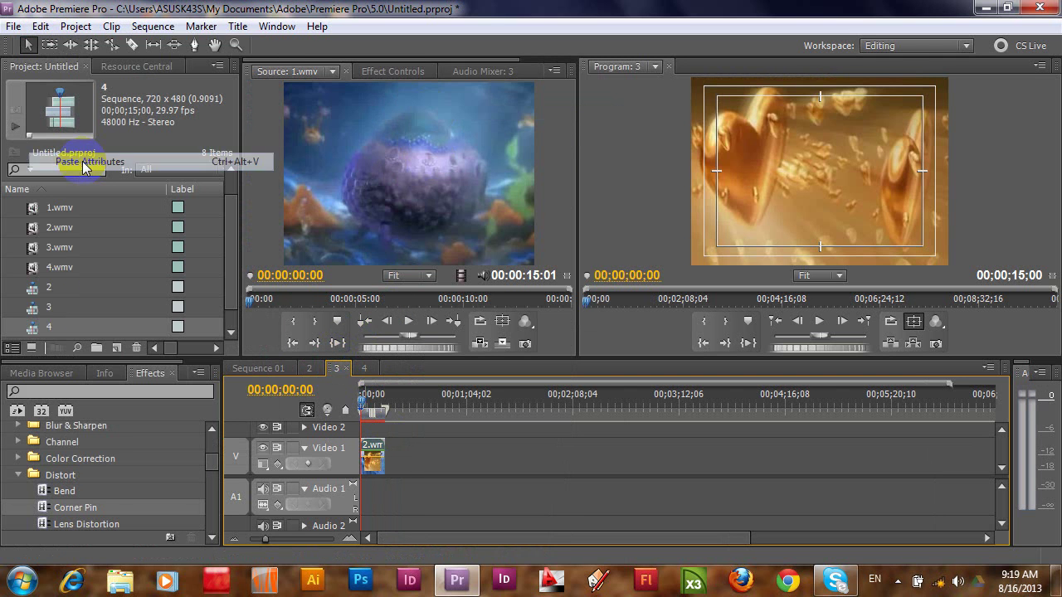
# Paste the attributes onto 1.wmv in sequence 4 and play it back to check the slide-in.
pyautogui.click(365, 368)
pyautogui.click(374, 469)
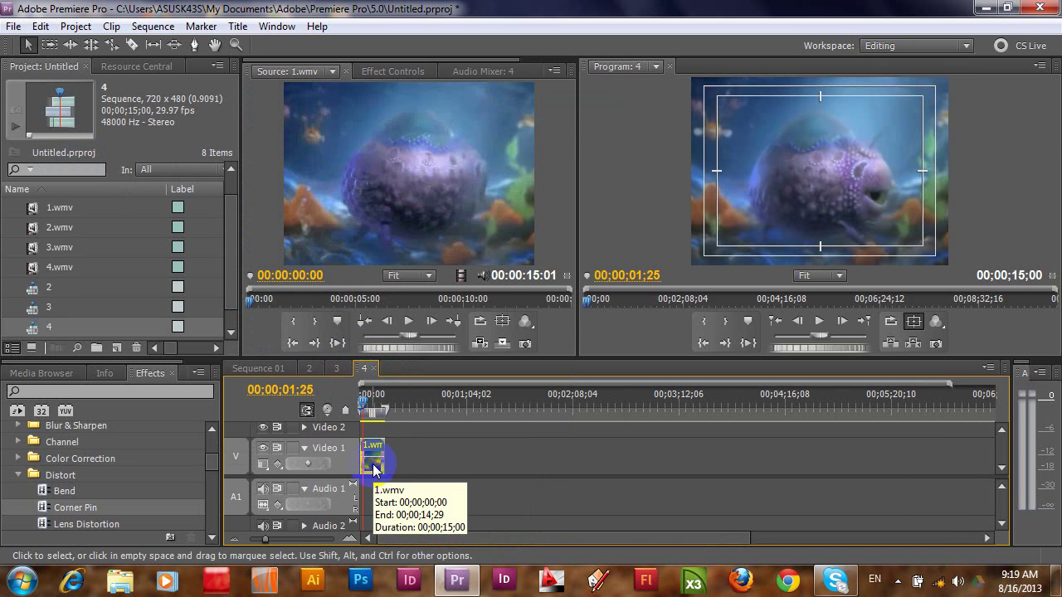
pyautogui.click(40, 27)
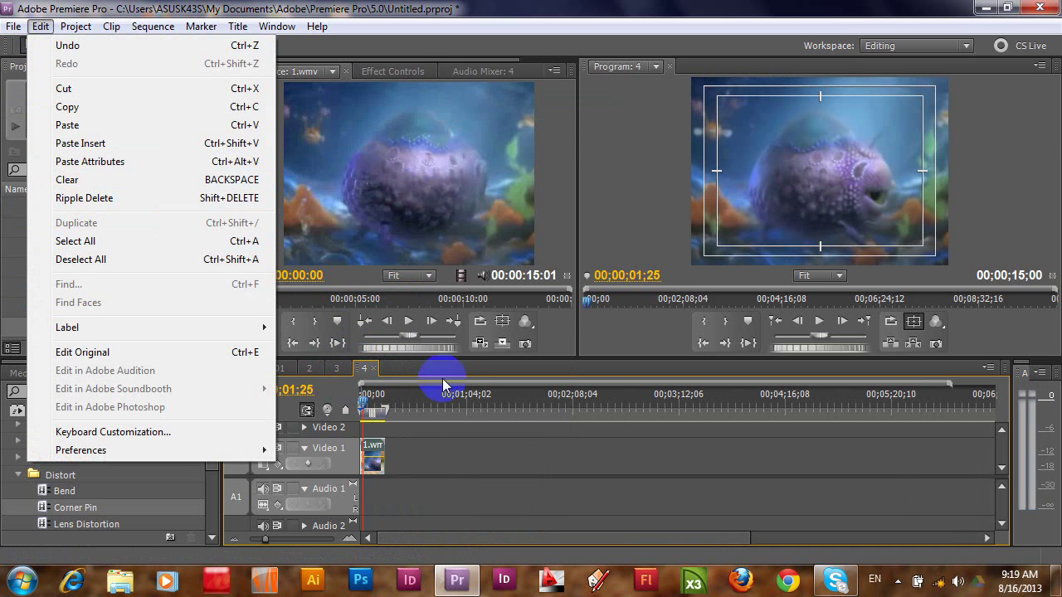
pyautogui.click(380, 464)
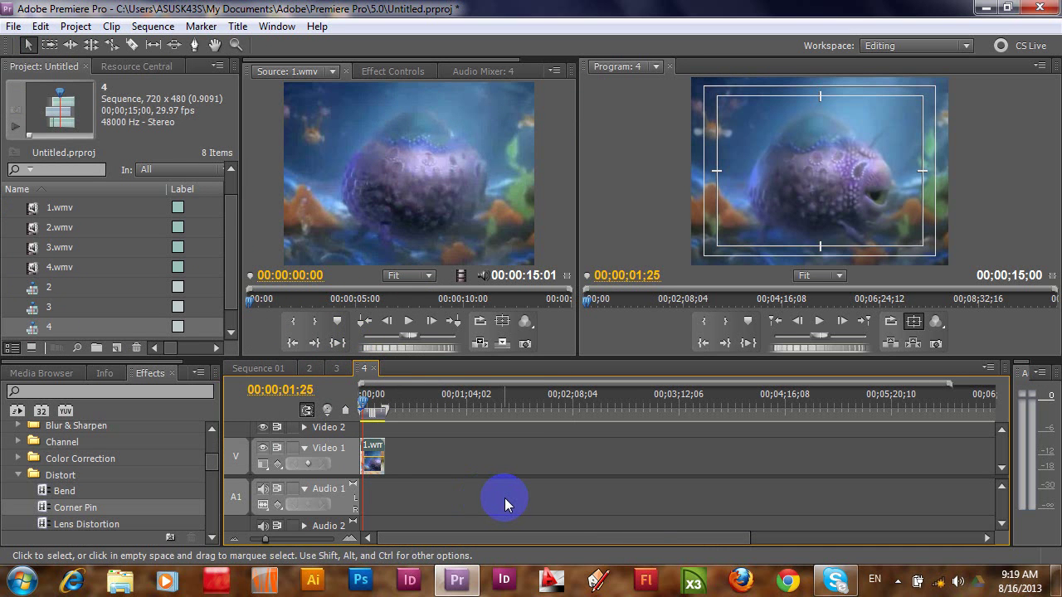
pyautogui.press('alt')
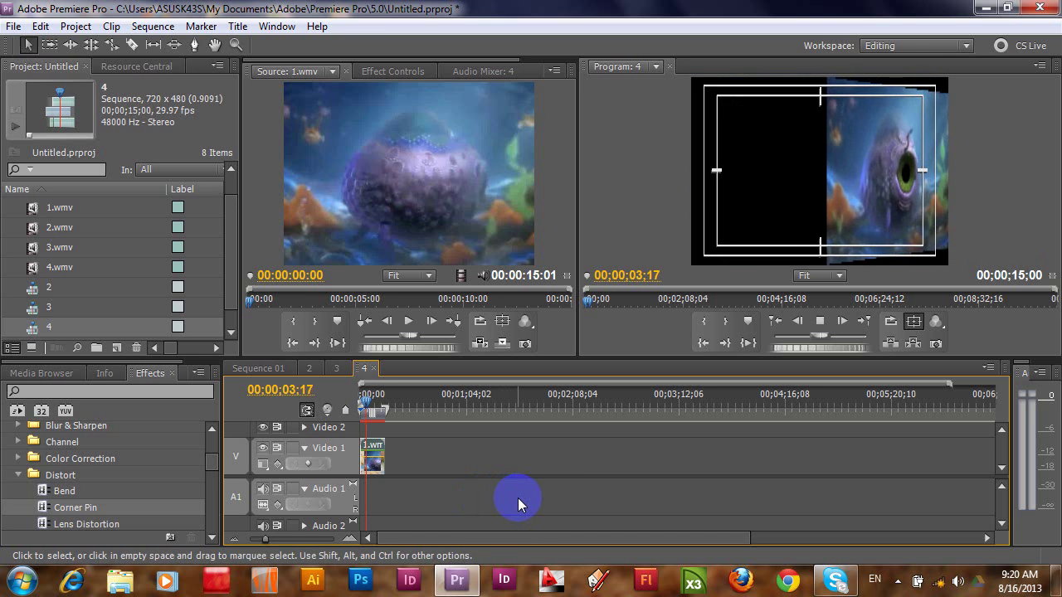
pyautogui.press('space')
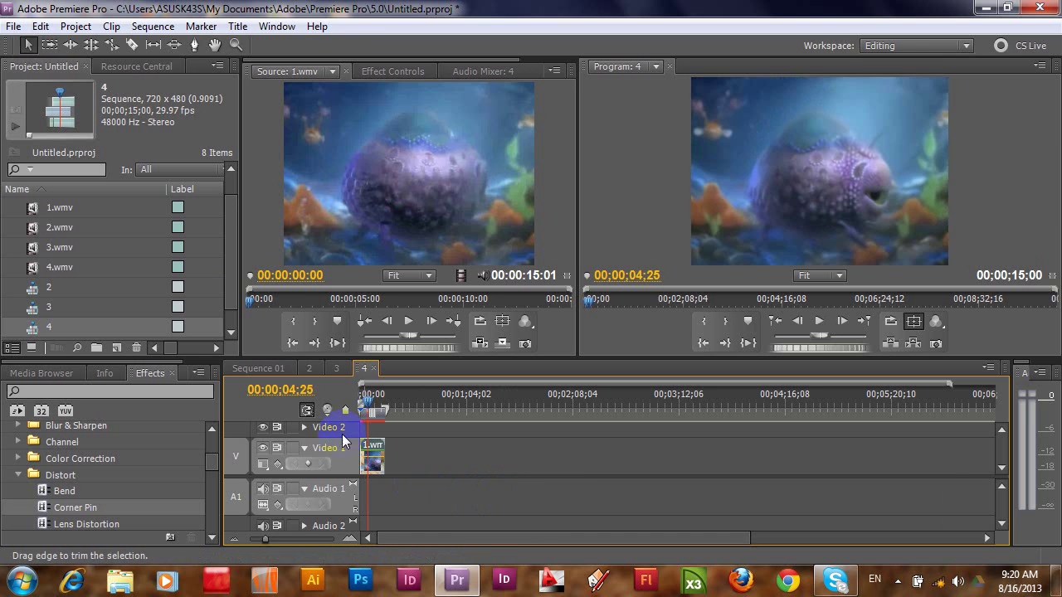
# Create a new sequence named Cube.
pyautogui.click(117, 346)
pyautogui.click(199, 368)
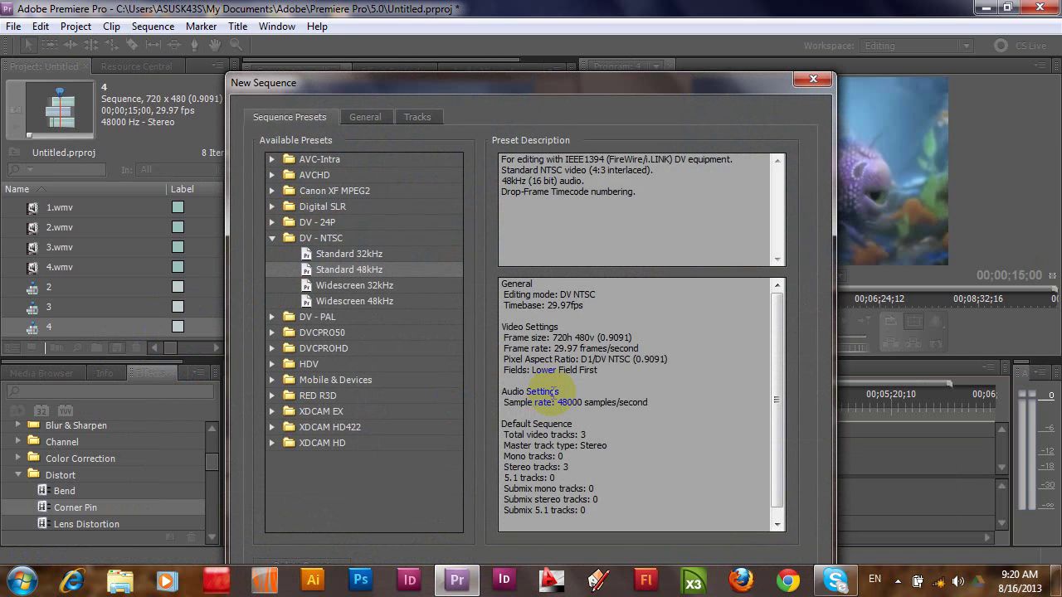
pyautogui.press('Return')
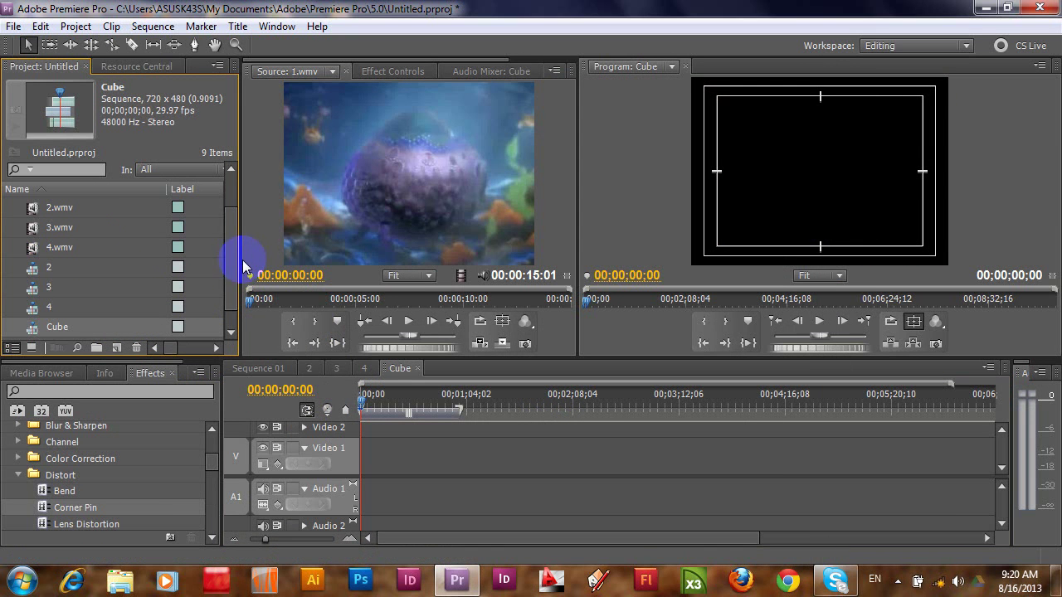
# Place Sequence 01 at the start of Video 1 and sequence 2 on Video 2 in Cube.
pyautogui.moveTo(236, 261); pyautogui.dragTo(235, 207)
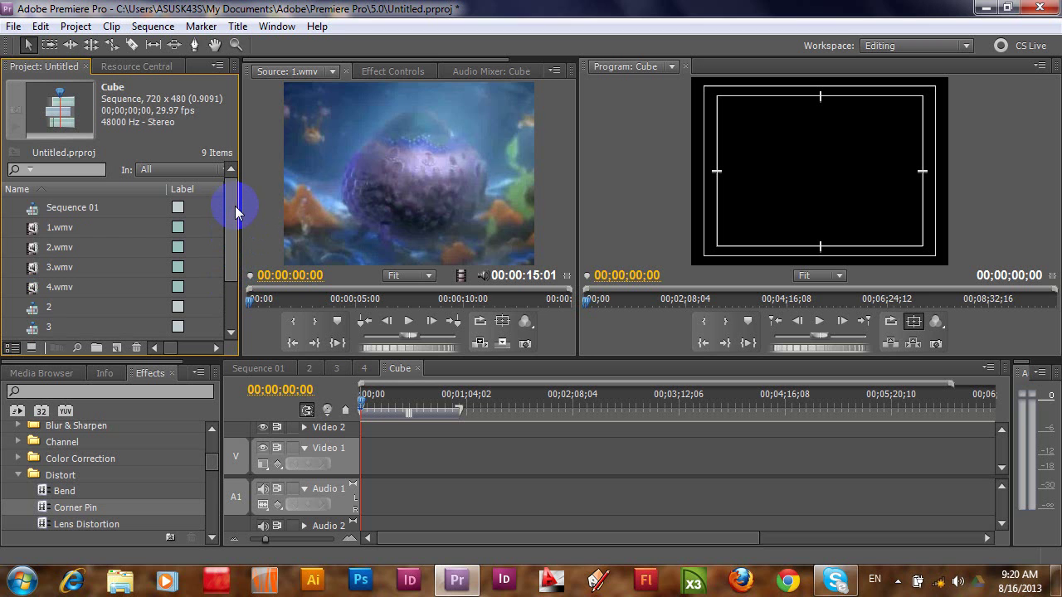
pyautogui.click(33, 212)
pyautogui.click(432, 190)
pyautogui.moveTo(432, 190); pyautogui.dragTo(432, 190)
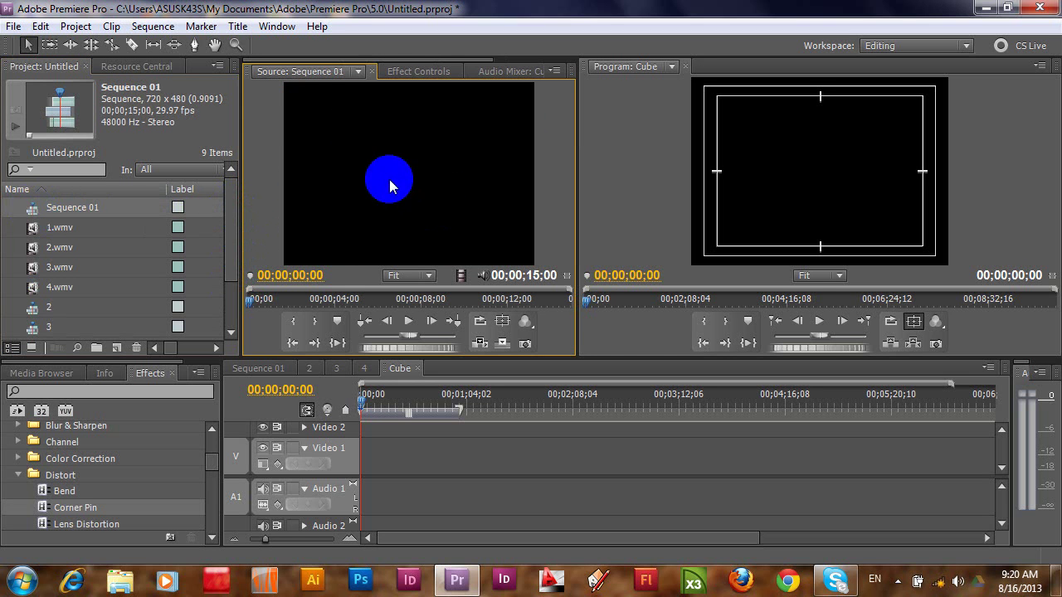
pyautogui.moveTo(316, 93); pyautogui.dragTo(467, 462)
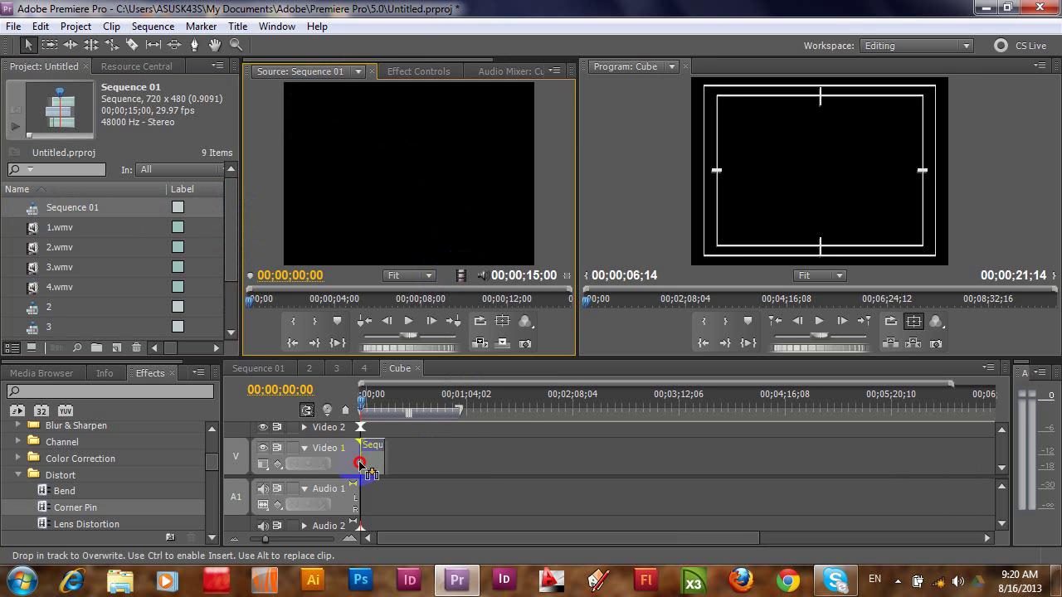
pyautogui.moveTo(467, 462); pyautogui.dragTo(368, 461)
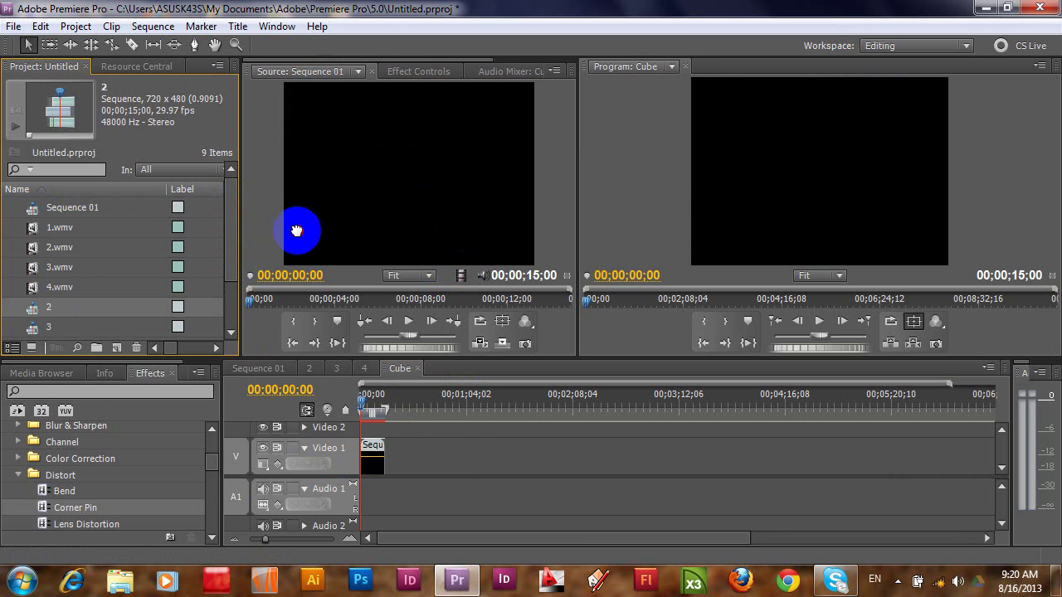
pyautogui.moveTo(39, 315); pyautogui.dragTo(403, 228)
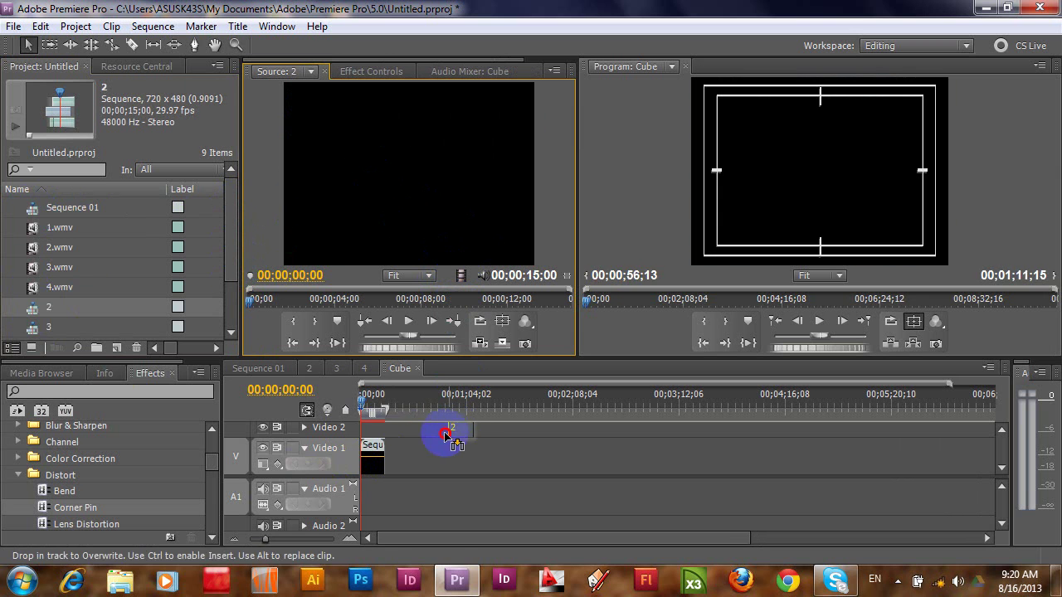
pyautogui.moveTo(458, 377); pyautogui.dragTo(382, 427)
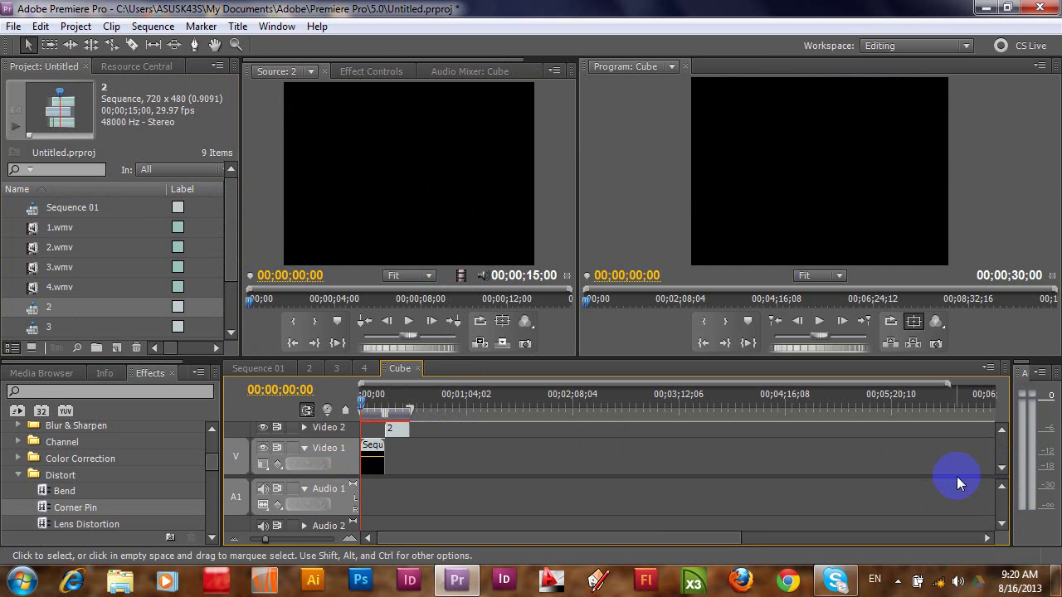
# Add sequence 3 to Video 3 after clip 2 and sequence 4 to Video 4 after clip 3, then deselect.
pyautogui.moveTo(1003, 478); pyautogui.dragTo(1003, 519)
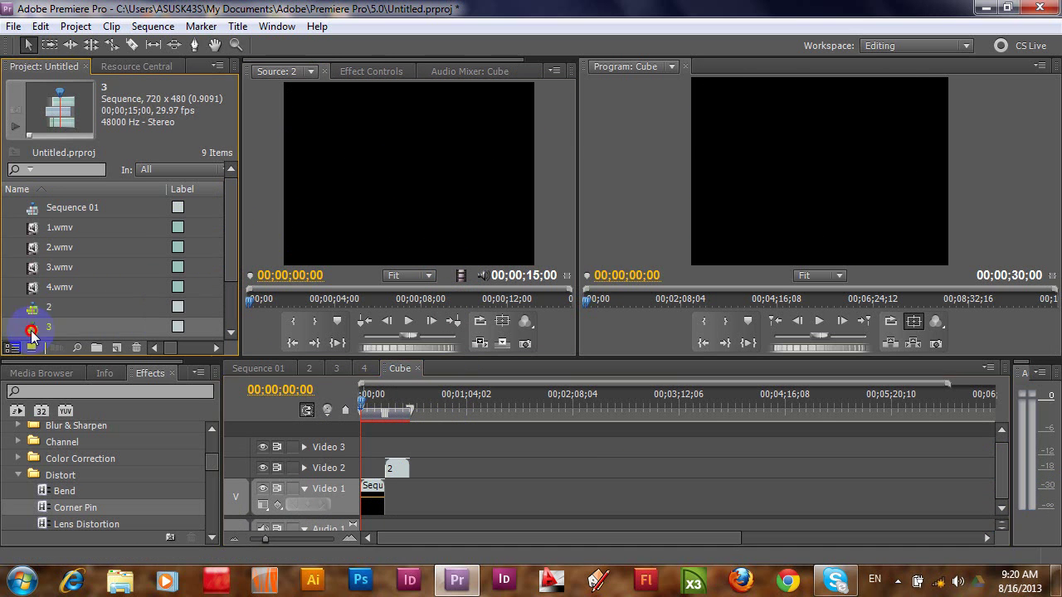
pyautogui.moveTo(35, 336)
pyautogui.mouseDown()
pyautogui.moveTo(427, 249)
pyautogui.moveTo(422, 448)
pyautogui.mouseUp()
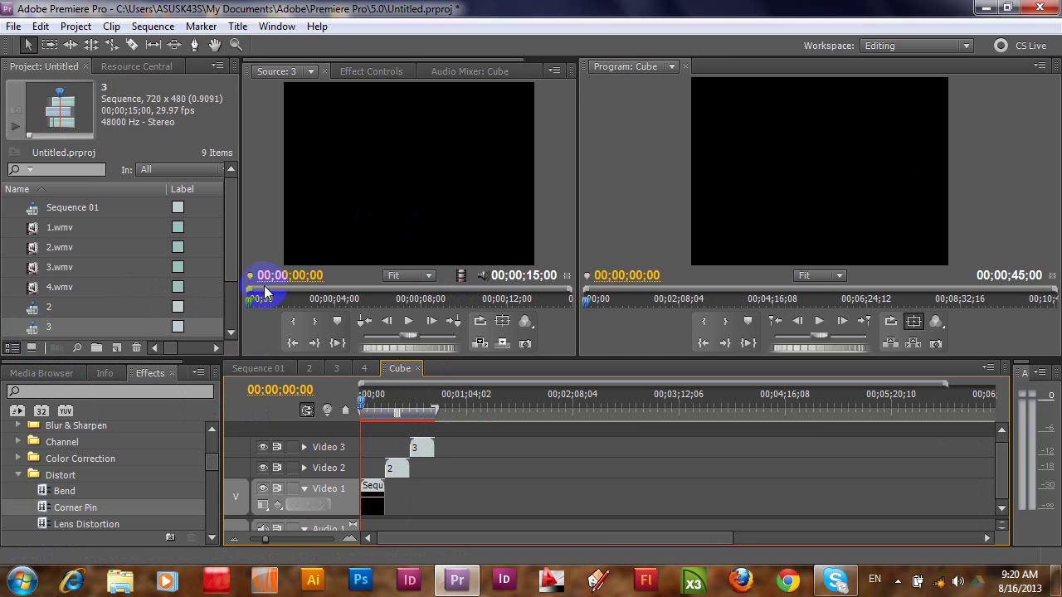
pyautogui.moveTo(233, 275); pyautogui.dragTo(232, 320)
pyautogui.moveTo(33, 314)
pyautogui.mouseDown()
pyautogui.moveTo(455, 271)
pyautogui.moveTo(440, 430)
pyautogui.mouseUp()
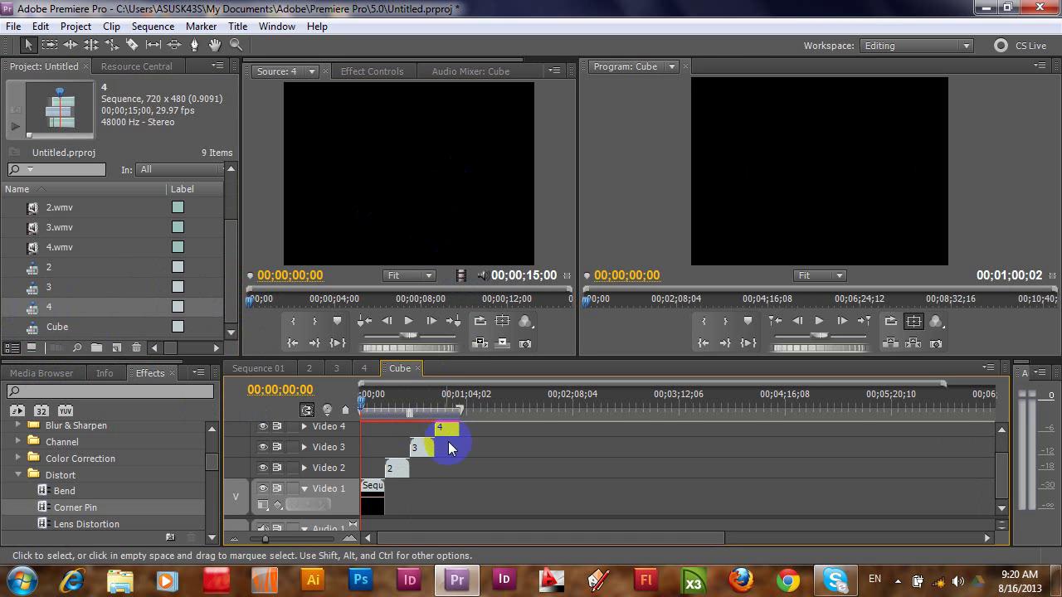
pyautogui.click(412, 472)
pyautogui.click(435, 440)
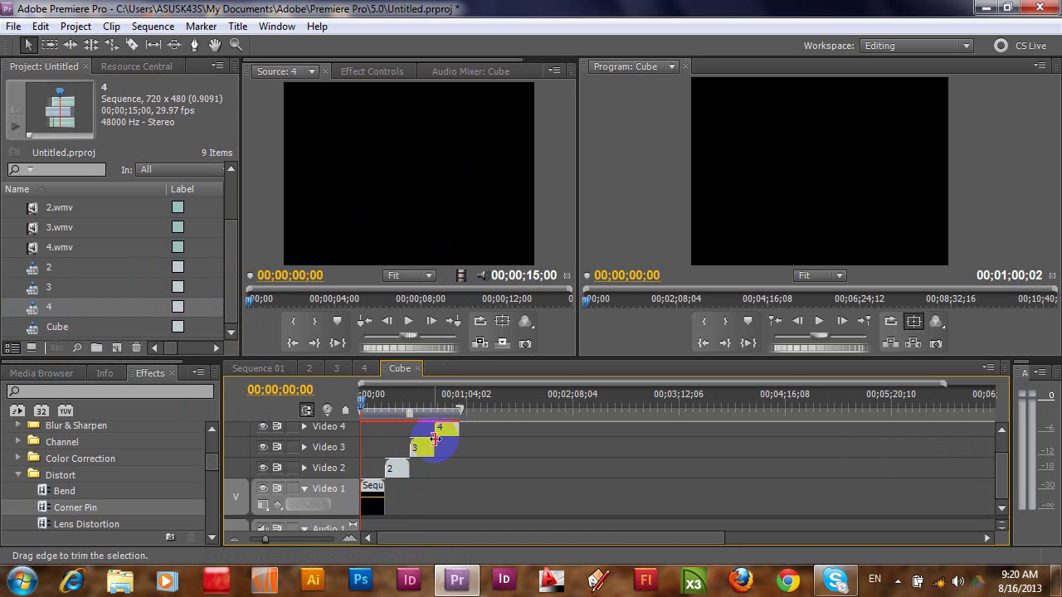
pyautogui.click(379, 440)
pyautogui.click(363, 410)
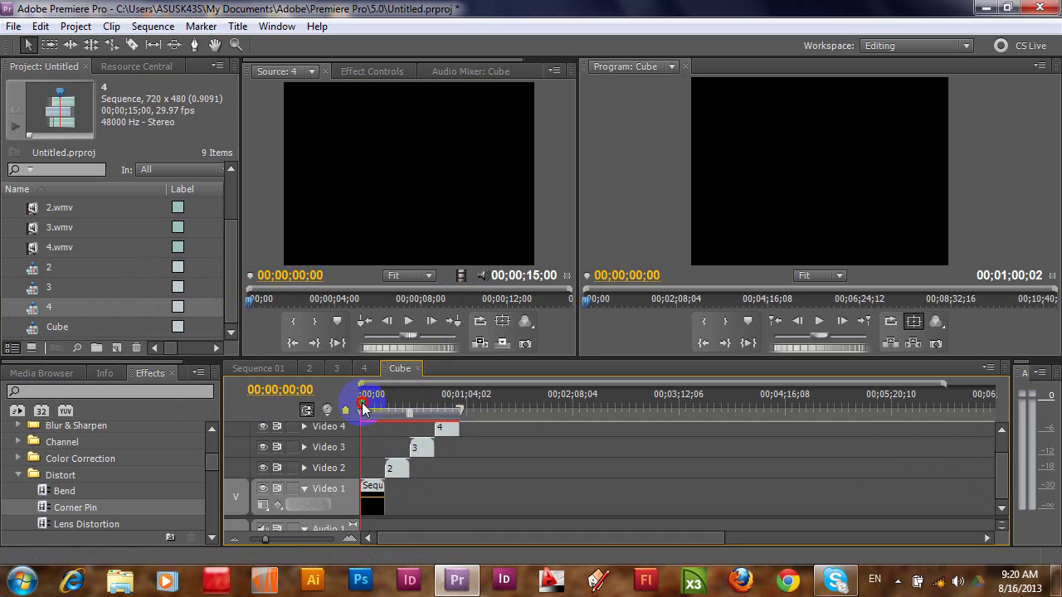
# Play Cube to preview the cube transitions, zoom the timeline in, and return the playhead to 00;00;00;00.
pyautogui.press('space')
pyautogui.click(609, 458)
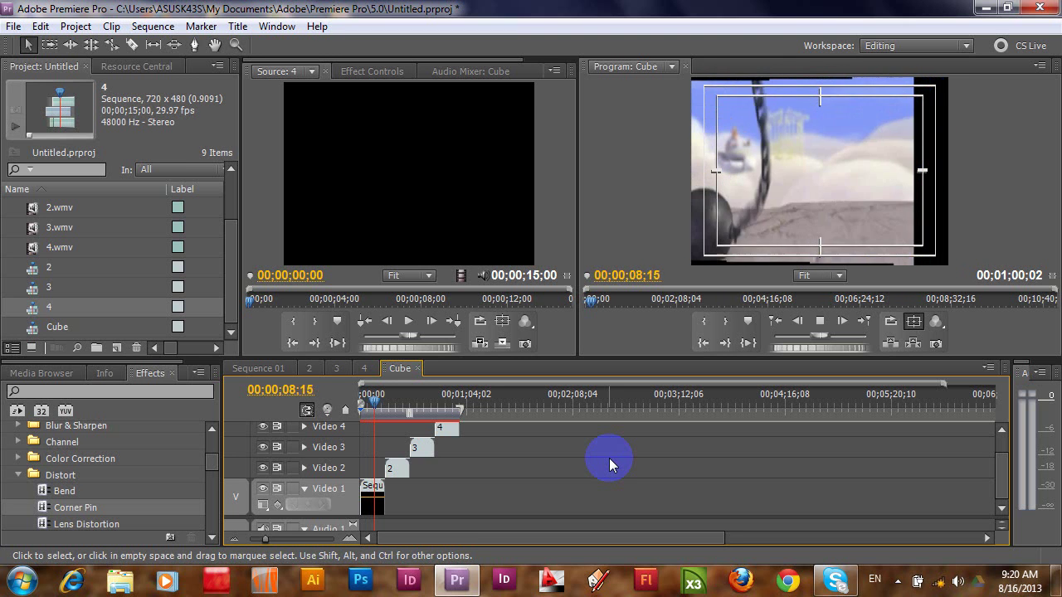
pyautogui.press('space')
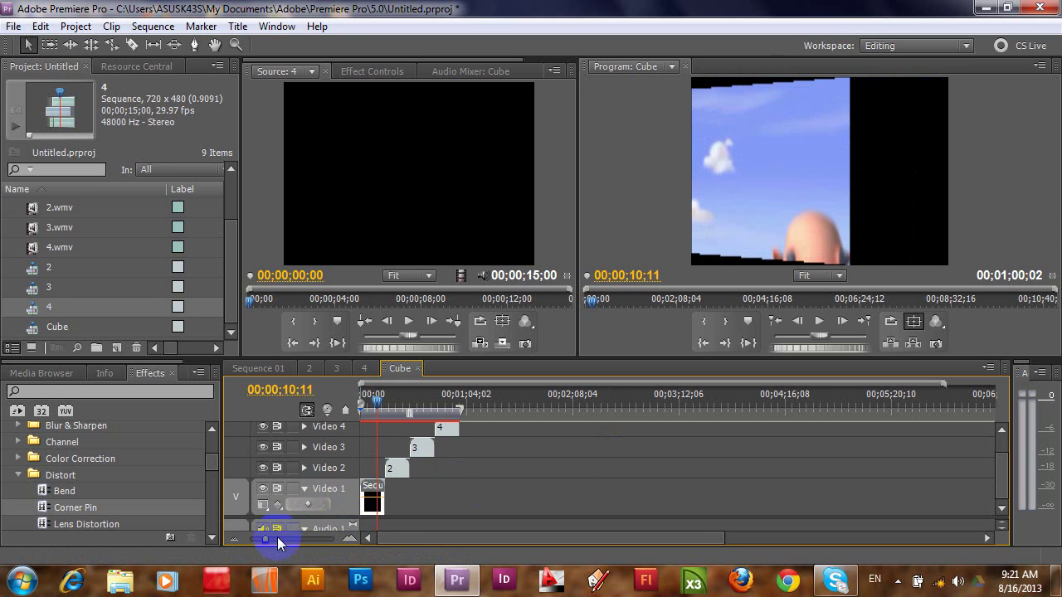
pyautogui.moveTo(267, 541); pyautogui.dragTo(280, 540)
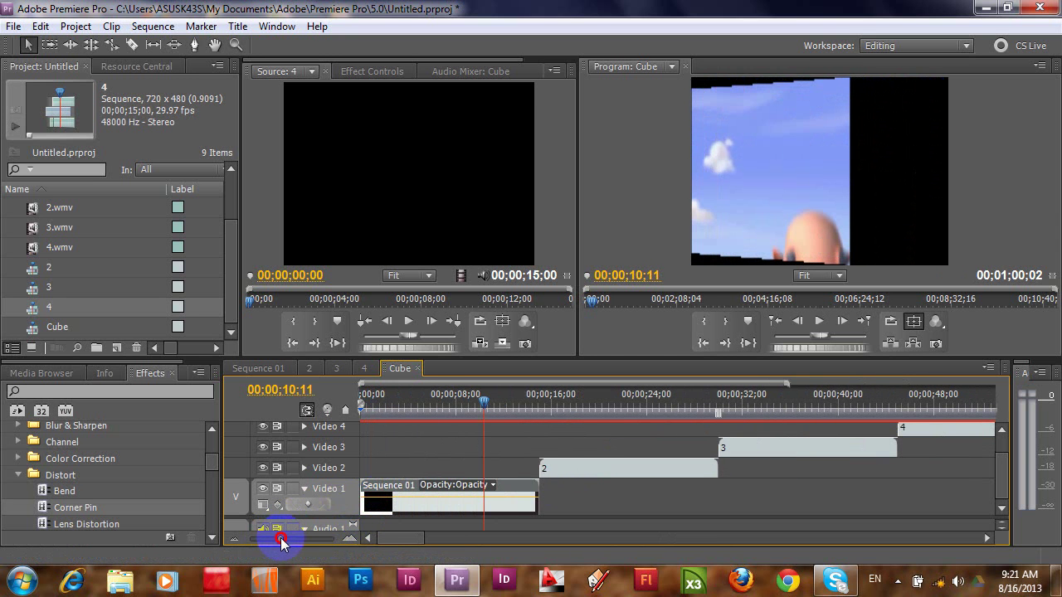
pyautogui.moveTo(484, 403); pyautogui.dragTo(304, 408)
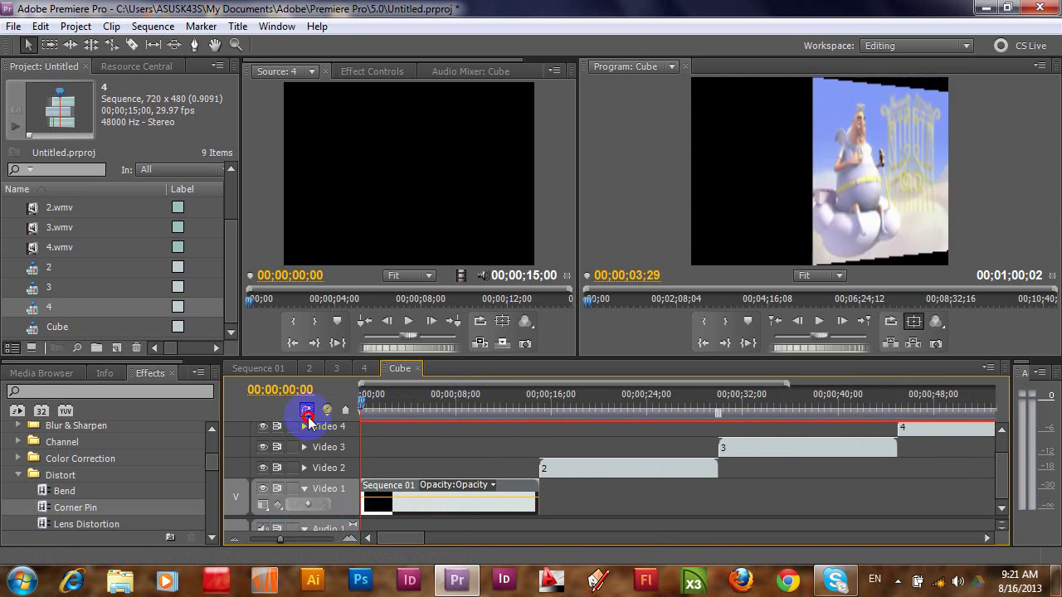
# Move the playhead to 00;00;07;15 via the Program monitor timecode.
pyautogui.click(643, 277)
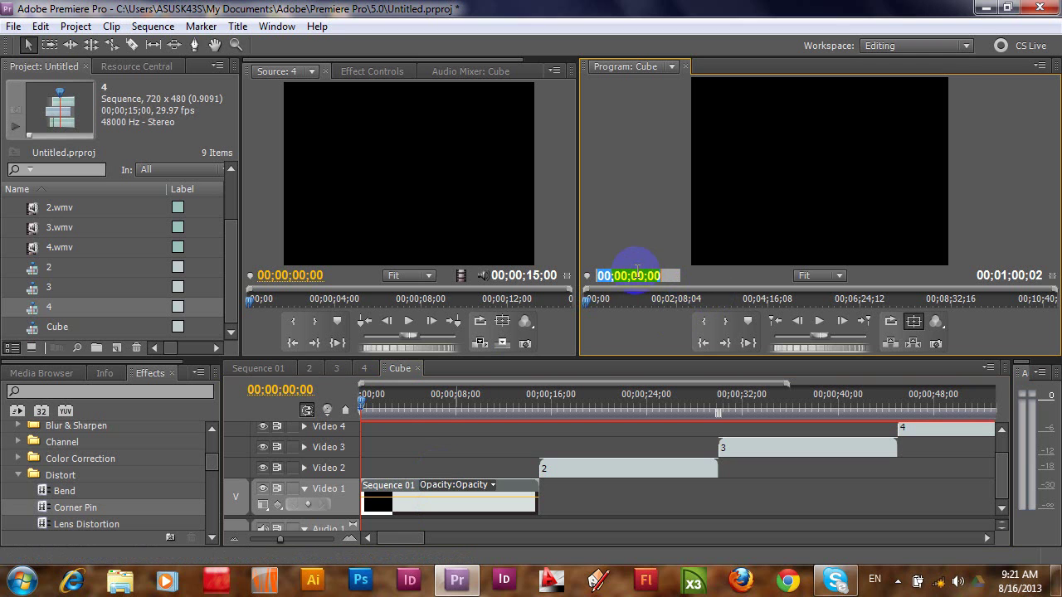
pyautogui.click(642, 276)
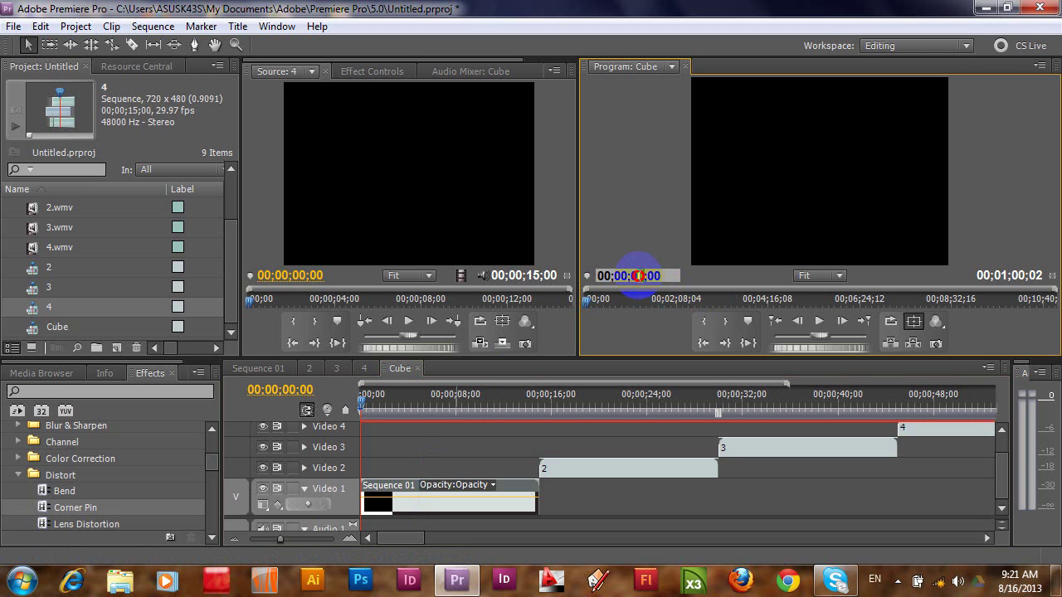
pyautogui.write('7')
pyautogui.doubleClick(651, 275)
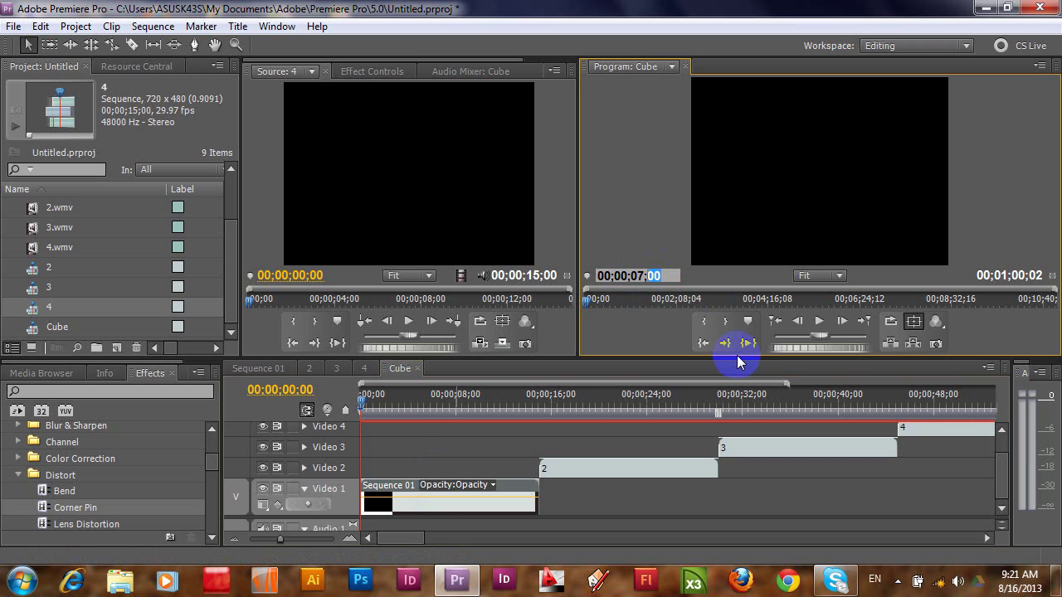
pyautogui.write('15')
pyautogui.press('Return')
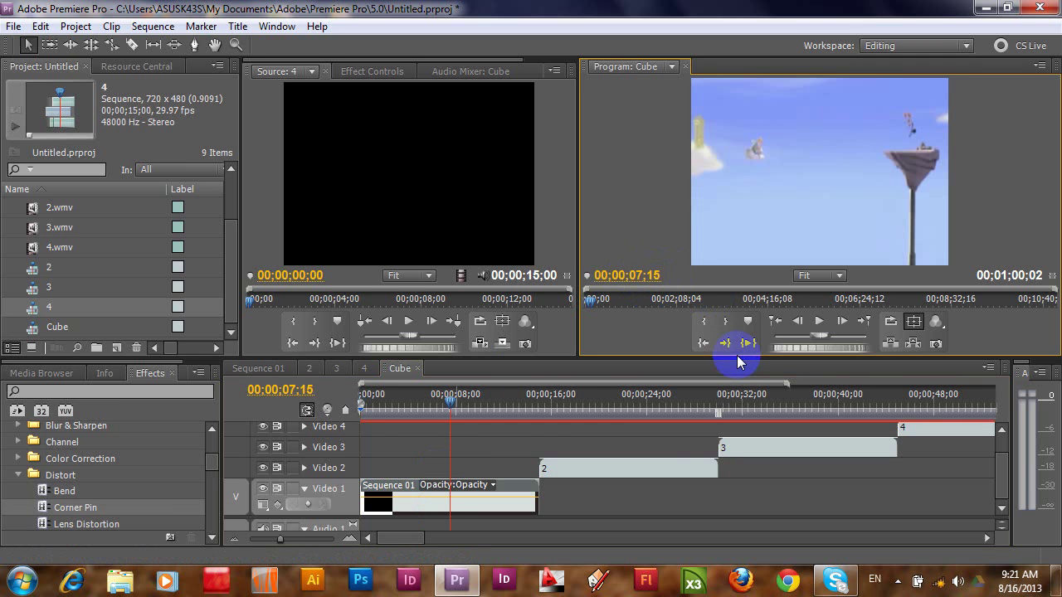
# Slide clip 2 on Video 2 to start at the playhead, 00;00;07;15.
pyautogui.click(672, 470)
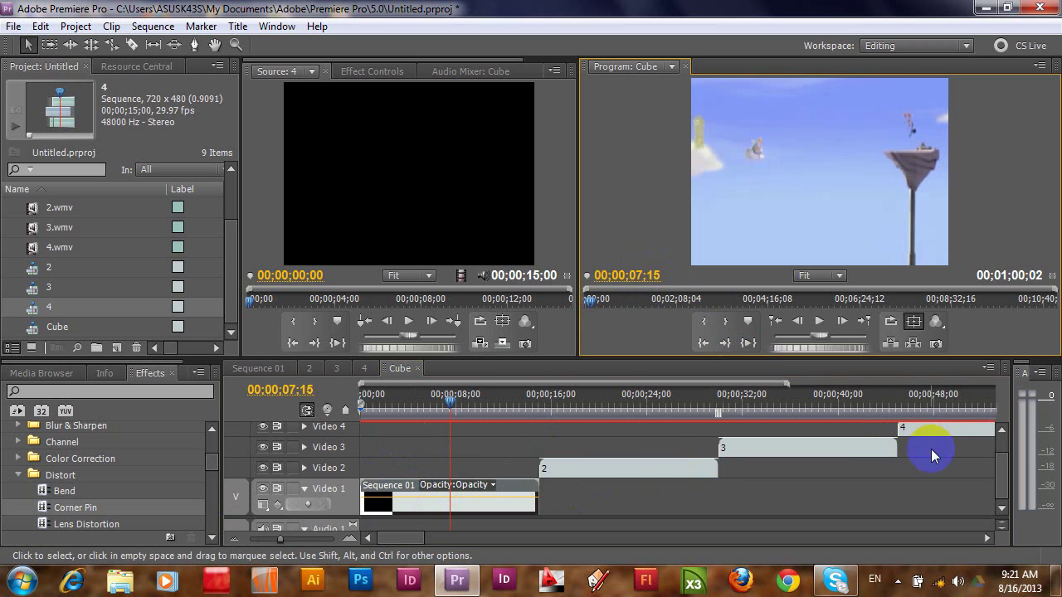
pyautogui.click(805, 447)
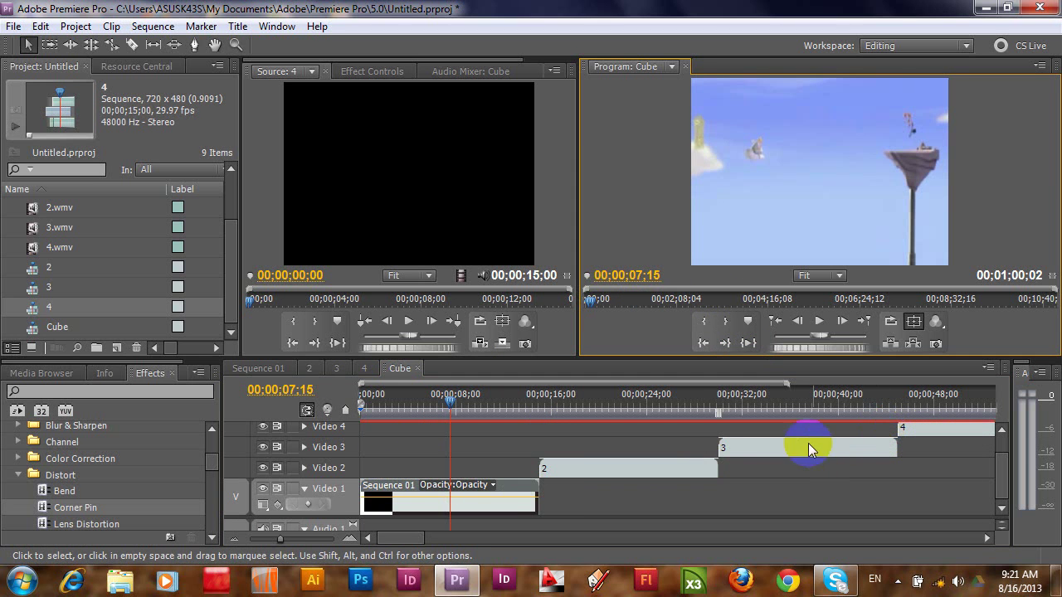
pyautogui.moveTo(685, 469); pyautogui.dragTo(594, 471)
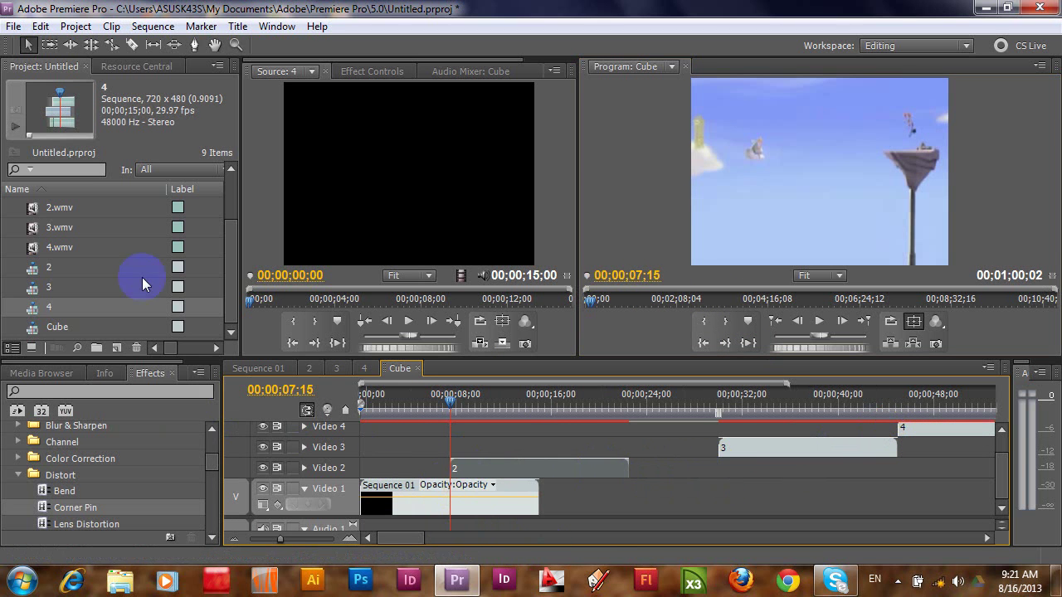
# Razor the Video 1 clip at the playhead and move its first piece up to Video 4.
pyautogui.click(132, 45)
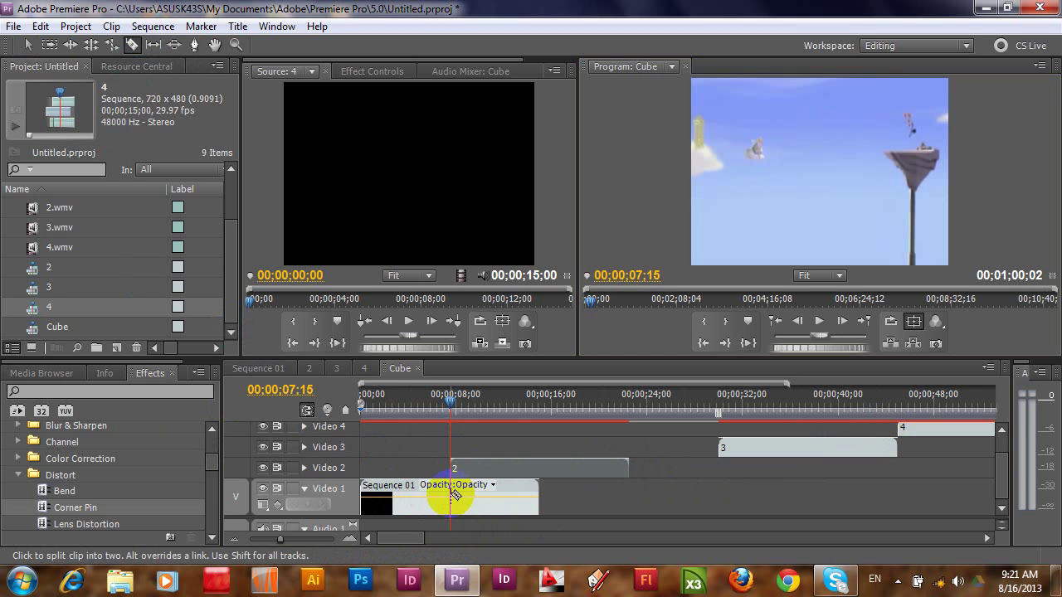
pyautogui.click(453, 495)
pyautogui.click(29, 46)
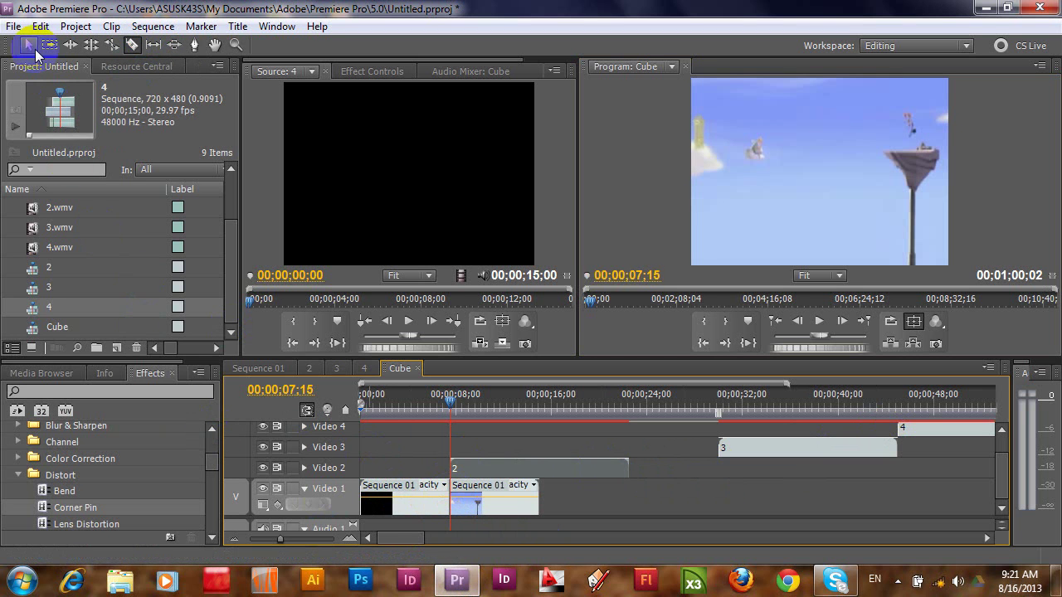
pyautogui.click(396, 506)
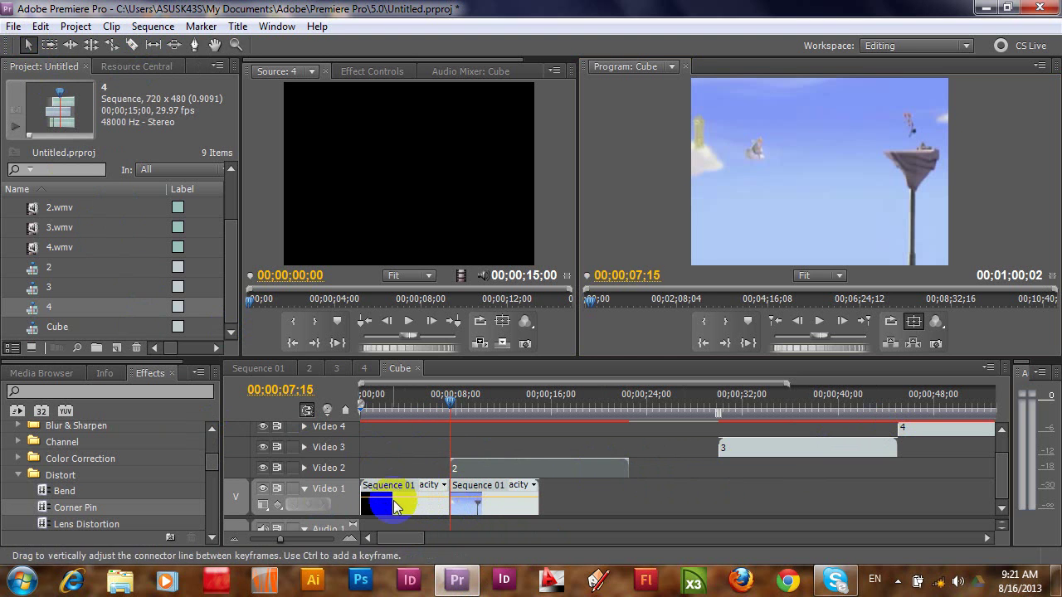
pyautogui.moveTo(396, 506); pyautogui.dragTo(641, 428)
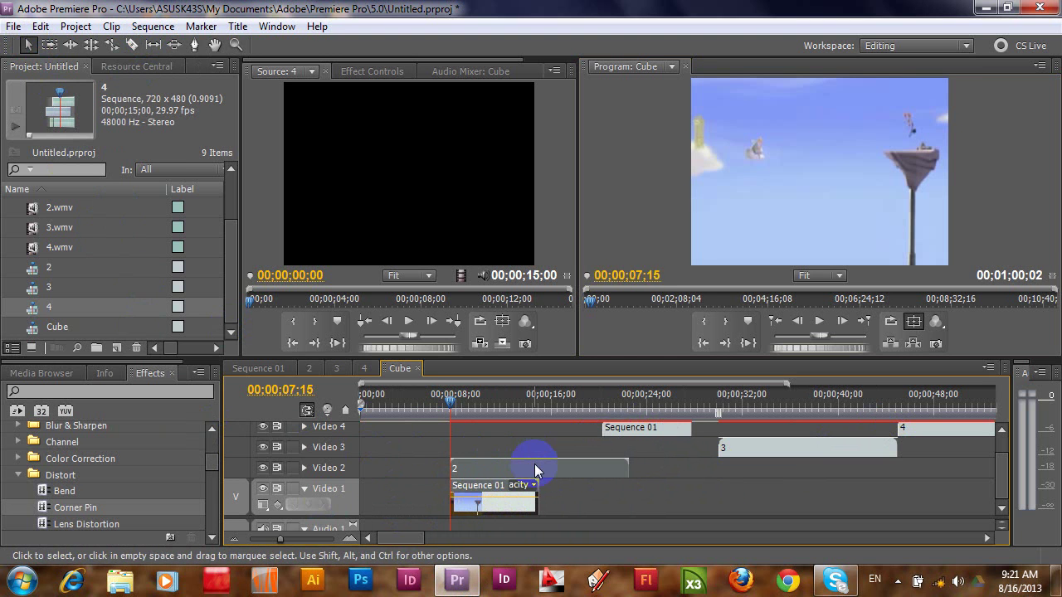
# Shift clip 2 to the start, start clip 3 at the playhead, and move the Sequence 01 piece to a new Video 5.
pyautogui.moveTo(535, 468); pyautogui.dragTo(448, 464)
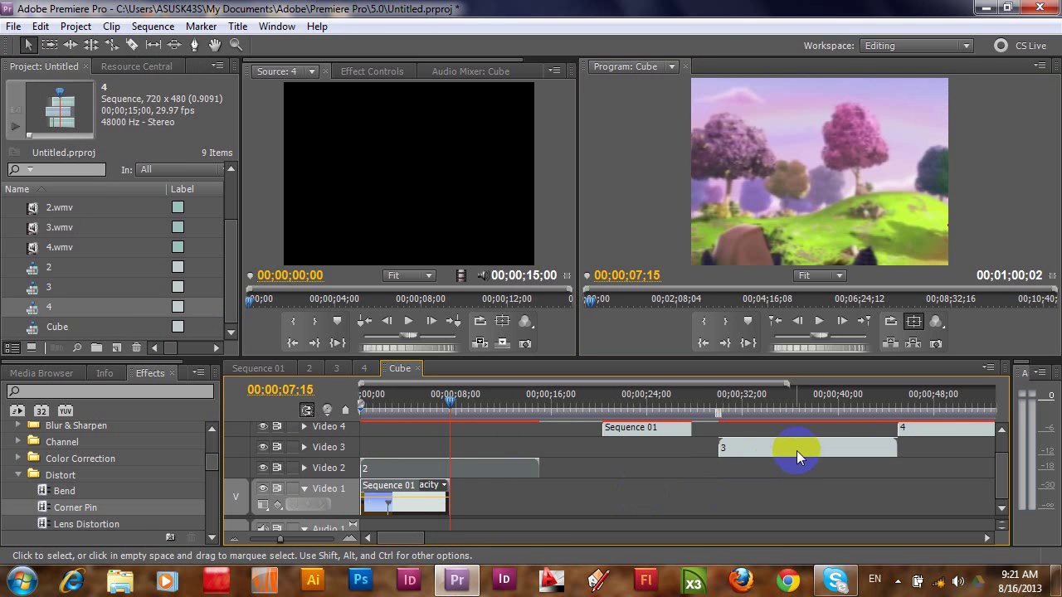
pyautogui.moveTo(797, 450); pyautogui.dragTo(531, 458)
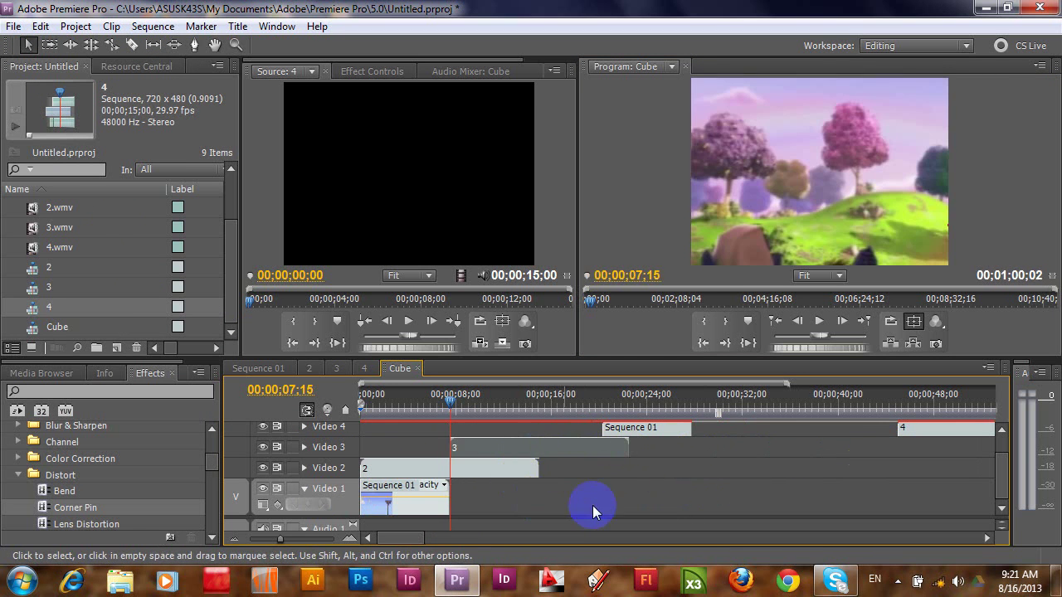
pyautogui.click(1002, 430)
pyautogui.moveTo(652, 458); pyautogui.dragTo(651, 432)
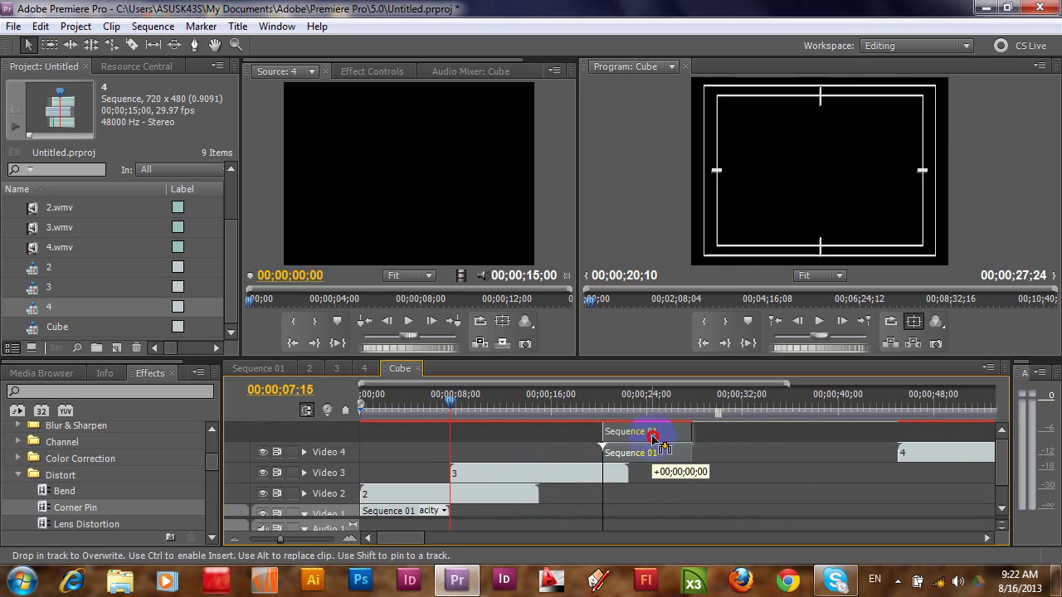
pyautogui.click(1002, 431)
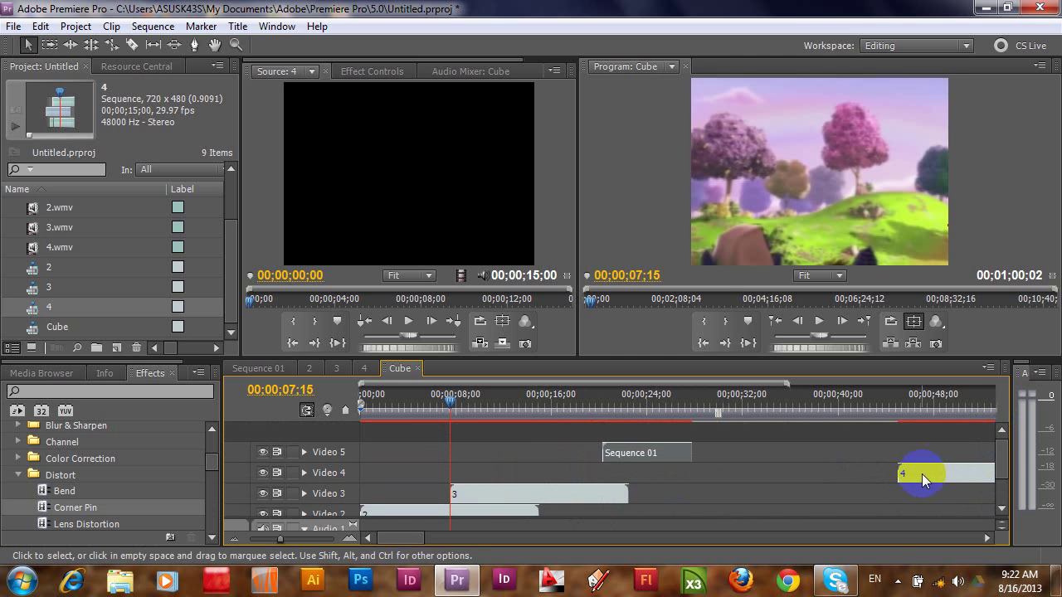
# Start clip 4 at 00;00;15;00 and move the Sequence 01 piece to end with clip 4.
pyautogui.moveTo(926, 475); pyautogui.dragTo(591, 484)
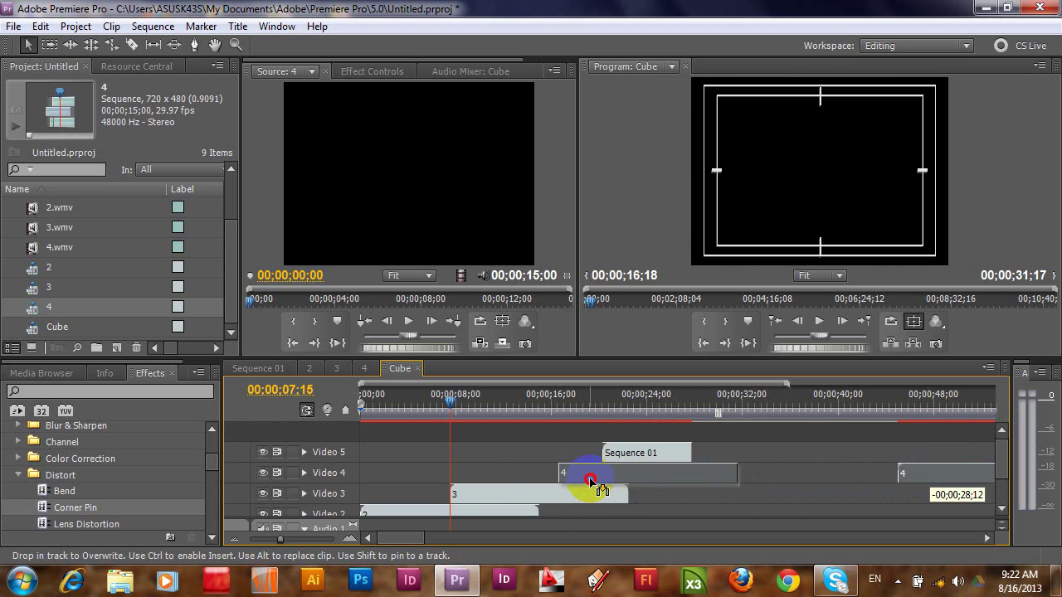
pyautogui.moveTo(590, 481); pyautogui.dragTo(575, 482)
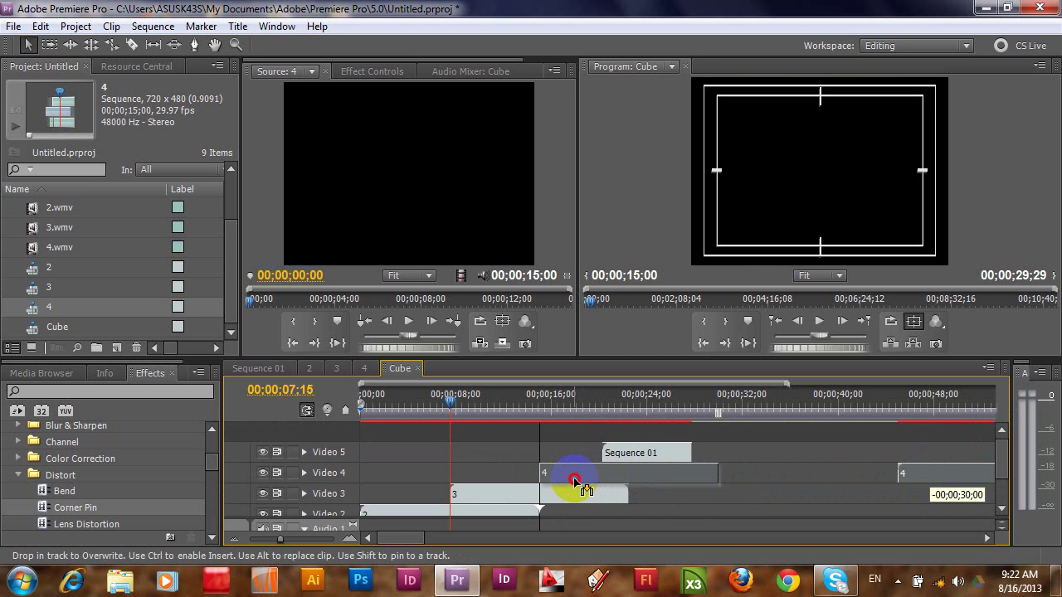
pyautogui.moveTo(575, 481); pyautogui.dragTo(577, 483)
pyautogui.moveTo(638, 454); pyautogui.dragTo(660, 455)
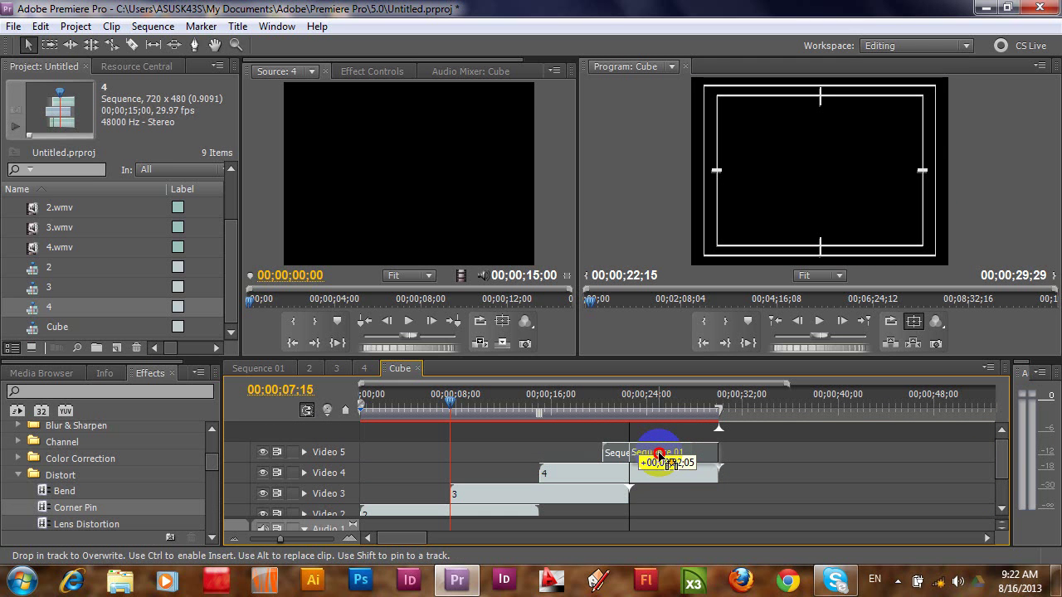
pyautogui.moveTo(660, 454); pyautogui.dragTo(656, 456)
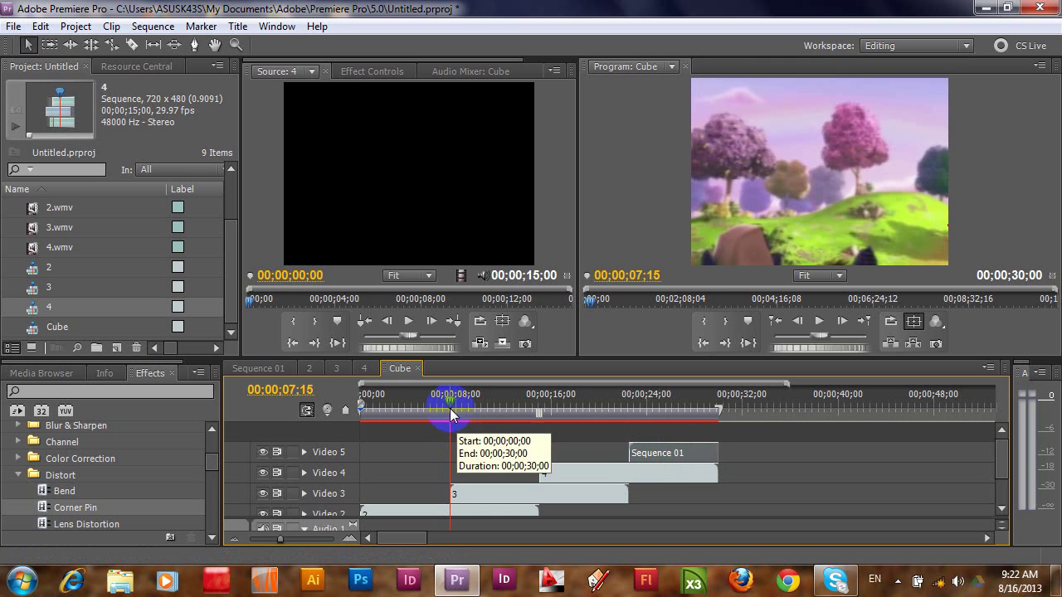
pyautogui.press('Home')
pyautogui.click(307, 413)
pyautogui.press('space')
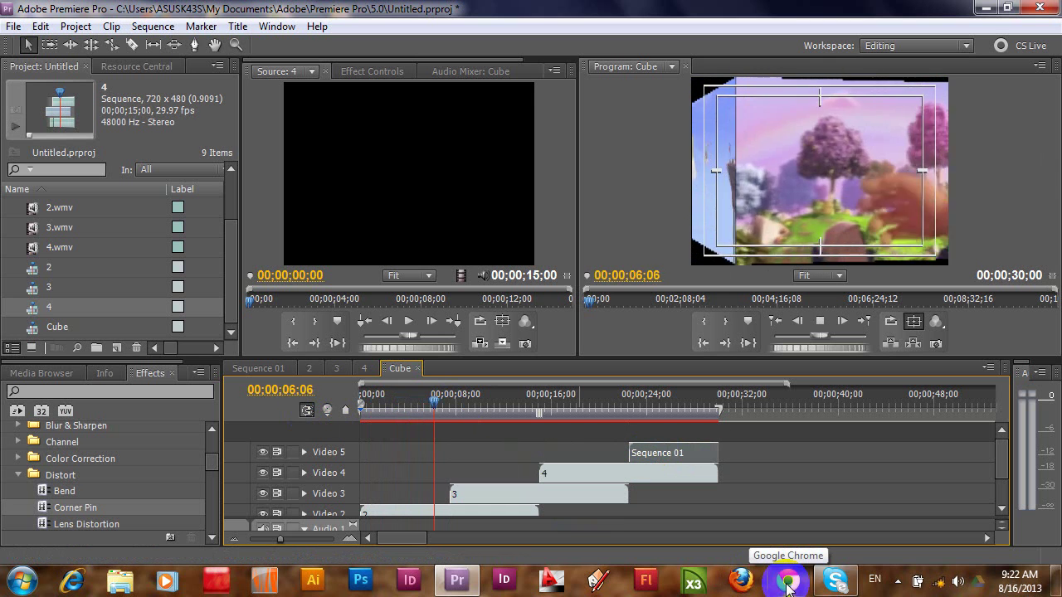
pyautogui.press('space')
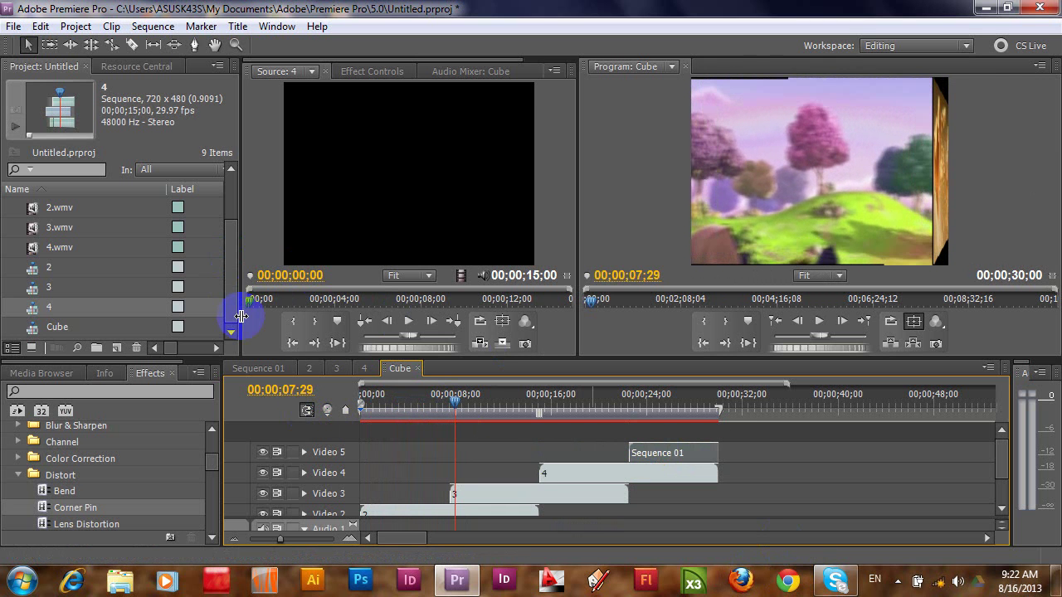
# Add Sequence 06 using the DV-NTSC Standard 48kHz preset.
pyautogui.click(117, 348)
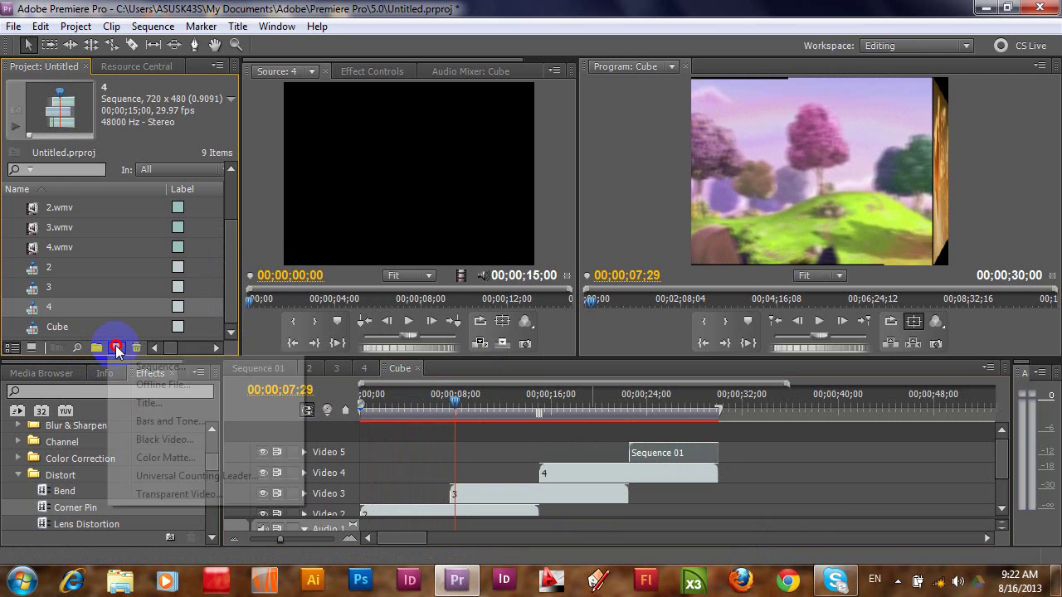
pyautogui.click(159, 367)
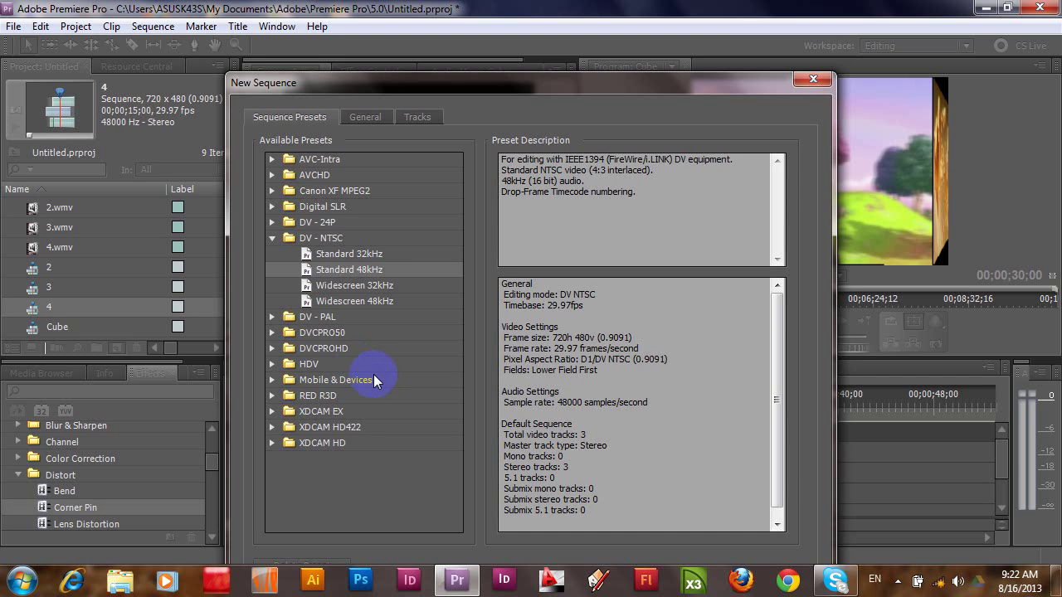
pyautogui.press('Return')
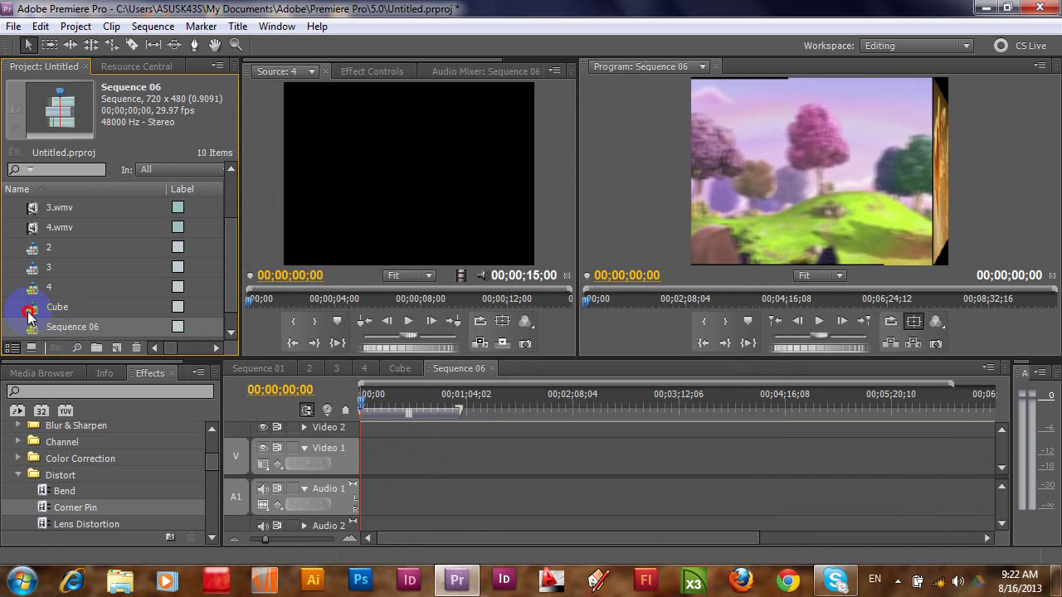
# Place the nested Cube sequence at the start of both Video 1 and Video 2 in Sequence 06.
pyautogui.moveTo(30, 307)
pyautogui.mouseDown()
pyautogui.moveTo(200, 256)
pyautogui.moveTo(449, 456)
pyautogui.moveTo(361, 469)
pyautogui.mouseUp()
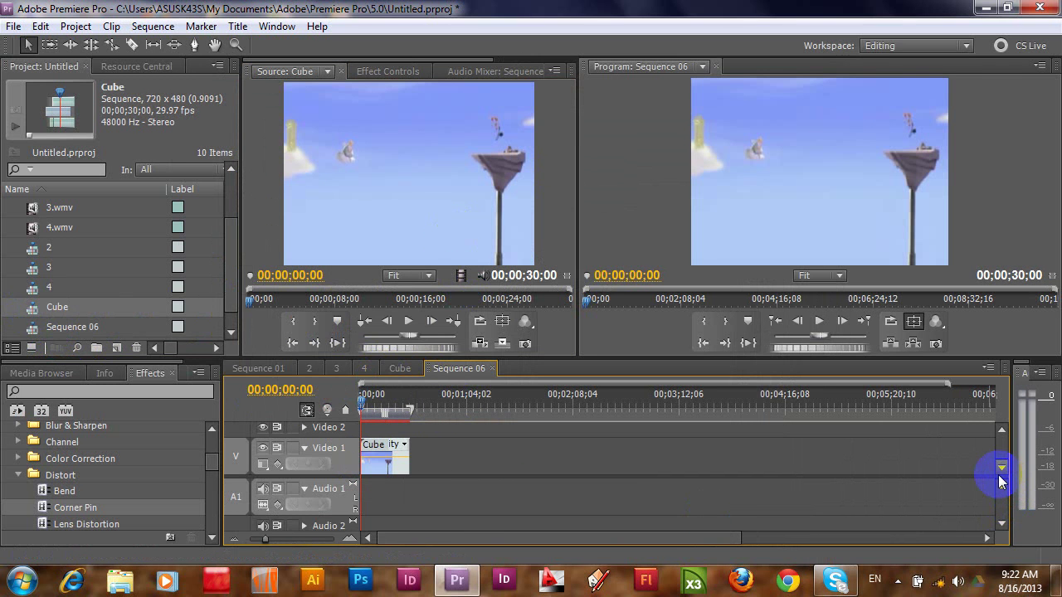
pyautogui.moveTo(1003, 480); pyautogui.dragTo(1003, 526)
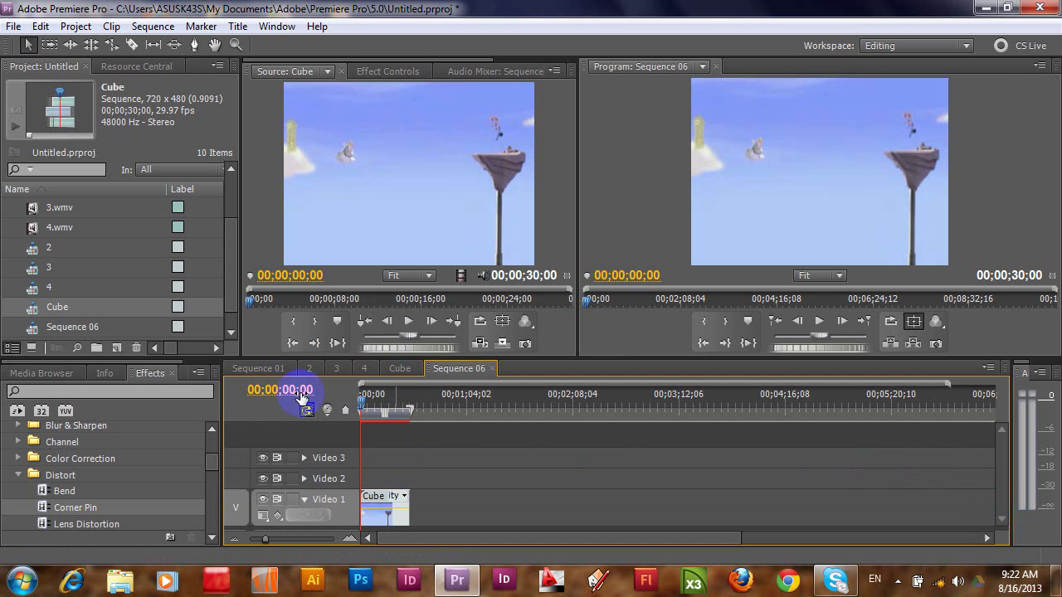
pyautogui.moveTo(457, 275)
pyautogui.mouseDown()
pyautogui.moveTo(431, 481)
pyautogui.moveTo(365, 480)
pyautogui.mouseUp()
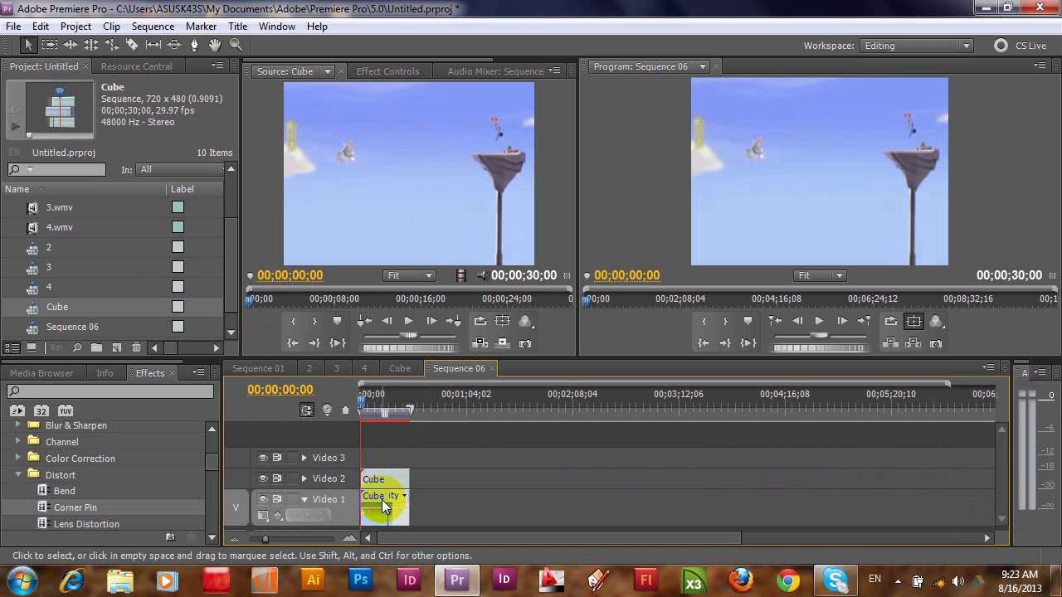
# Set the Video 1 Cube clip's Motion Scale to 45%.
pyautogui.click(388, 73)
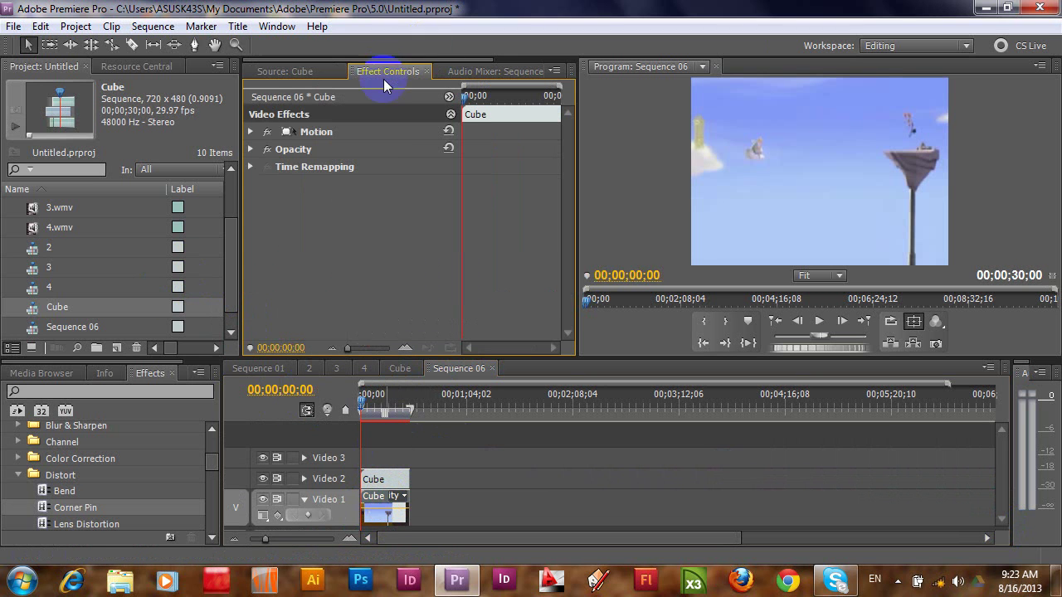
pyautogui.click(250, 131)
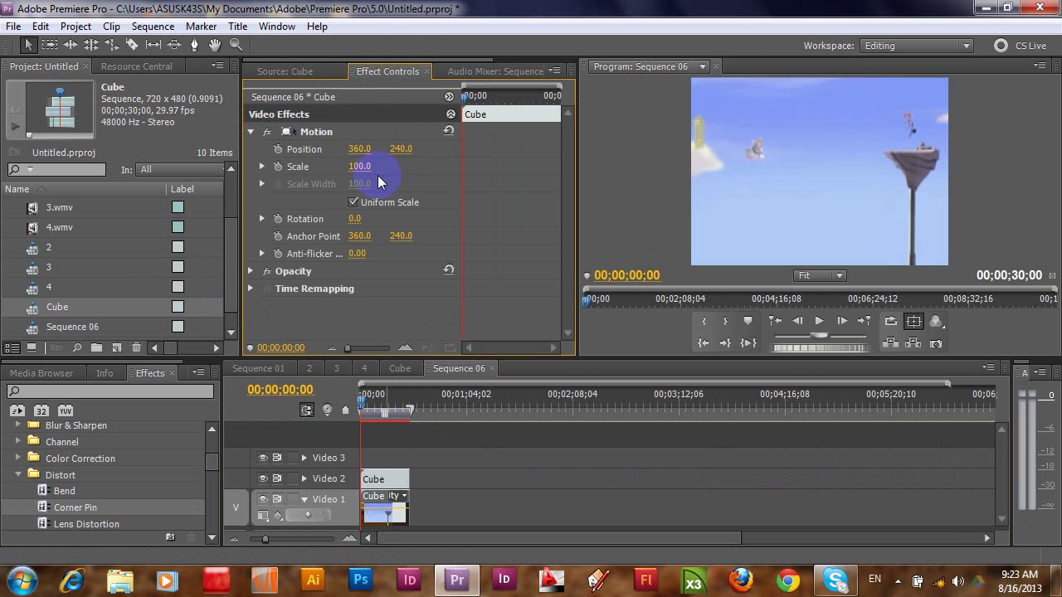
pyautogui.click(361, 168)
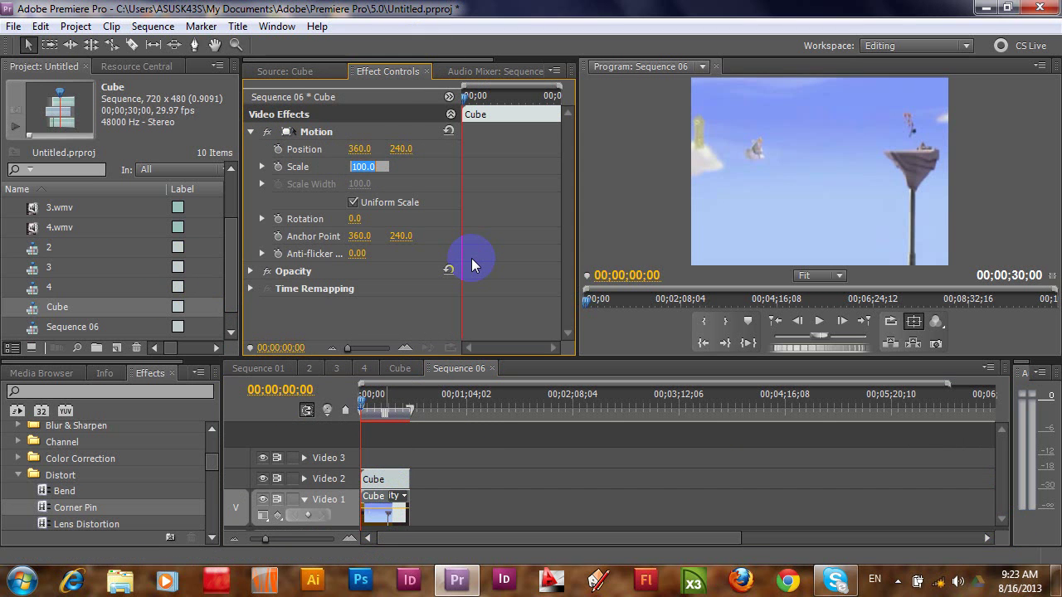
pyautogui.write('45')
pyautogui.click(472, 258)
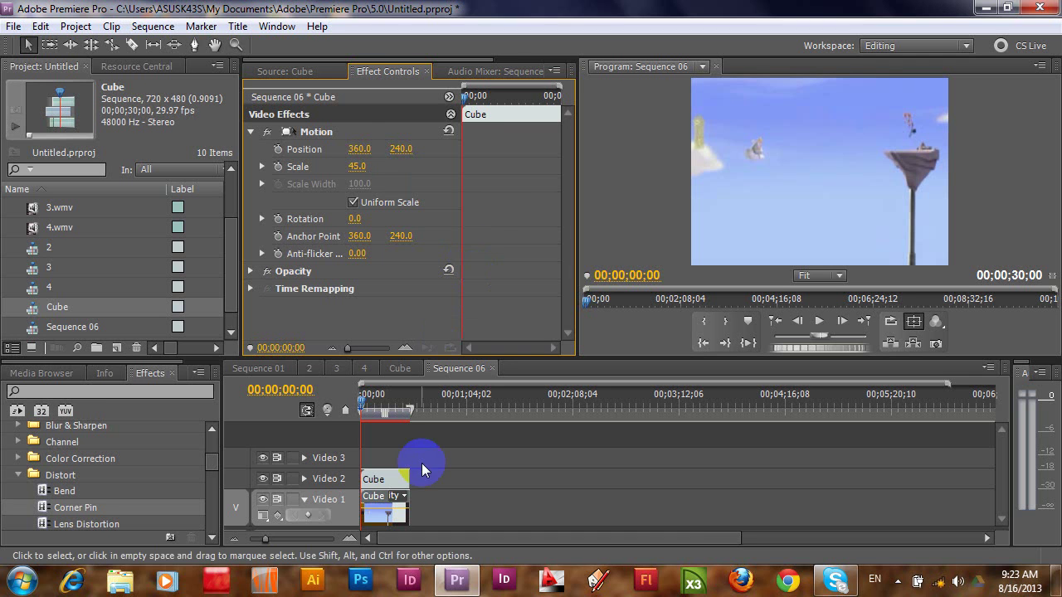
# Give the Video 2 Cube copy non-uniform Scale Width 45 and Height 3, and move it to Position Y 388.
pyautogui.click(392, 480)
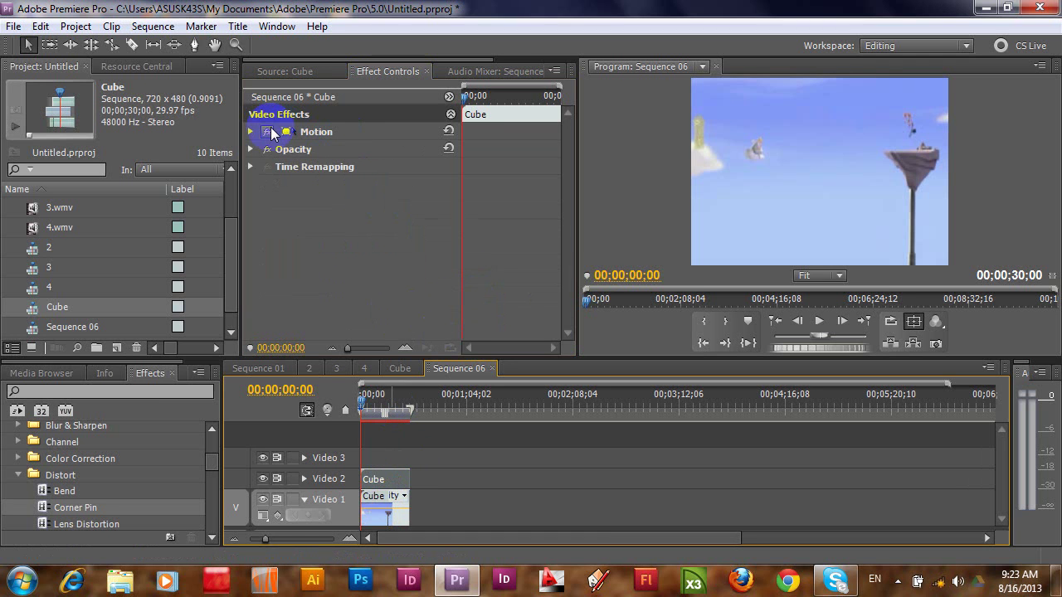
pyautogui.click(251, 132)
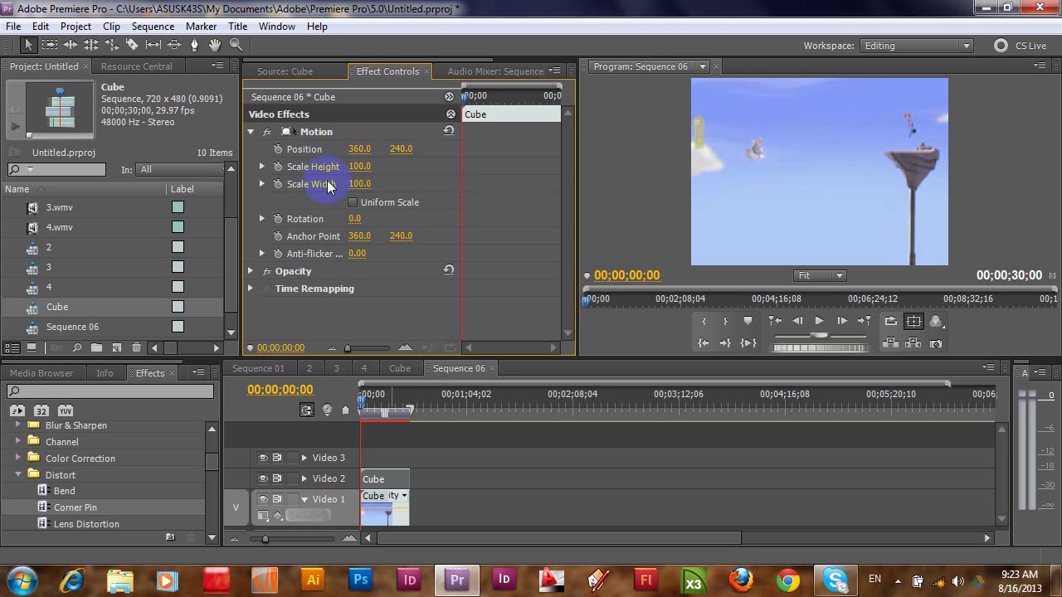
pyautogui.click(359, 183)
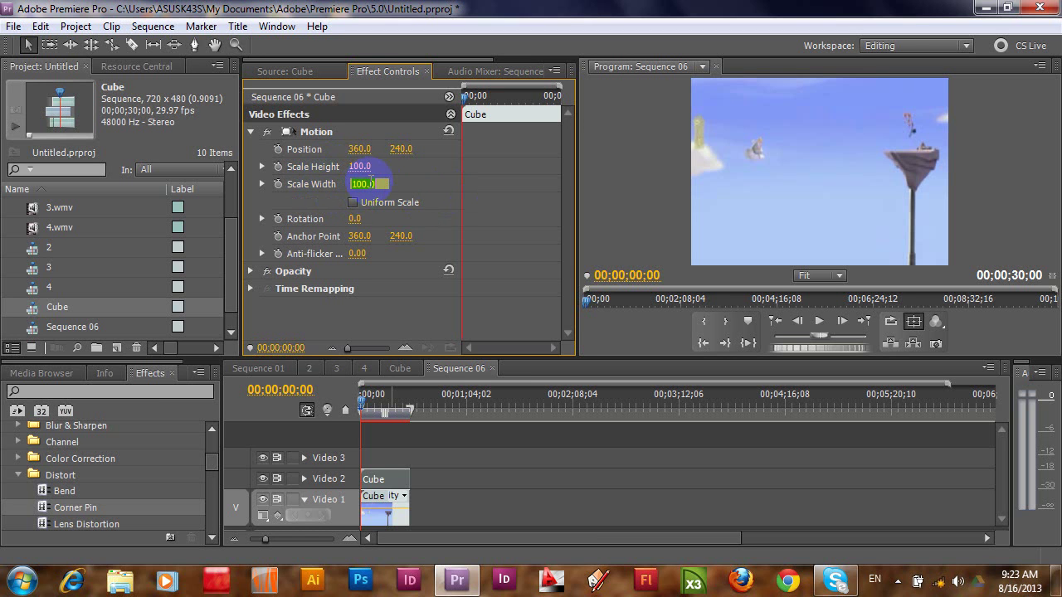
pyautogui.write('45')
pyautogui.press('Return')
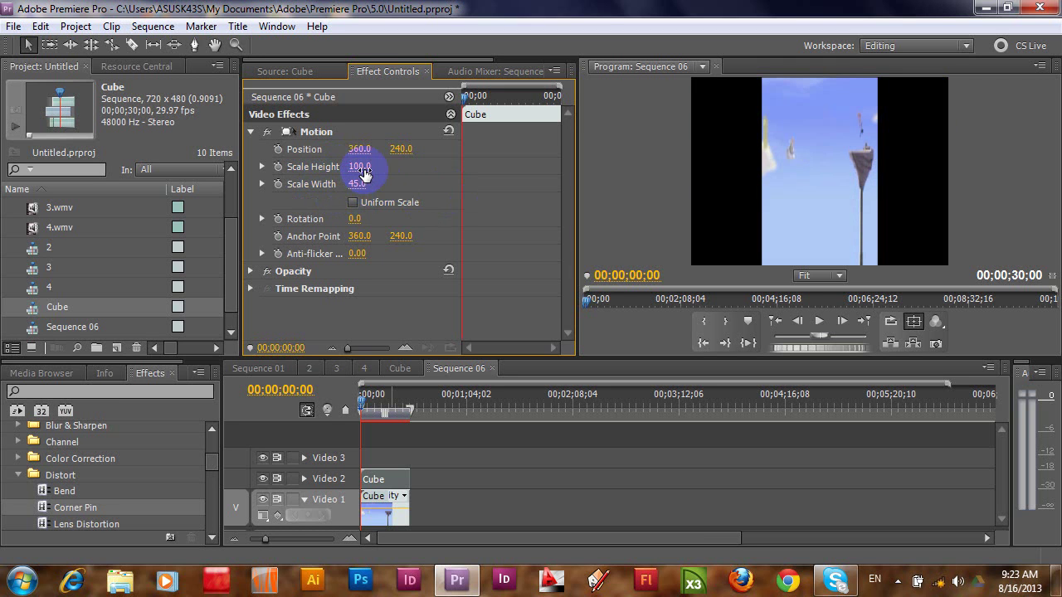
pyautogui.click(360, 166)
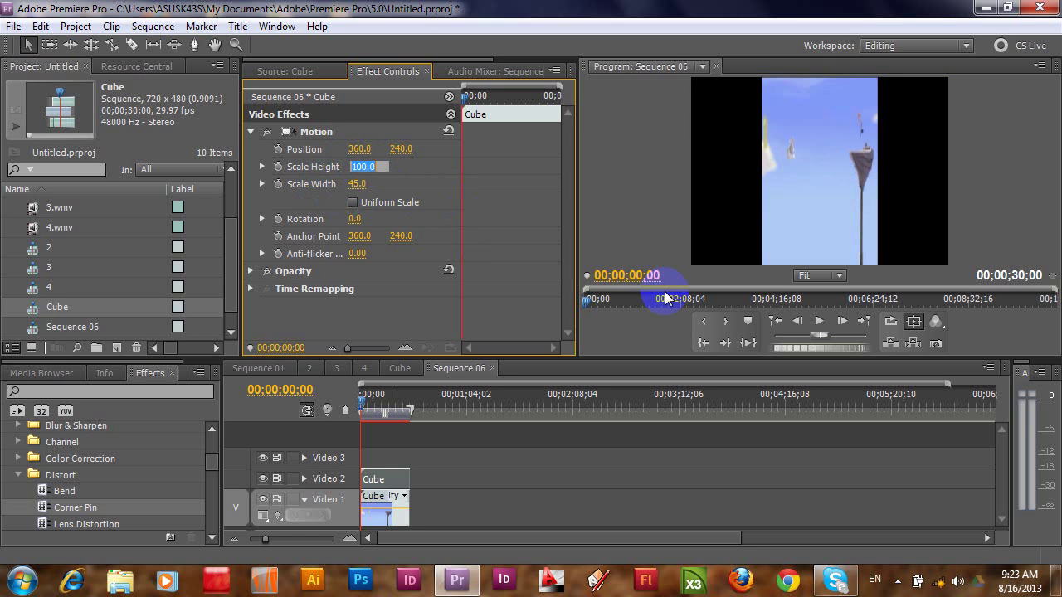
pyautogui.write('3')
pyautogui.press('Return')
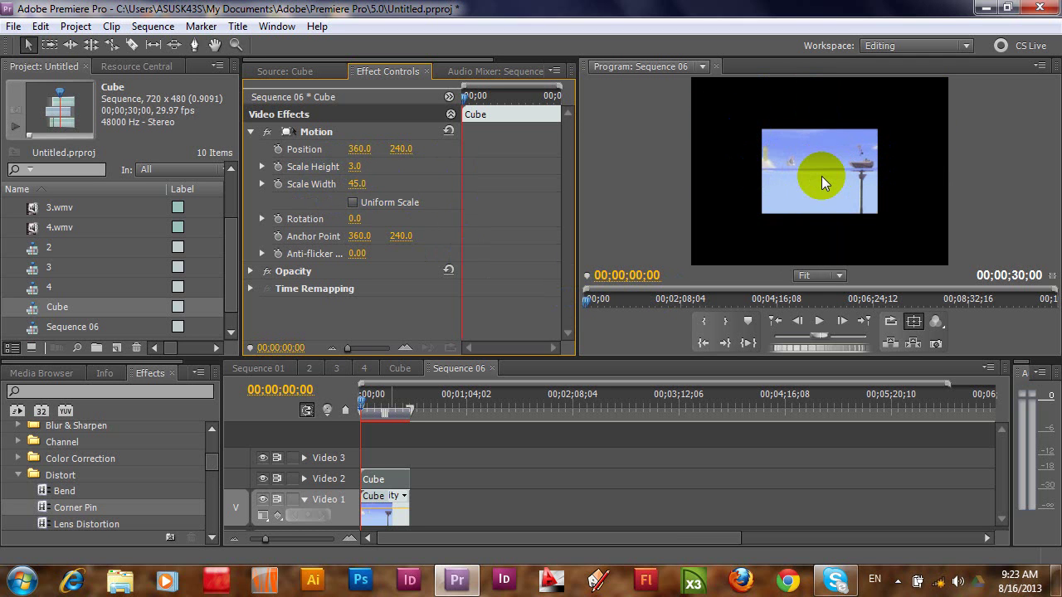
pyautogui.click(394, 149)
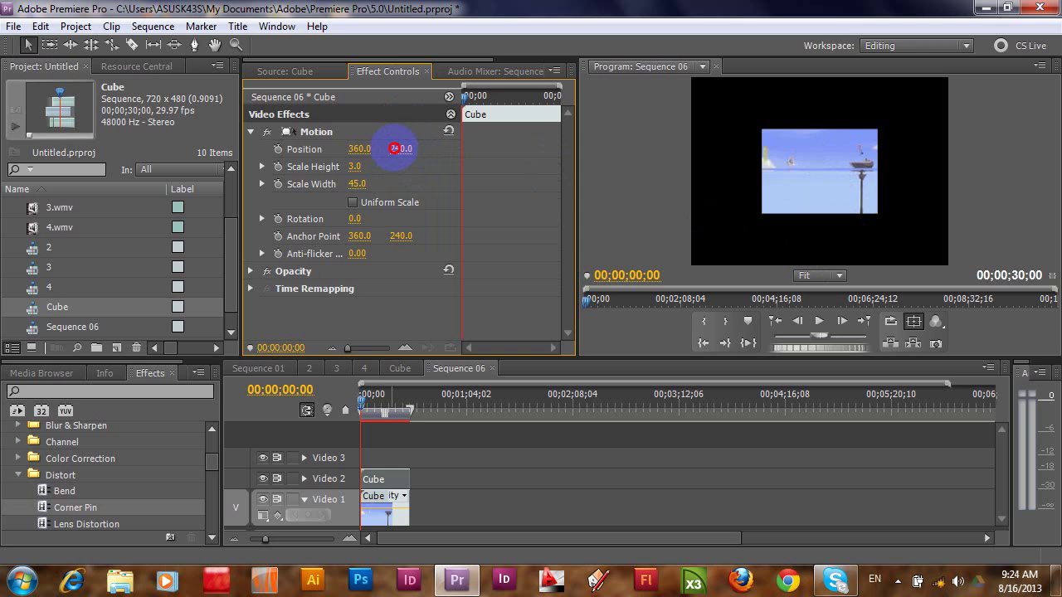
pyautogui.moveTo(395, 149); pyautogui.dragTo(519, 148)
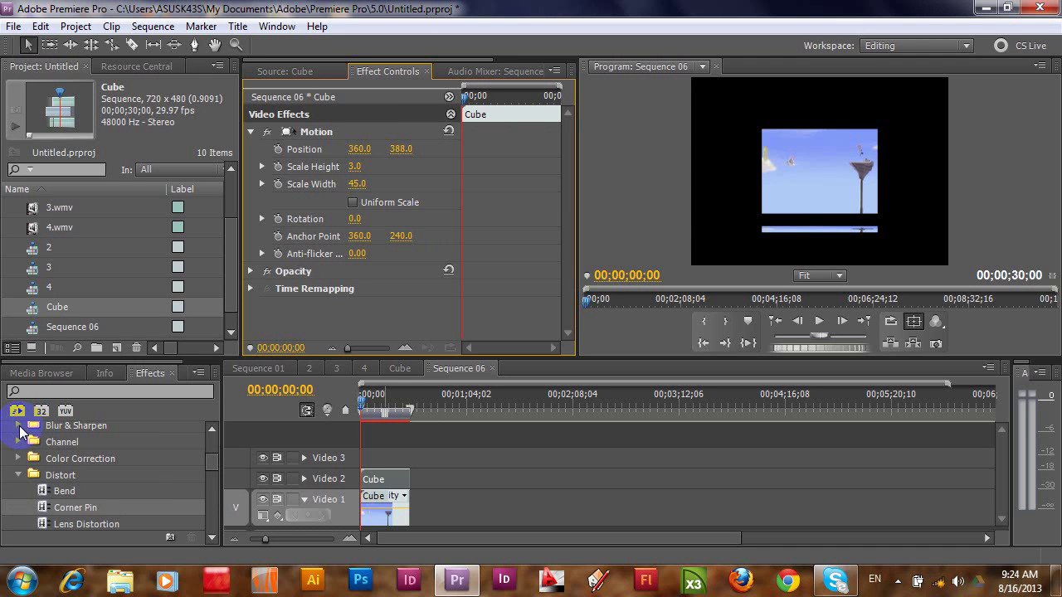
# Drag Gaussian Blur from Blur & Sharpen onto the Cube strip on Video 2.
pyautogui.click(18, 427)
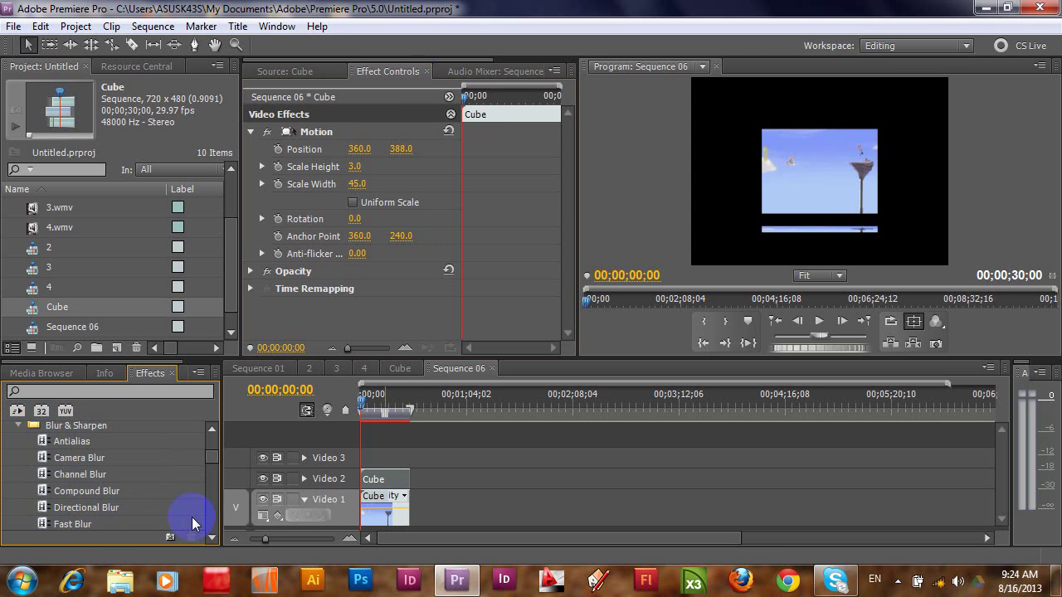
pyautogui.click(209, 540)
pyautogui.click(209, 540)
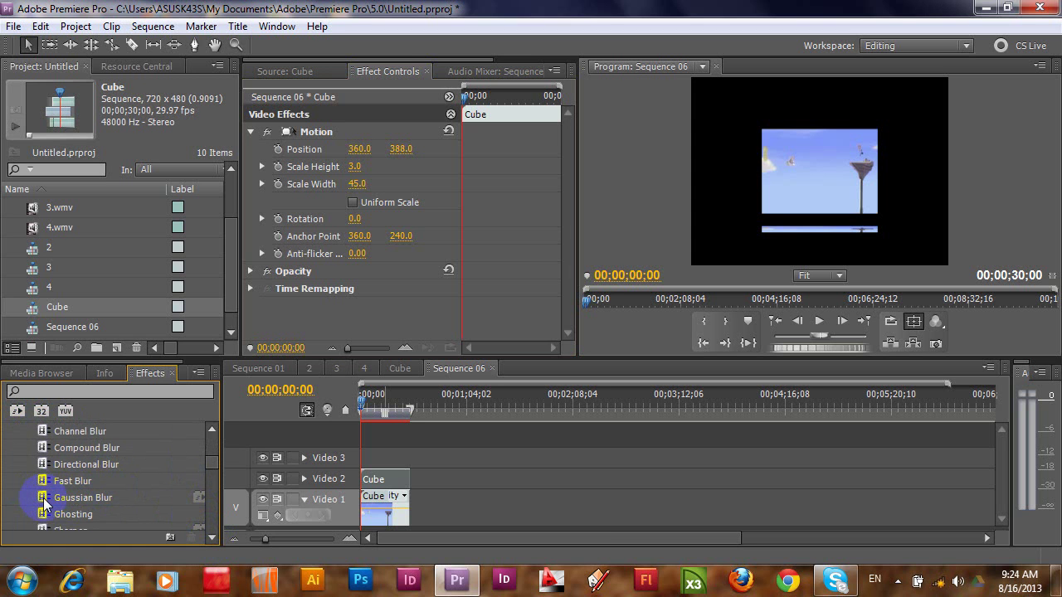
pyautogui.moveTo(44, 501); pyautogui.dragTo(387, 480)
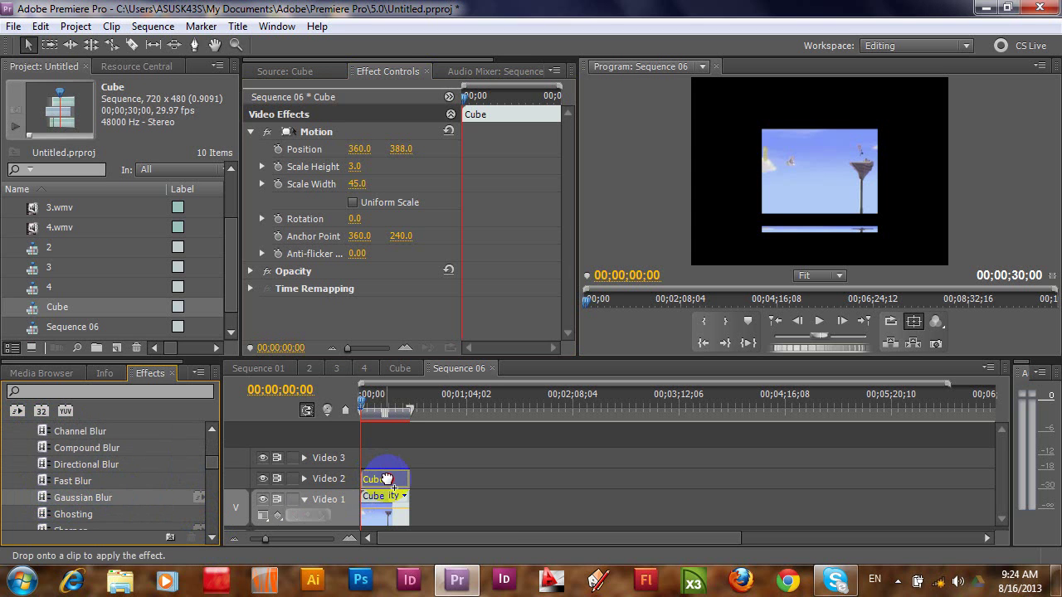
pyautogui.moveTo(387, 479); pyautogui.dragTo(387, 481)
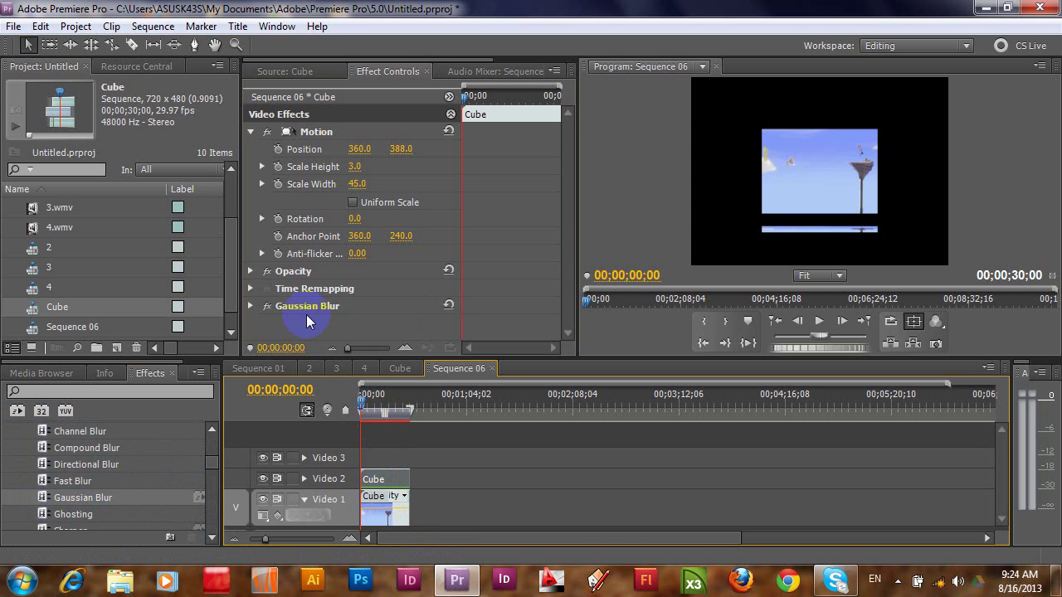
# Set the Gaussian Blur Blurriness to 386, try the Blur Dimensions options, and narrow the strip's width to 30.
pyautogui.click(251, 306)
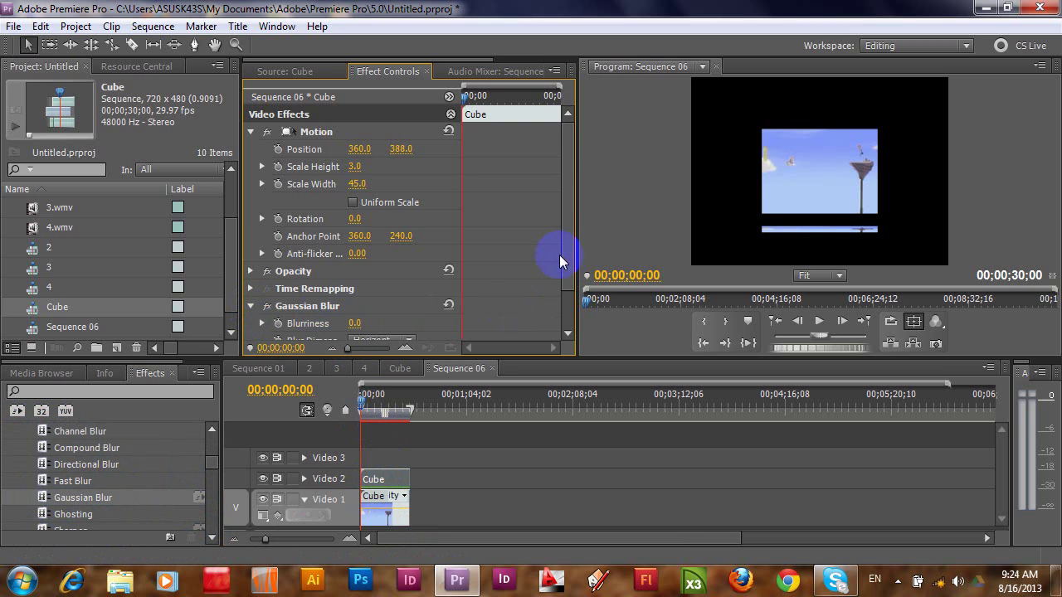
pyautogui.moveTo(567, 240); pyautogui.dragTo(569, 343)
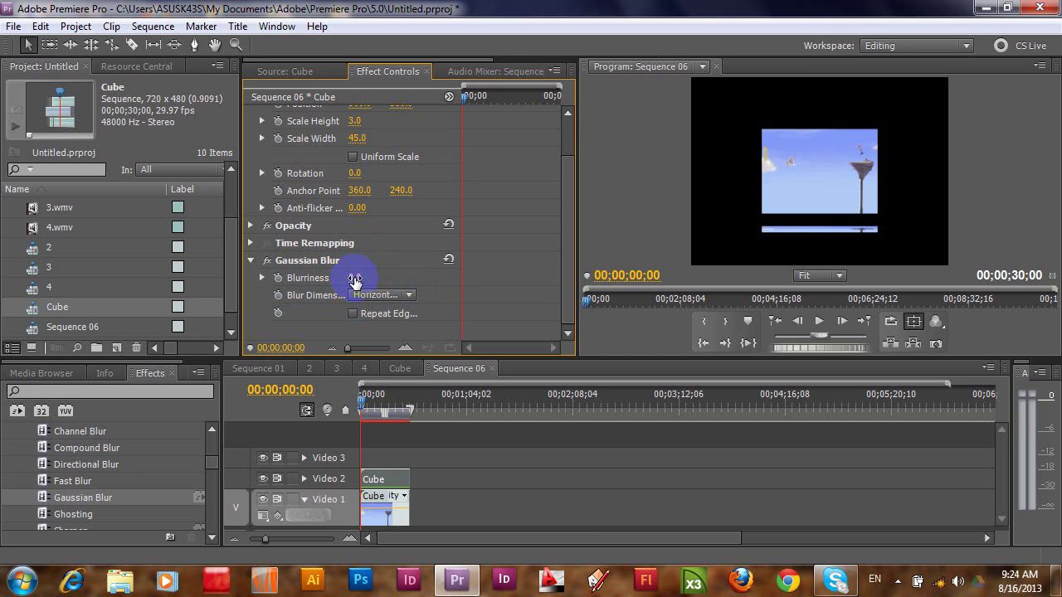
pyautogui.moveTo(355, 281); pyautogui.dragTo(674, 274)
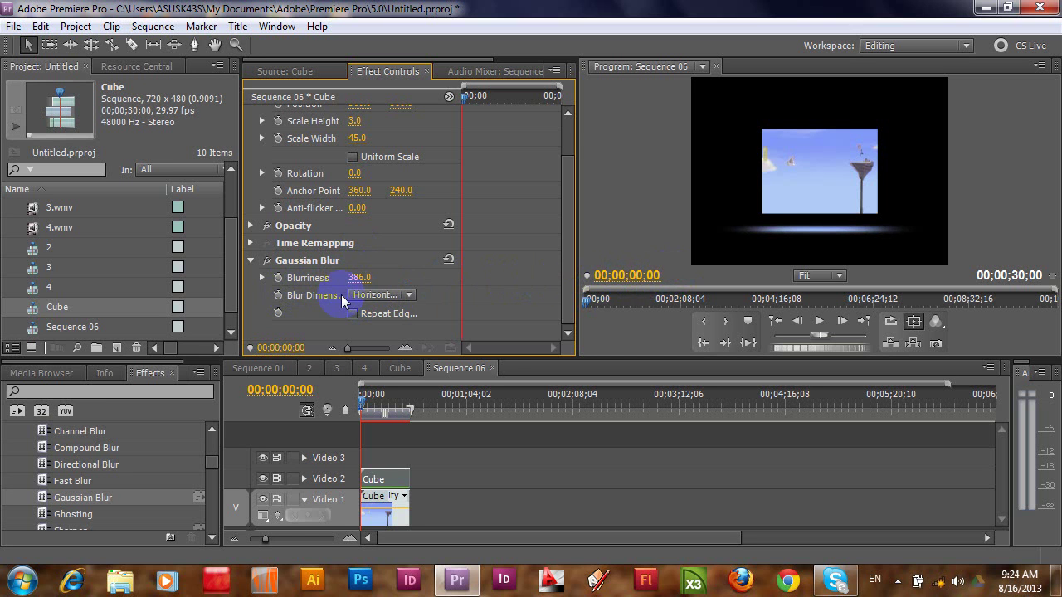
pyautogui.click(407, 295)
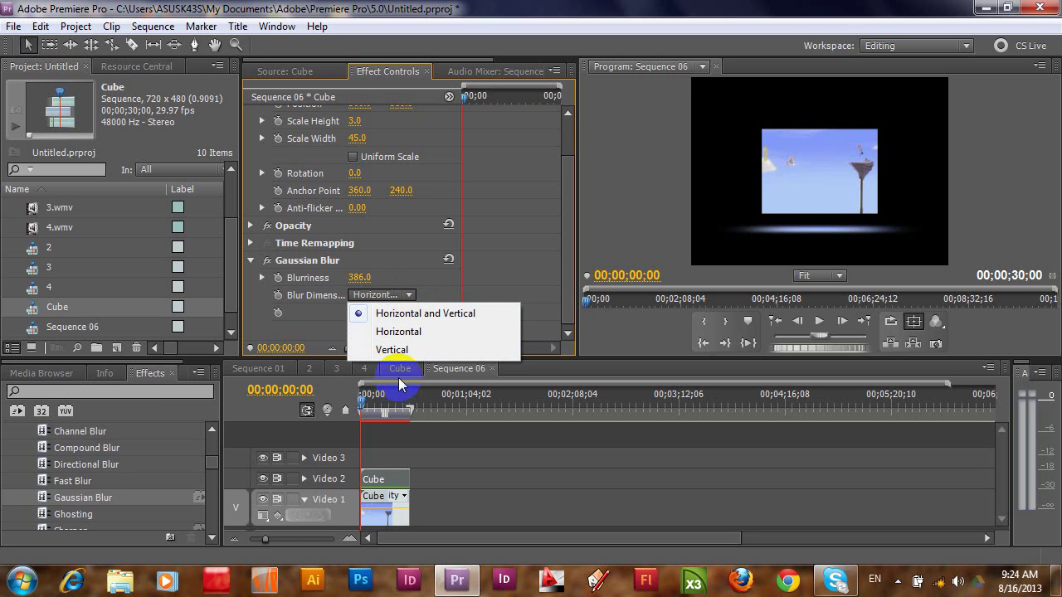
pyautogui.click(401, 332)
pyautogui.click(405, 294)
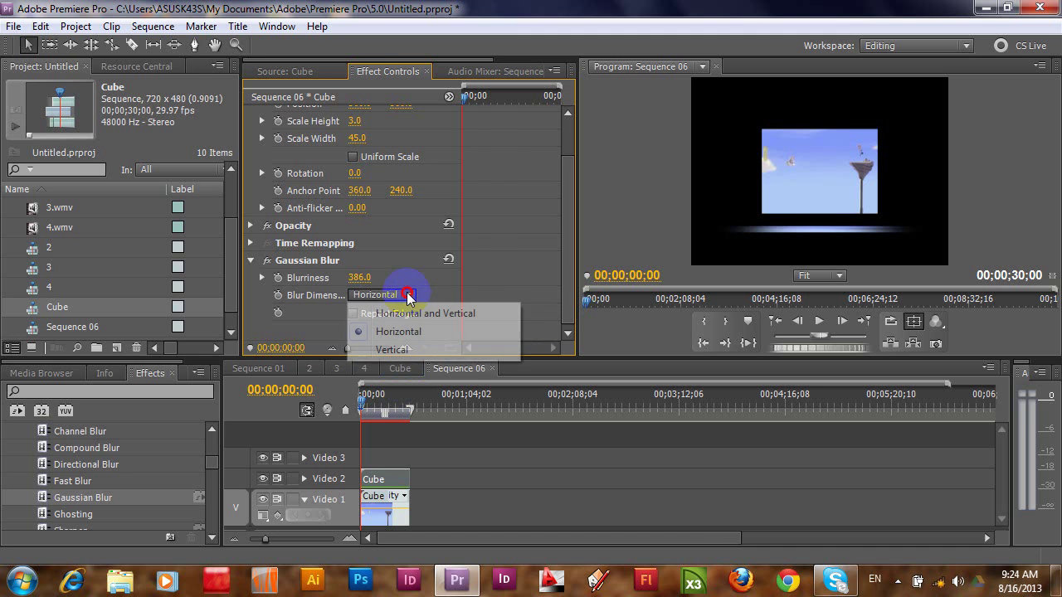
pyautogui.click(399, 348)
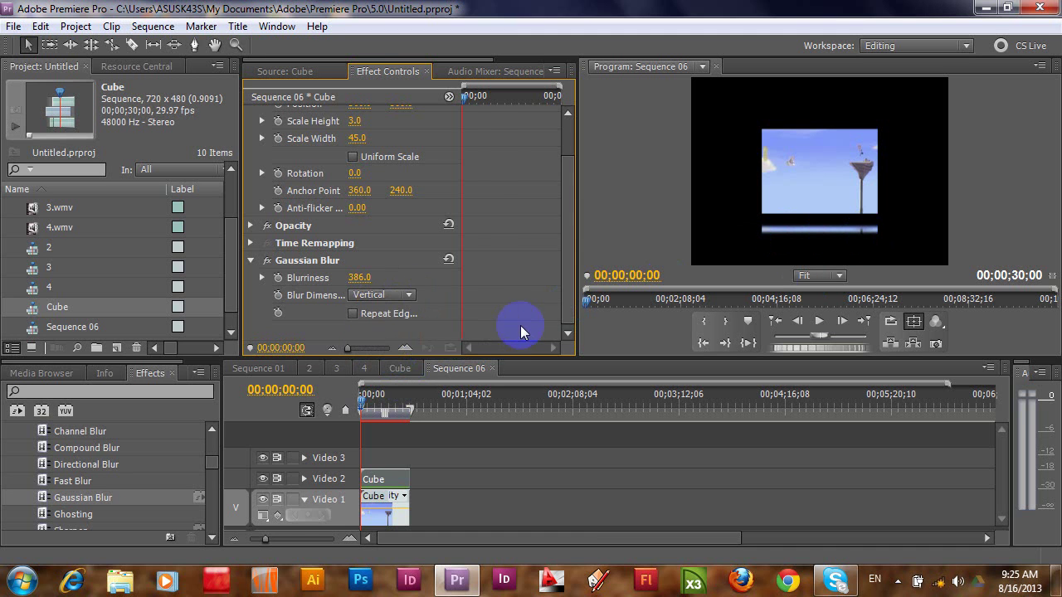
pyautogui.click(408, 295)
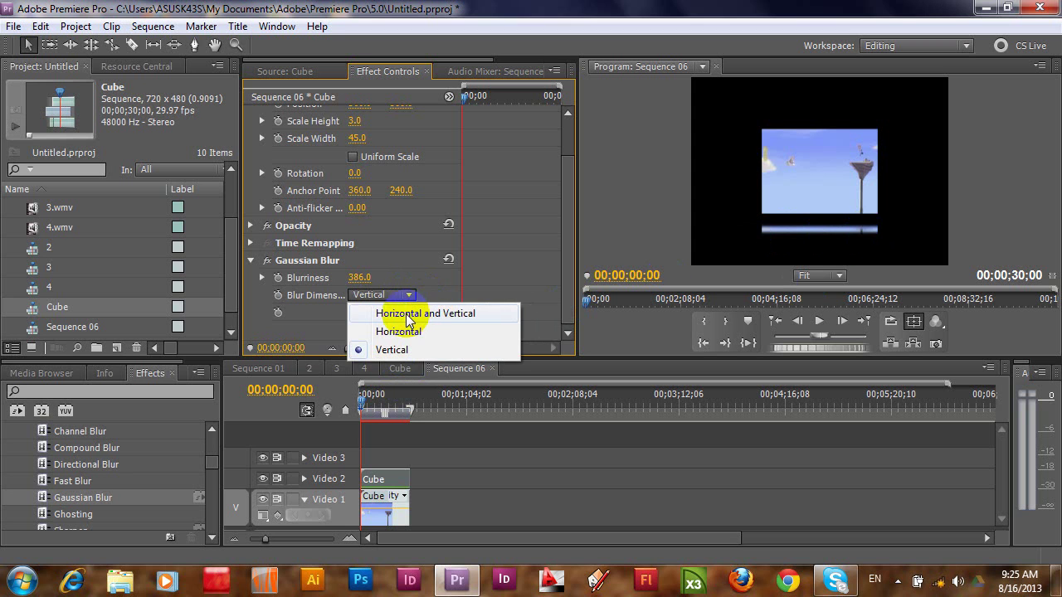
pyautogui.click(406, 314)
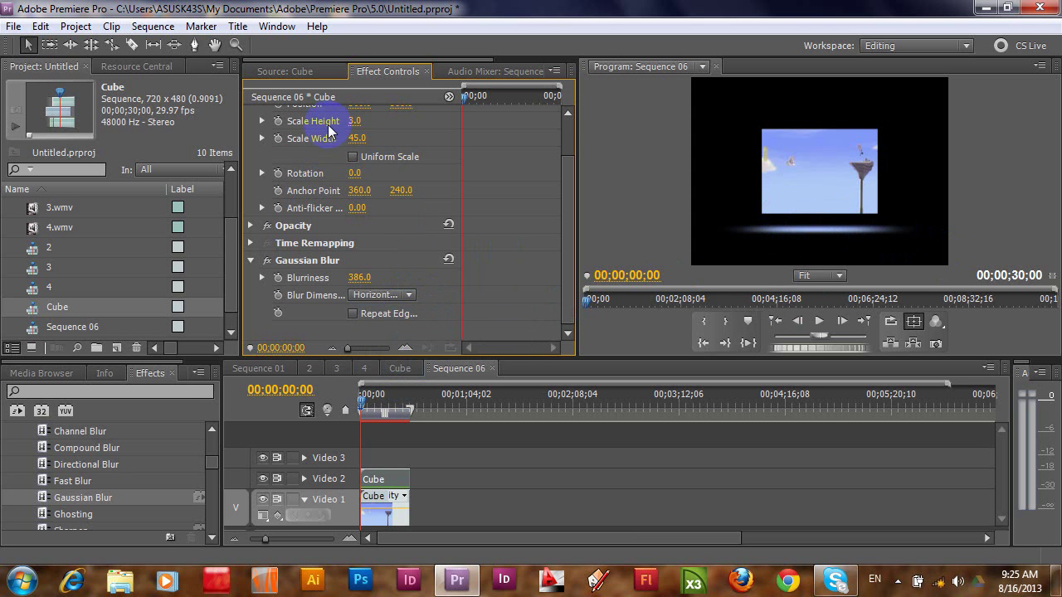
pyautogui.moveTo(358, 138); pyautogui.dragTo(339, 138)
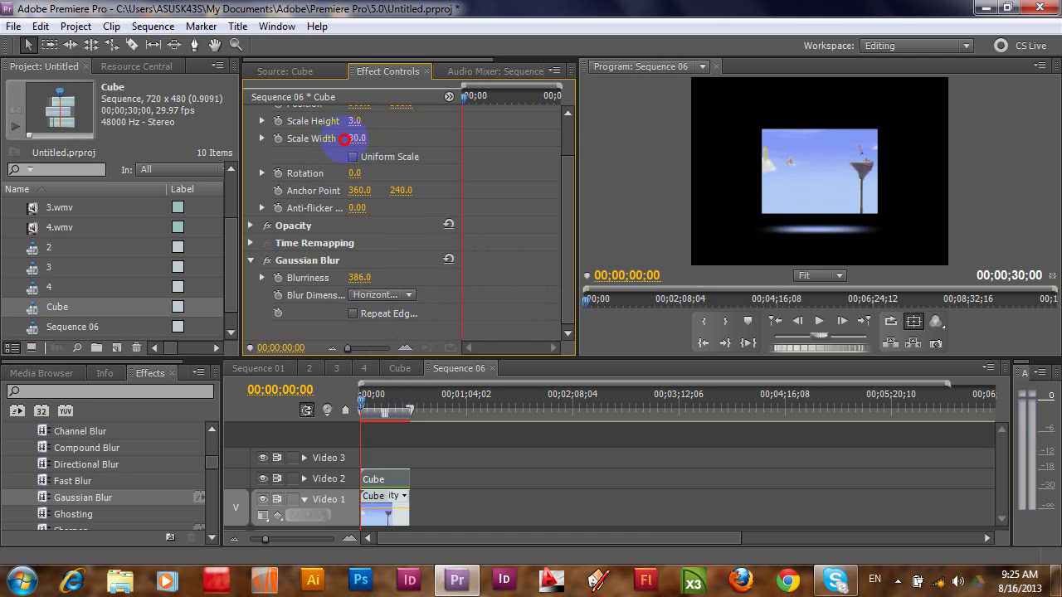
# Set Basic 3D Scale Width to 30.0 and play Sequence 06 to preview the rotating cube.
pyautogui.moveTo(341, 139); pyautogui.dragTo(367, 138)
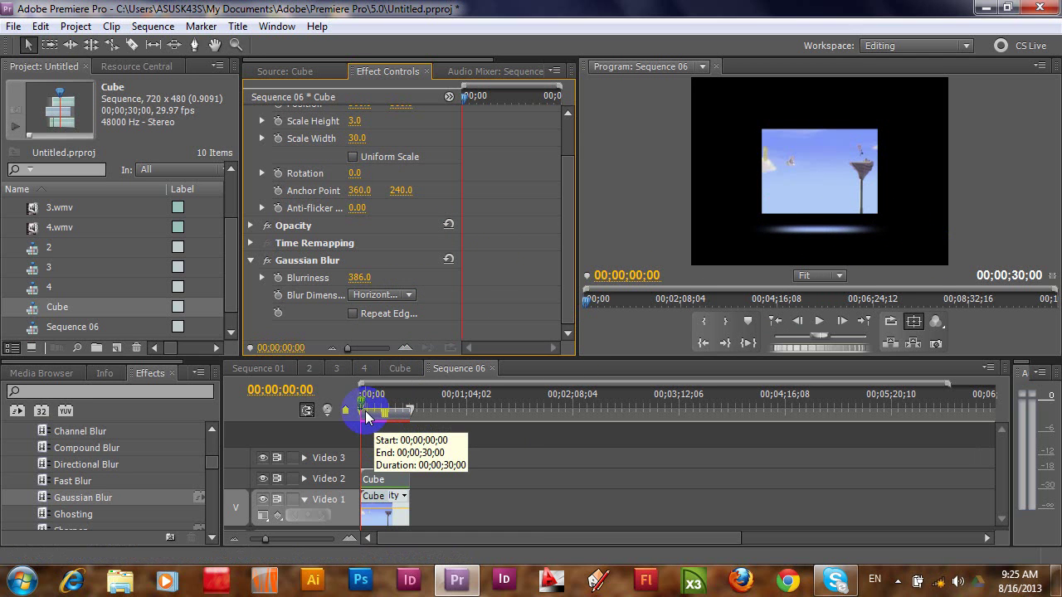
pyautogui.press('space')
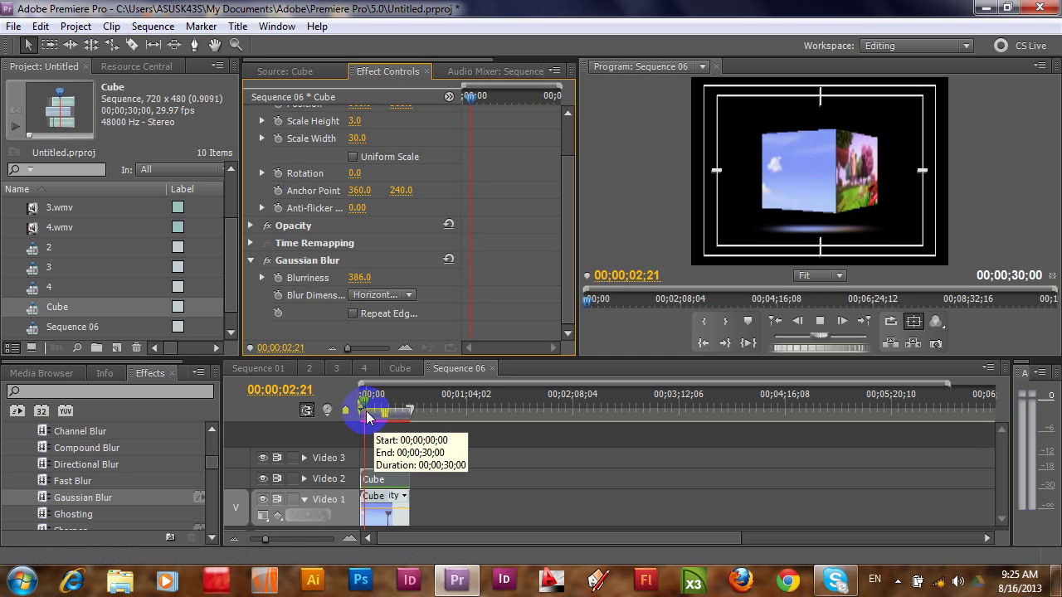
pyautogui.press('space')
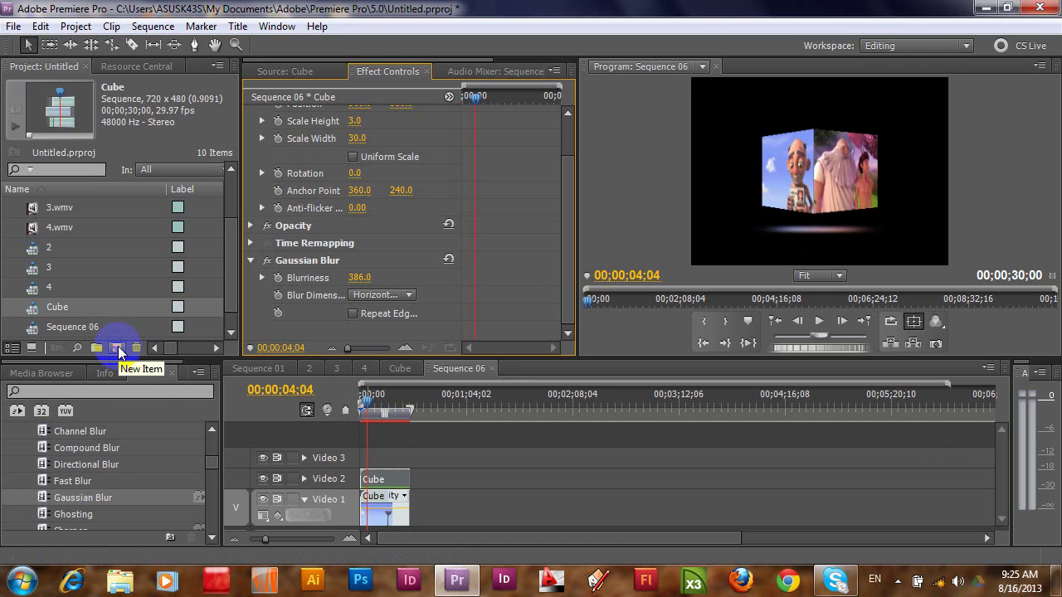
# Create a new empty Sequence 07 with the default DV-NTSC preset.
pyautogui.click(119, 352)
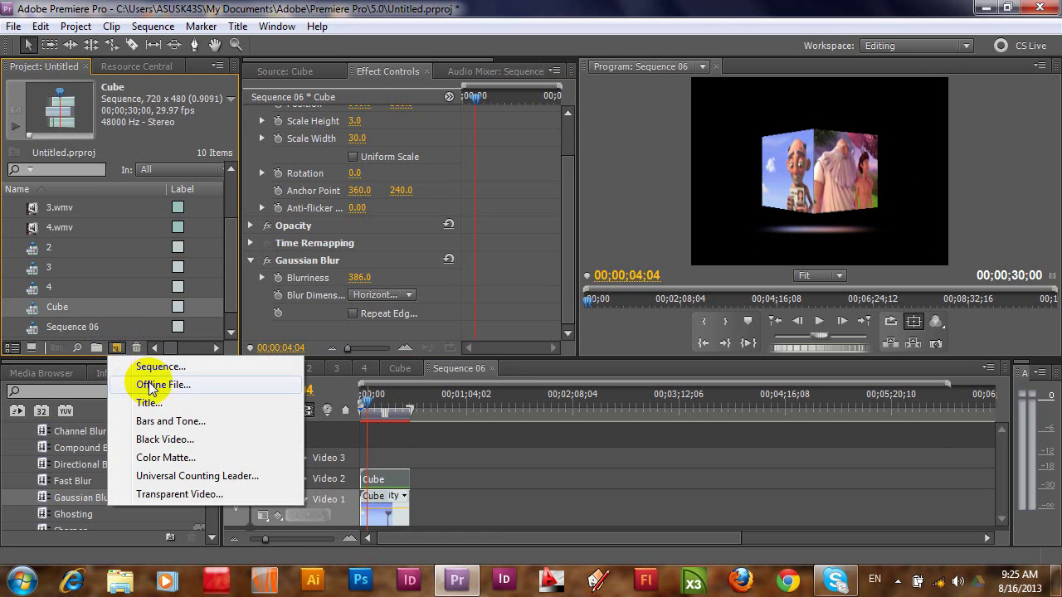
pyautogui.click(169, 369)
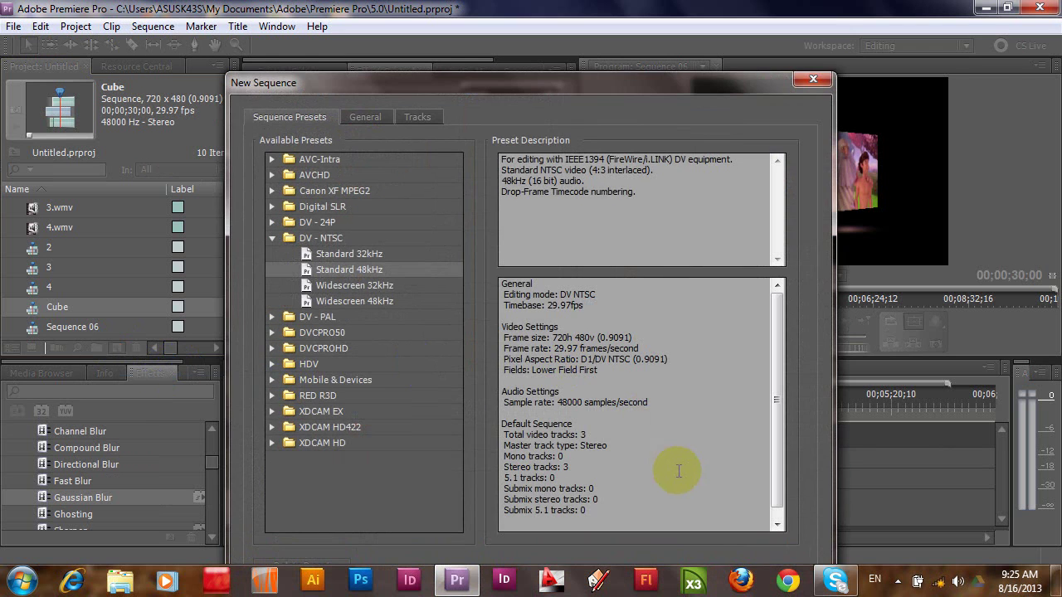
pyautogui.press('Return')
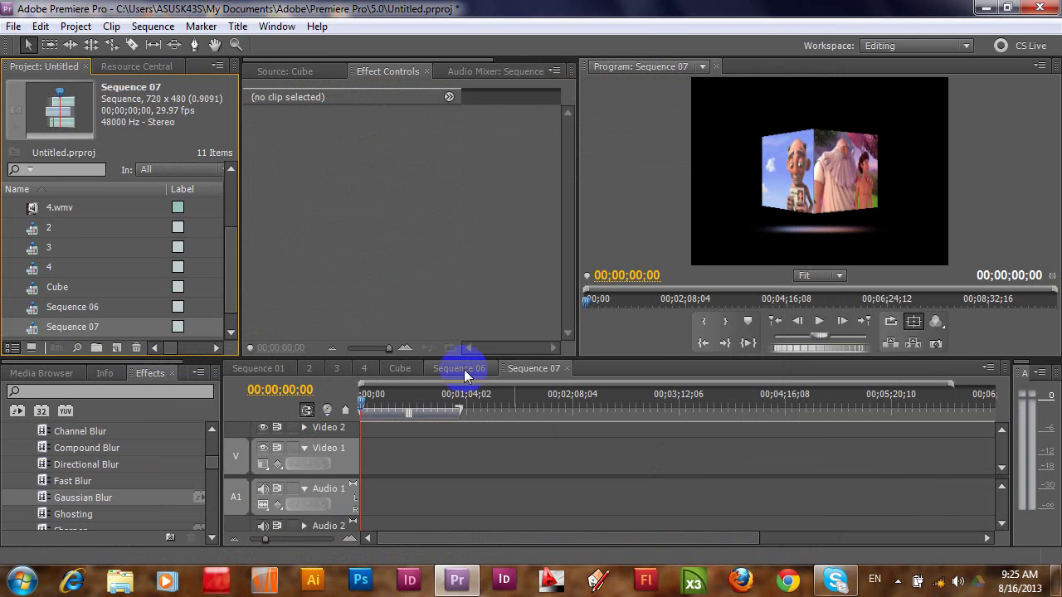
# Import PERFECT SUNSET 30min (Full HD 1080p).mp4 from the TV Primiere pro > Video Background folder.
pyautogui.hotkey('ctrl', 'i')
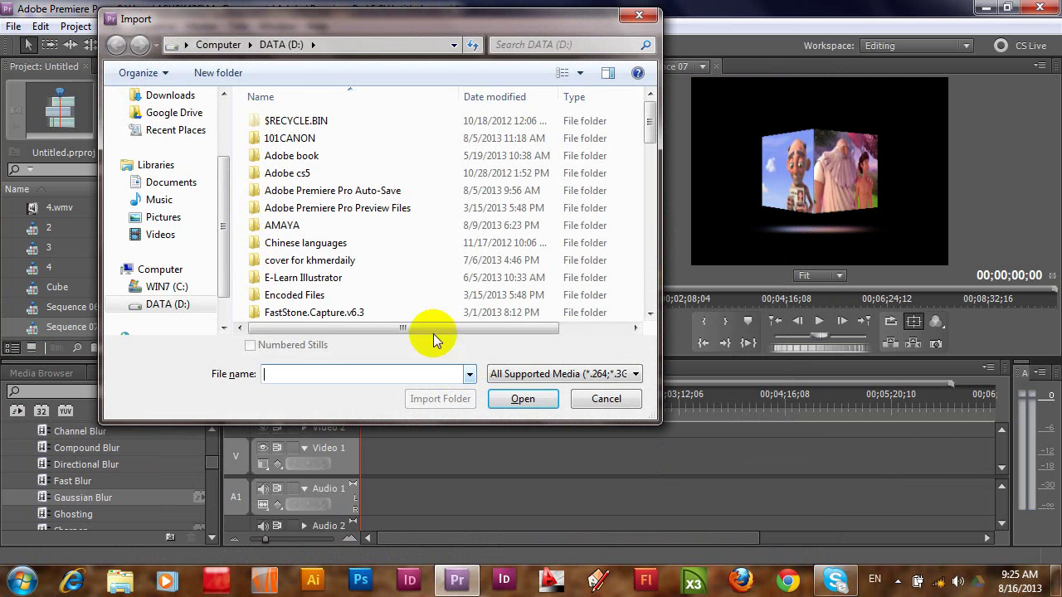
pyautogui.click(287, 192)
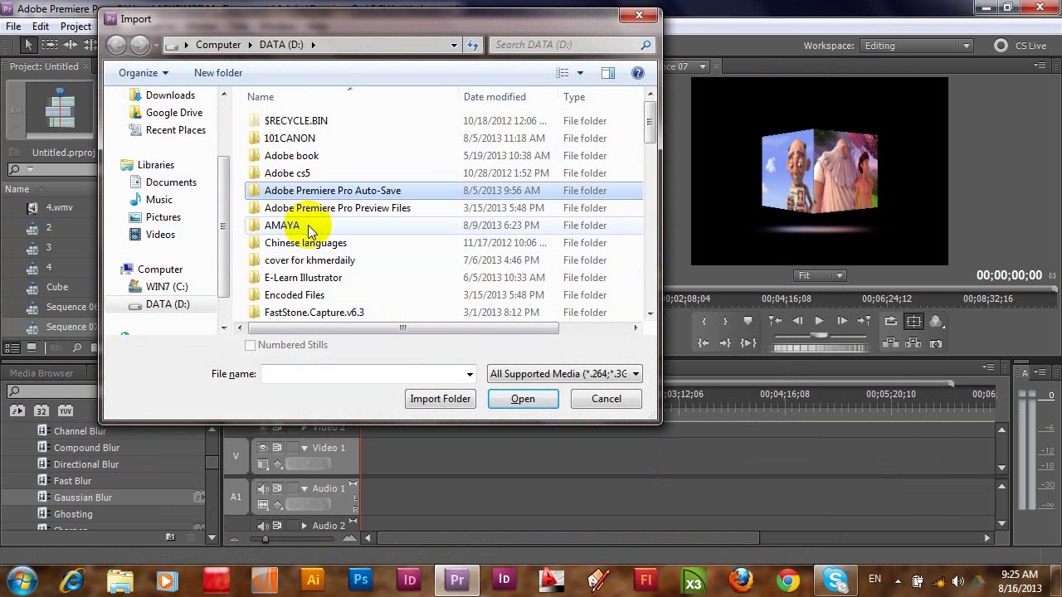
pyautogui.scroll(-2, 309, 232)
pyautogui.scroll(-1, 310, 231)
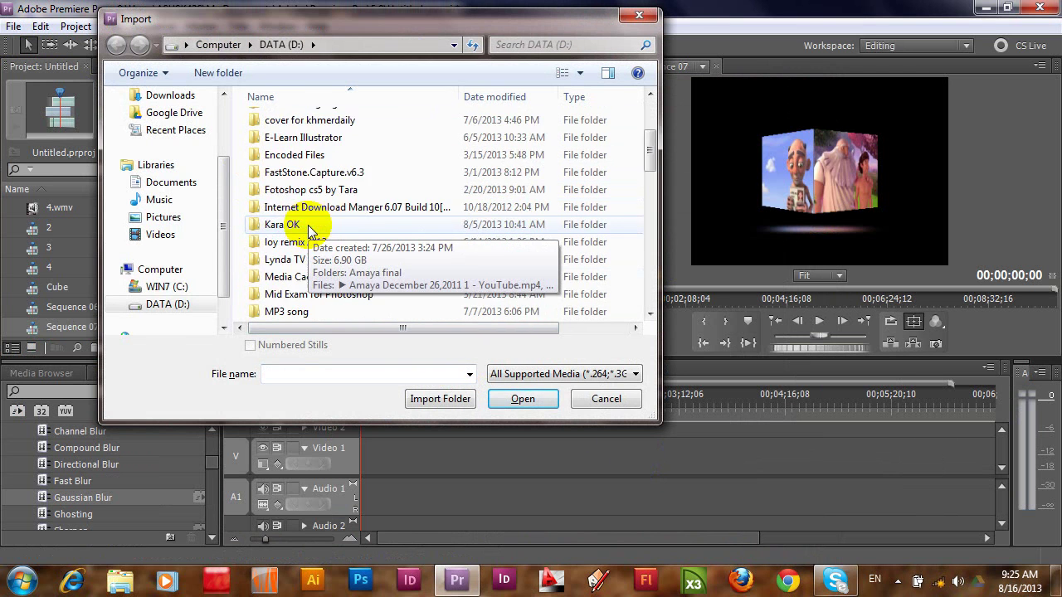
pyautogui.scroll(-4, 310, 232)
pyautogui.scroll(-4, 309, 232)
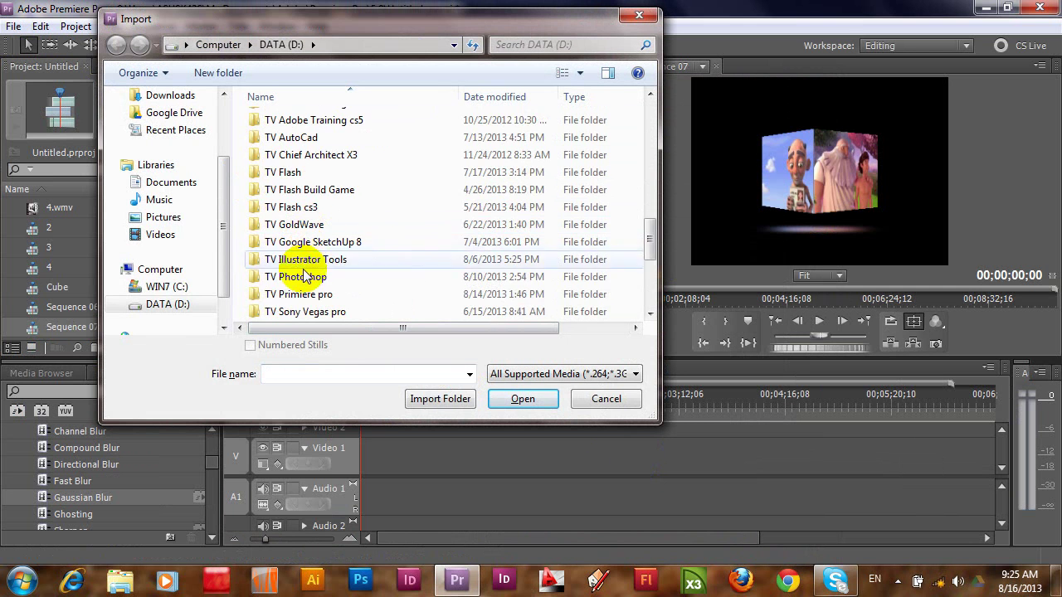
pyautogui.doubleClick(299, 294)
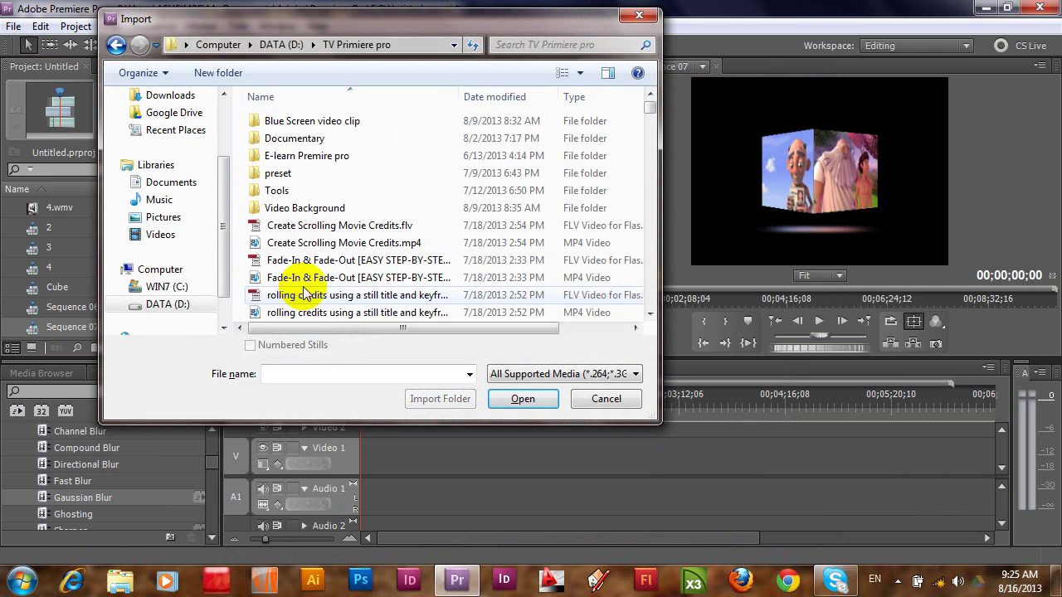
pyautogui.doubleClick(291, 208)
pyautogui.scroll(-5, 538, 257)
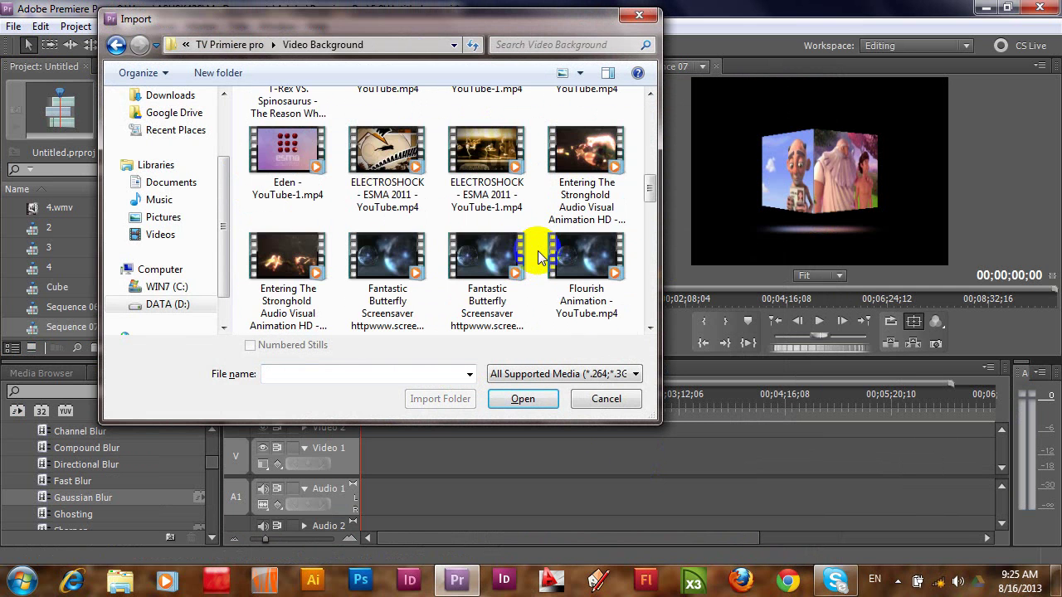
pyautogui.scroll(-1, 537, 257)
pyautogui.scroll(-2, 537, 257)
pyautogui.scroll(-1, 538, 257)
pyautogui.scroll(-3, 537, 257)
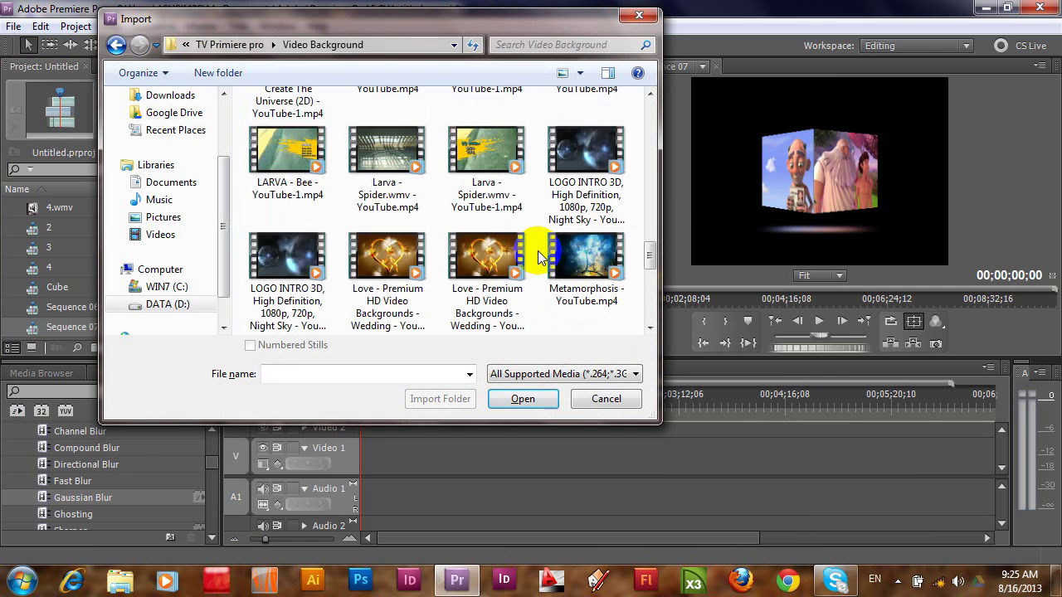
pyautogui.scroll(-3, 537, 257)
pyautogui.scroll(-6, 538, 257)
pyautogui.scroll(-3, 538, 256)
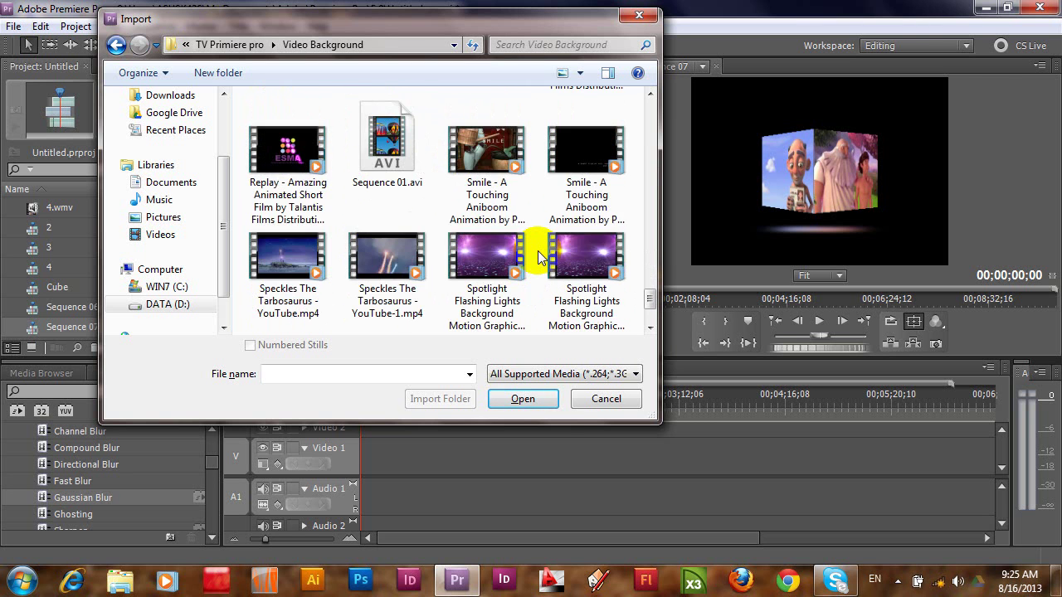
pyautogui.scroll(3, 538, 255)
pyautogui.click(481, 141)
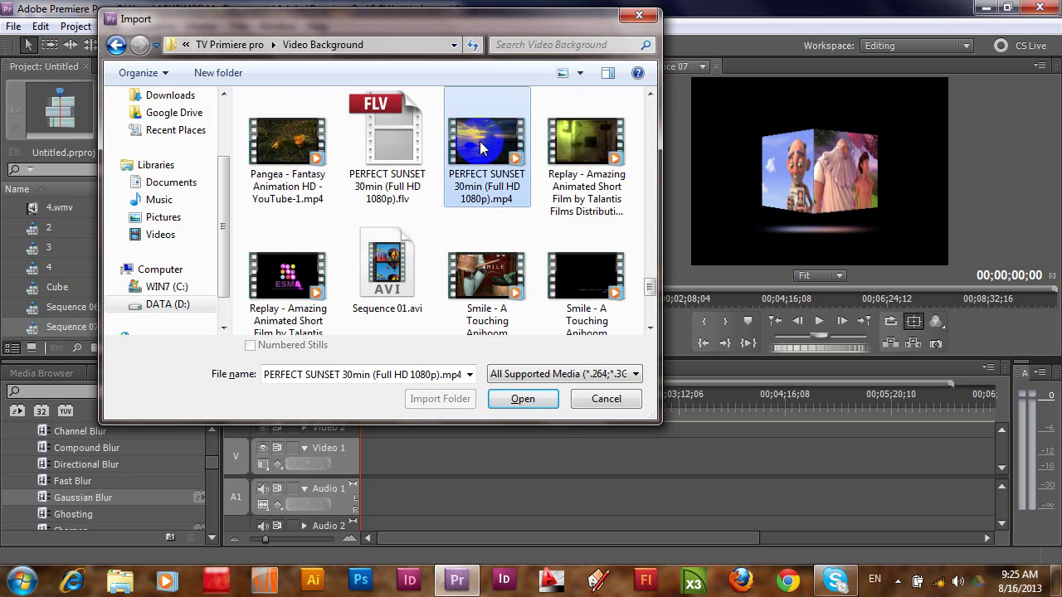
pyautogui.click(522, 398)
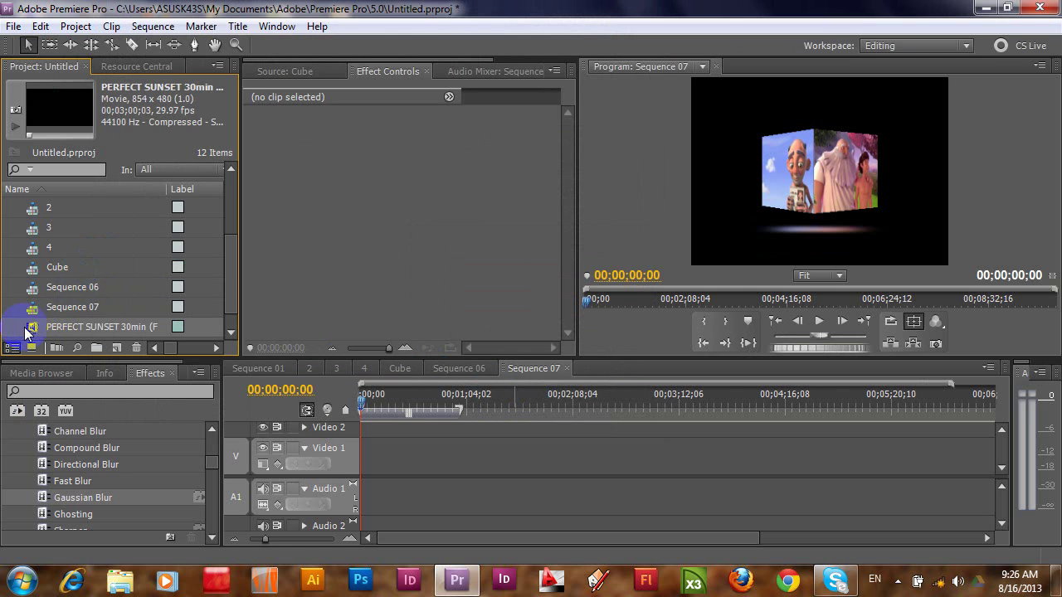
# Lay the PERFECT SUNSET clip into Sequence 07 and razor-cut it at 00;00;16;00.
pyautogui.click(288, 73)
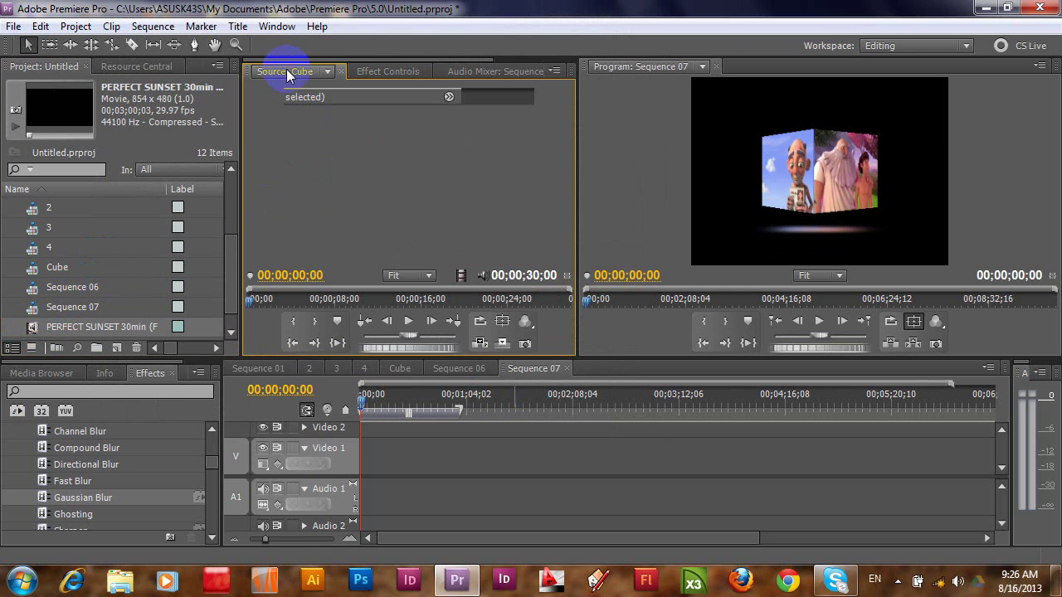
pyautogui.moveTo(37, 327)
pyautogui.mouseDown()
pyautogui.moveTo(184, 309)
pyautogui.moveTo(357, 483)
pyautogui.mouseUp()
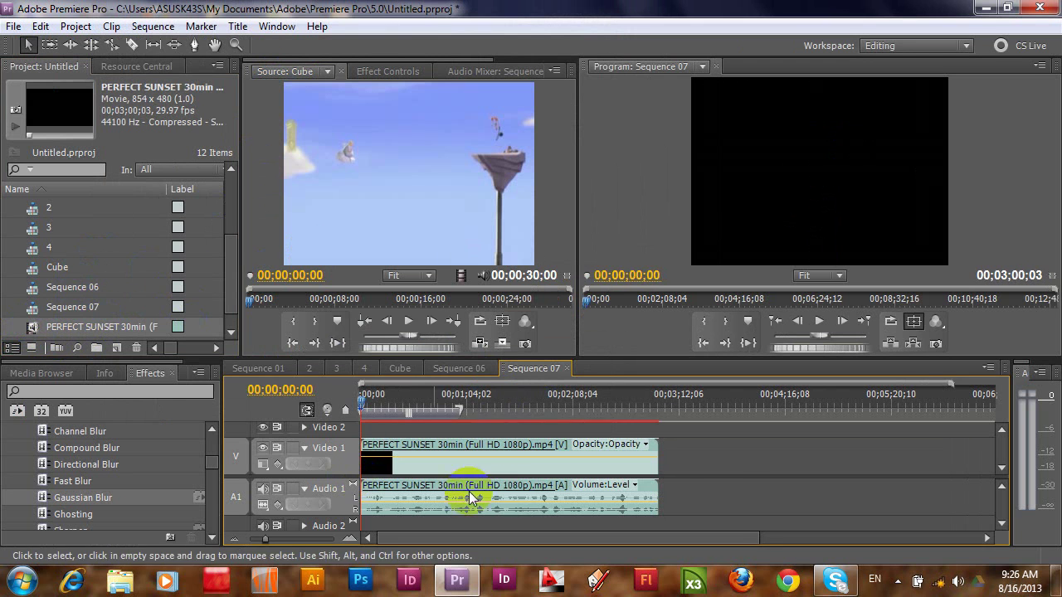
pyautogui.click(363, 407)
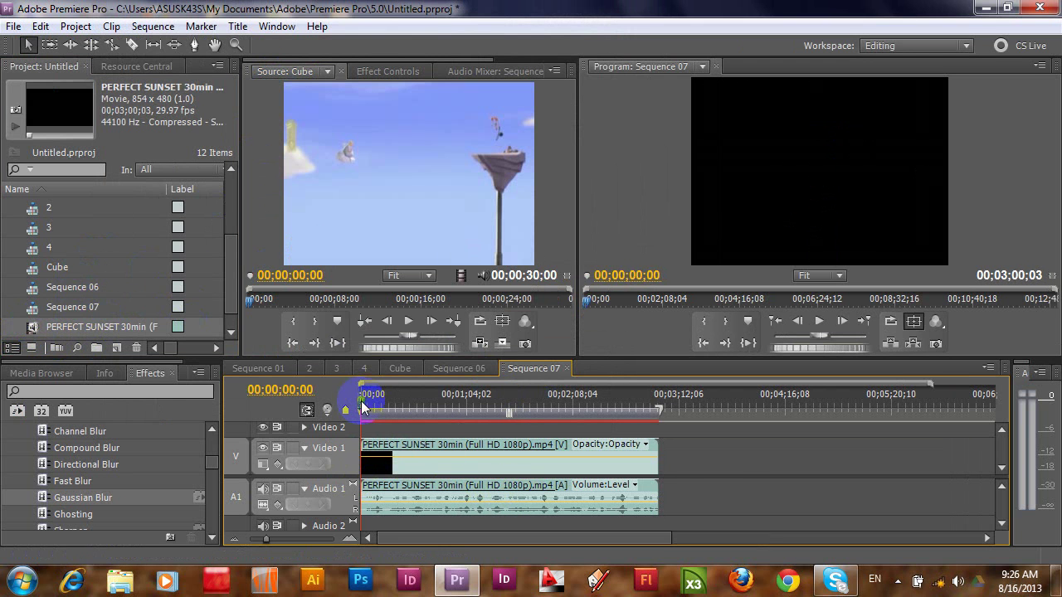
pyautogui.moveTo(363, 407); pyautogui.dragTo(388, 408)
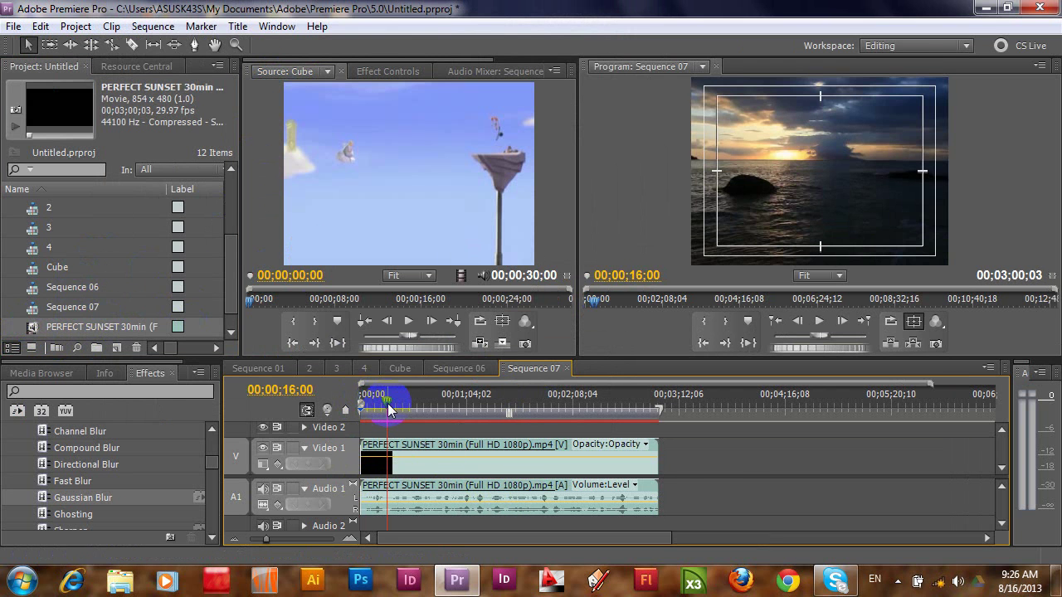
pyautogui.click(132, 45)
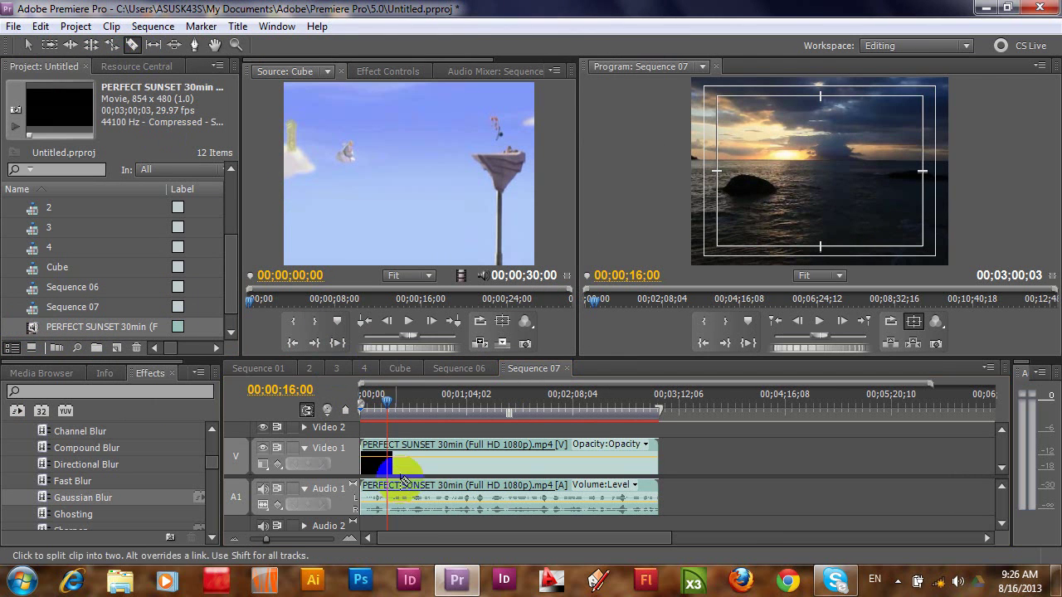
pyautogui.click(390, 464)
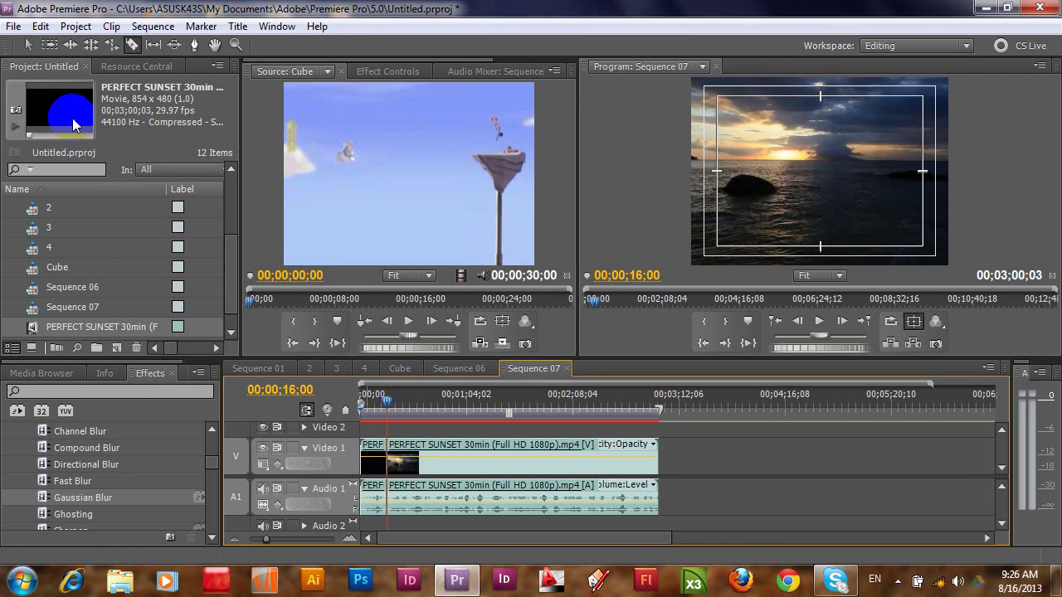
# Rearrange the sunset pieces so Sequence 07 runs 00;02;44;01.
pyautogui.moveTo(73, 125); pyautogui.dragTo(381, 468)
pyautogui.moveTo(502, 462); pyautogui.dragTo(474, 463)
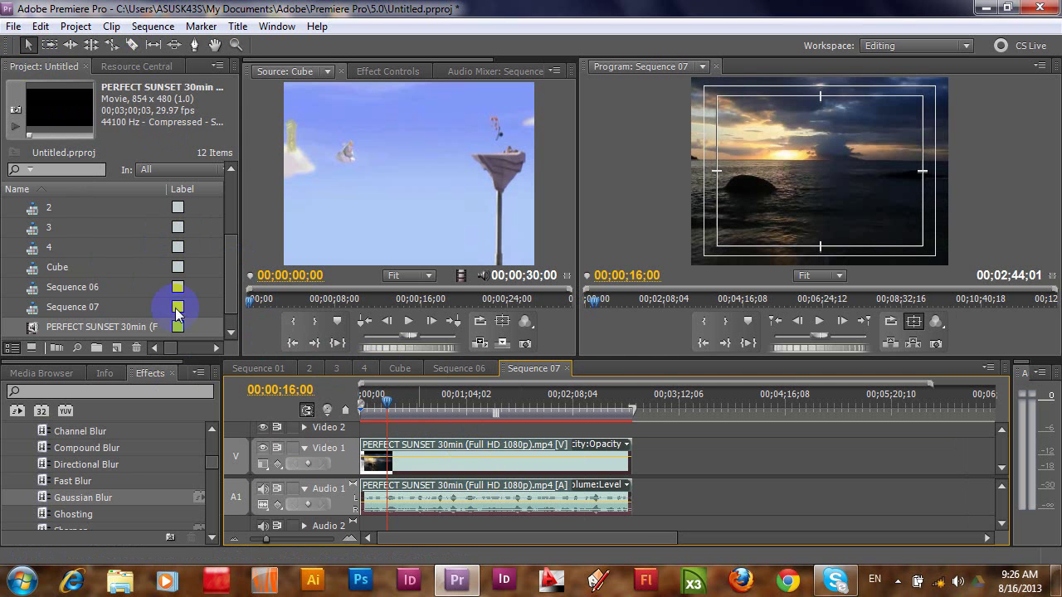
pyautogui.click(525, 447)
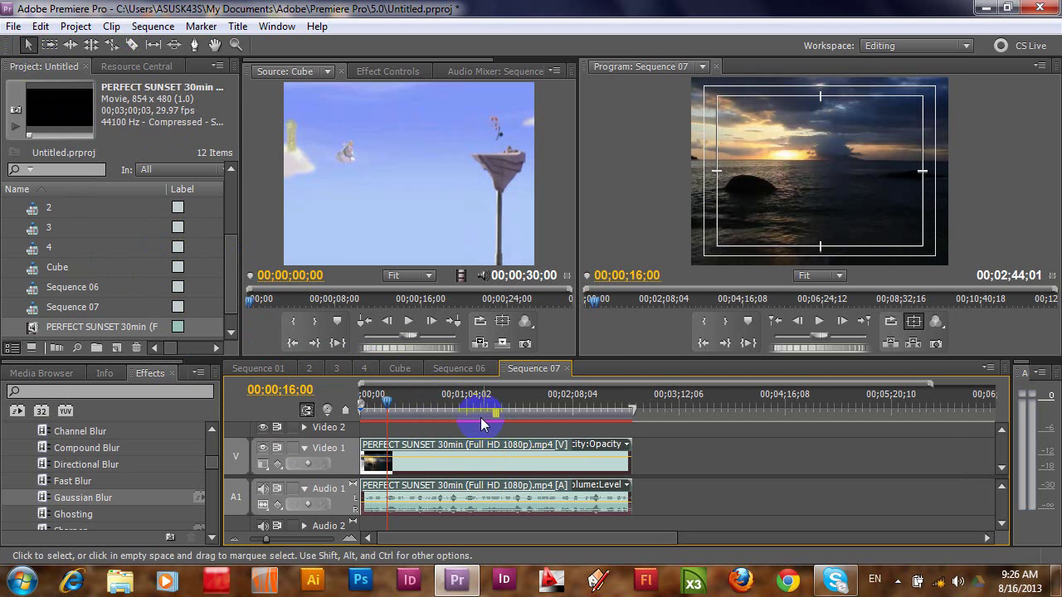
# Place two Sequence 06 clips on Video 2 above the sunset in Sequence 07.
pyautogui.click(30, 290)
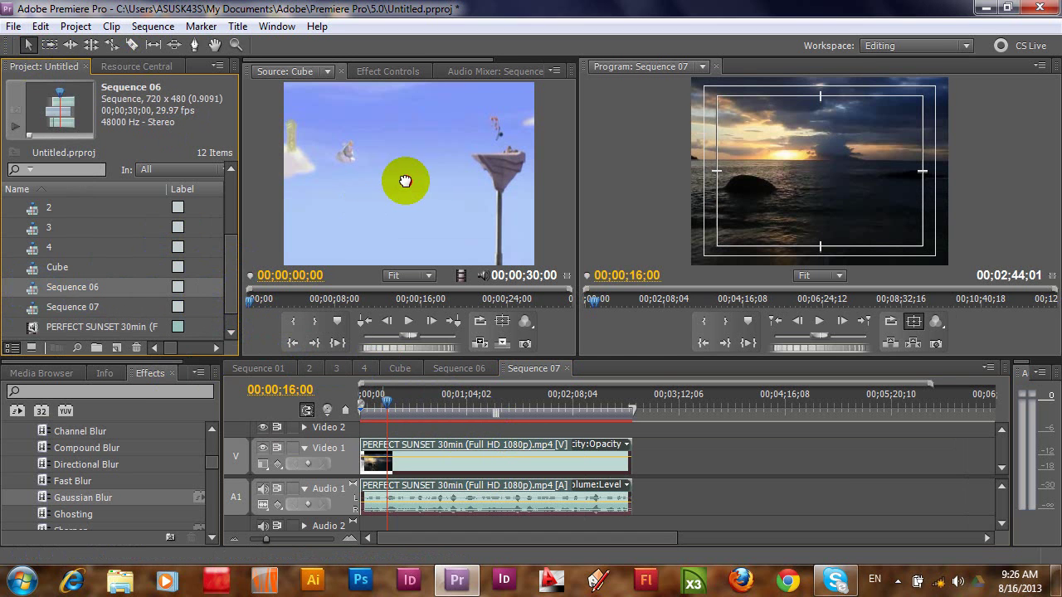
pyautogui.moveTo(407, 179); pyautogui.dragTo(407, 179)
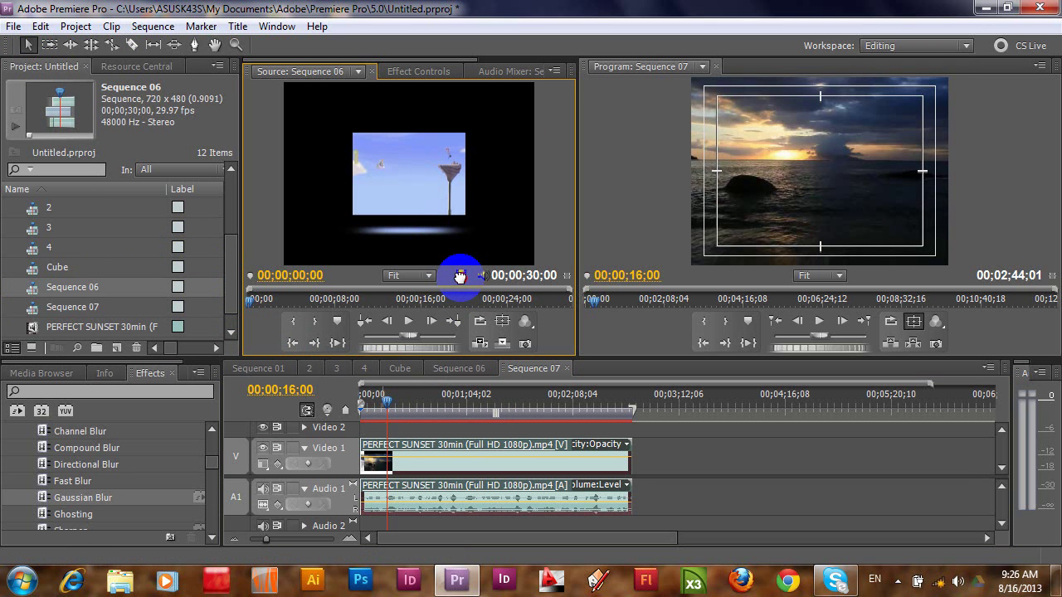
pyautogui.moveTo(460, 276); pyautogui.dragTo(417, 433)
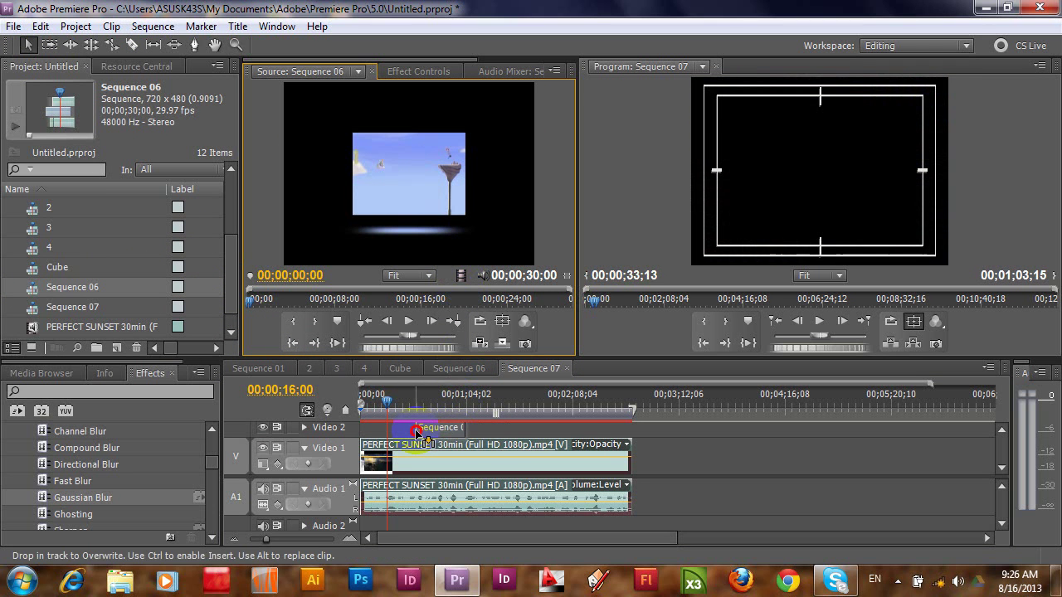
pyautogui.moveTo(417, 432); pyautogui.dragTo(413, 430)
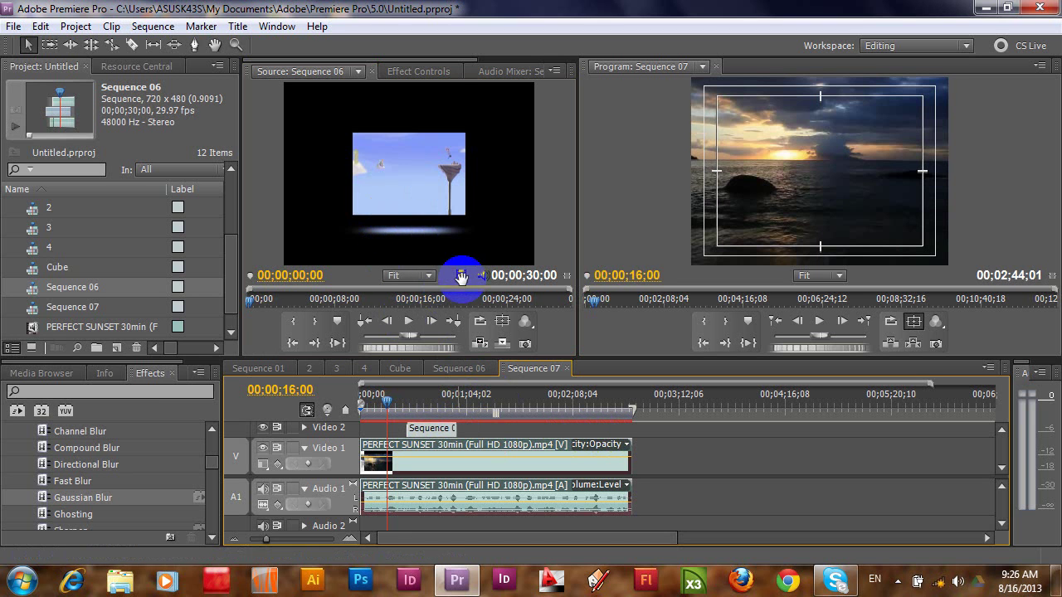
pyautogui.moveTo(461, 277); pyautogui.dragTo(453, 442)
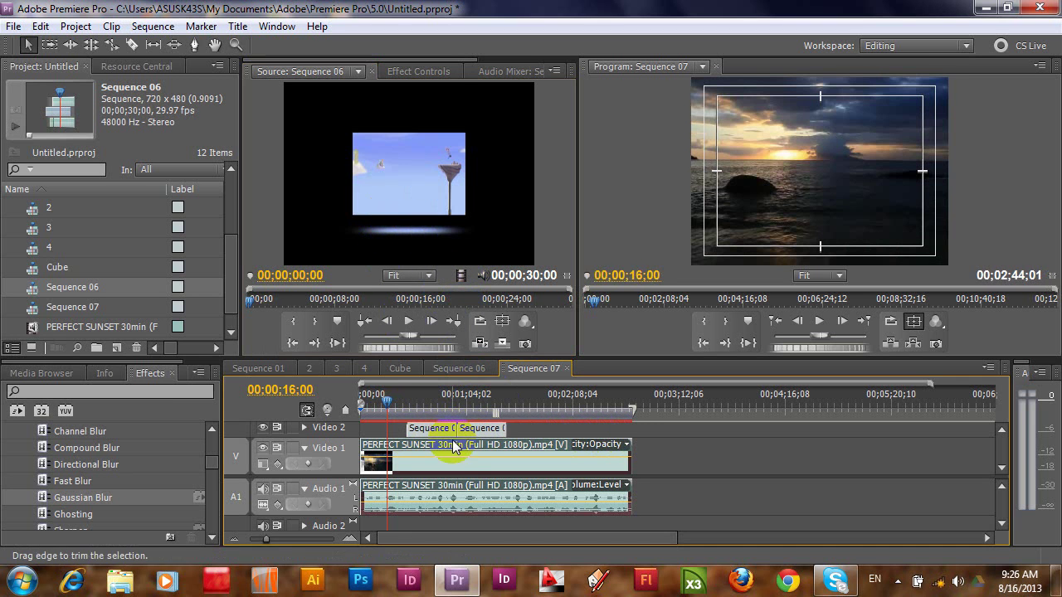
# Marquee-select both nested clips and shift them left toward the timeline start.
pyautogui.click(616, 511)
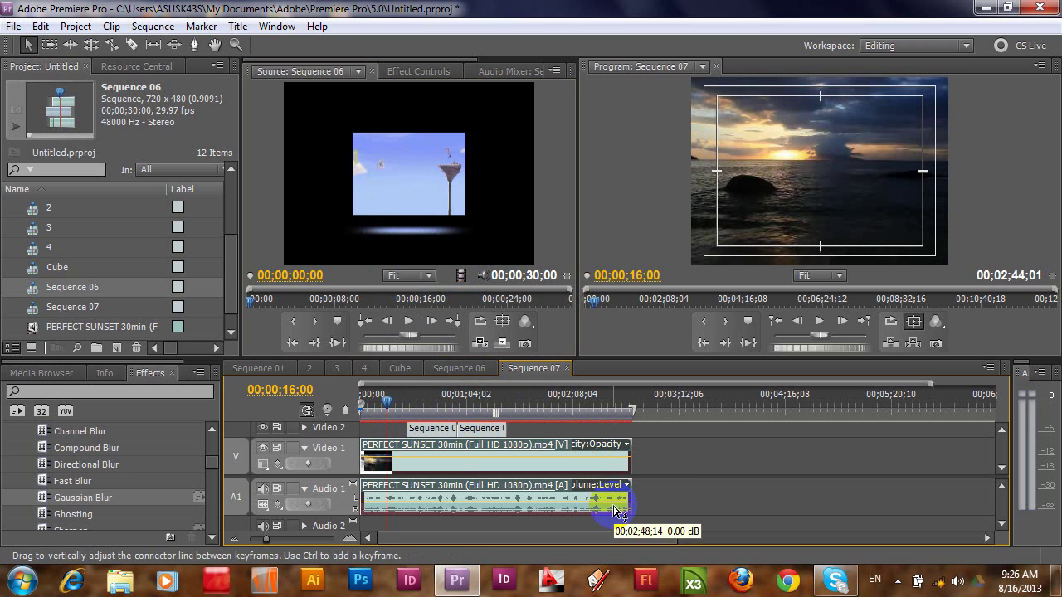
pyautogui.moveTo(533, 424)
pyautogui.mouseDown()
pyautogui.moveTo(424, 440)
pyautogui.moveTo(452, 427)
pyautogui.moveTo(436, 429)
pyautogui.mouseUp()
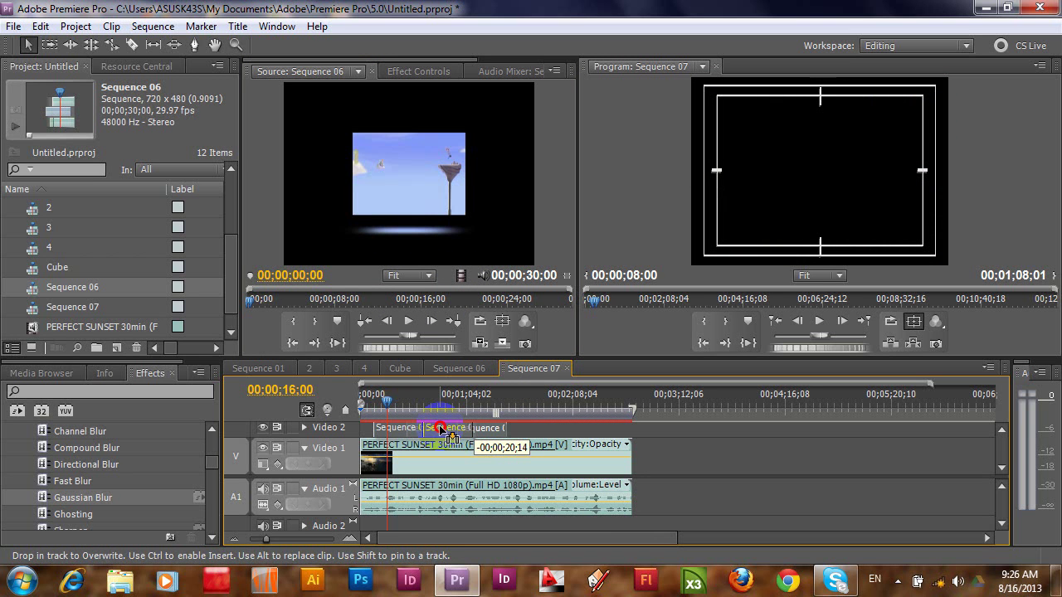
pyautogui.moveTo(449, 434)
pyautogui.mouseDown()
pyautogui.moveTo(440, 428)
pyautogui.moveTo(493, 408)
pyautogui.moveTo(484, 410)
pyautogui.mouseUp()
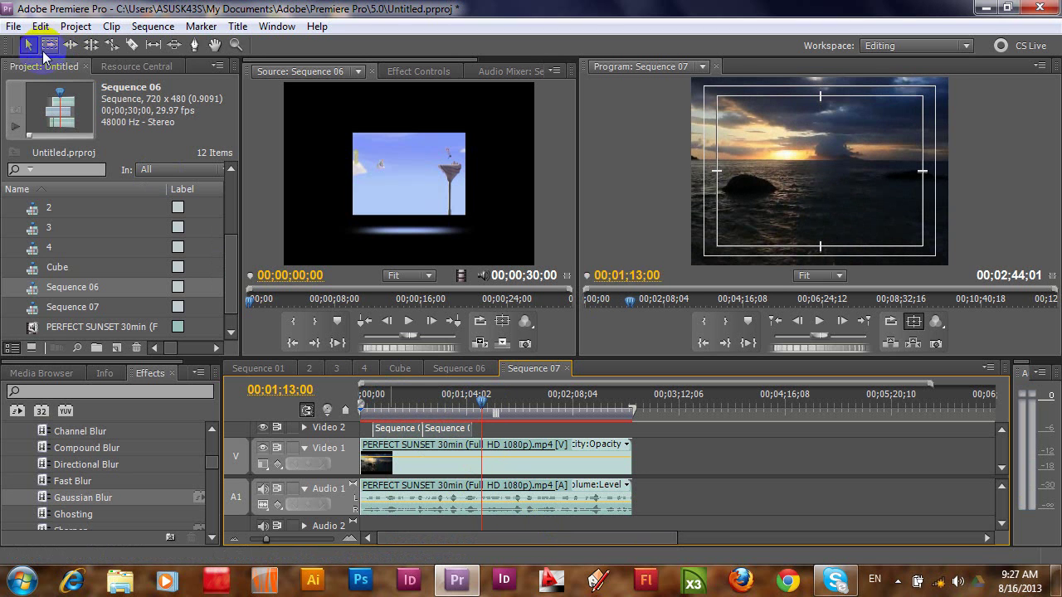
# Razor-cut the sunset clip at the playhead and delete the remainder, ending Sequence 07 at 00;01;13;00.
pyautogui.click(131, 46)
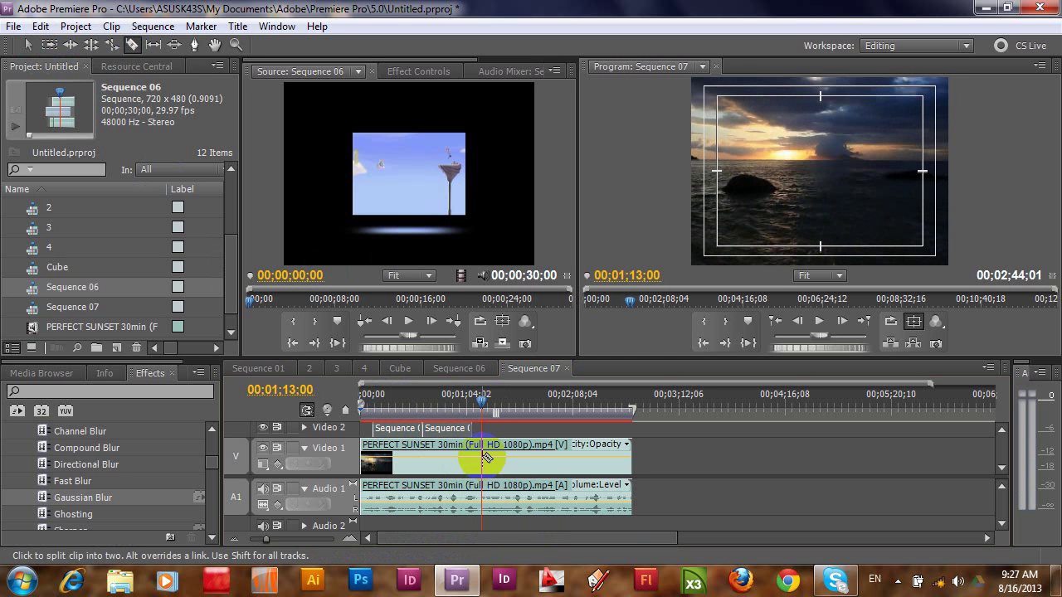
pyautogui.click(486, 457)
pyautogui.click(27, 45)
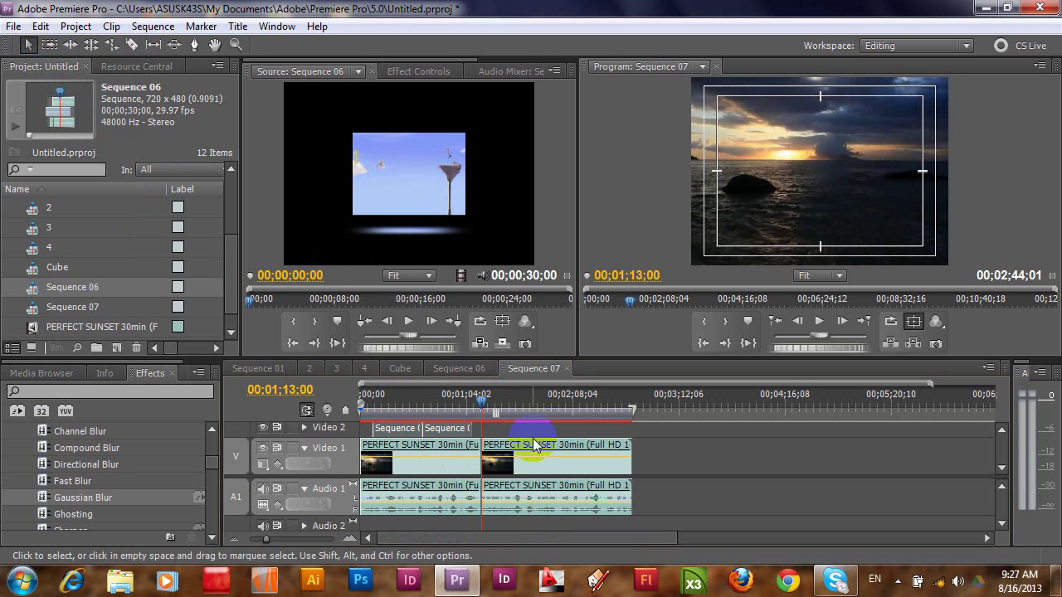
pyautogui.click(563, 462)
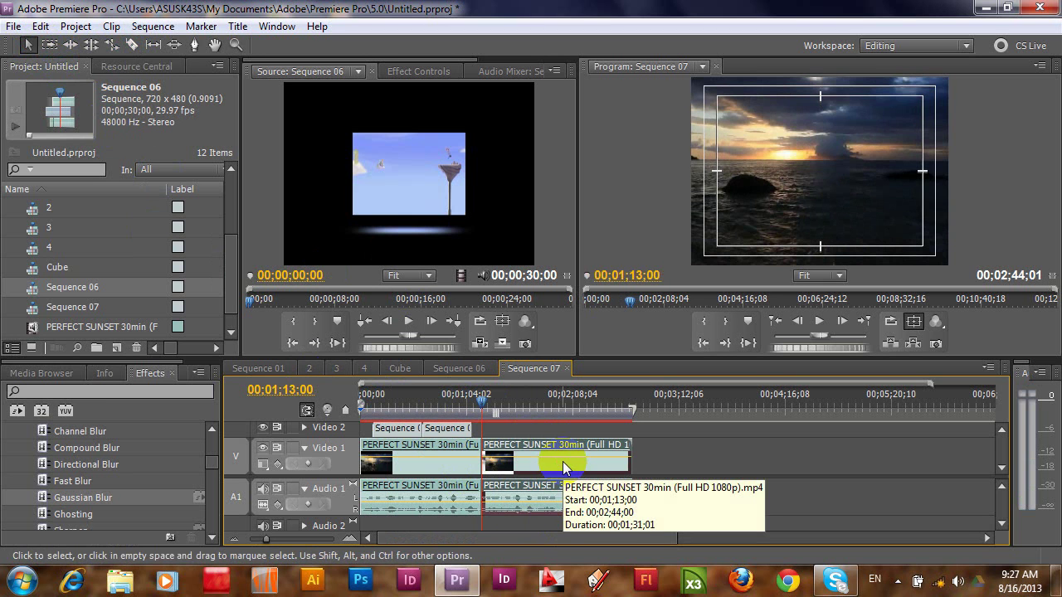
pyautogui.press('Delete')
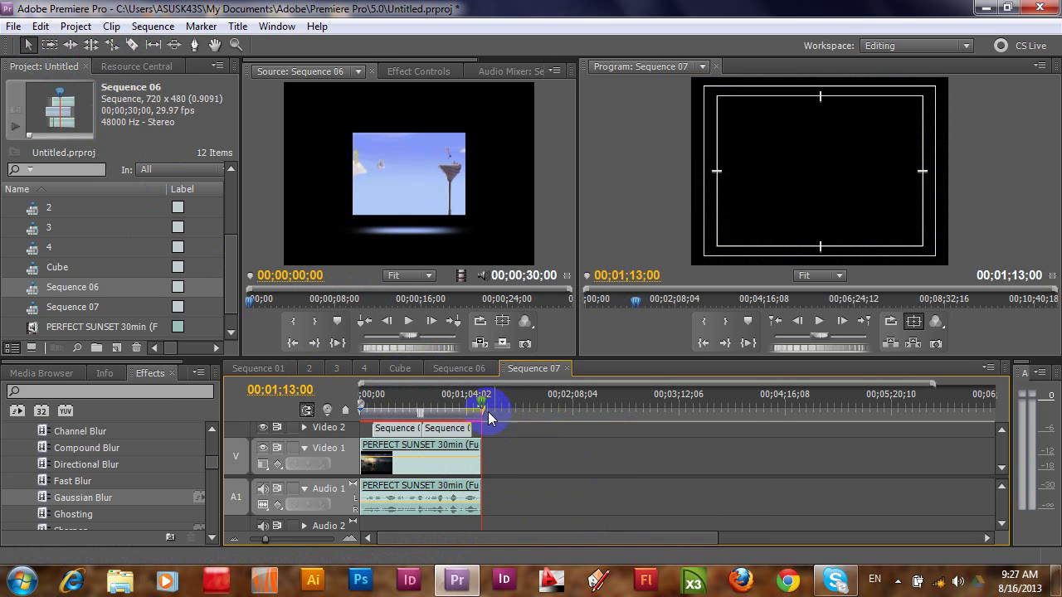
pyautogui.moveTo(481, 404); pyautogui.dragTo(355, 405)
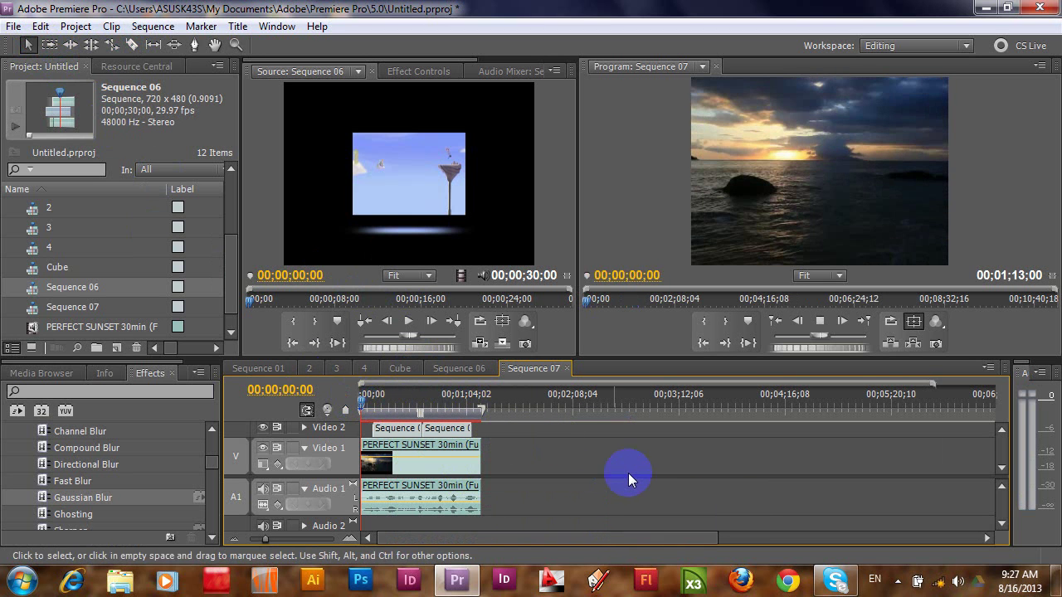
# Play back Sequence 07, then move the second nested Sequence 06 clip to the timeline start.
pyautogui.press('space')
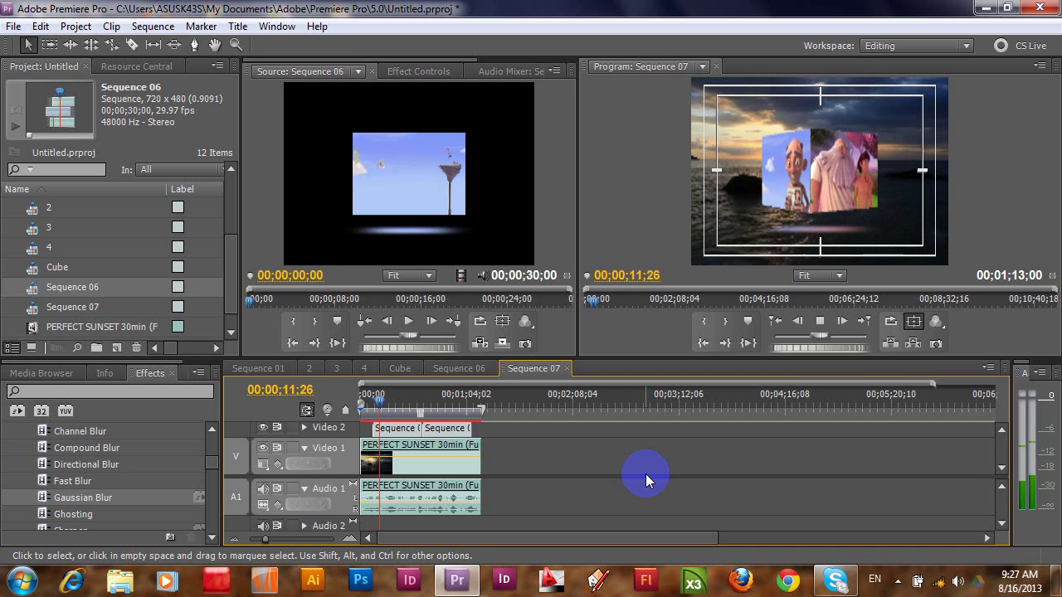
pyautogui.press('space')
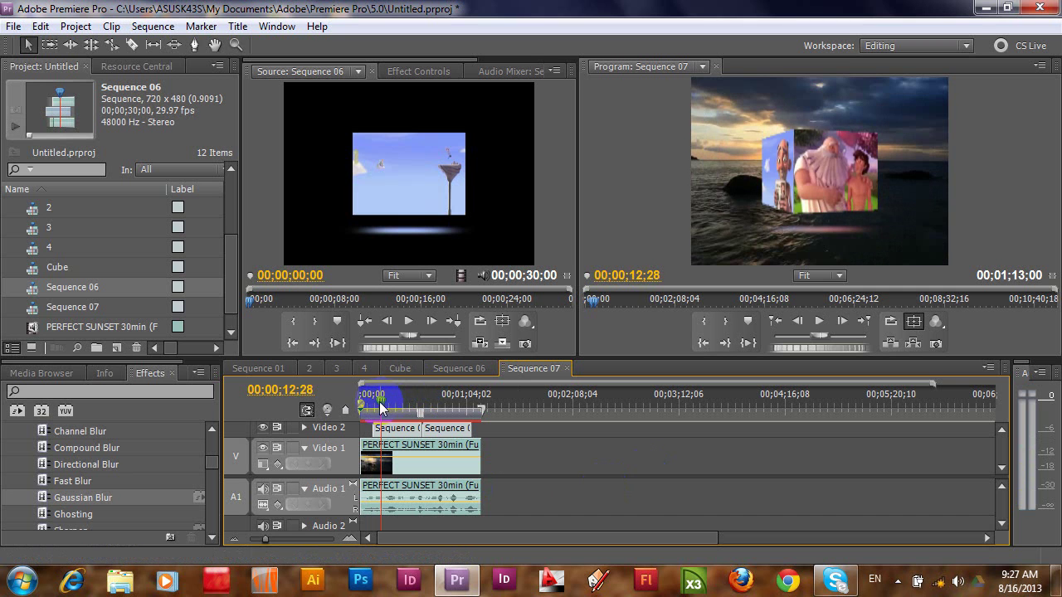
pyautogui.moveTo(378, 403); pyautogui.dragTo(368, 410)
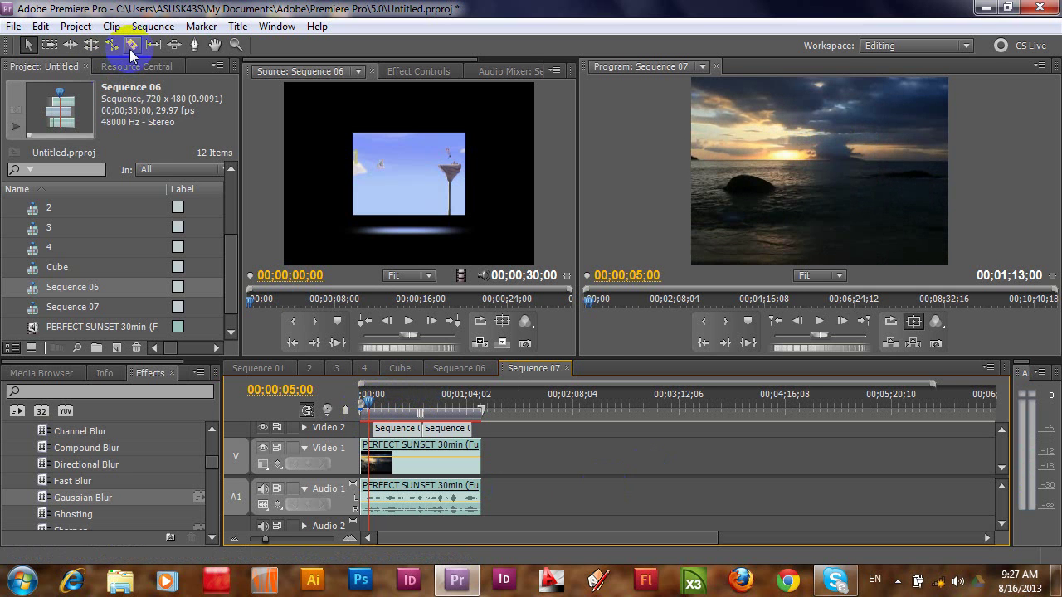
pyautogui.click(366, 404)
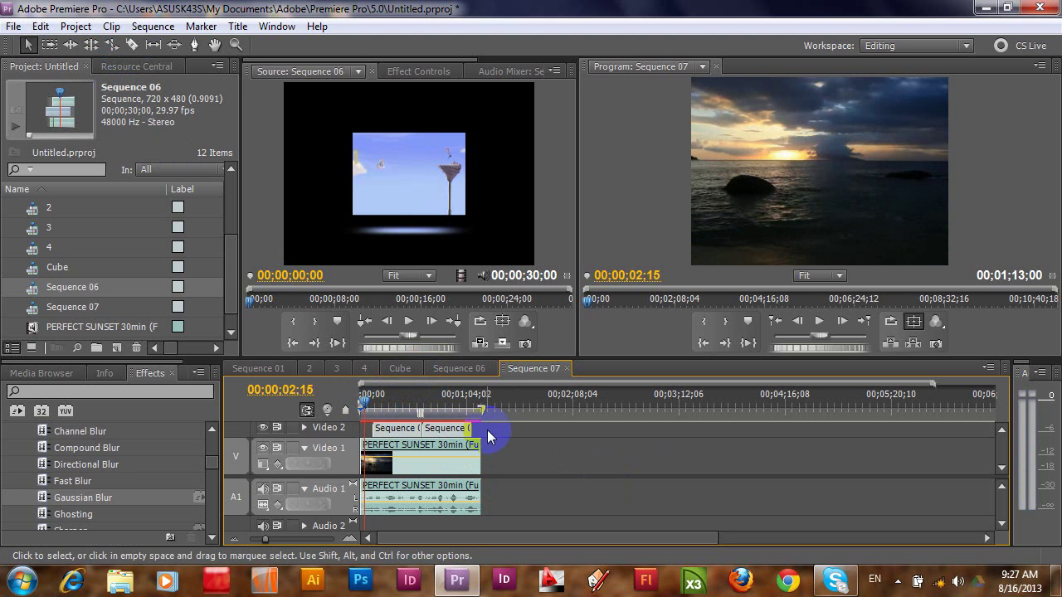
pyautogui.click(439, 430)
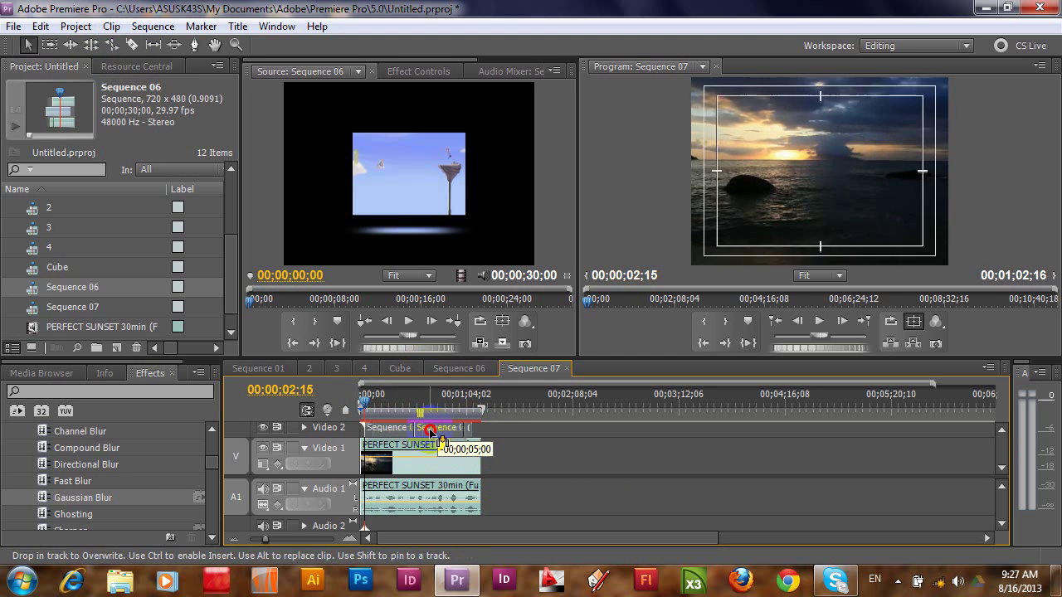
pyautogui.moveTo(440, 429)
pyautogui.mouseDown()
pyautogui.moveTo(363, 404)
pyautogui.moveTo(469, 409)
pyautogui.mouseUp()
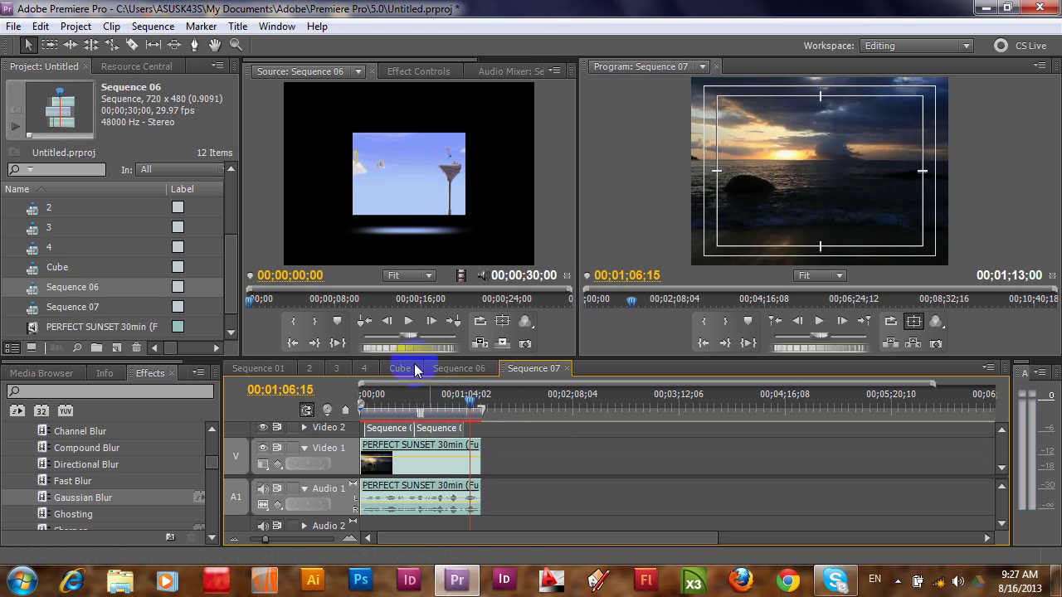
# Razor-cut the sunset clip at 00;01;06;15 and select the piece after the cut.
pyautogui.click(134, 48)
pyautogui.click(471, 451)
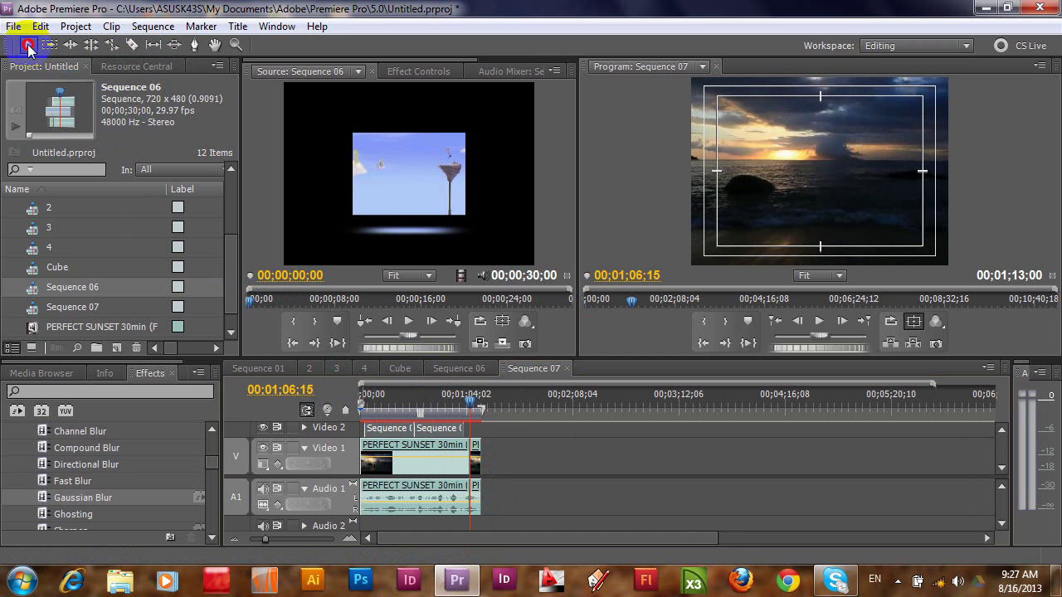
pyautogui.click(27, 44)
pyautogui.click(473, 475)
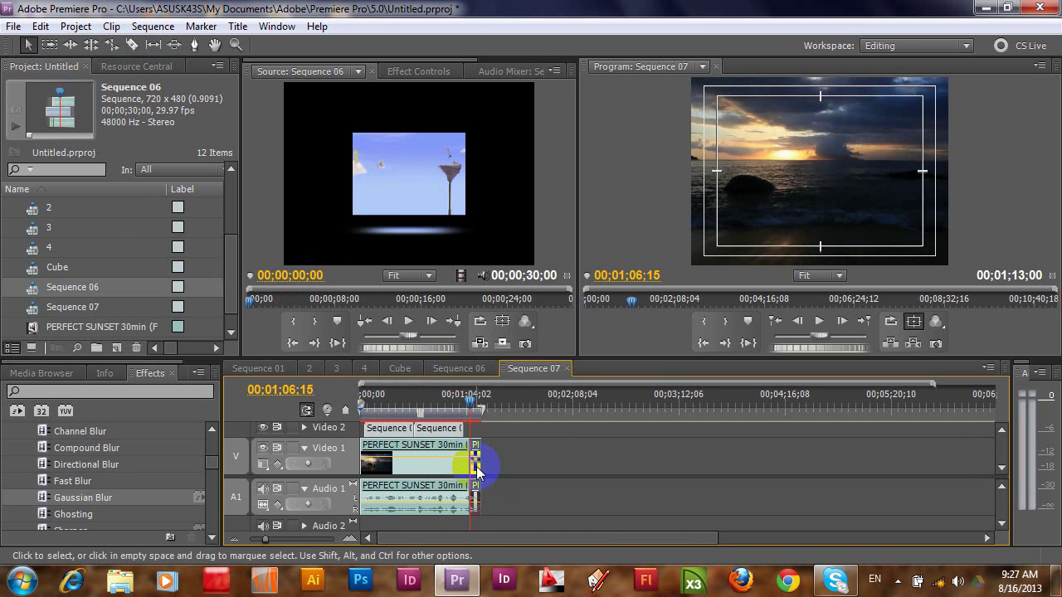
# Delete the sunset piece after the cut and scrub to preview the cube over the sunset.
pyautogui.press('Delete')
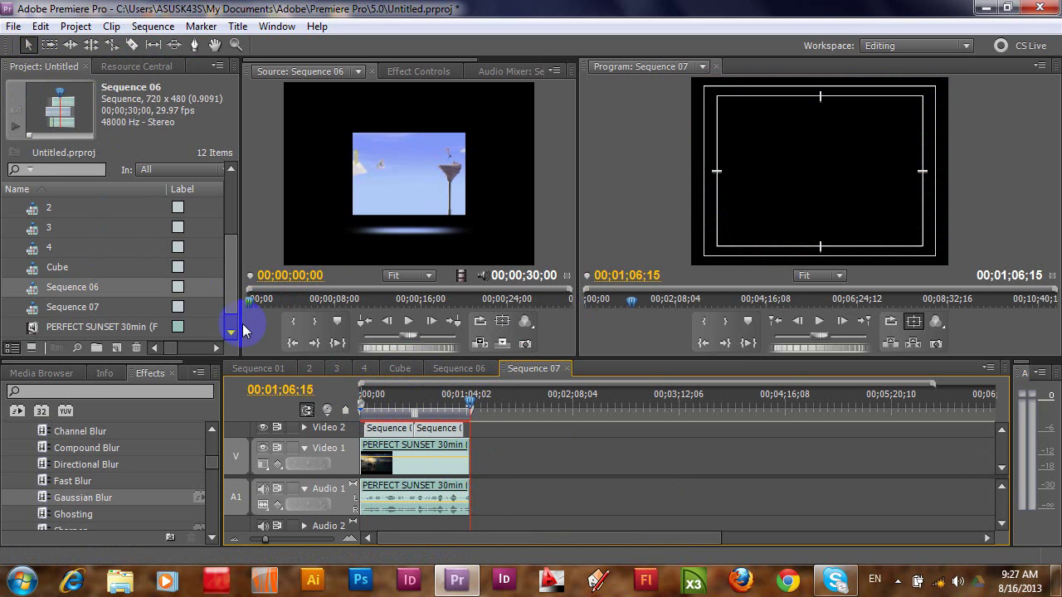
pyautogui.click(375, 402)
pyautogui.moveTo(375, 401)
pyautogui.mouseDown()
pyautogui.moveTo(449, 410)
pyautogui.moveTo(420, 406)
pyautogui.mouseUp()
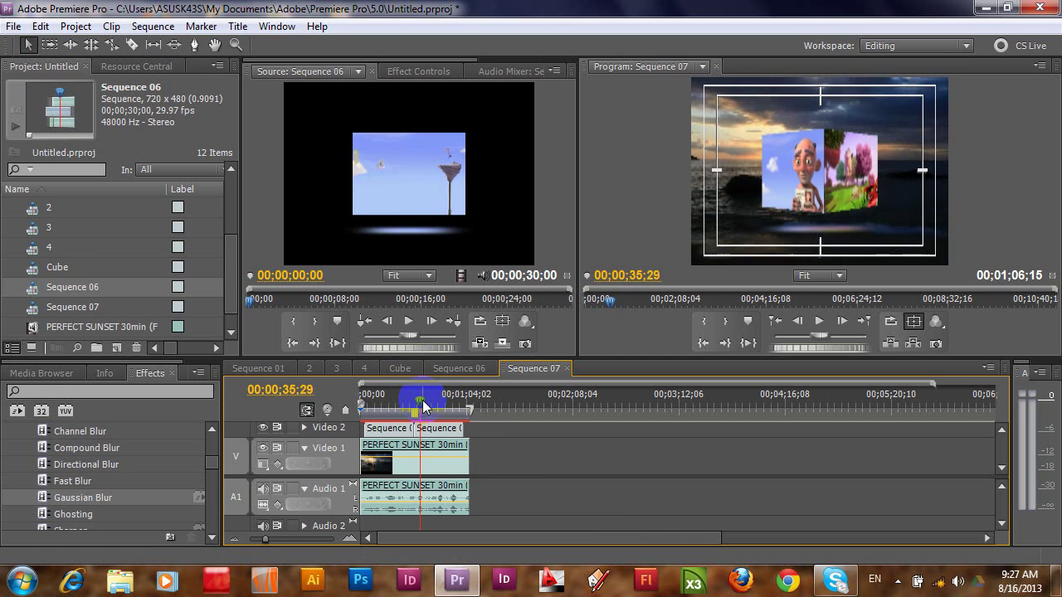
pyautogui.moveTo(87, 322); pyautogui.dragTo(47, 314)
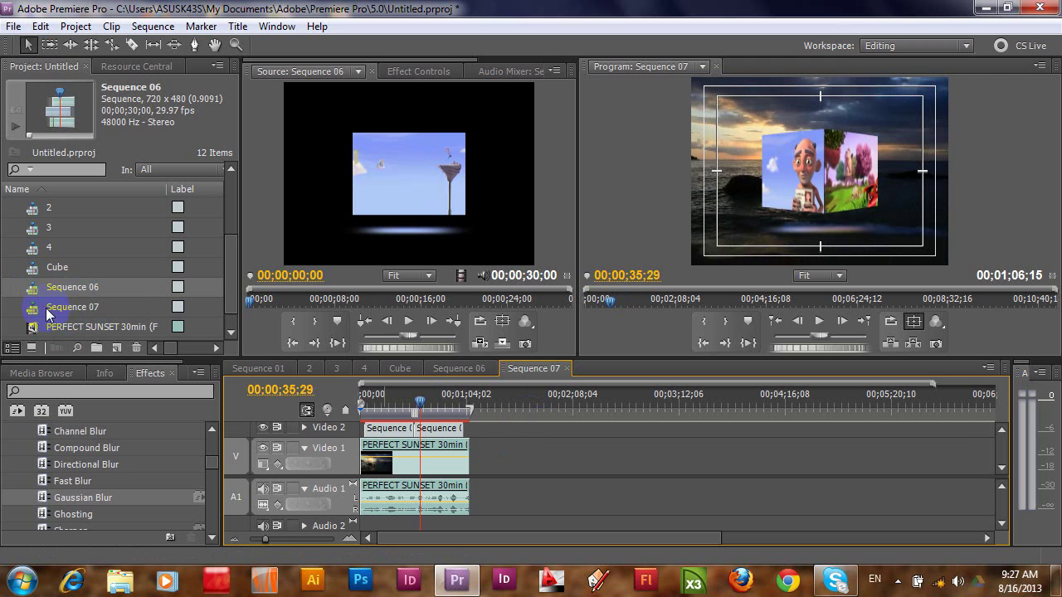
pyautogui.click(395, 432)
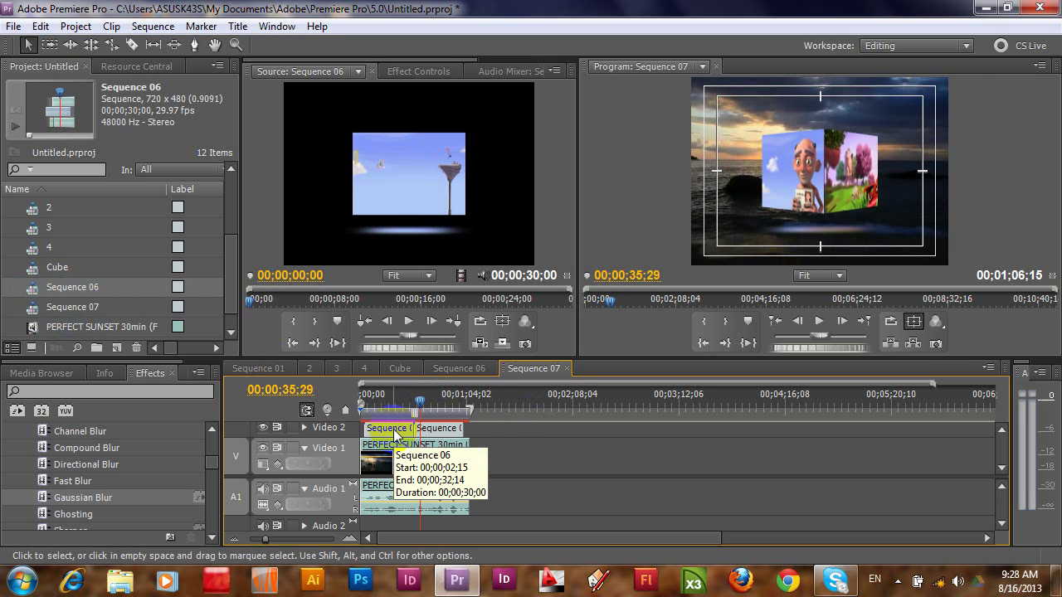
# Create a new empty Sequence 08 with the DV-NTSC Standard 48kHz preset.
pyautogui.moveTo(315, 237); pyautogui.dragTo(493, 237)
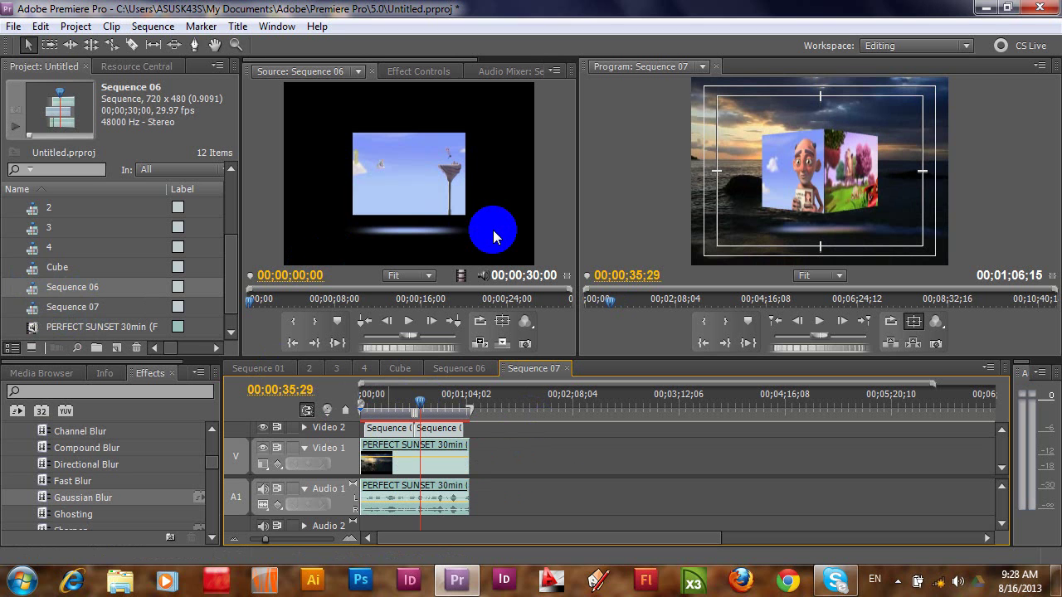
pyautogui.click(437, 211)
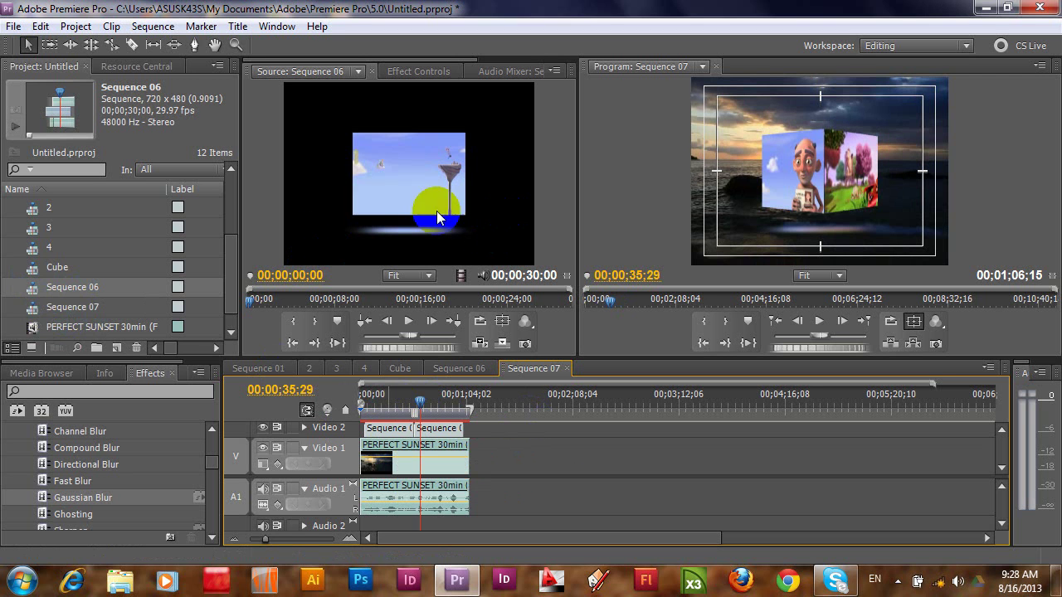
pyautogui.click(117, 349)
pyautogui.click(162, 369)
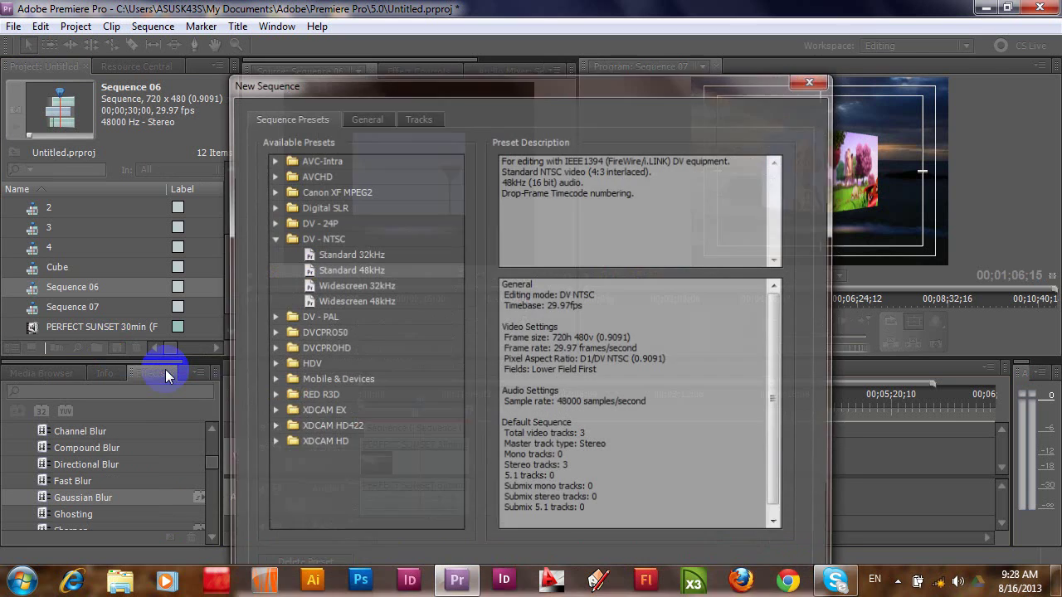
pyautogui.press('Return')
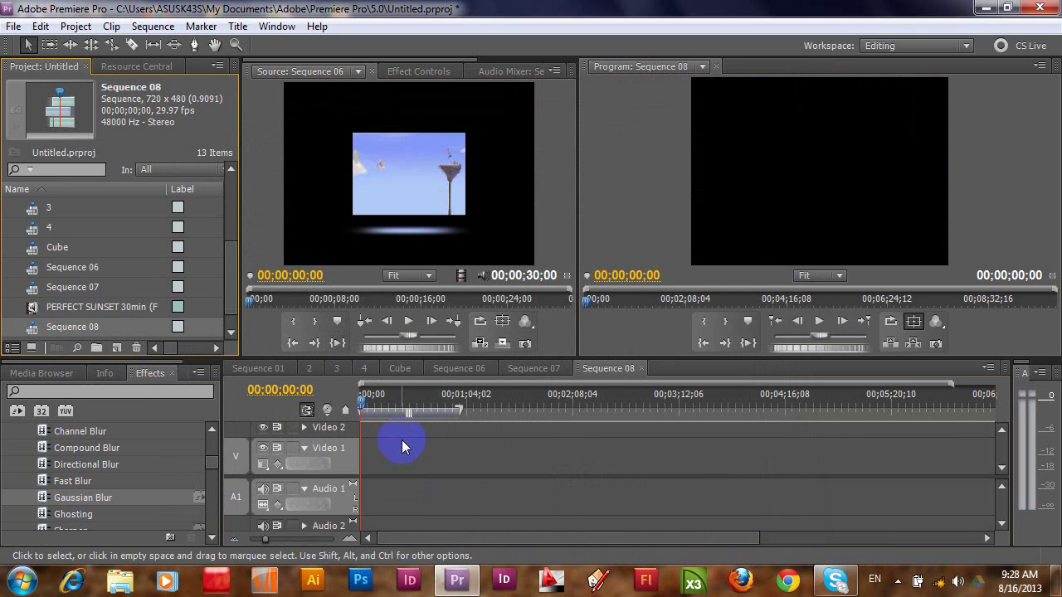
# Lay the PERFECT SUNSET clip at the start of Sequence 08 and park the playhead at 00;00;09;00.
pyautogui.click(34, 313)
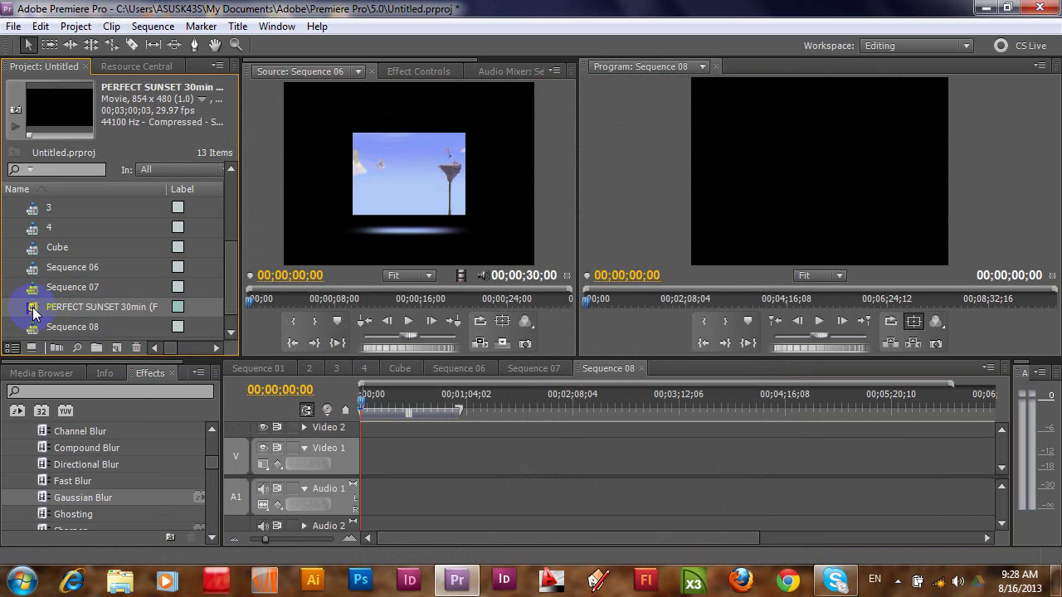
pyautogui.moveTo(33, 311); pyautogui.dragTo(382, 442)
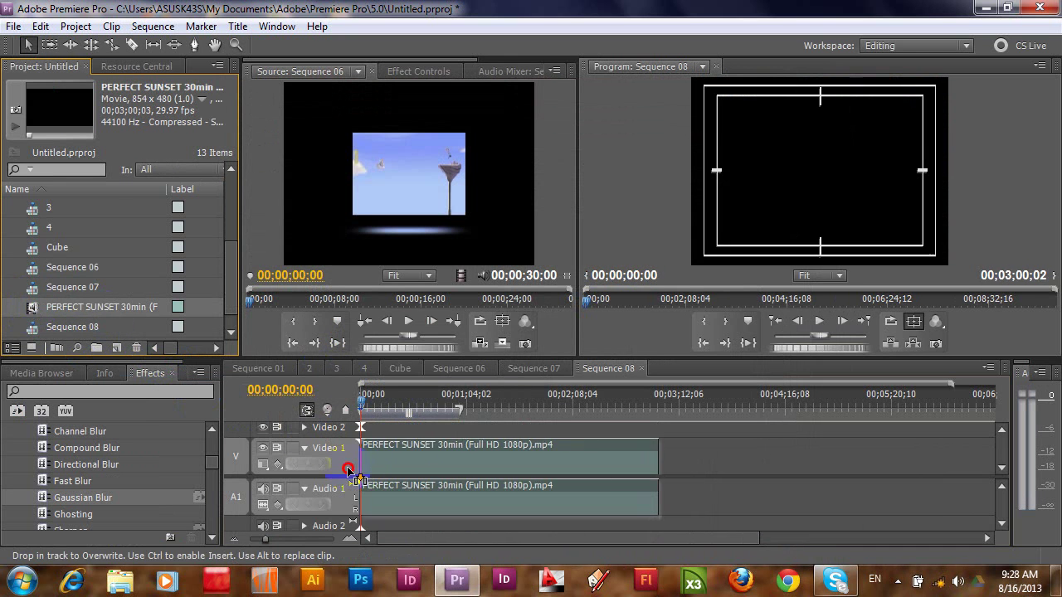
pyautogui.moveTo(362, 396); pyautogui.dragTo(378, 410)
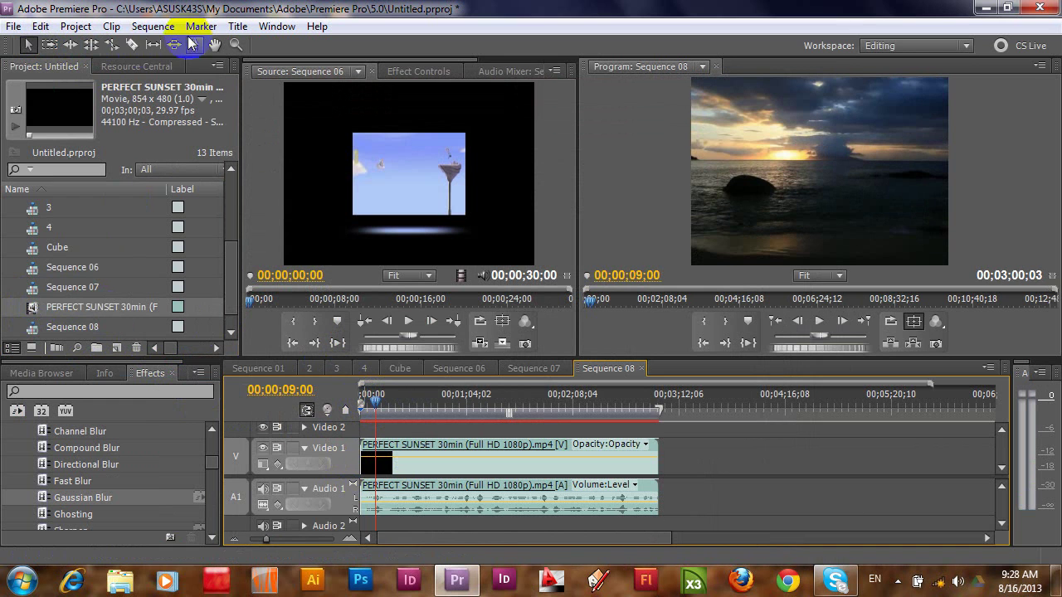
# Razor-cut the sunset at 9 seconds and slide the long piece to the start, running 00;02;51;01.
pyautogui.click(132, 45)
pyautogui.click(377, 440)
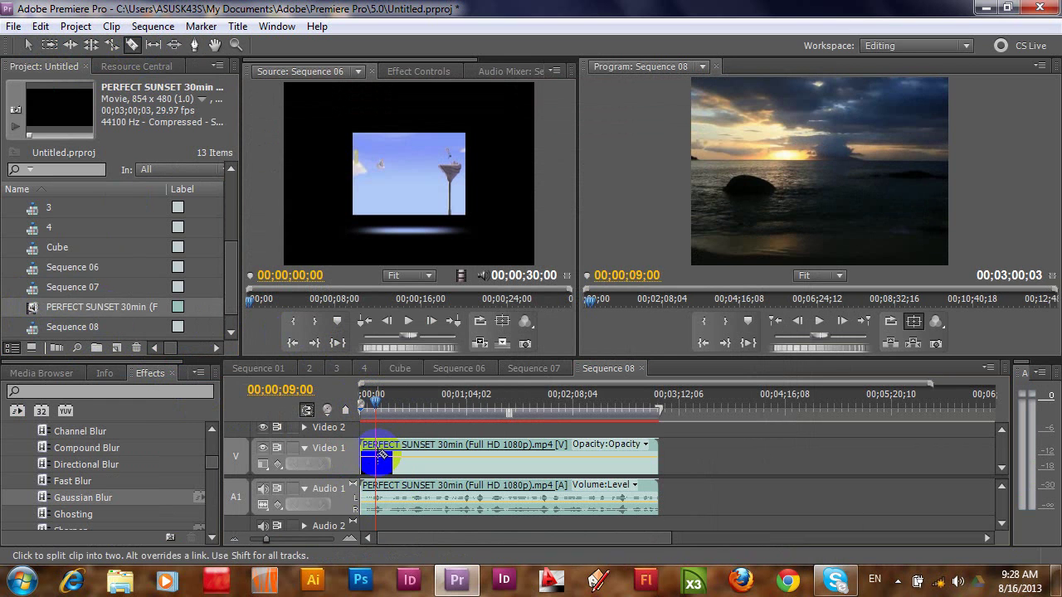
pyautogui.click(31, 48)
pyautogui.click(371, 487)
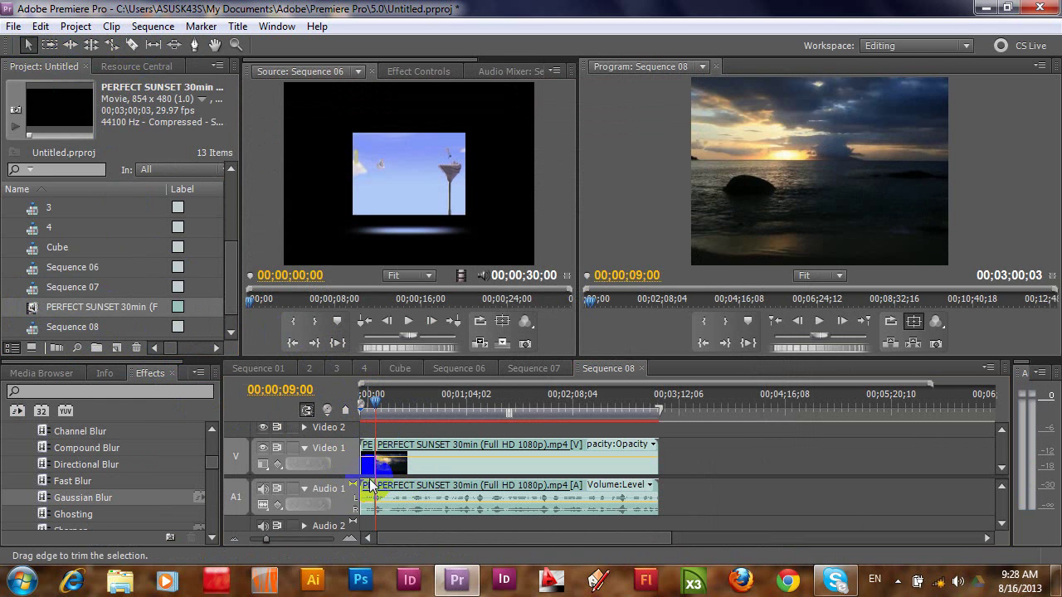
pyautogui.click(369, 463)
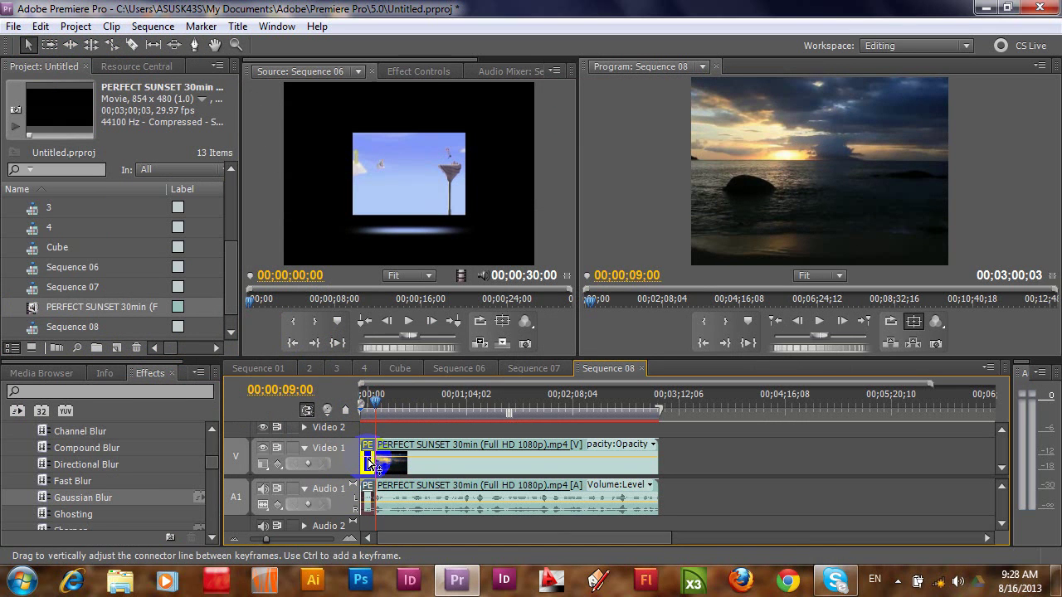
pyautogui.moveTo(474, 470); pyautogui.dragTo(460, 467)
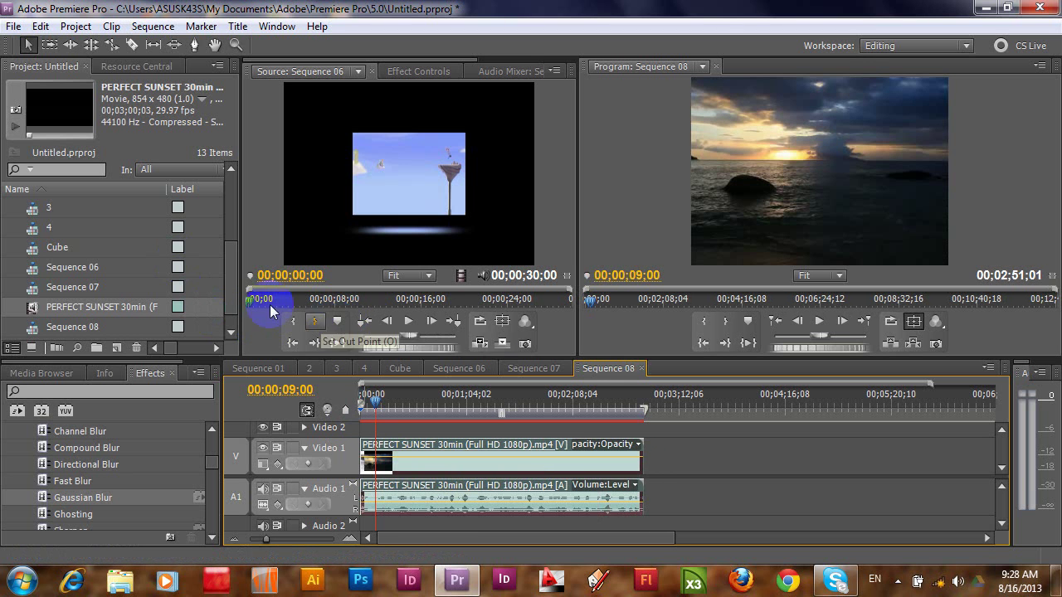
# Drop Sequence 06 onto Video 2 at the start of Sequence 08.
pyautogui.click(39, 267)
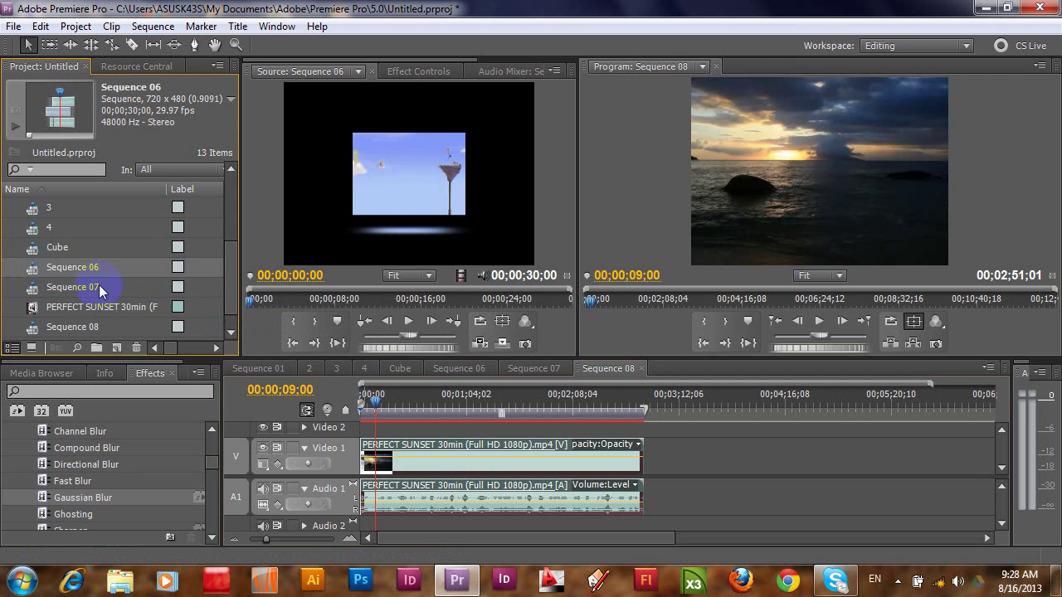
pyautogui.moveTo(463, 279); pyautogui.dragTo(117, 271)
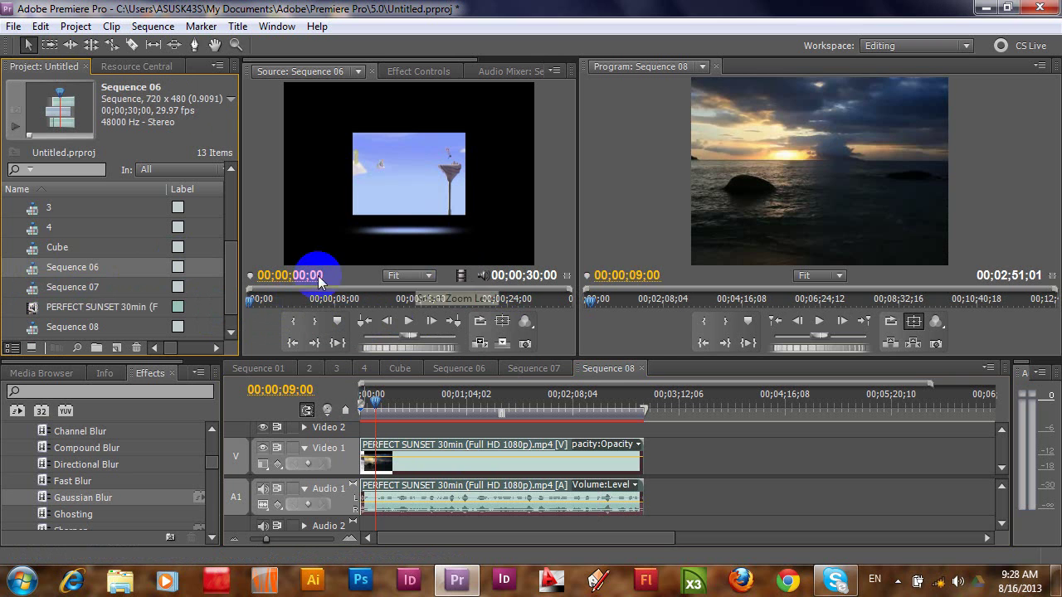
pyautogui.click(463, 277)
pyautogui.moveTo(463, 278); pyautogui.dragTo(405, 429)
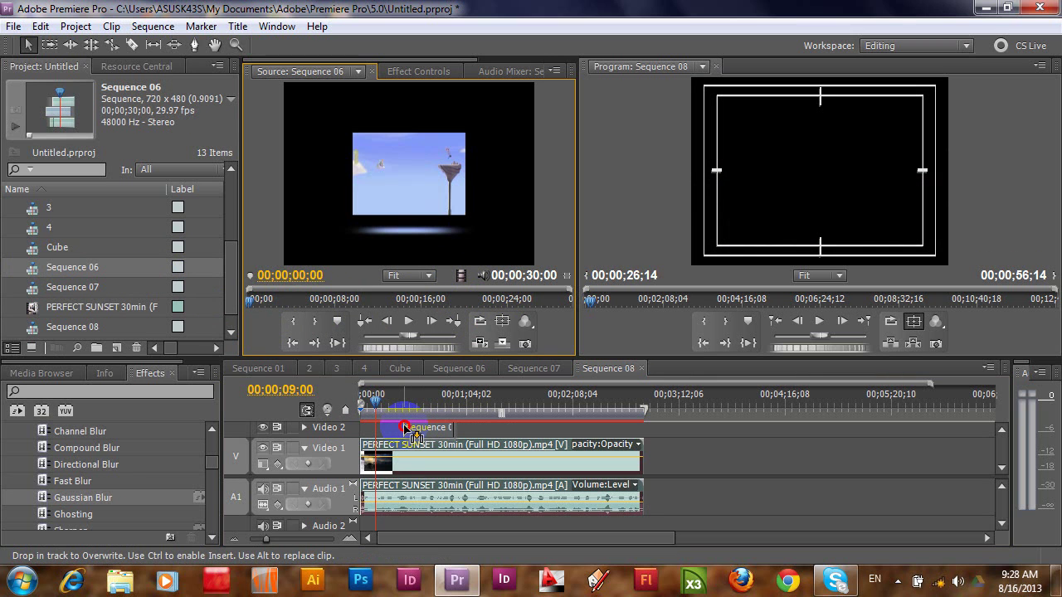
pyautogui.moveTo(405, 429); pyautogui.dragTo(398, 427)
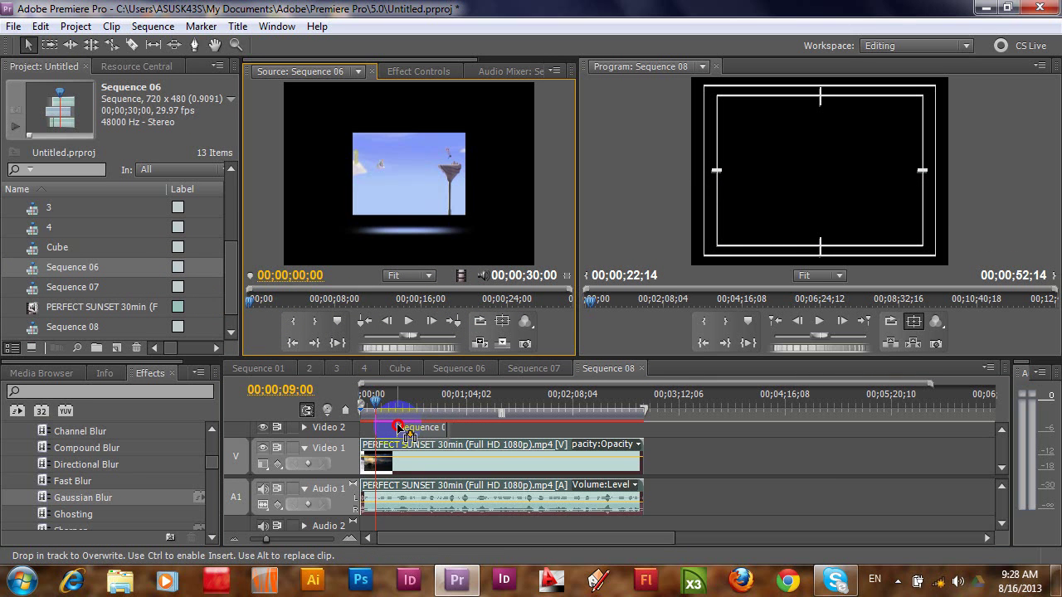
pyautogui.moveTo(398, 427); pyautogui.dragTo(384, 427)
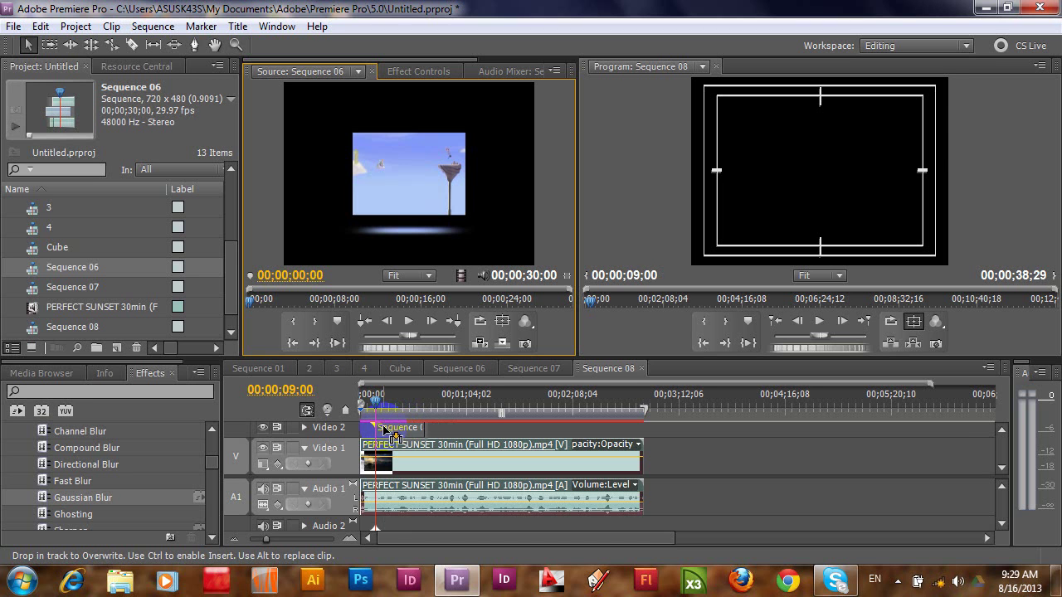
pyautogui.moveTo(390, 433); pyautogui.dragTo(388, 431)
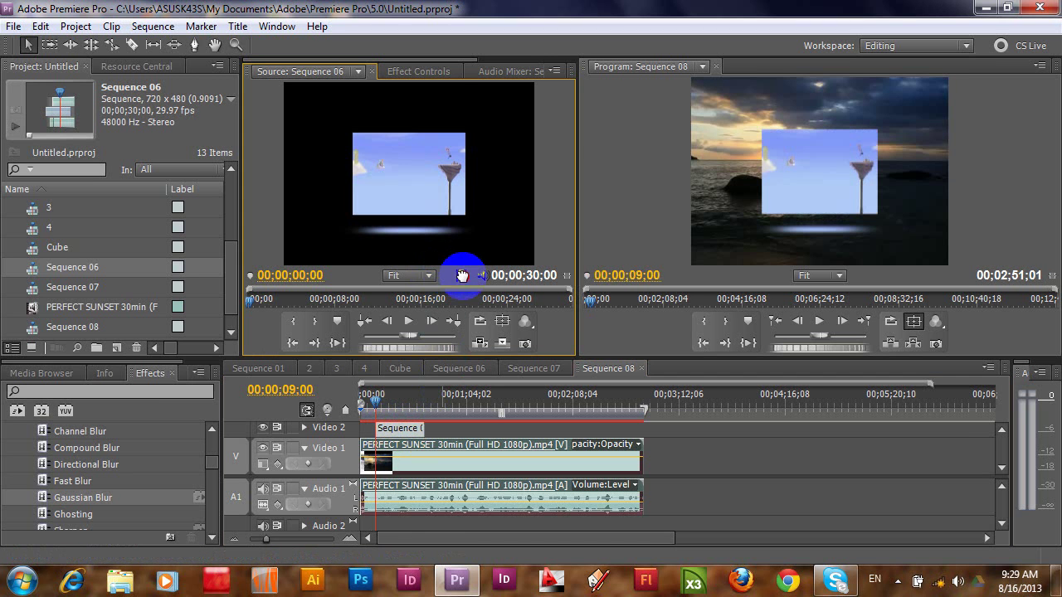
# Add a second Sequence 06 clip after the first and preview the cube at 00;00;22;29.
pyautogui.moveTo(463, 275); pyautogui.dragTo(423, 431)
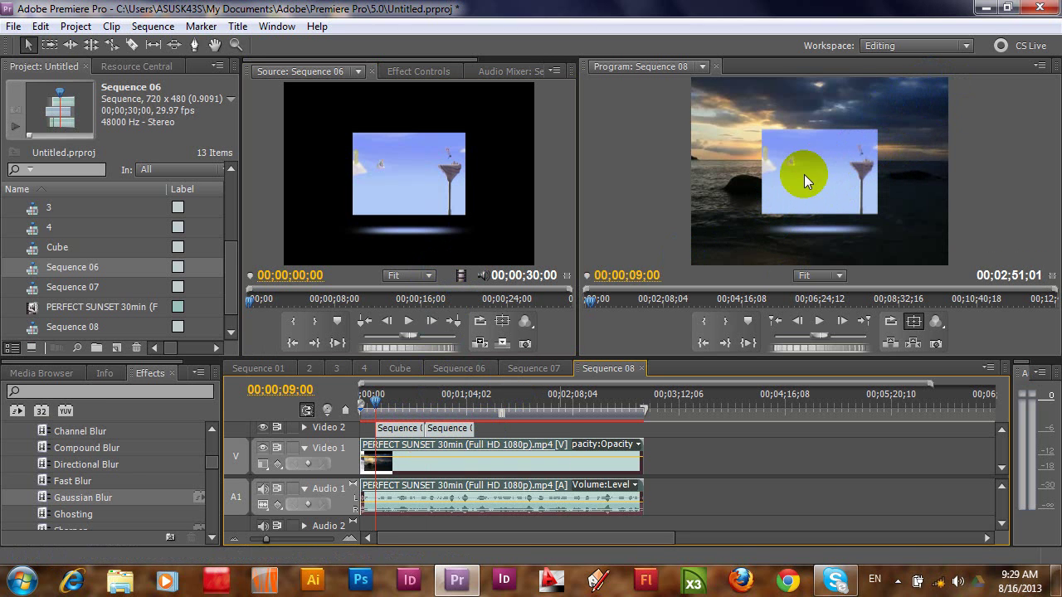
pyautogui.click(398, 431)
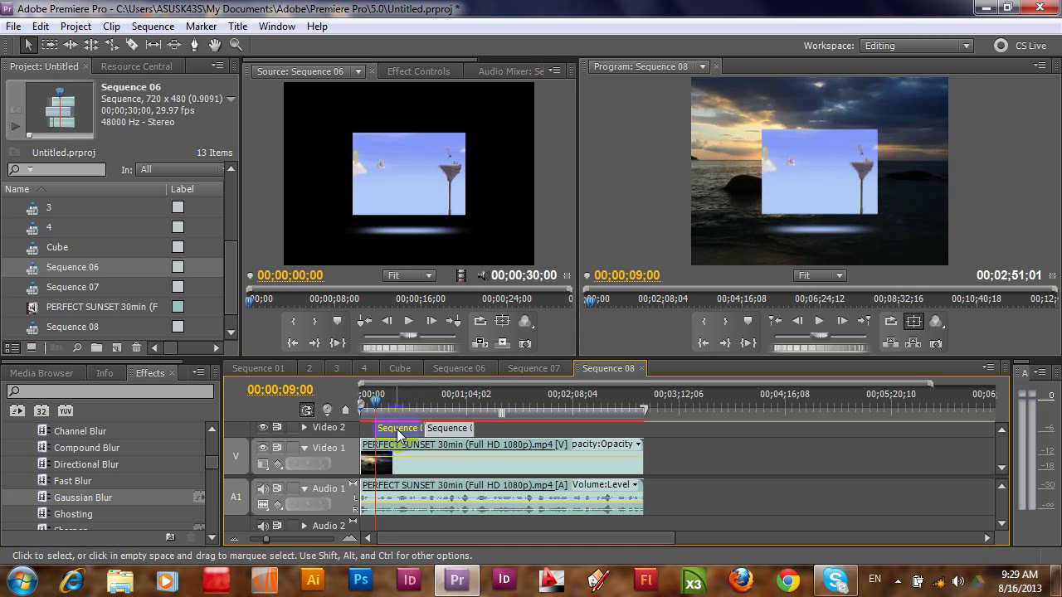
pyautogui.click(398, 404)
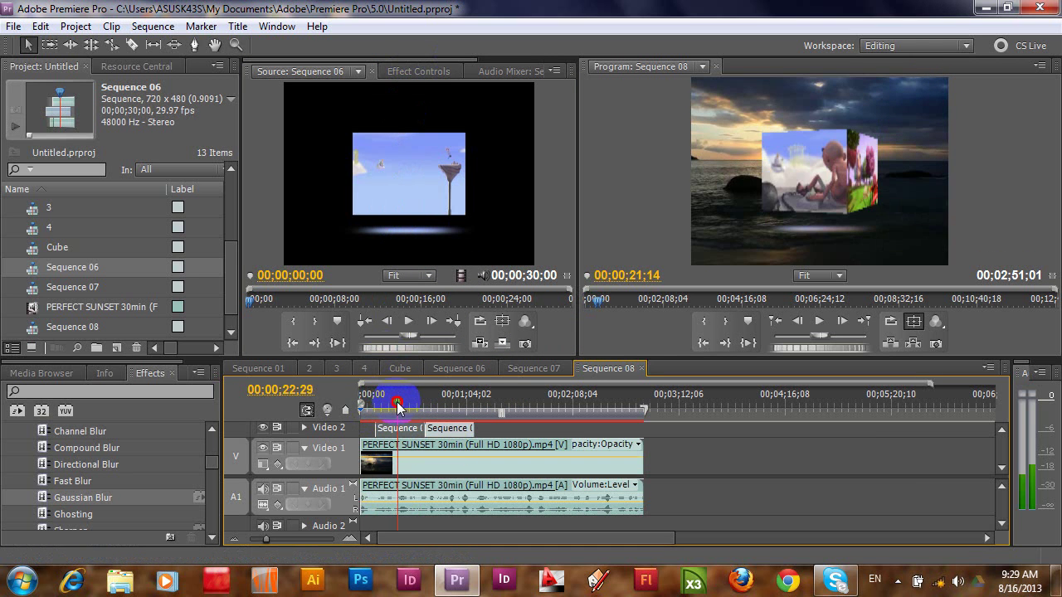
# Set the first Sequence 06 clip's Motion Position to 499.0, 150.0 and save the project.
pyautogui.click(411, 72)
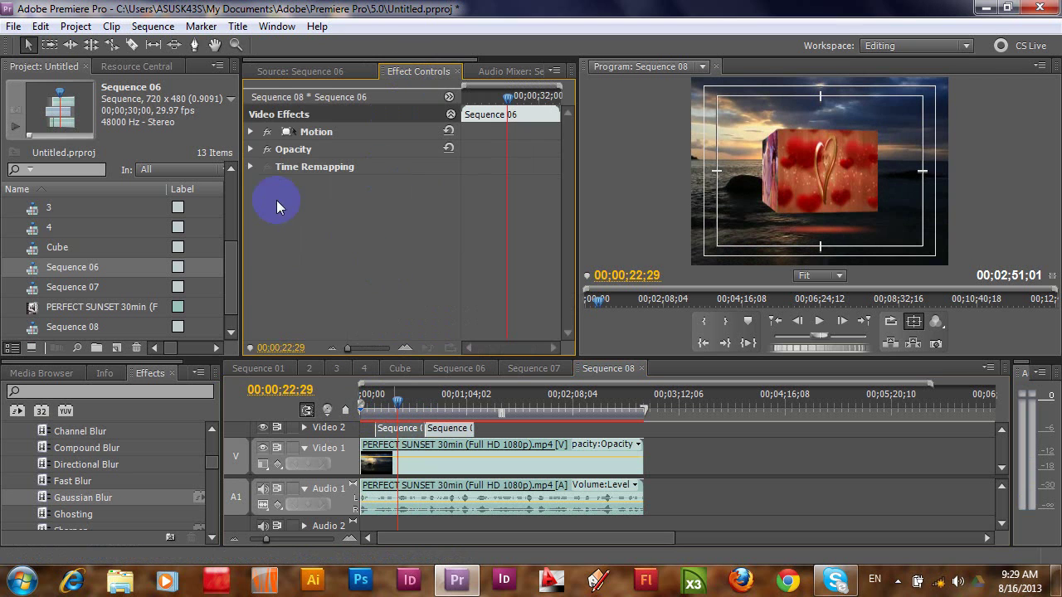
pyautogui.click(250, 132)
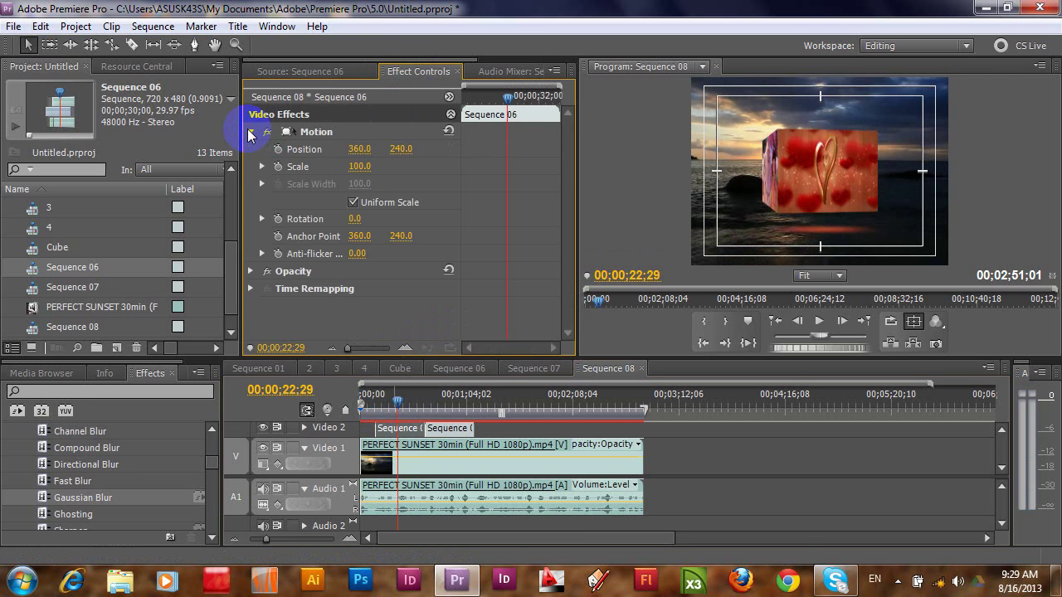
pyautogui.click(359, 148)
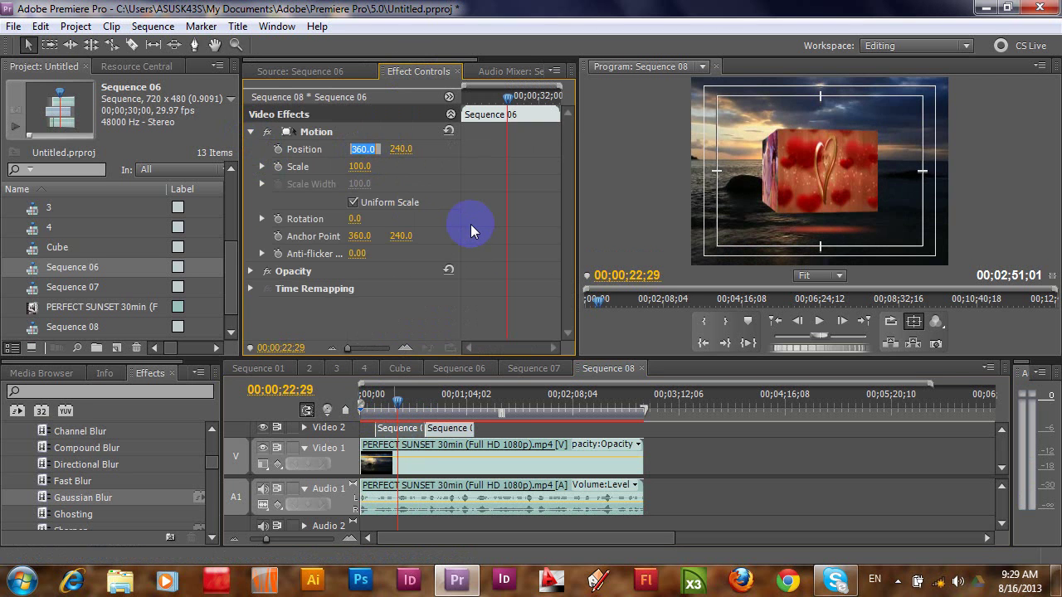
pyautogui.hotkey('ctrl', 's')
pyautogui.click(354, 150)
pyautogui.write('499')
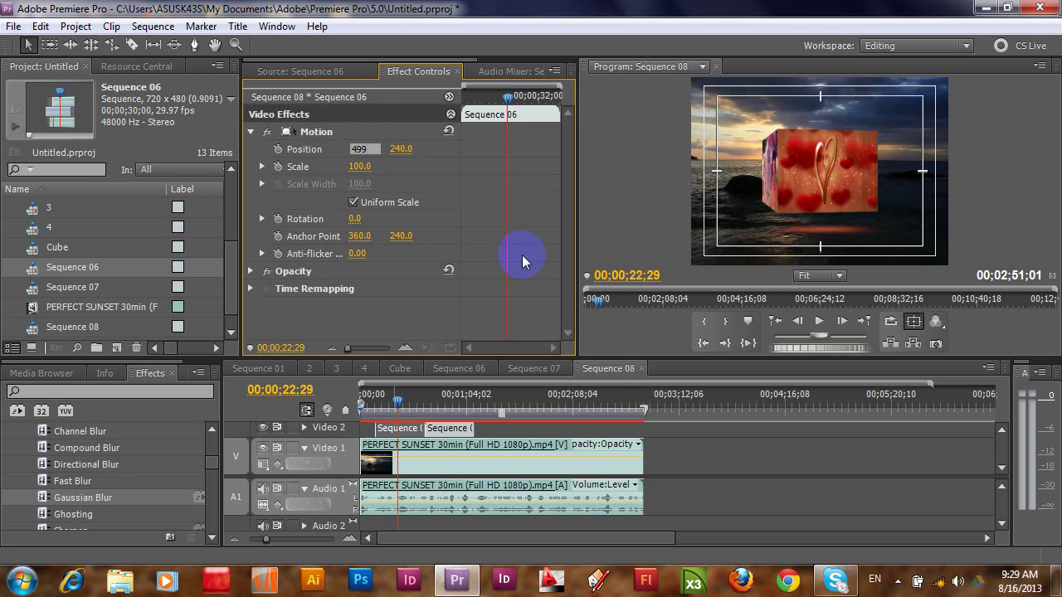
pyautogui.press('Return')
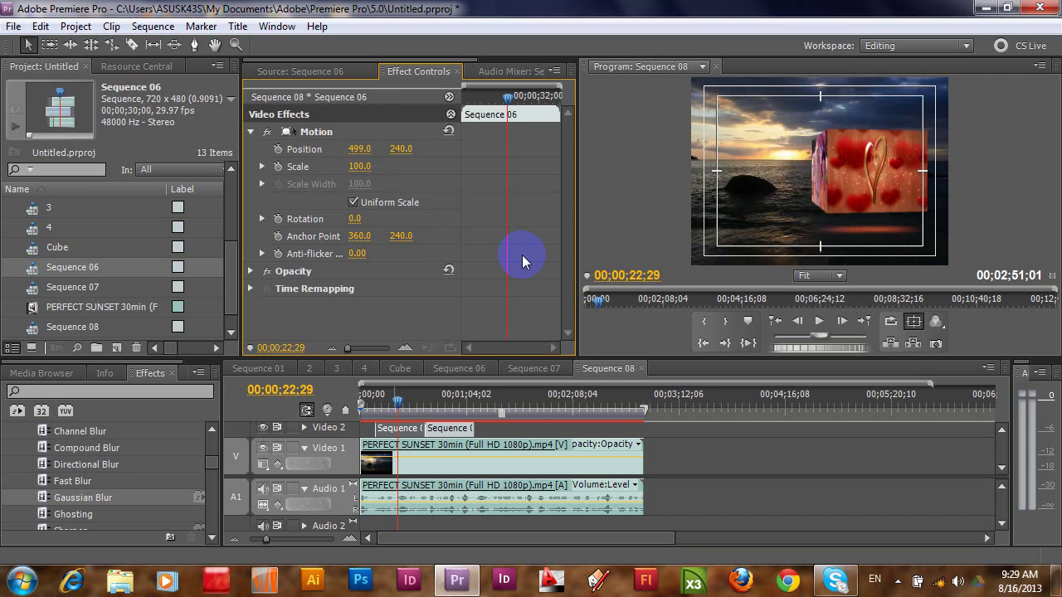
pyautogui.click(403, 150)
pyautogui.write('150')
pyautogui.press('Return')
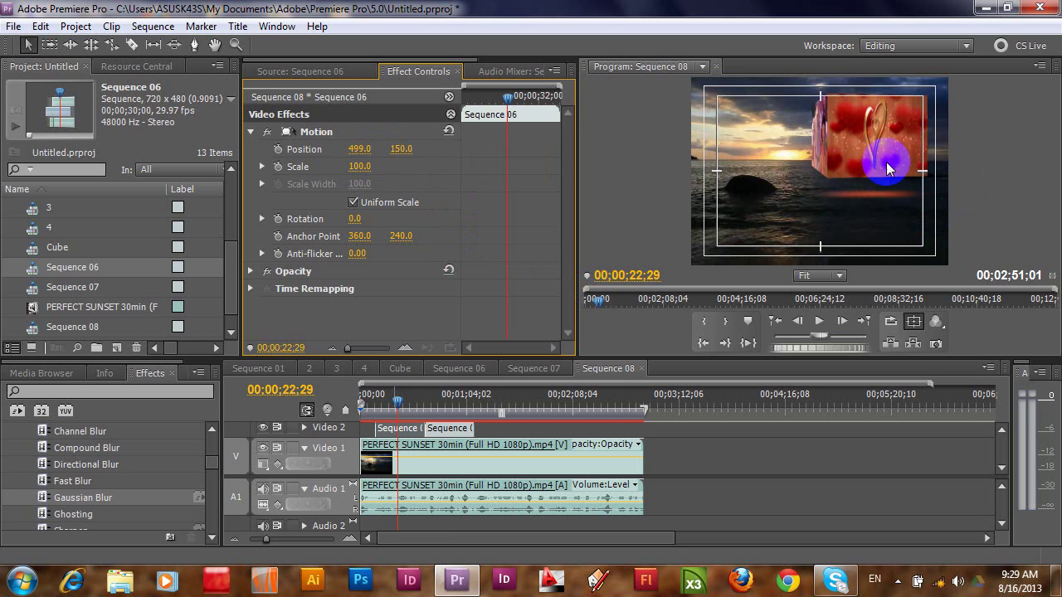
# Set the clip's Scale to 75 and scrub to 00;00;47;14 to view the second clip.
pyautogui.click(361, 167)
pyautogui.write('75')
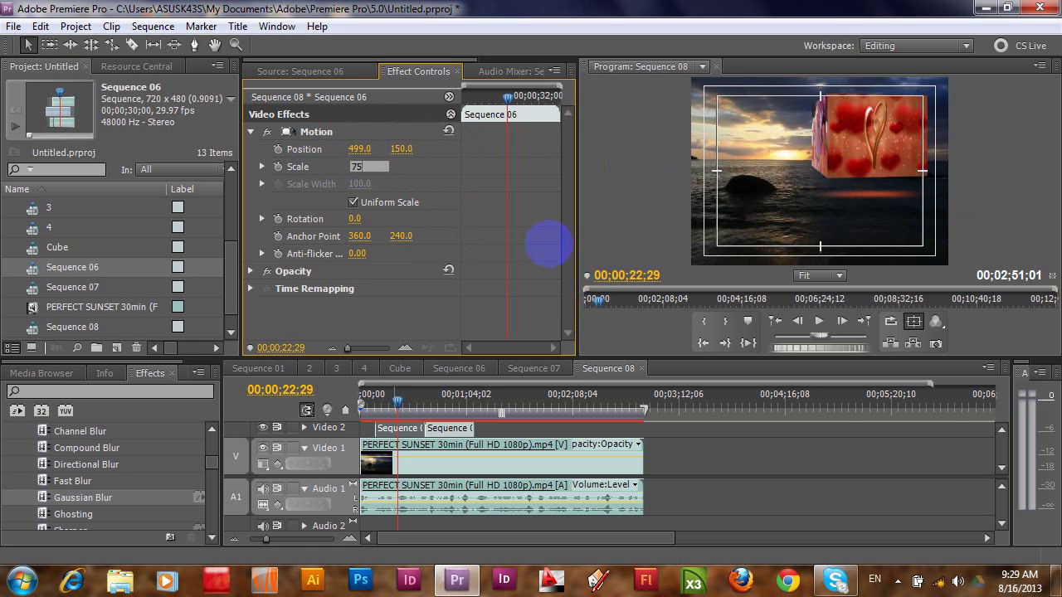
pyautogui.press('Return')
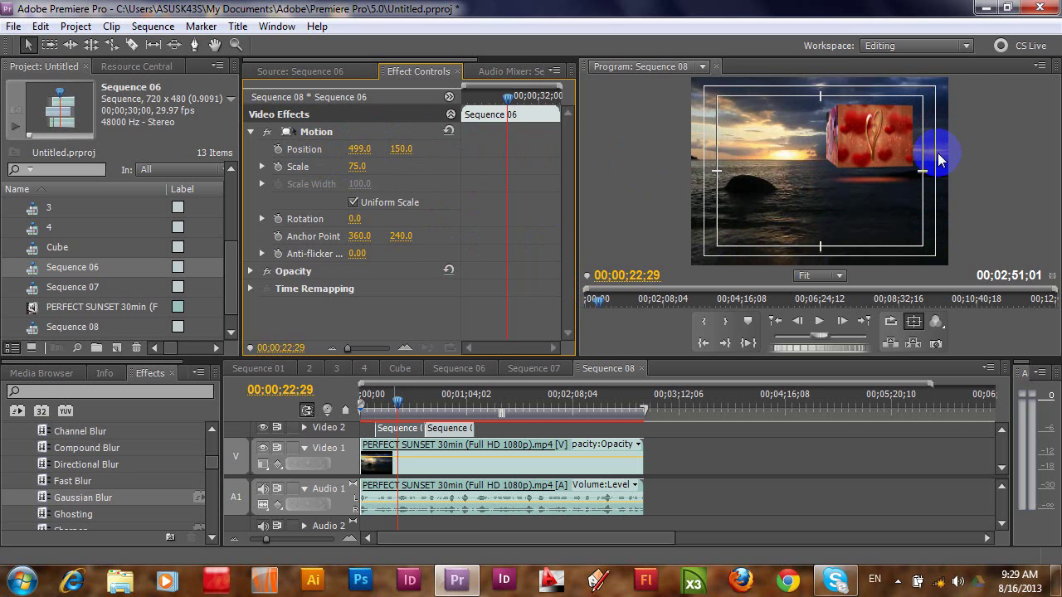
pyautogui.moveTo(406, 399); pyautogui.dragTo(439, 404)
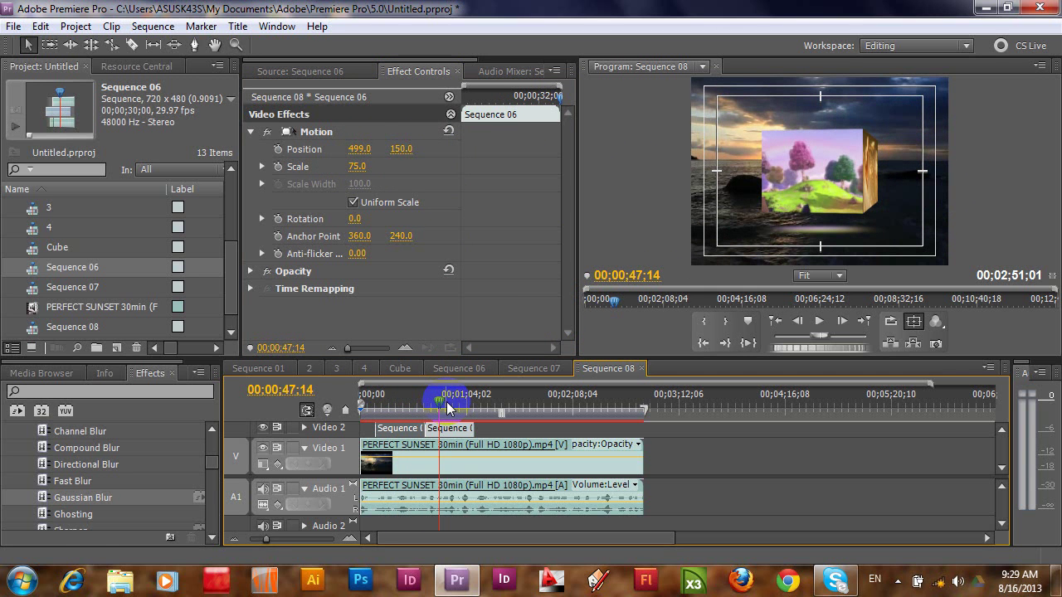
# Give the second Sequence 06 clip on Video 2 Scale 75 and Position 499.0, 150.0, then preview it.
pyautogui.click(453, 430)
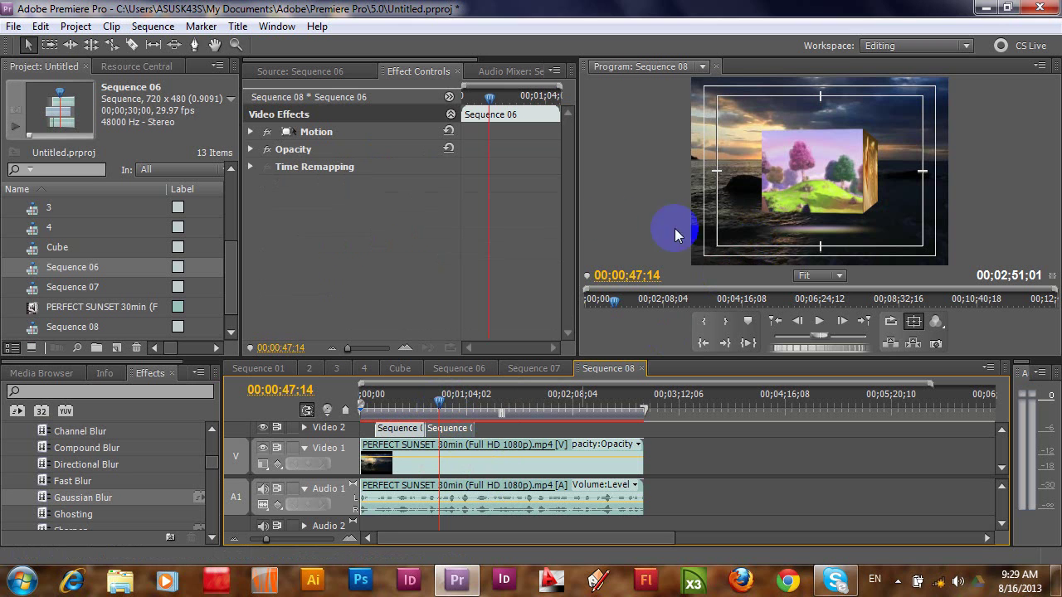
pyautogui.click(250, 132)
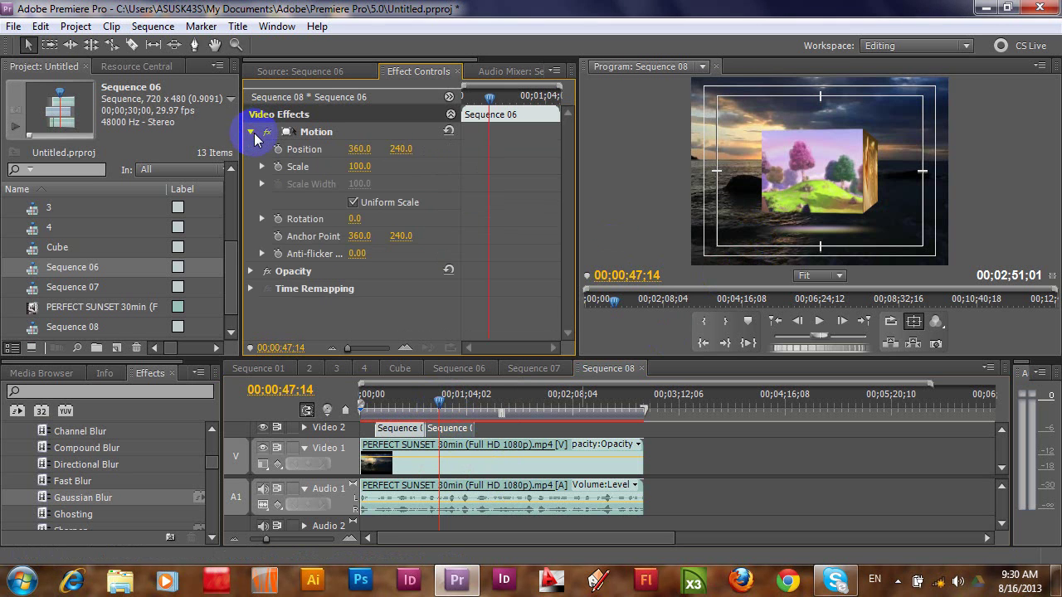
pyautogui.click(364, 166)
pyautogui.write('7')
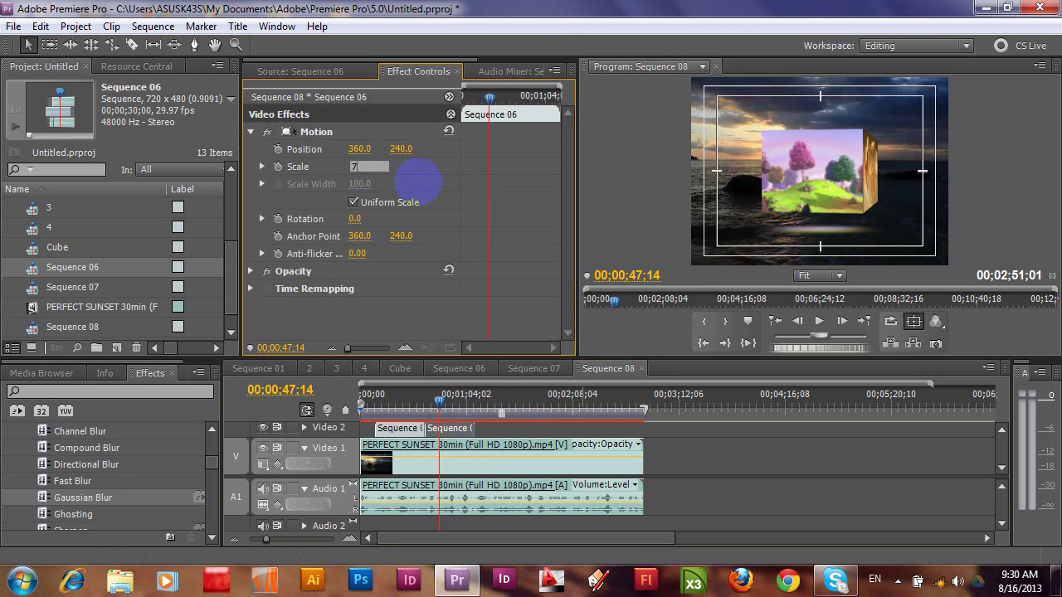
pyautogui.write('5')
pyautogui.click(361, 151)
pyautogui.write('499')
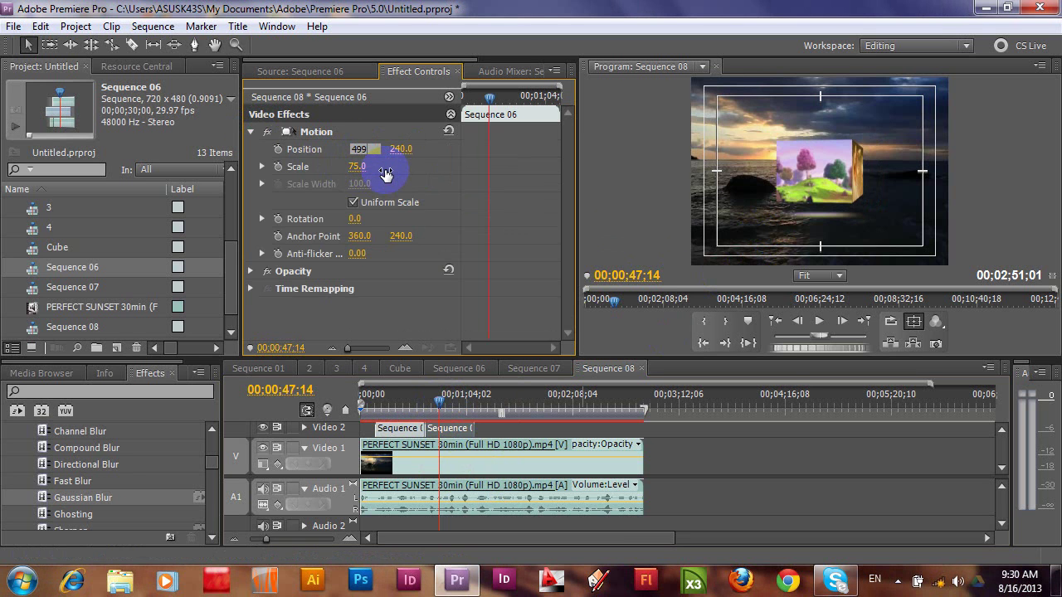
pyautogui.press('Tab')
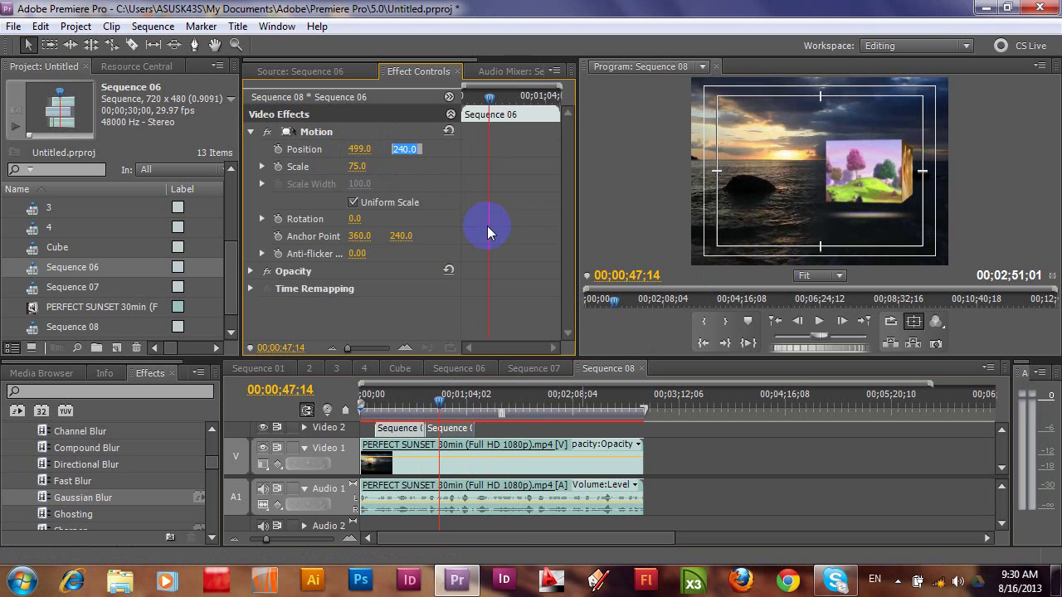
pyautogui.write('150')
pyautogui.press('Return')
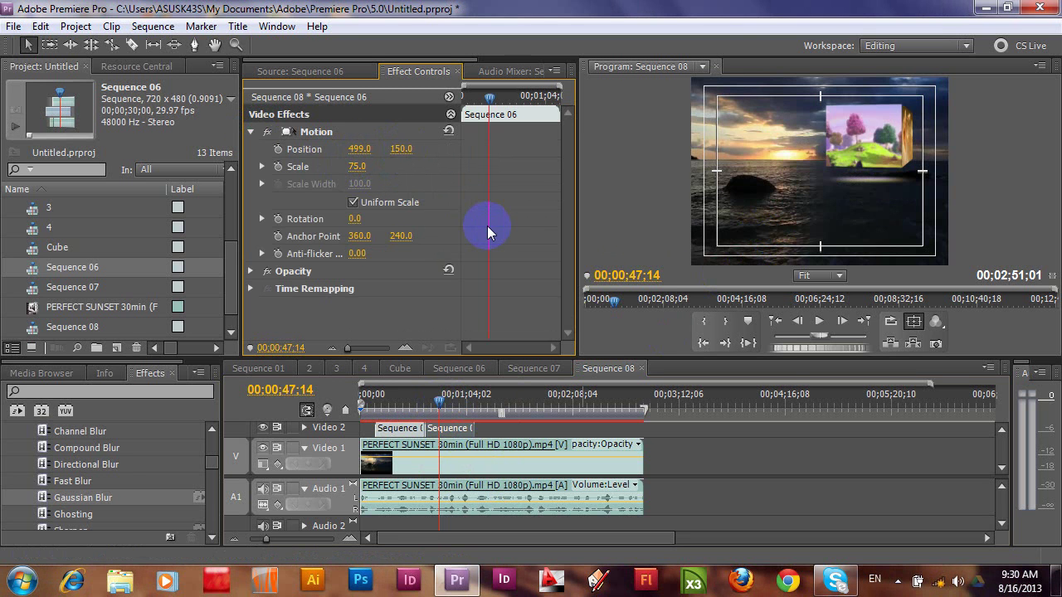
pyautogui.moveTo(448, 402)
pyautogui.mouseDown()
pyautogui.moveTo(407, 404)
pyautogui.moveTo(420, 405)
pyautogui.mouseUp()
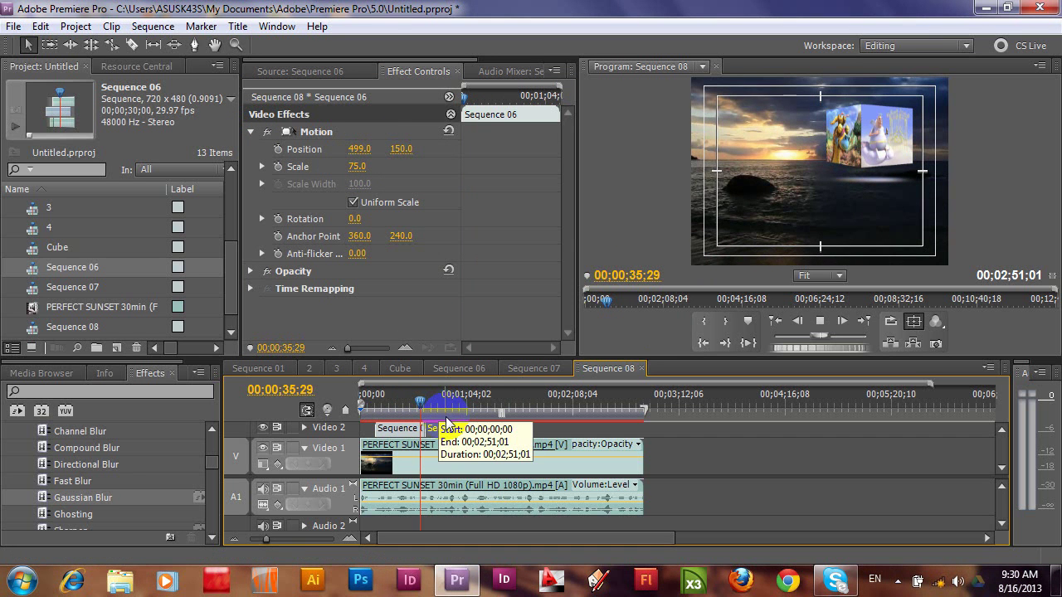
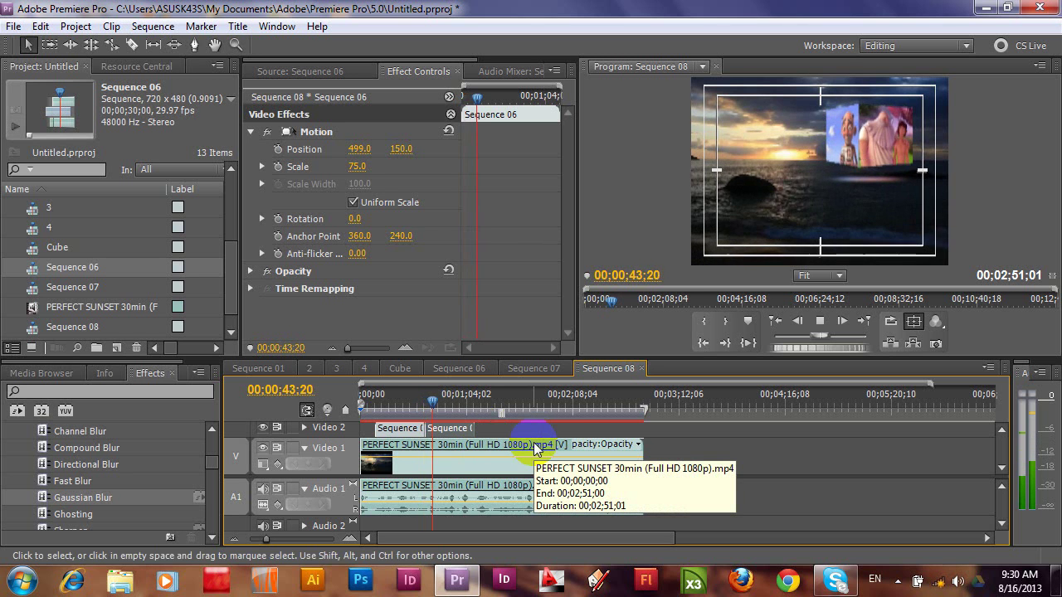
# Stop playback, expand the video tracks to show an empty Video 3, and select Sequence 07.
pyautogui.press('space')
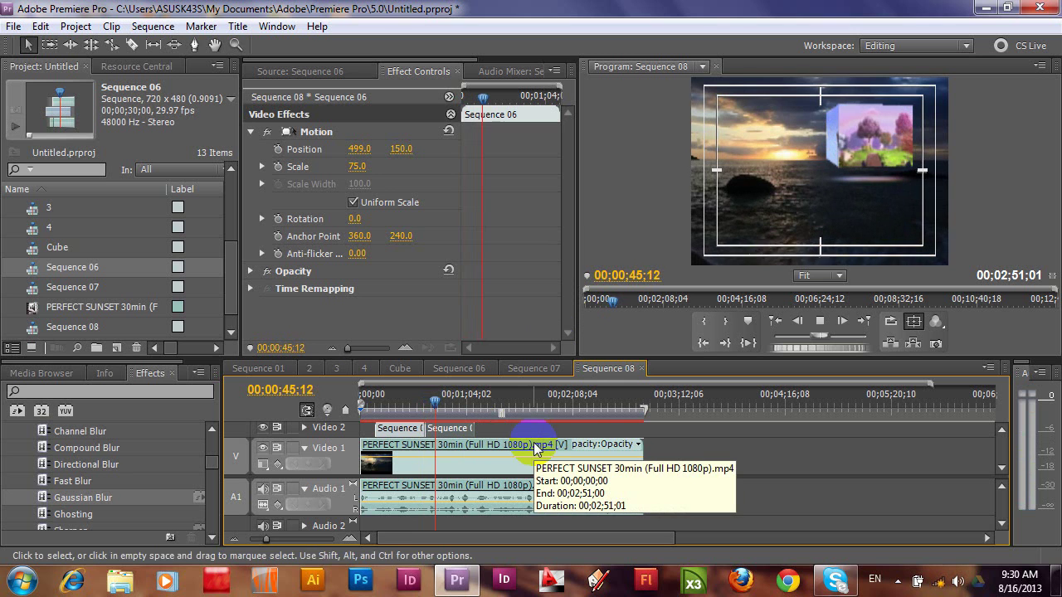
pyautogui.click(1003, 431)
pyautogui.moveTo(1004, 485); pyautogui.dragTo(1004, 512)
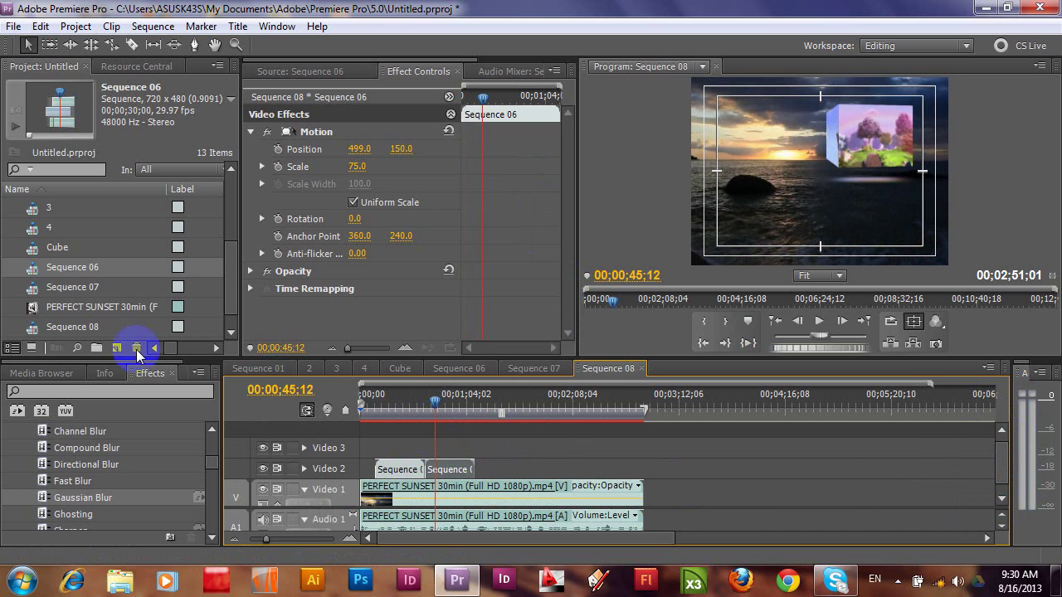
pyautogui.click(30, 290)
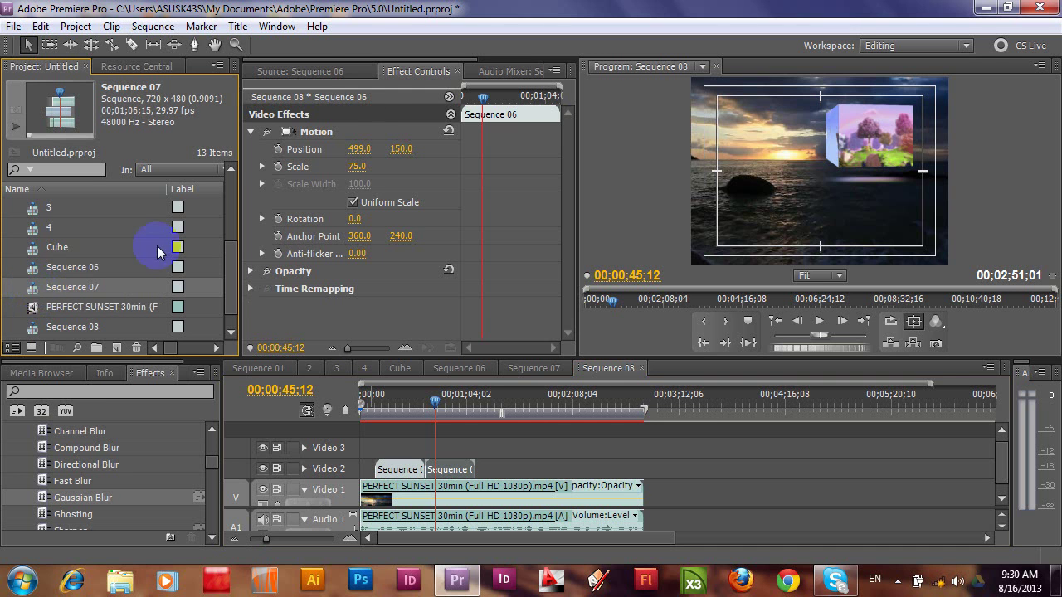
# Load Sequence 07 into the Source monitor and drop it onto a new Video 4 track at the start.
pyautogui.click(315, 72)
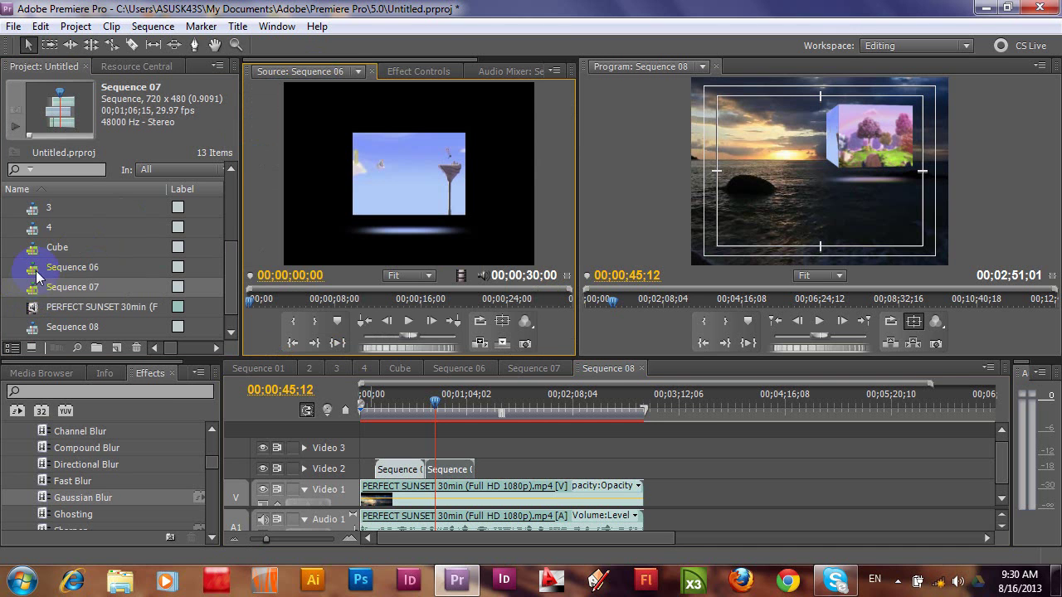
pyautogui.moveTo(42, 286); pyautogui.dragTo(377, 174)
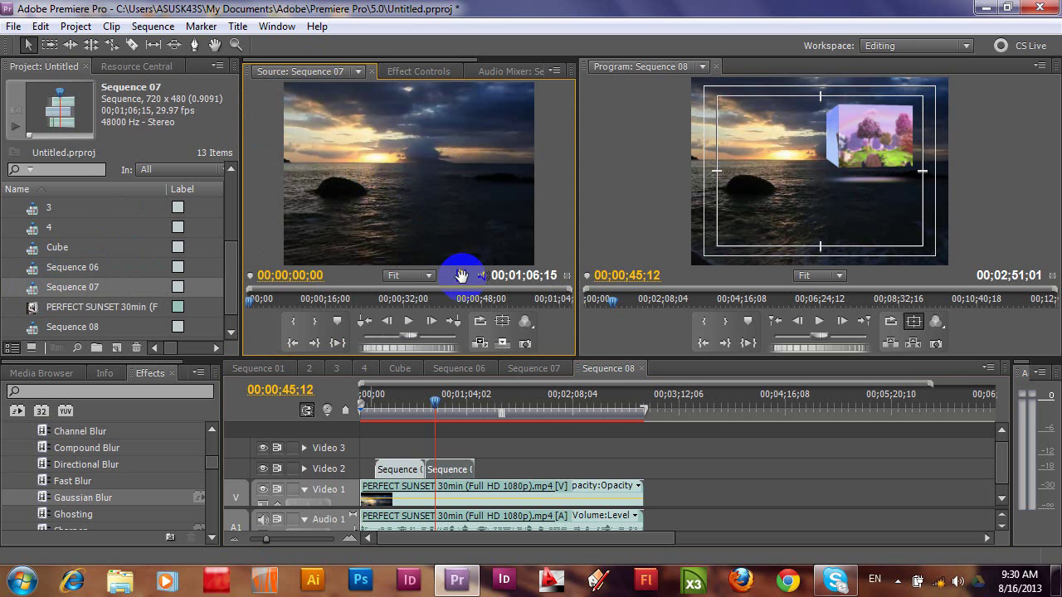
pyautogui.moveTo(461, 275)
pyautogui.mouseDown()
pyautogui.moveTo(483, 435)
pyautogui.moveTo(363, 430)
pyautogui.mouseUp()
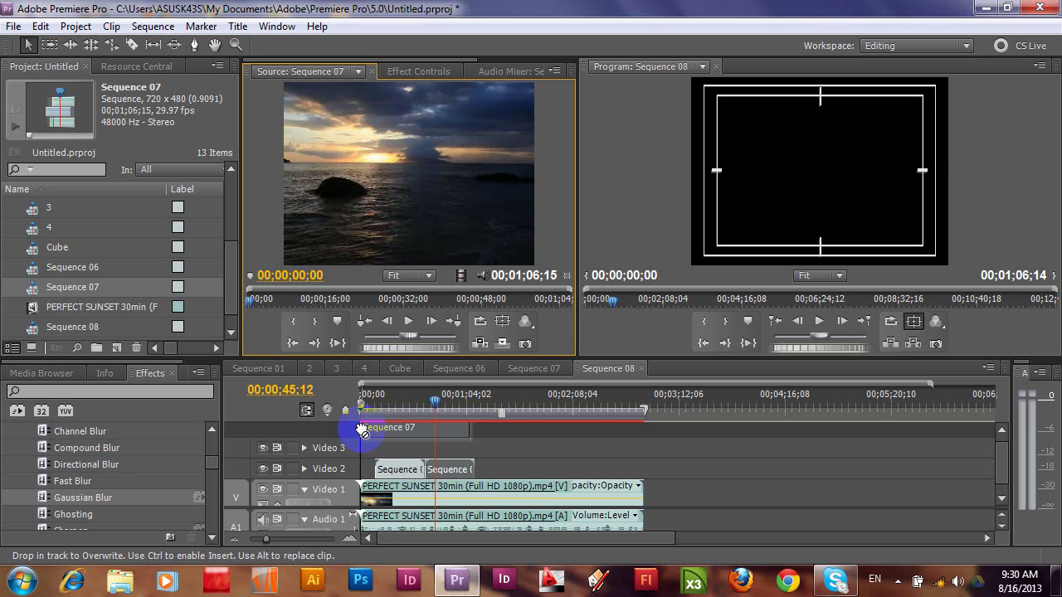
pyautogui.moveTo(362, 429); pyautogui.dragTo(363, 430)
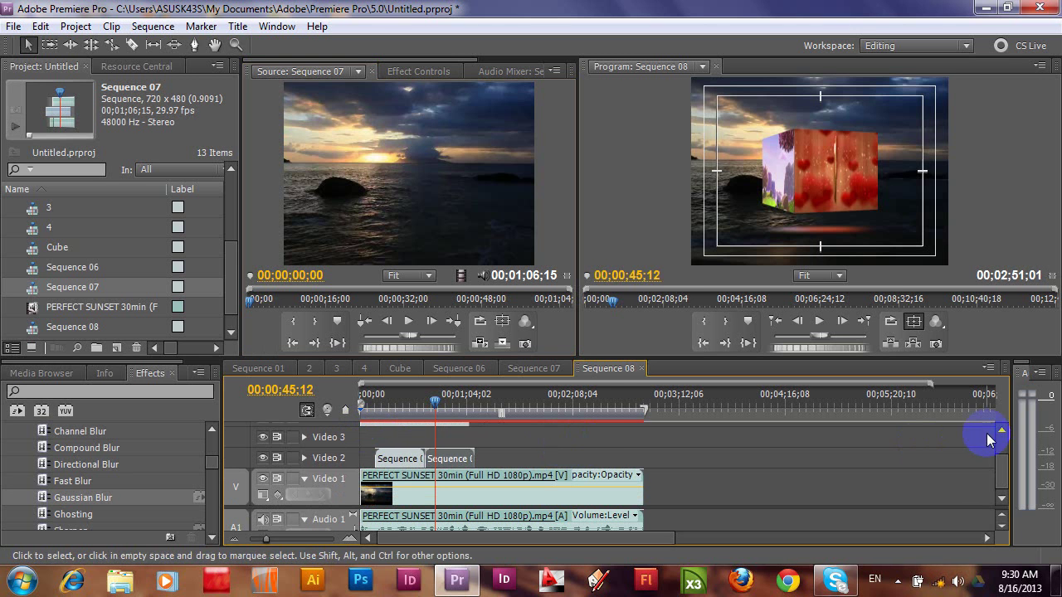
pyautogui.scroll(2, 991, 433)
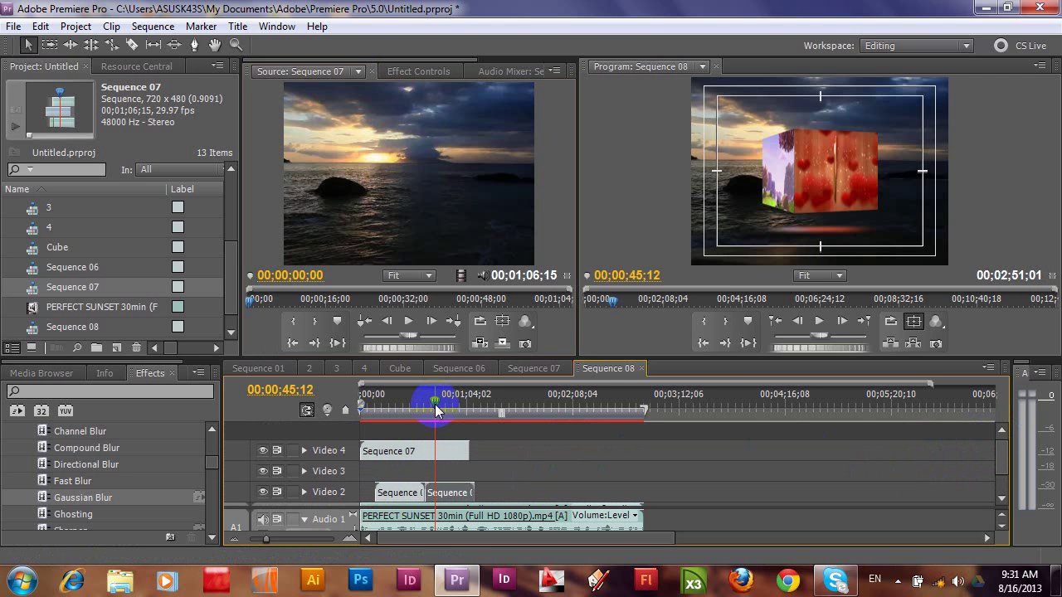
pyautogui.moveTo(433, 406); pyautogui.dragTo(370, 417)
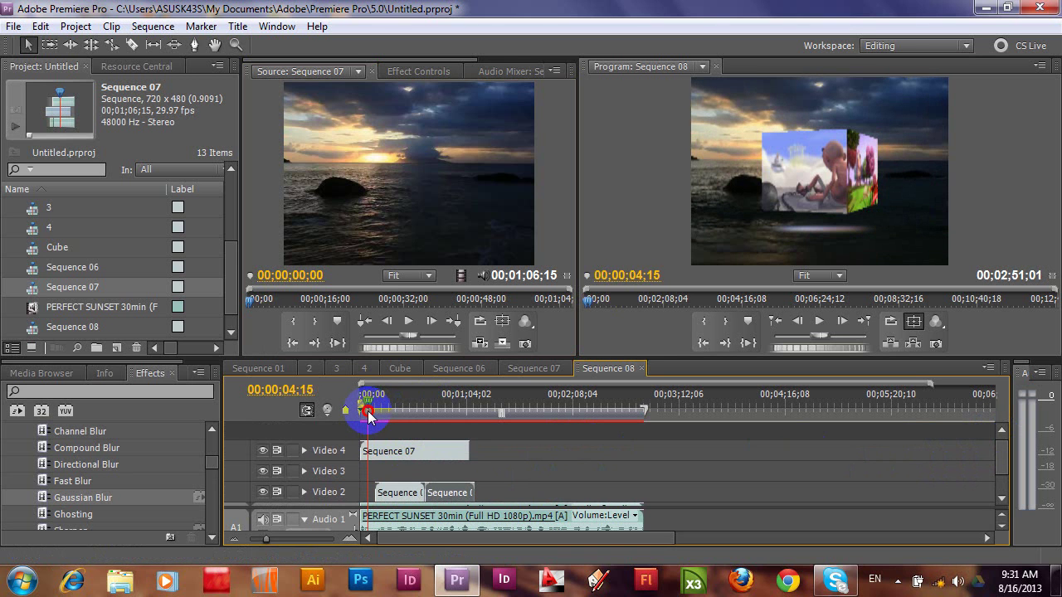
# Shift Sequence 07 slightly later and slide the second Video 2 clip two seconds earlier.
pyautogui.moveTo(388, 454); pyautogui.dragTo(397, 457)
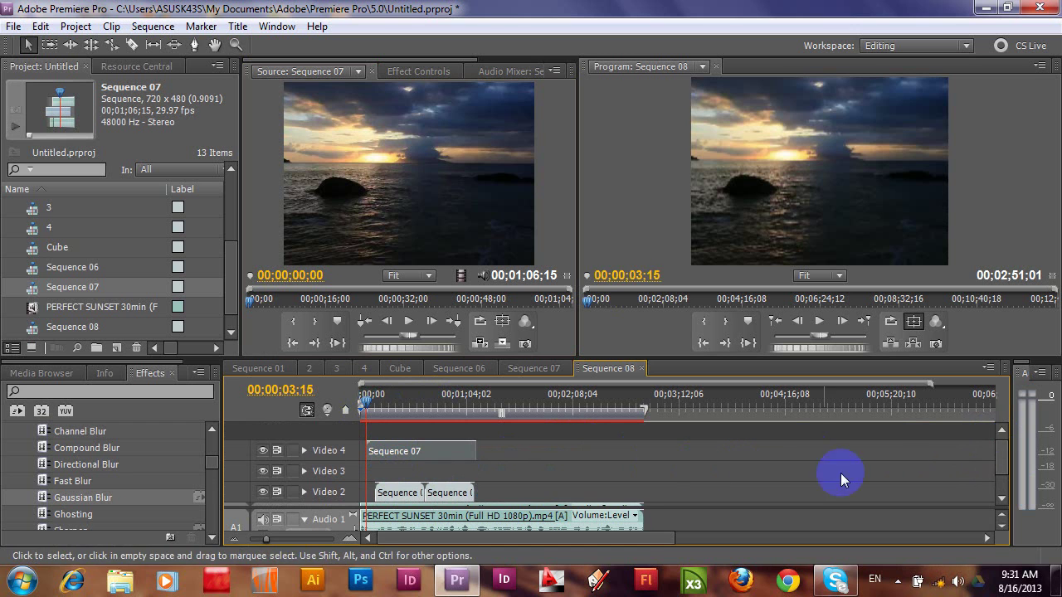
pyautogui.click(1002, 500)
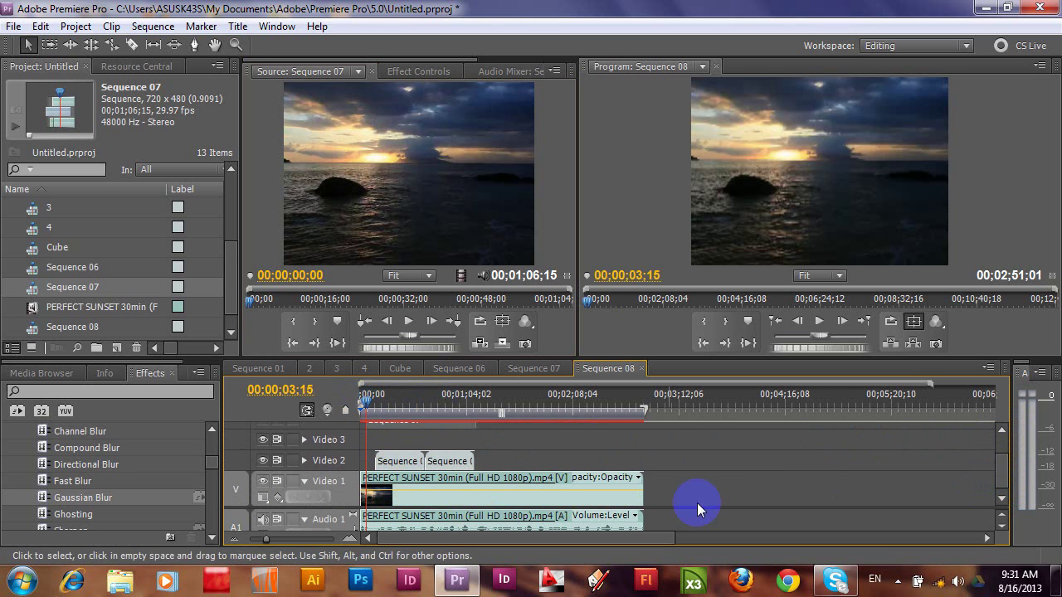
pyautogui.click(367, 398)
pyautogui.moveTo(367, 401); pyautogui.dragTo(371, 399)
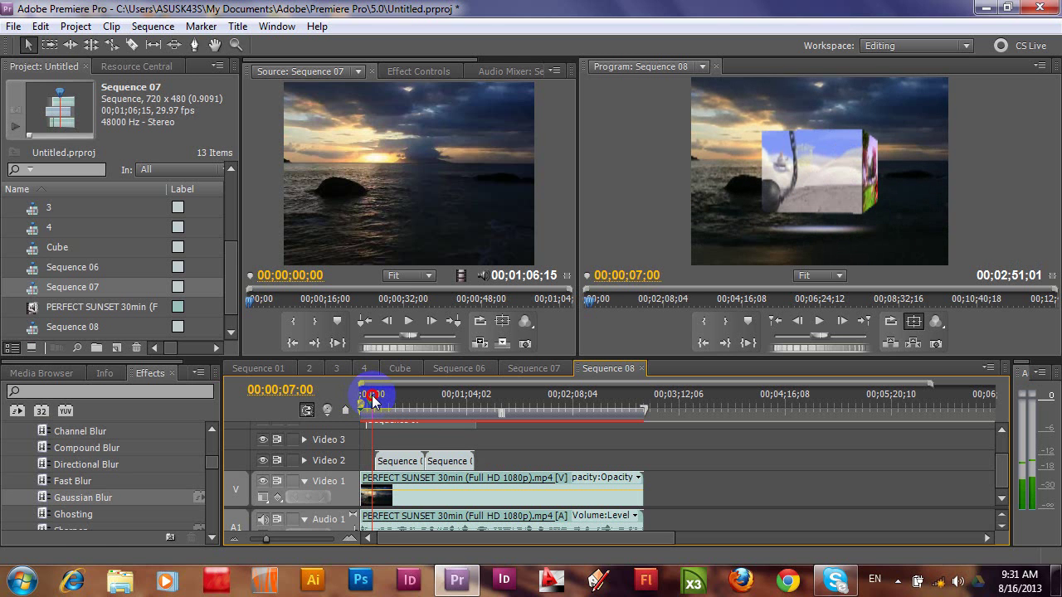
pyautogui.moveTo(473, 454); pyautogui.dragTo(448, 468)
pyautogui.click(489, 453)
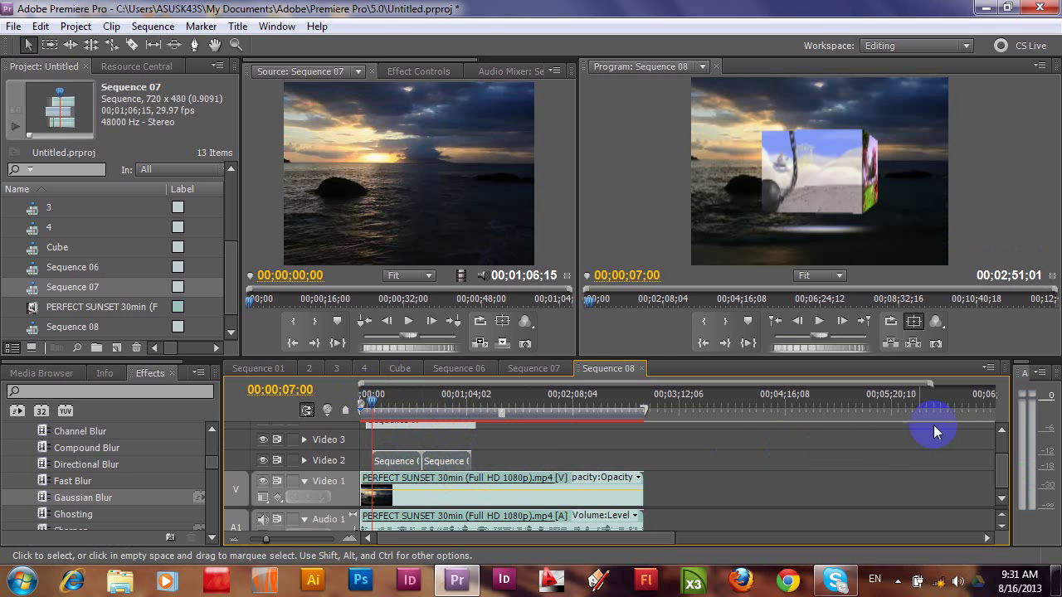
pyautogui.click(1002, 430)
pyautogui.click(1001, 429)
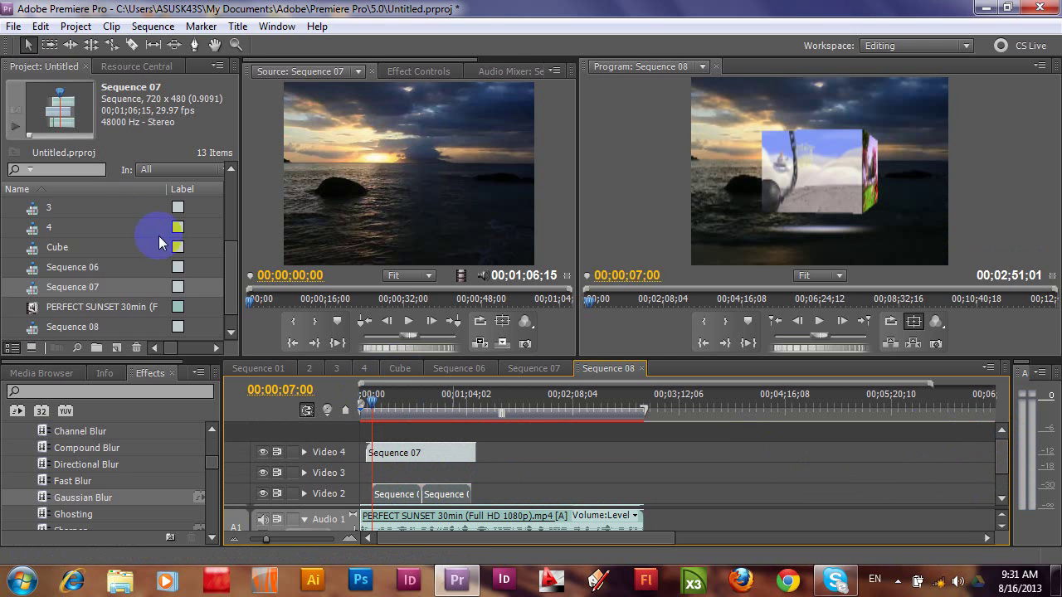
# Open the Import dialog and browse into the Desktop's New folder to the TV-monitor files.
pyautogui.doubleClick(227, 297)
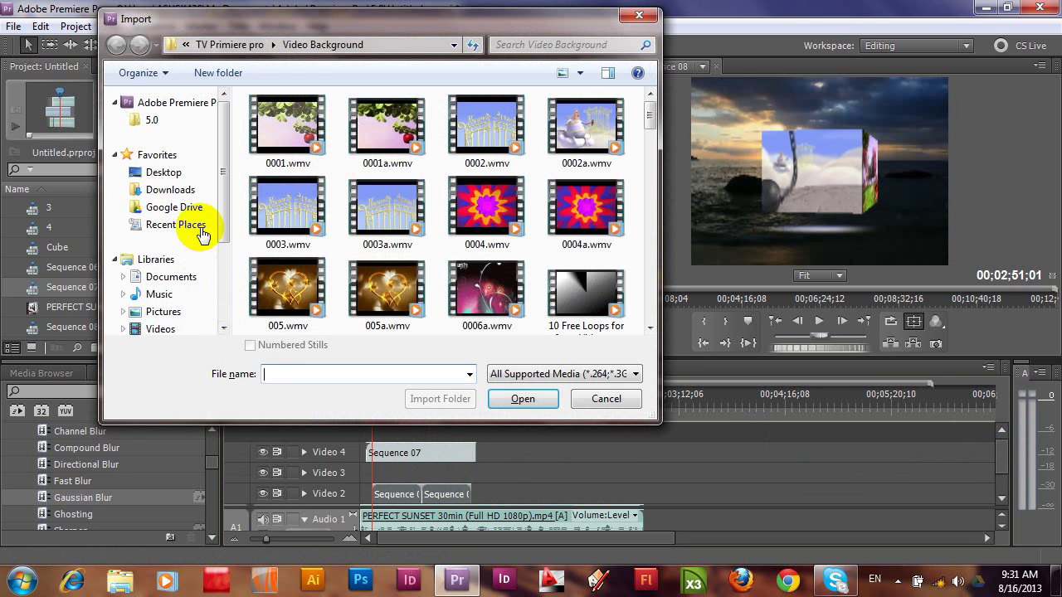
pyautogui.click(166, 183)
pyautogui.click(166, 180)
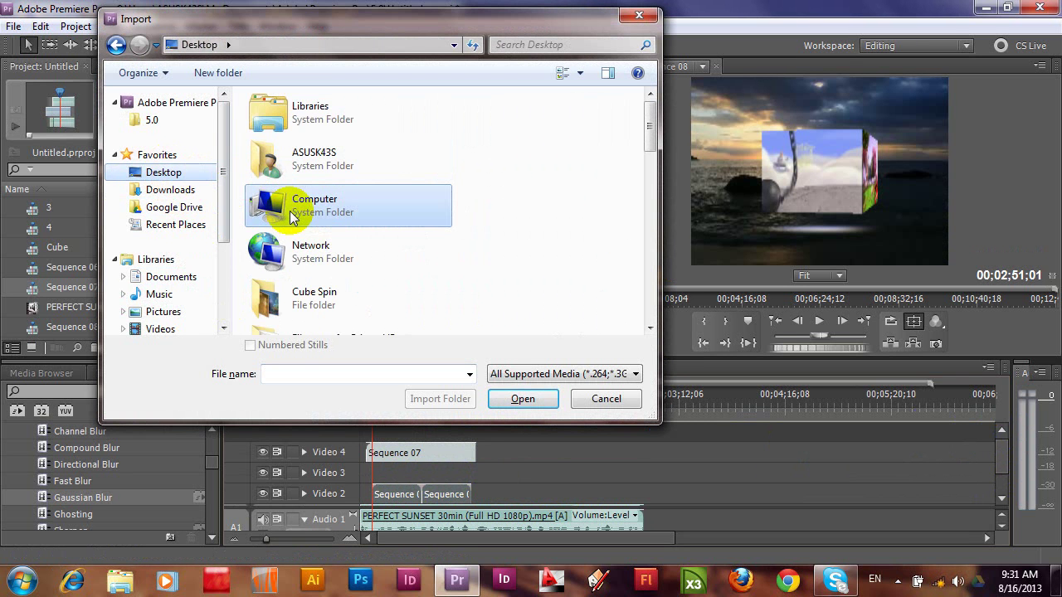
pyautogui.press('Down')
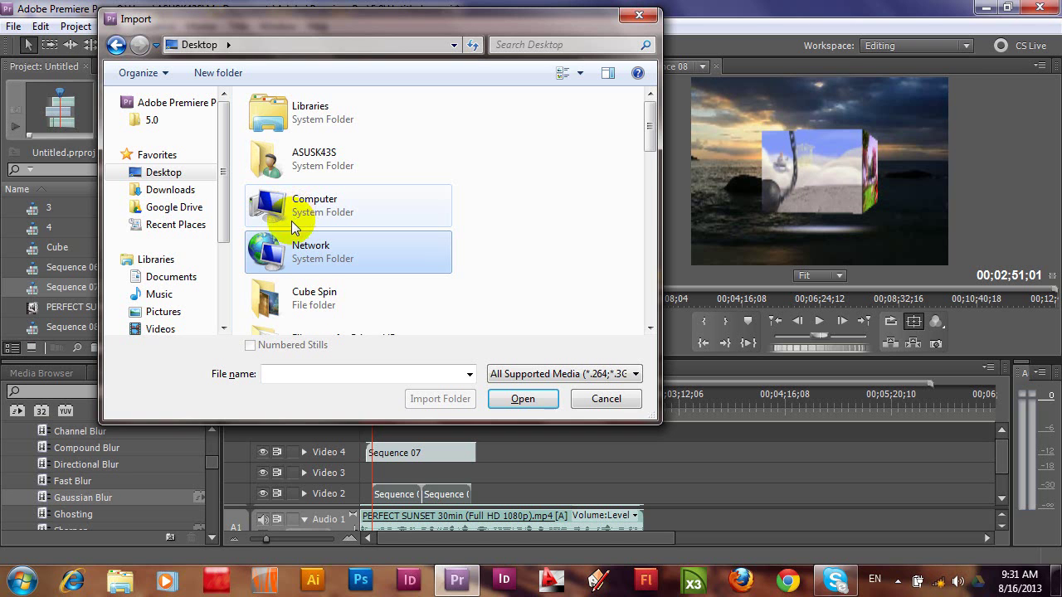
pyautogui.click(651, 328)
pyautogui.click(651, 328)
pyautogui.click(652, 327)
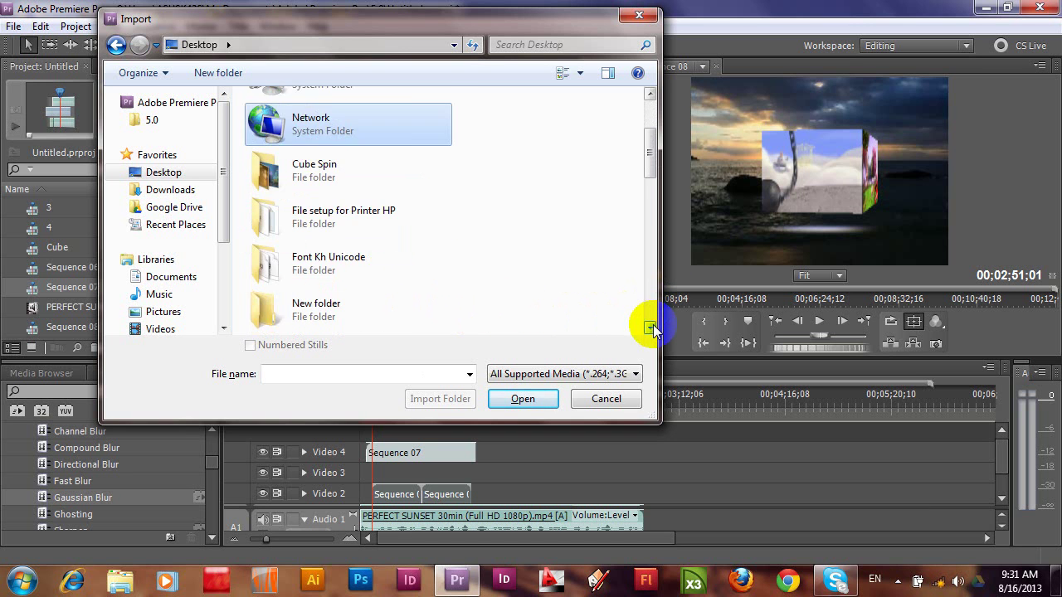
pyautogui.click(651, 327)
pyautogui.doubleClick(273, 259)
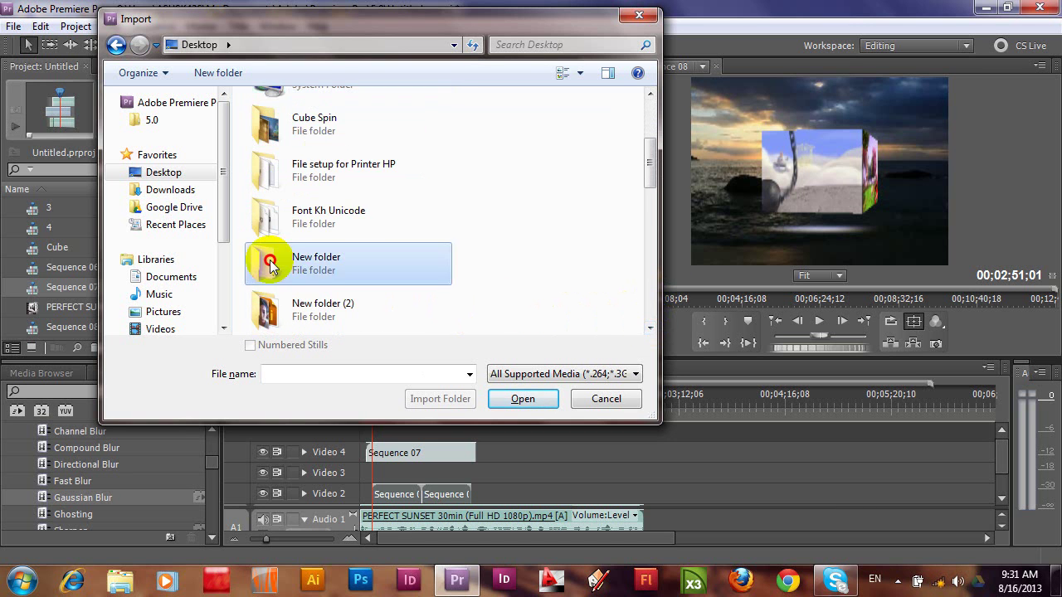
pyautogui.click(649, 327)
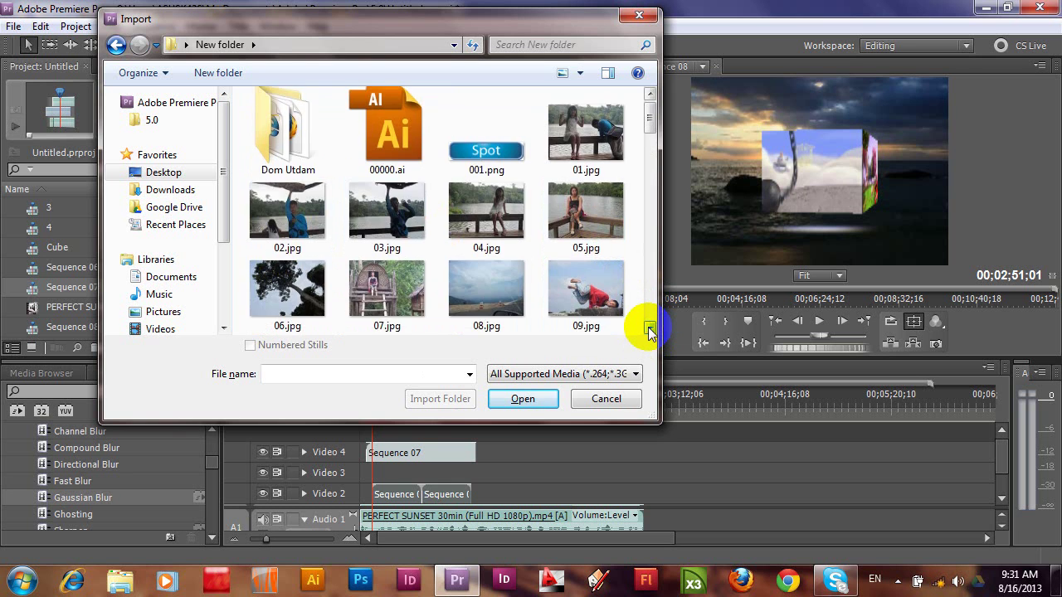
pyautogui.click(649, 328)
pyautogui.click(649, 328)
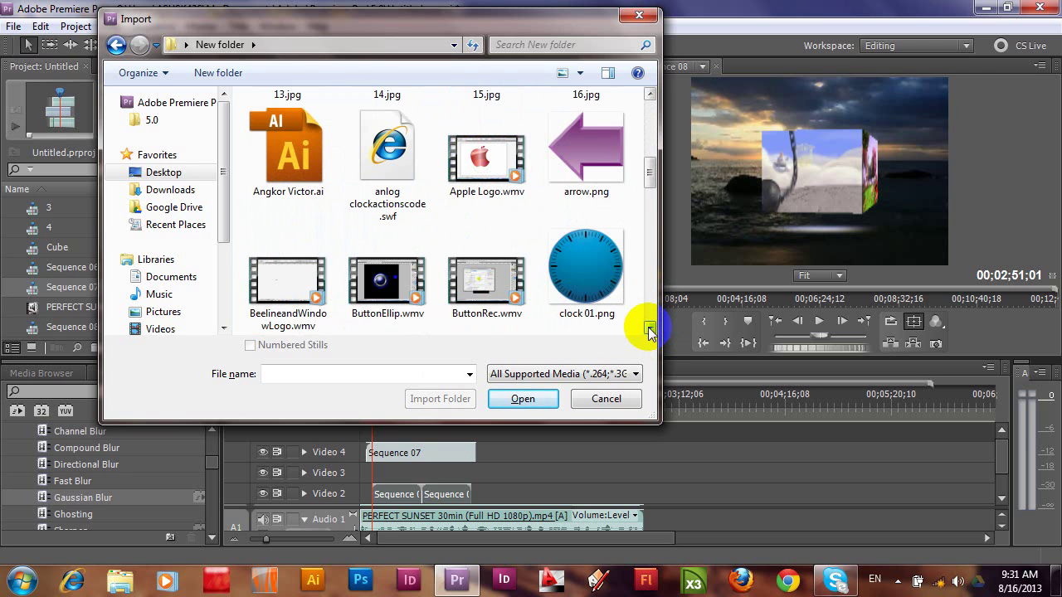
pyautogui.click(650, 329)
pyautogui.click(650, 329)
pyautogui.click(650, 330)
pyautogui.click(650, 330)
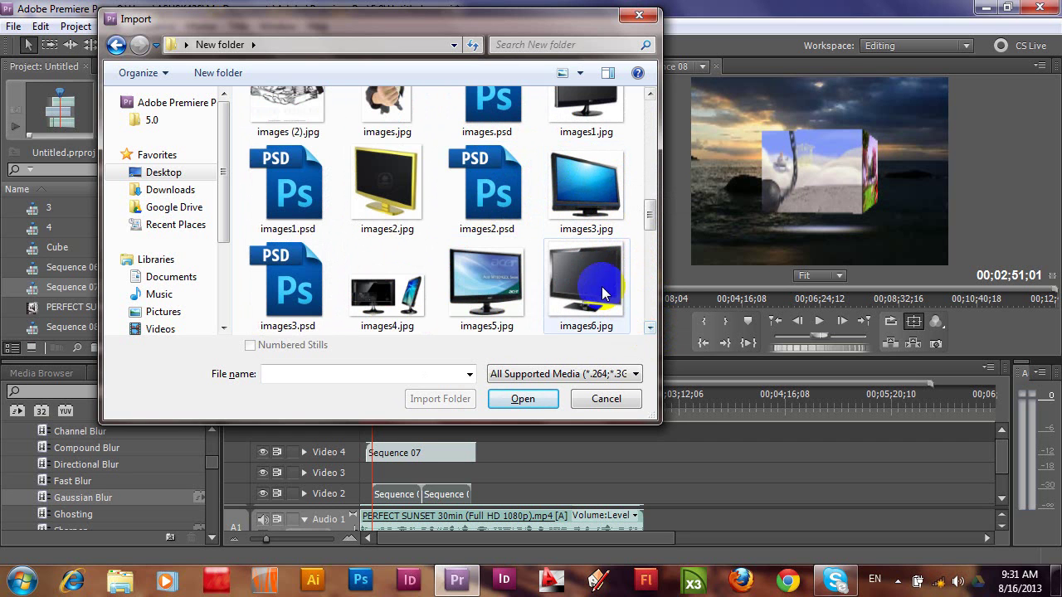
# Import images3.psd with Merge All Layers and place it on the Video 3 track.
pyautogui.click(281, 286)
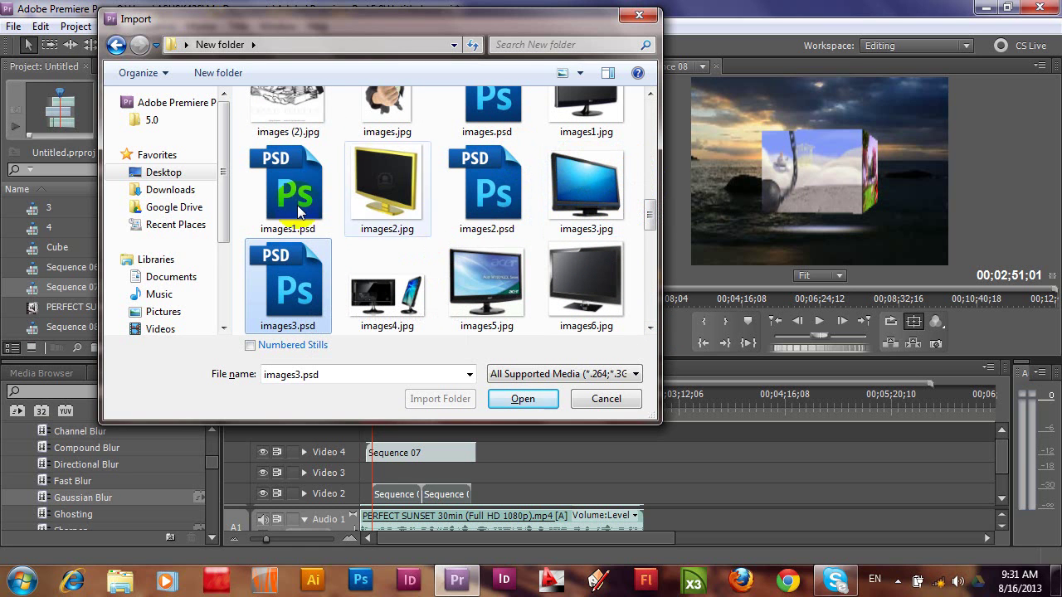
pyautogui.click(524, 400)
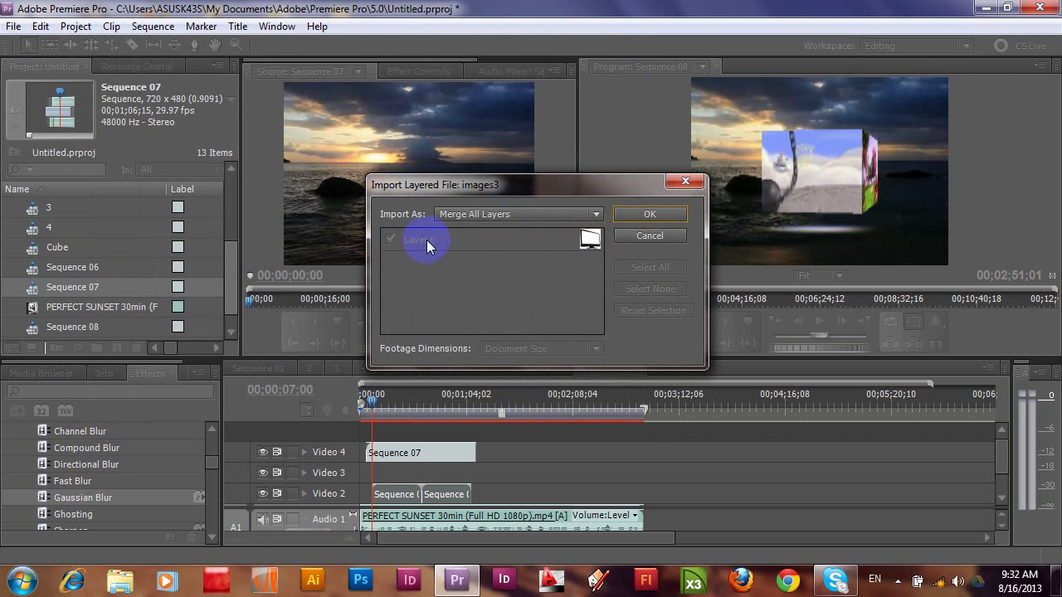
pyautogui.click(572, 214)
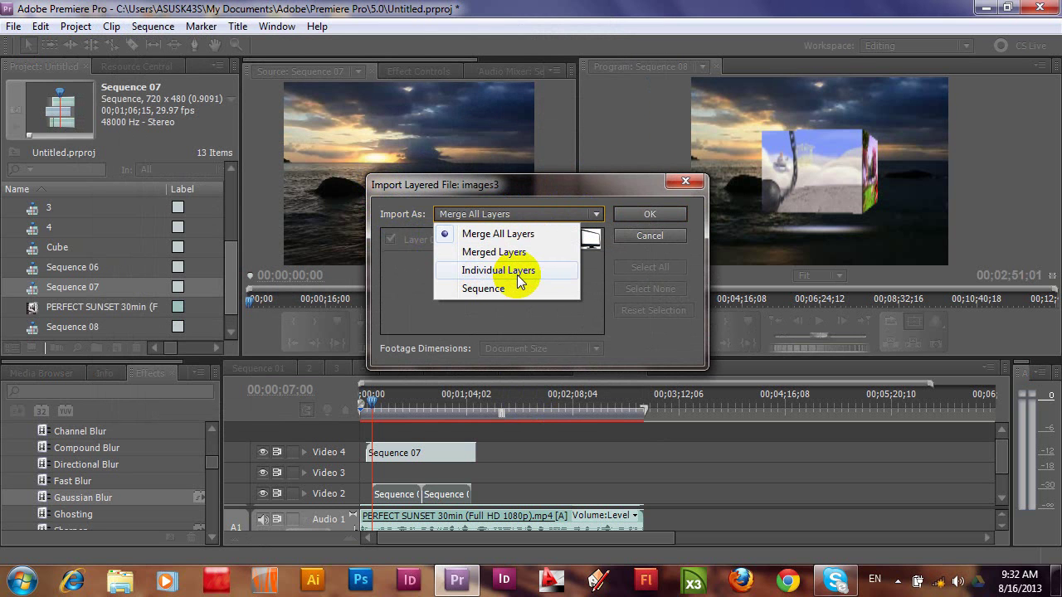
pyautogui.click(391, 288)
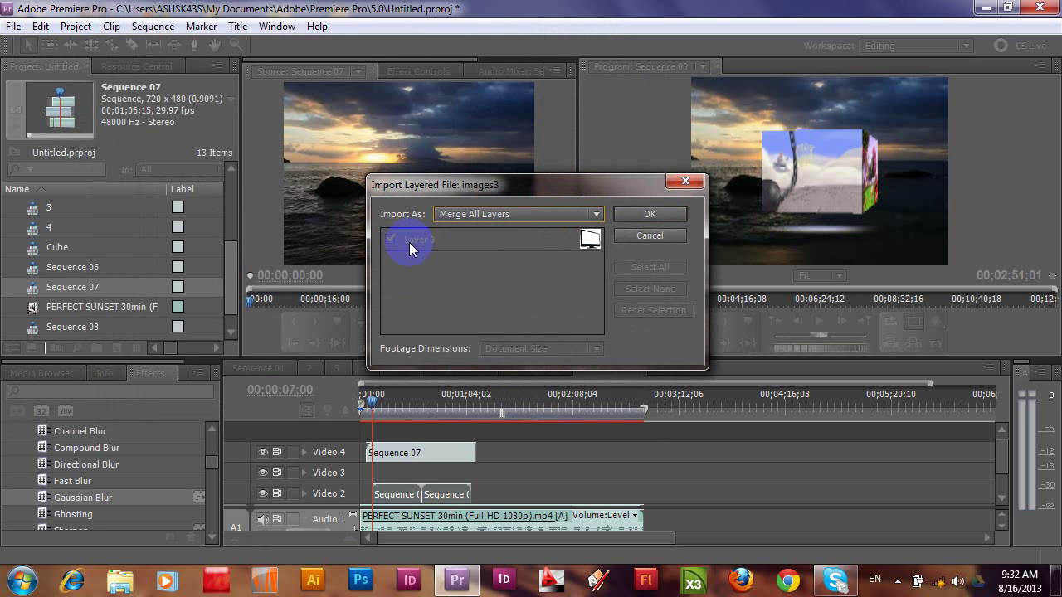
pyautogui.click(658, 214)
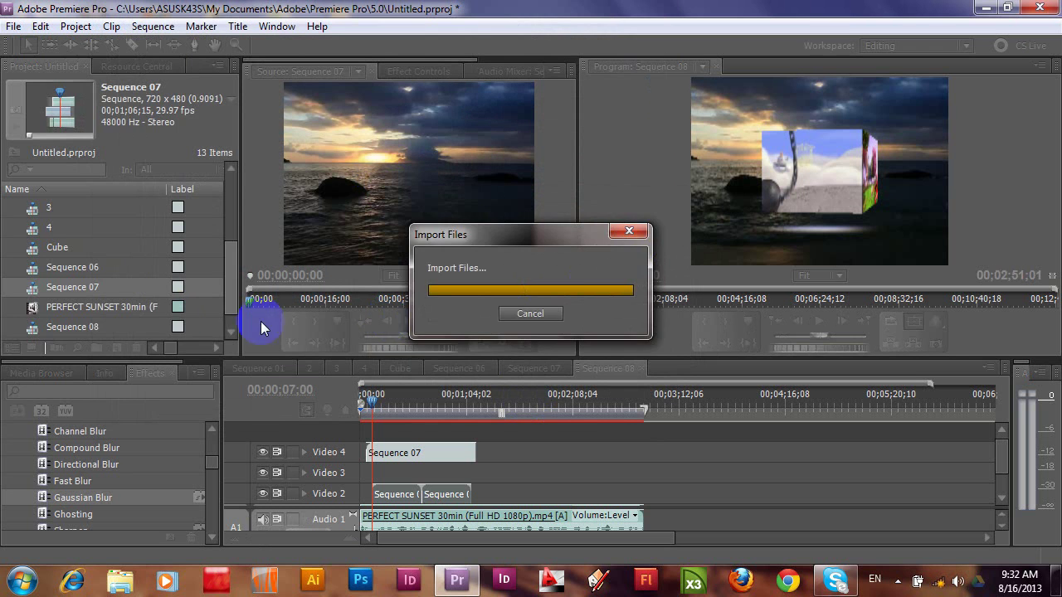
pyautogui.click(20, 323)
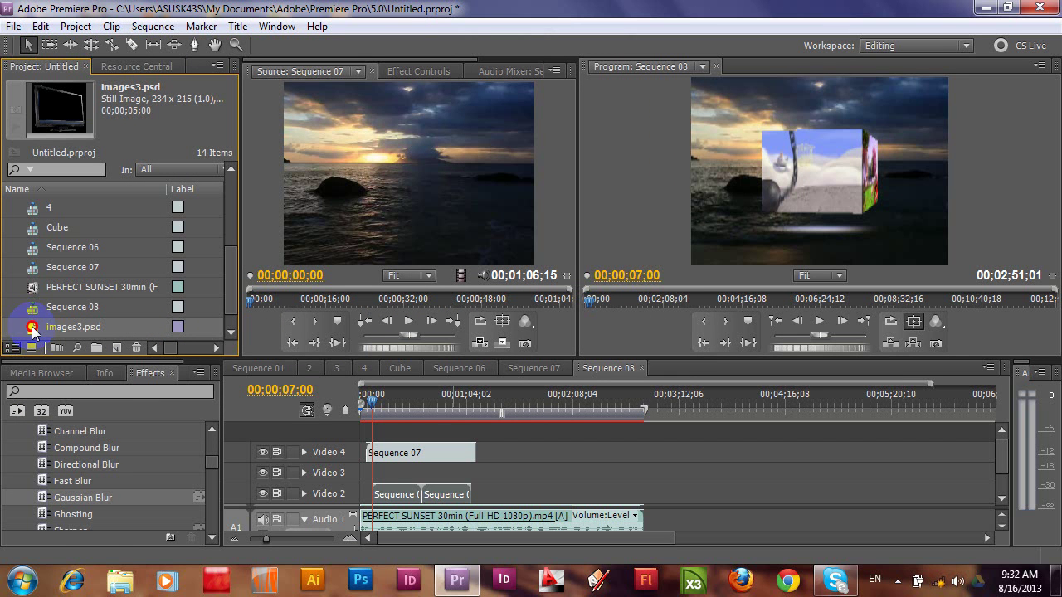
pyautogui.moveTo(32, 330)
pyautogui.mouseDown()
pyautogui.moveTo(369, 473)
pyautogui.moveTo(477, 474)
pyautogui.mouseUp()
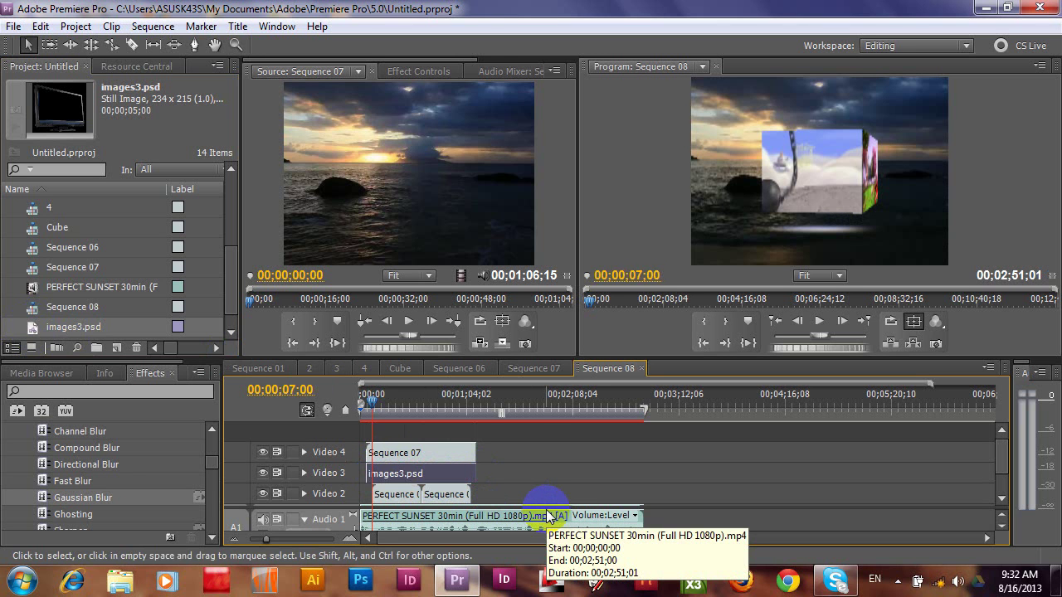
# Put images3.psd on Video 4 above Sequence 07 on Video 3, aligned to the sequence start.
pyautogui.click(362, 412)
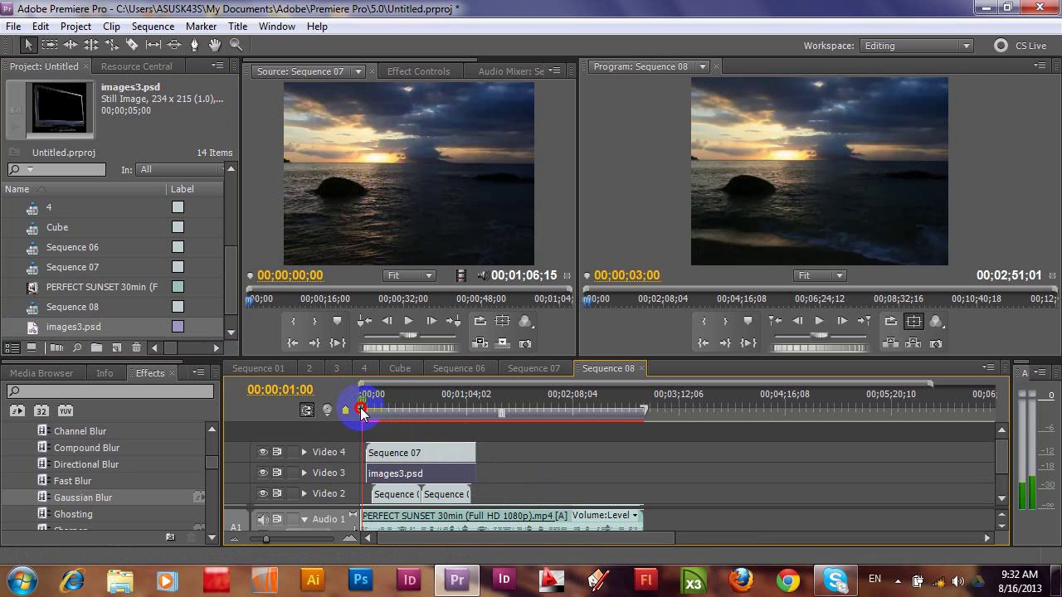
pyautogui.press('space')
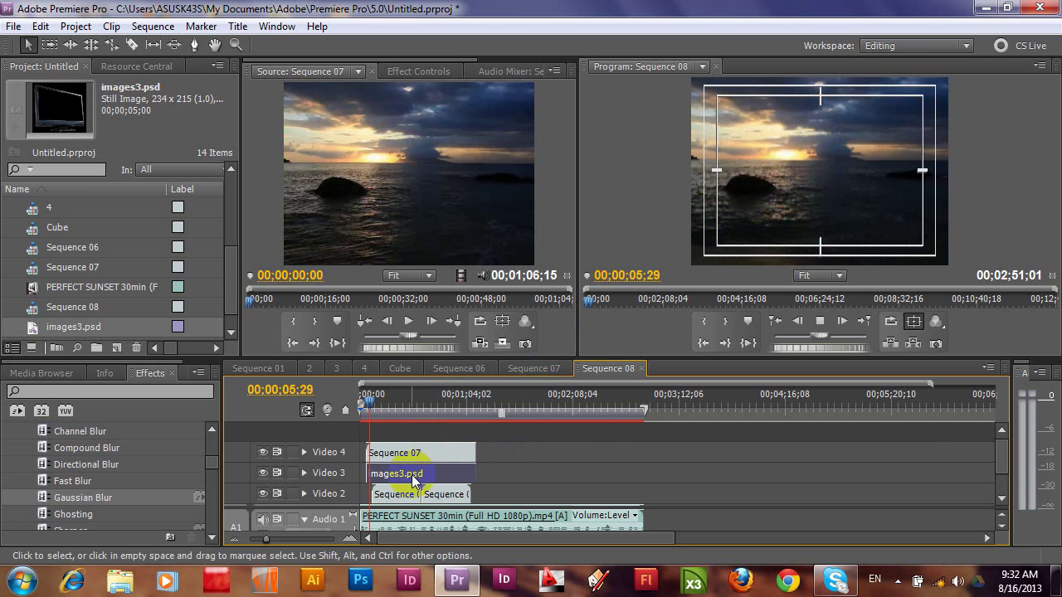
pyautogui.moveTo(411, 475); pyautogui.dragTo(536, 452)
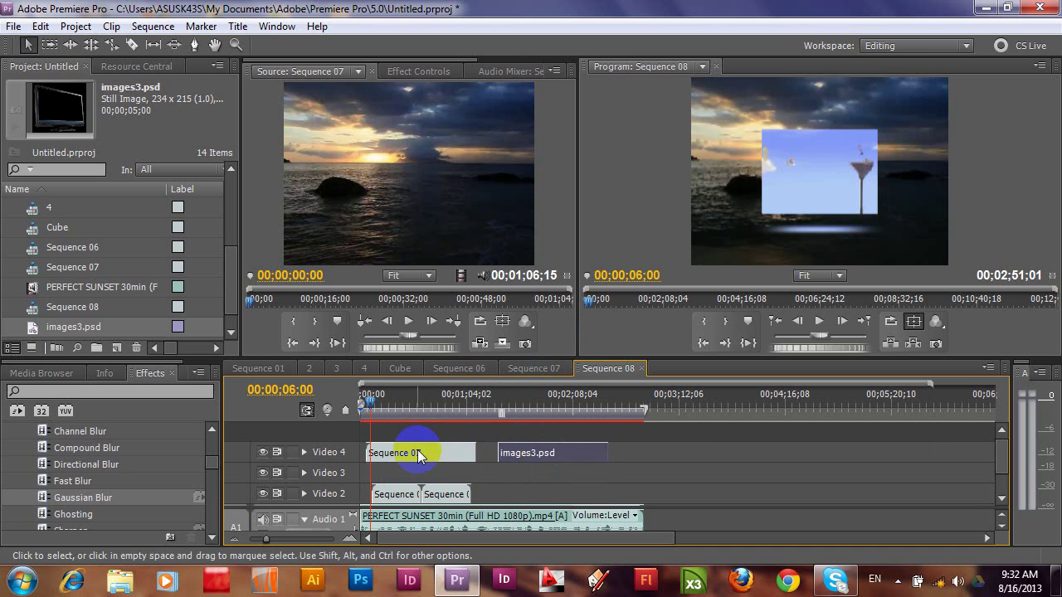
pyautogui.moveTo(408, 452); pyautogui.dragTo(423, 473)
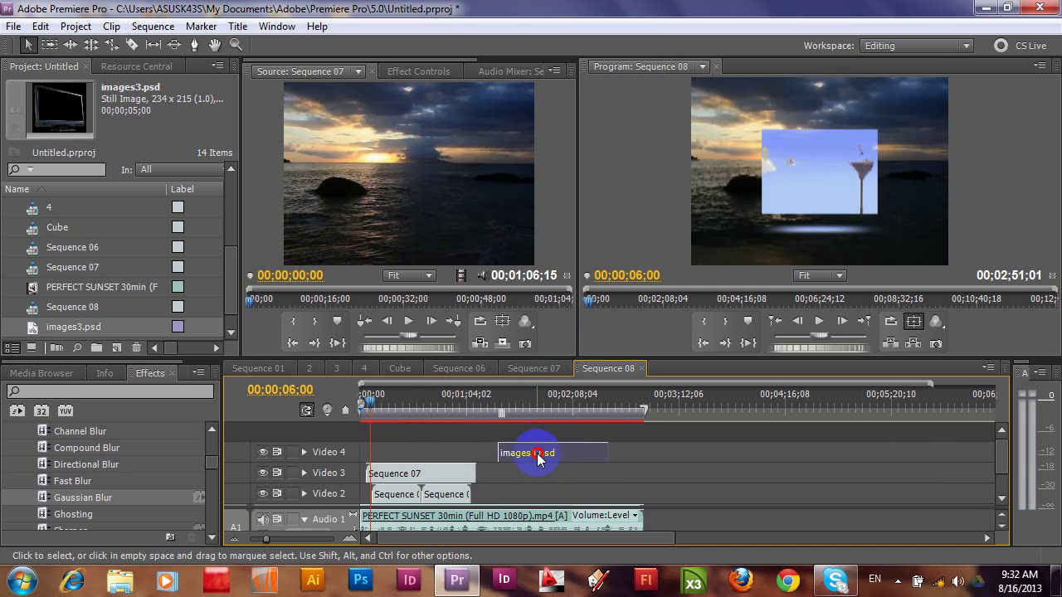
pyautogui.moveTo(540, 453); pyautogui.dragTo(404, 458)
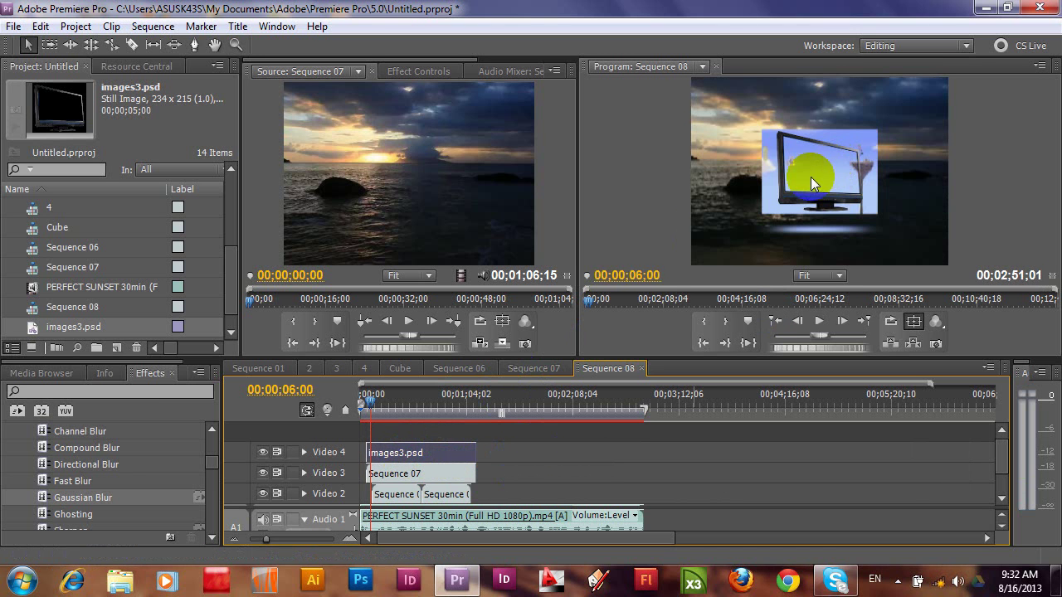
pyautogui.moveTo(811, 177); pyautogui.dragTo(832, 184)
# Set images3.psd's Motion scale to 155 and position to about 232, 298.
pyautogui.click(419, 73)
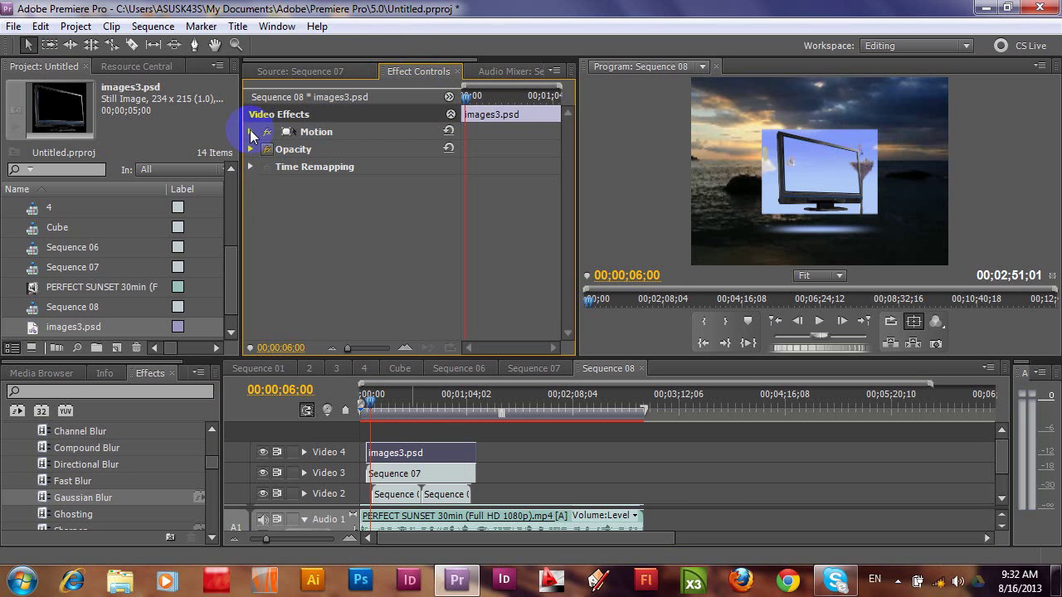
pyautogui.click(252, 133)
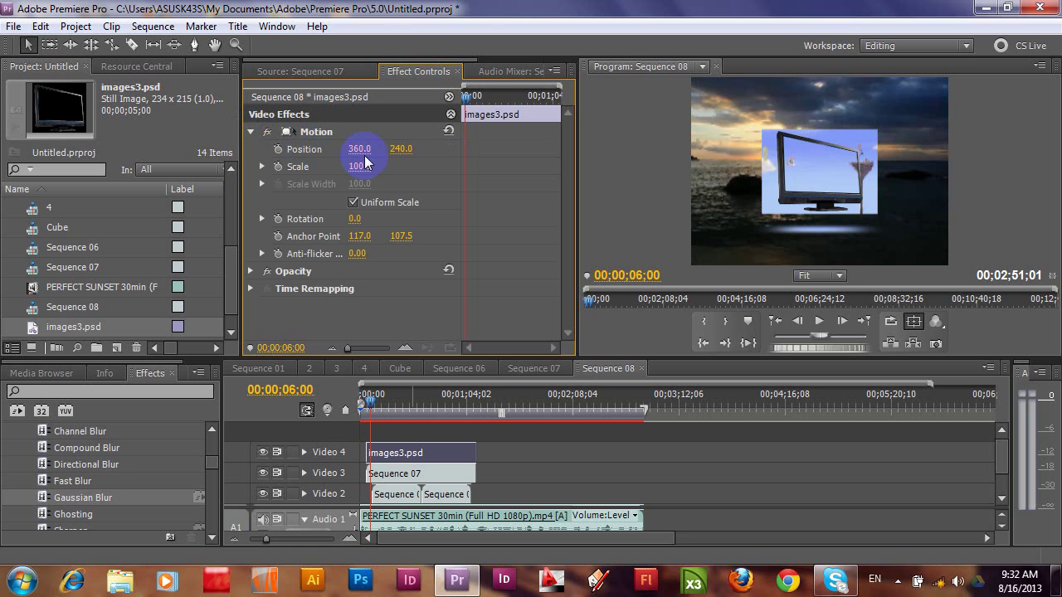
pyautogui.moveTo(357, 166); pyautogui.dragTo(399, 159)
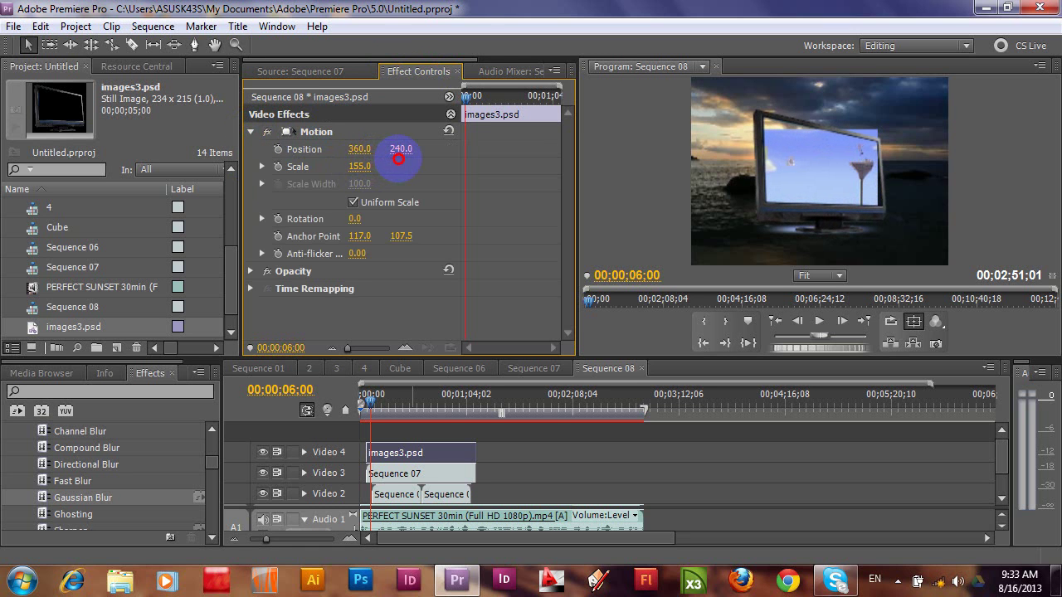
pyautogui.moveTo(357, 149); pyautogui.dragTo(260, 160)
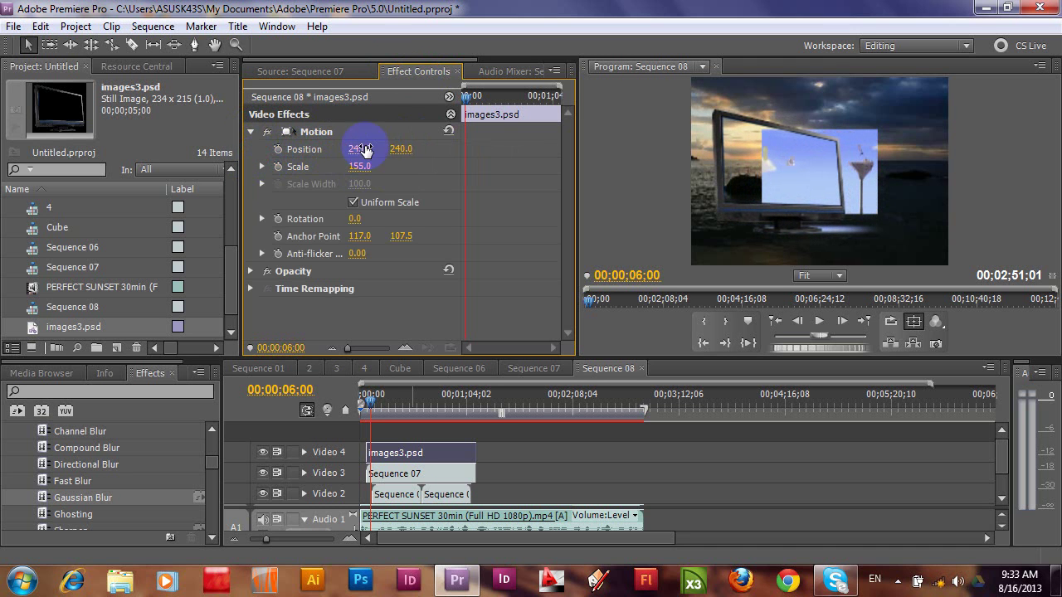
pyautogui.moveTo(401, 150); pyautogui.dragTo(447, 151)
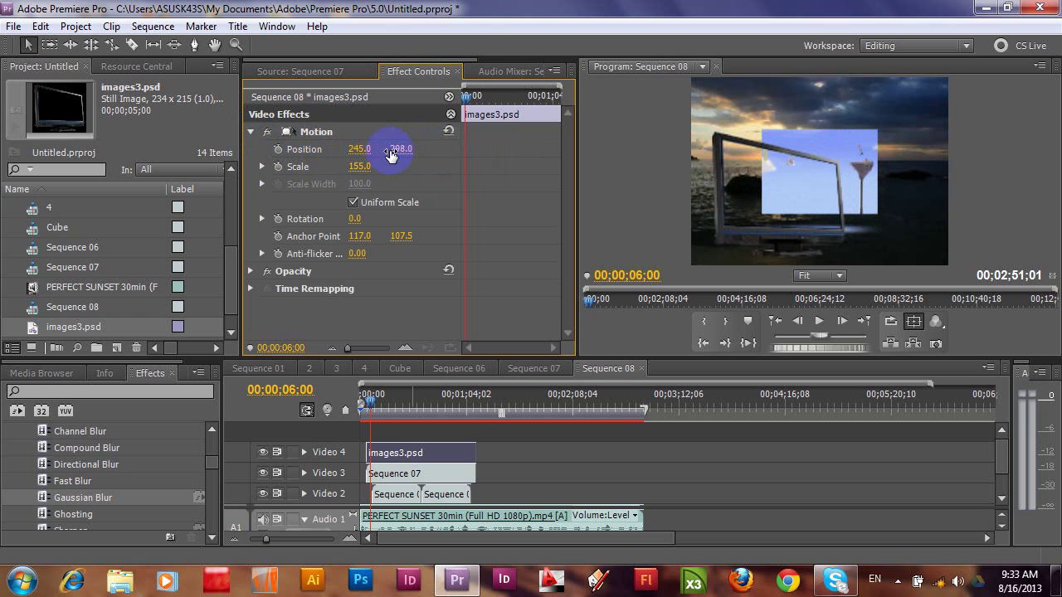
pyautogui.moveTo(359, 149); pyautogui.dragTo(349, 150)
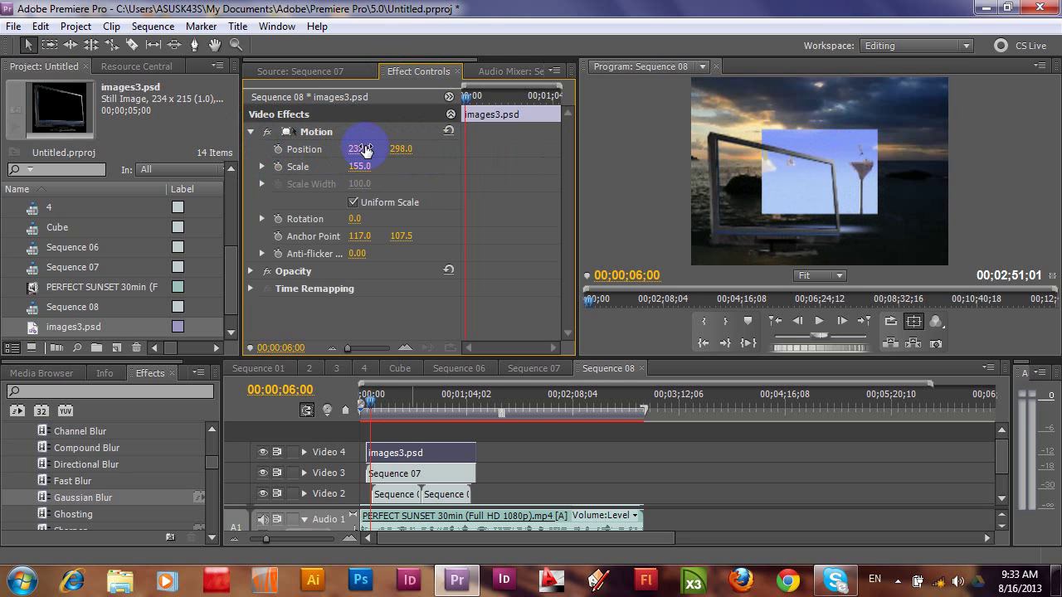
pyautogui.click(432, 472)
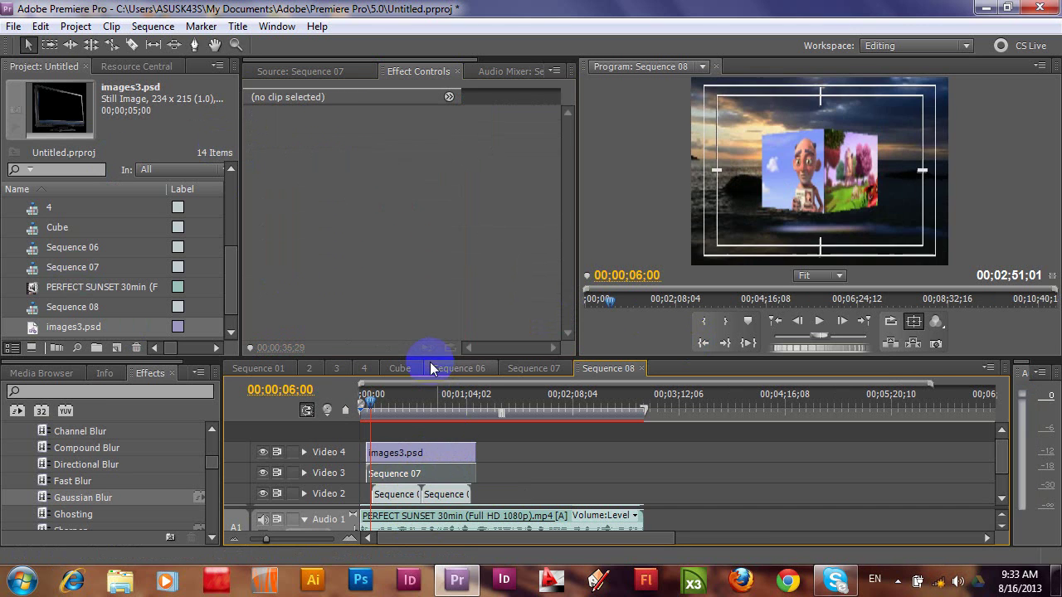
# Apply the Distort > Corner Pin effect to the Sequence 07 clip on Video 3.
pyautogui.click(377, 216)
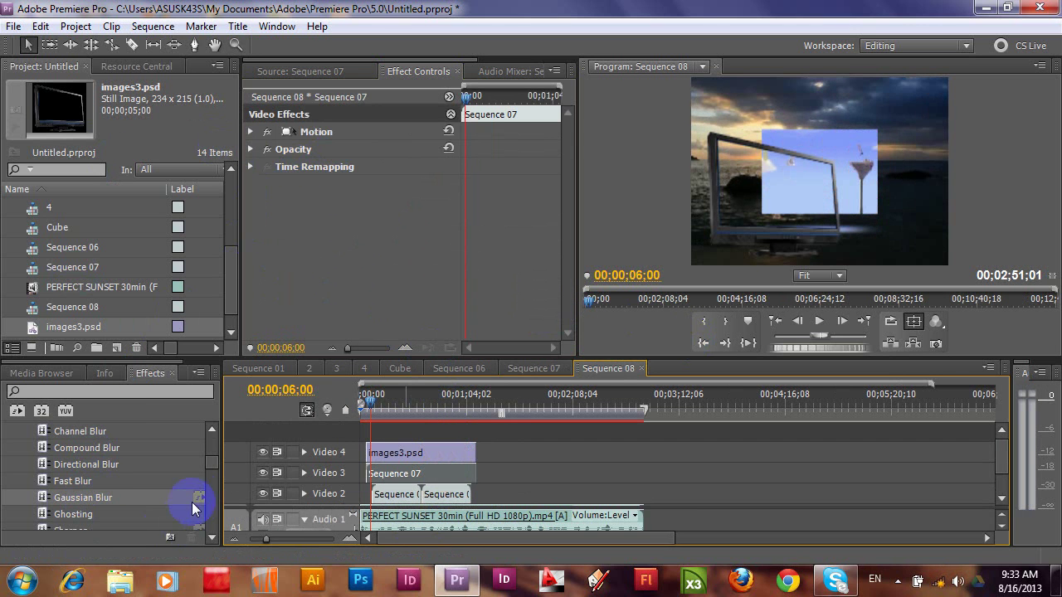
pyautogui.click(212, 429)
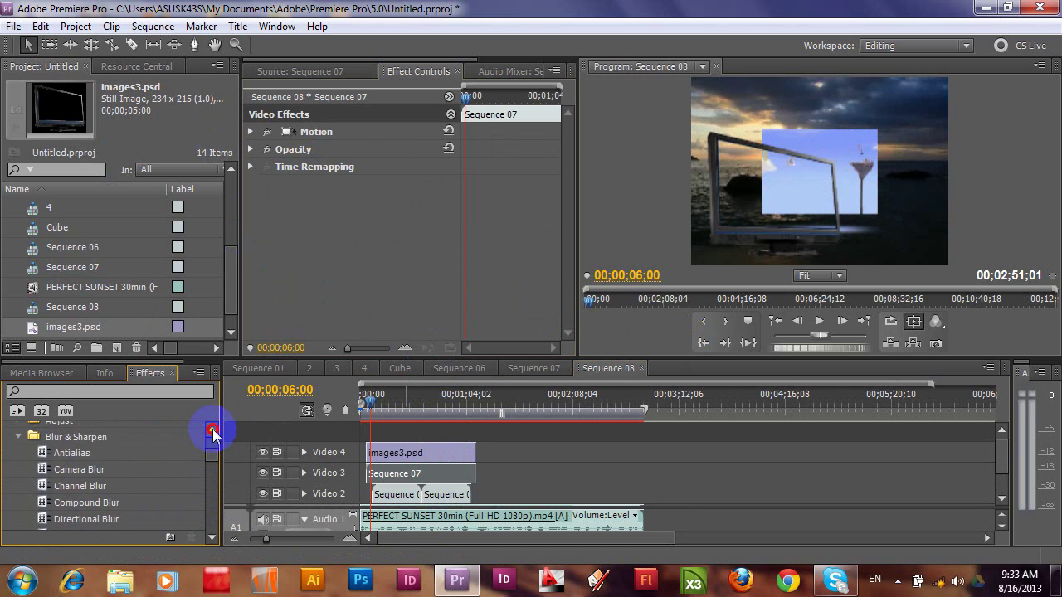
pyautogui.click(20, 470)
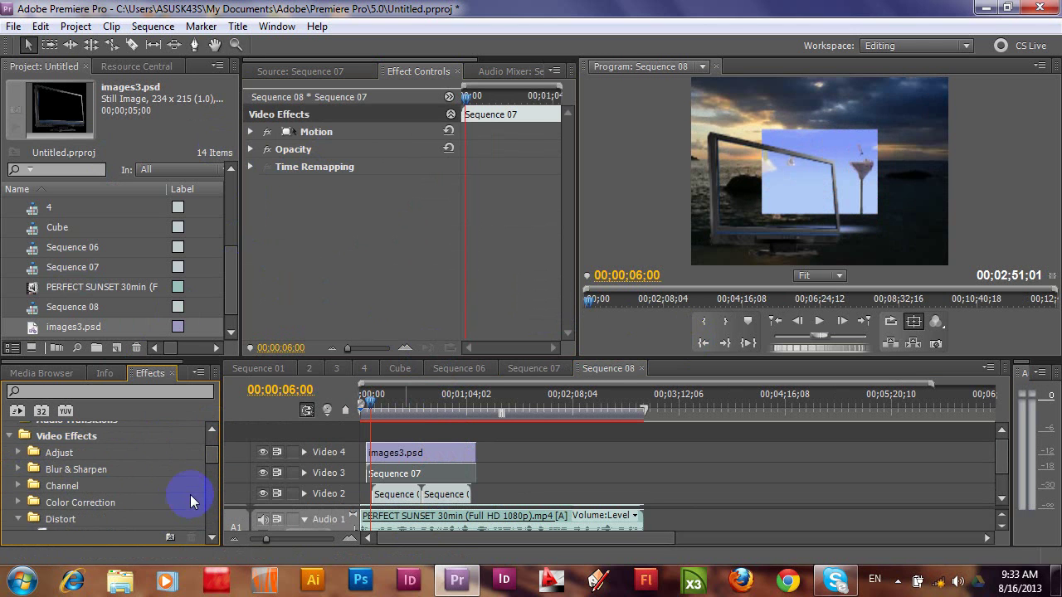
pyautogui.click(211, 538)
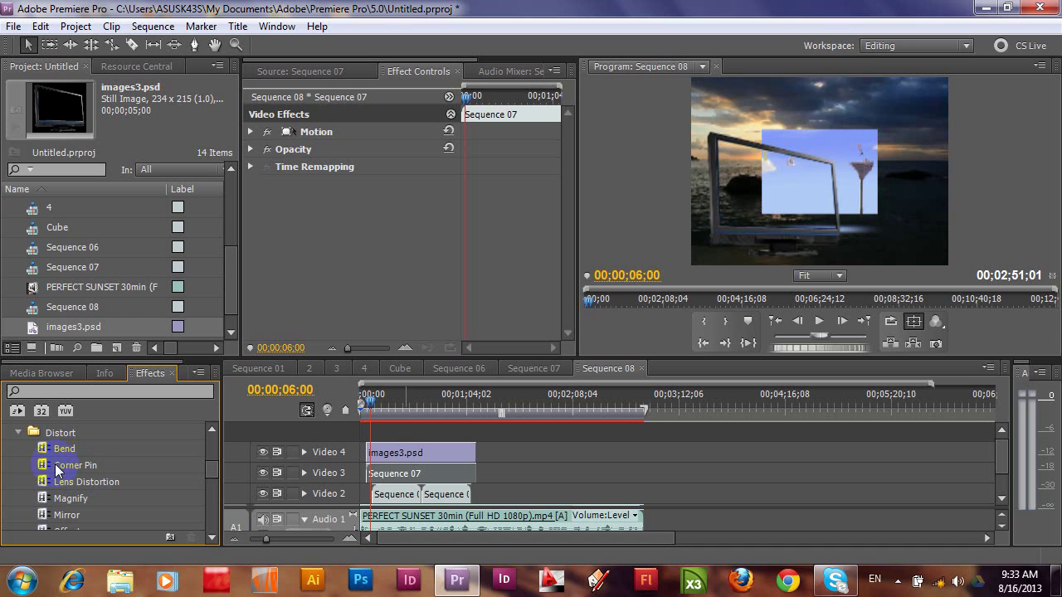
pyautogui.click(42, 466)
pyautogui.moveTo(43, 466); pyautogui.dragTo(424, 474)
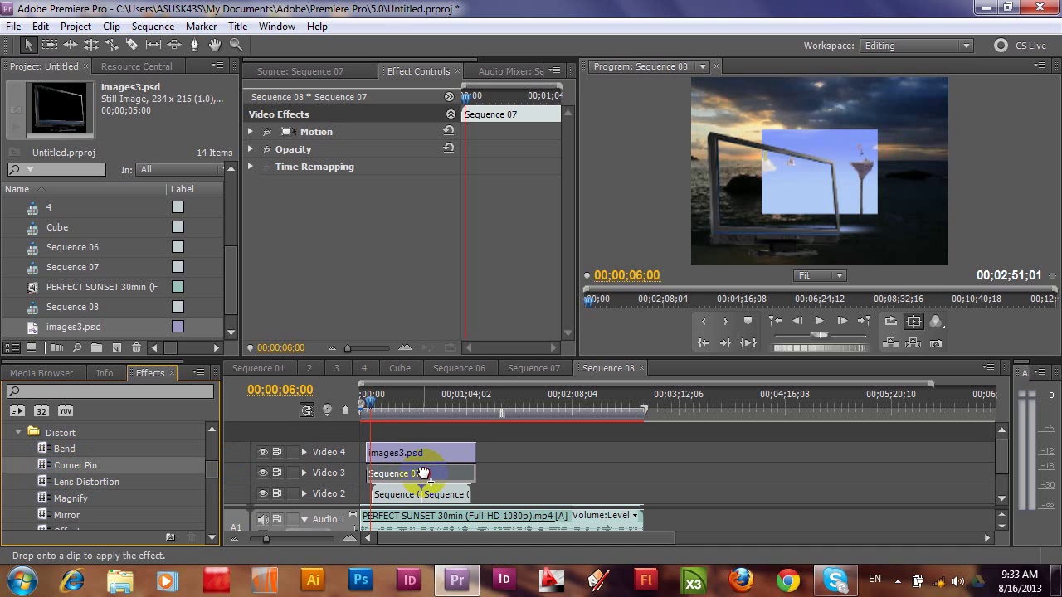
pyautogui.moveTo(423, 474); pyautogui.dragTo(425, 478)
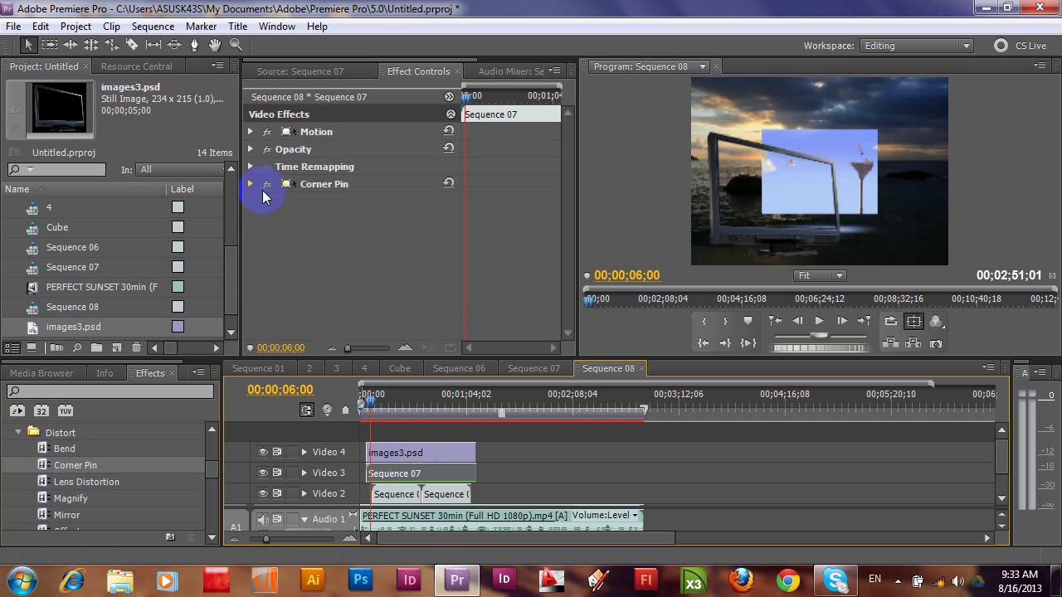
# Drag the four Corner Pin handles onto the corners of the TV monitor's screen.
pyautogui.click(250, 185)
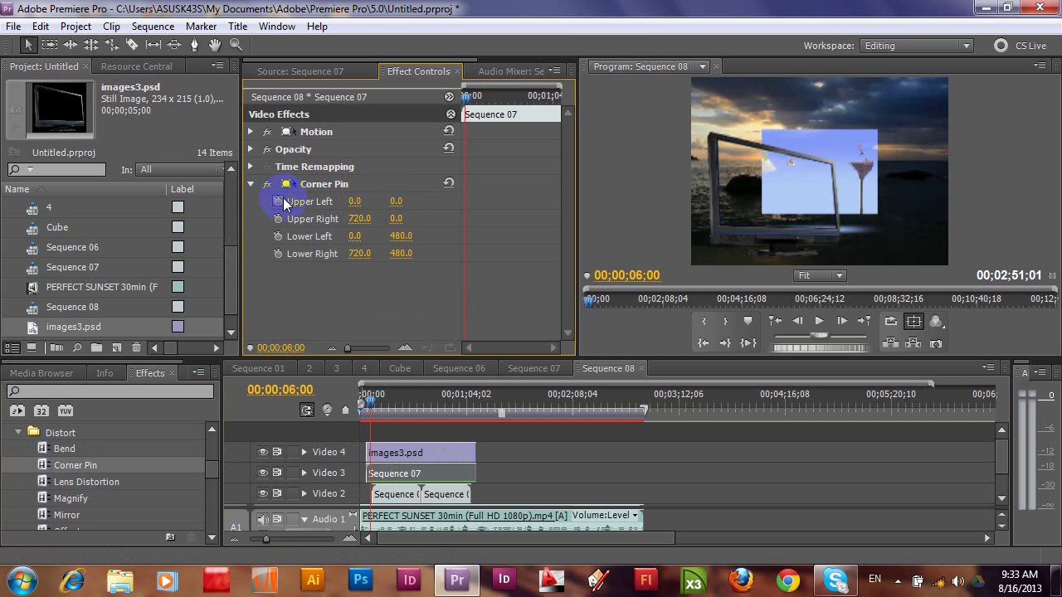
pyautogui.click(345, 184)
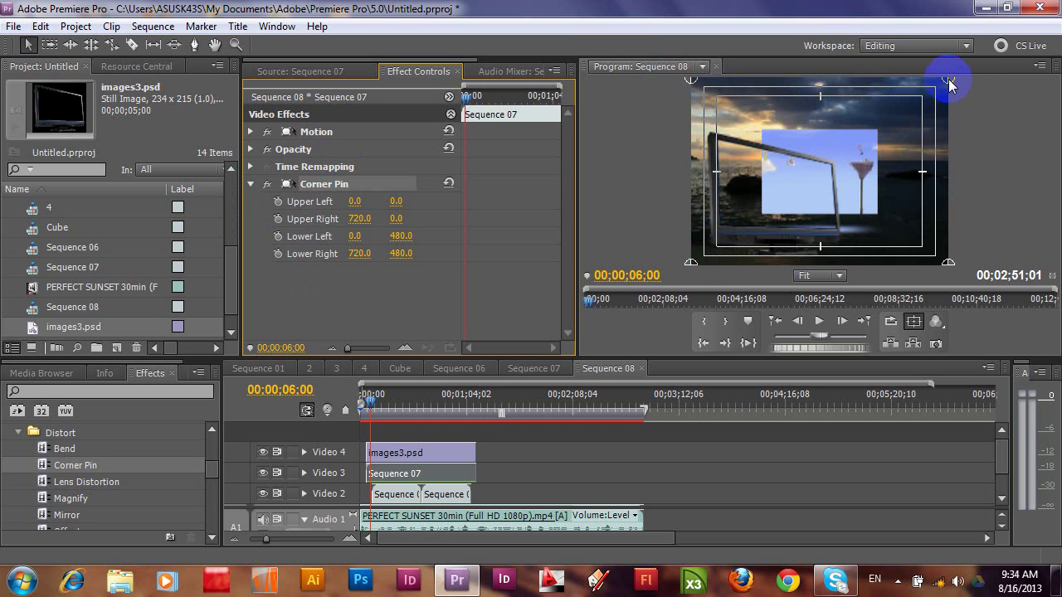
pyautogui.moveTo(948, 79); pyautogui.dragTo(832, 167)
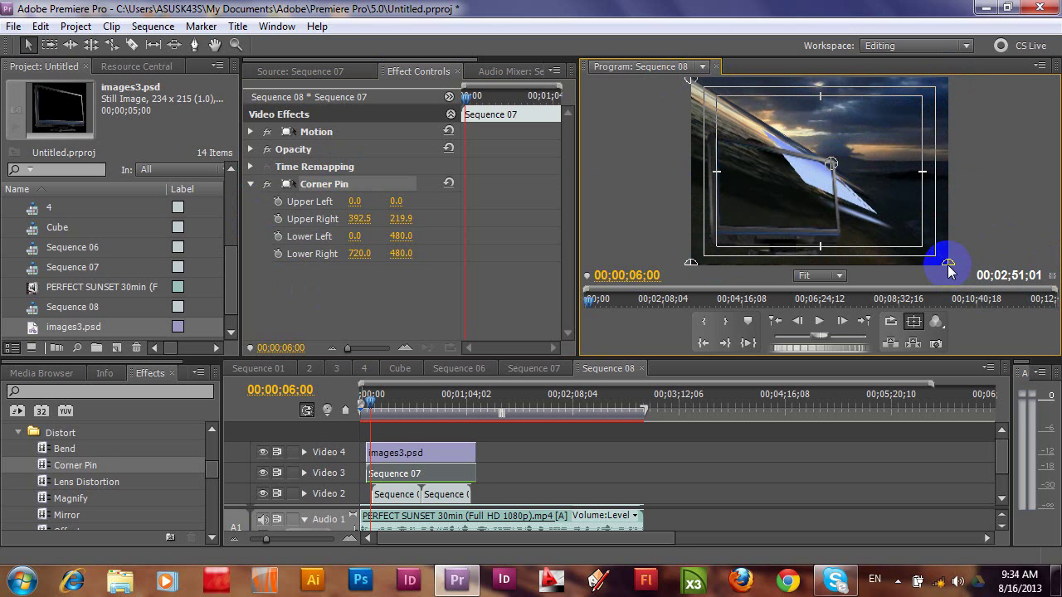
pyautogui.moveTo(948, 266); pyautogui.dragTo(840, 232)
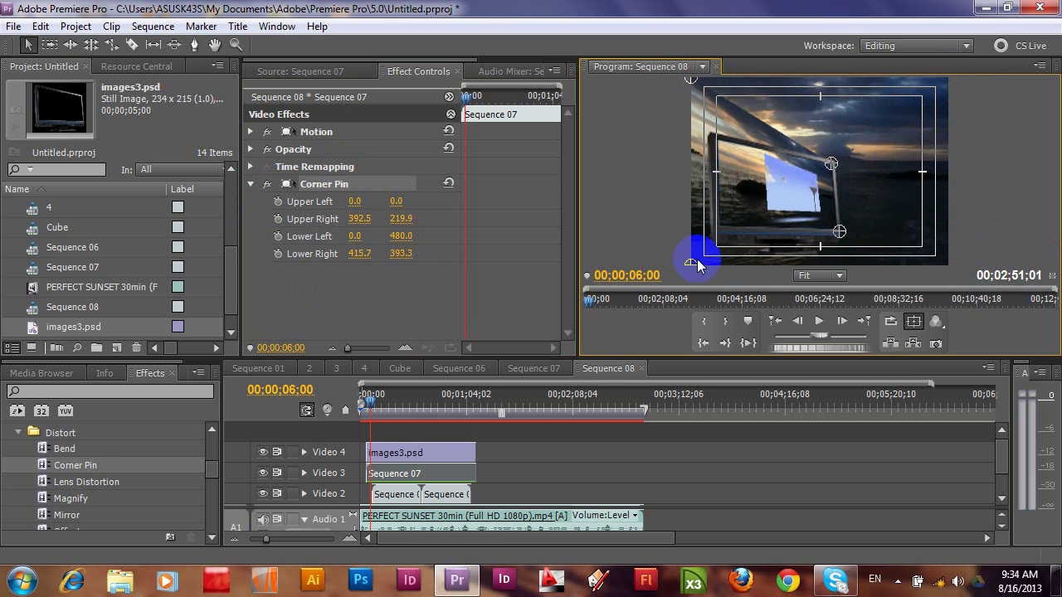
pyautogui.moveTo(692, 263); pyautogui.dragTo(720, 233)
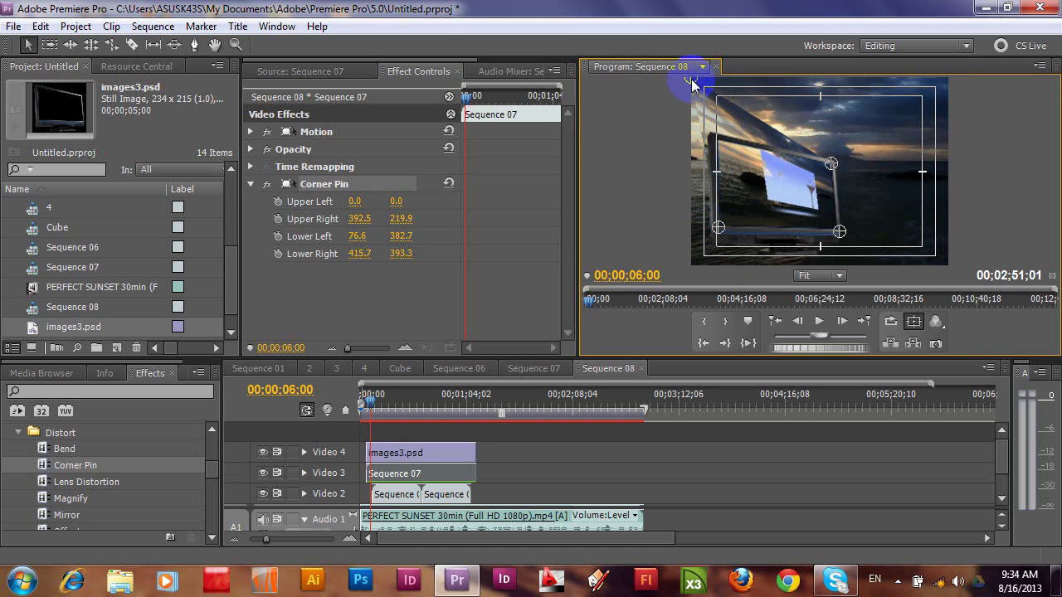
pyautogui.moveTo(691, 80); pyautogui.dragTo(717, 142)
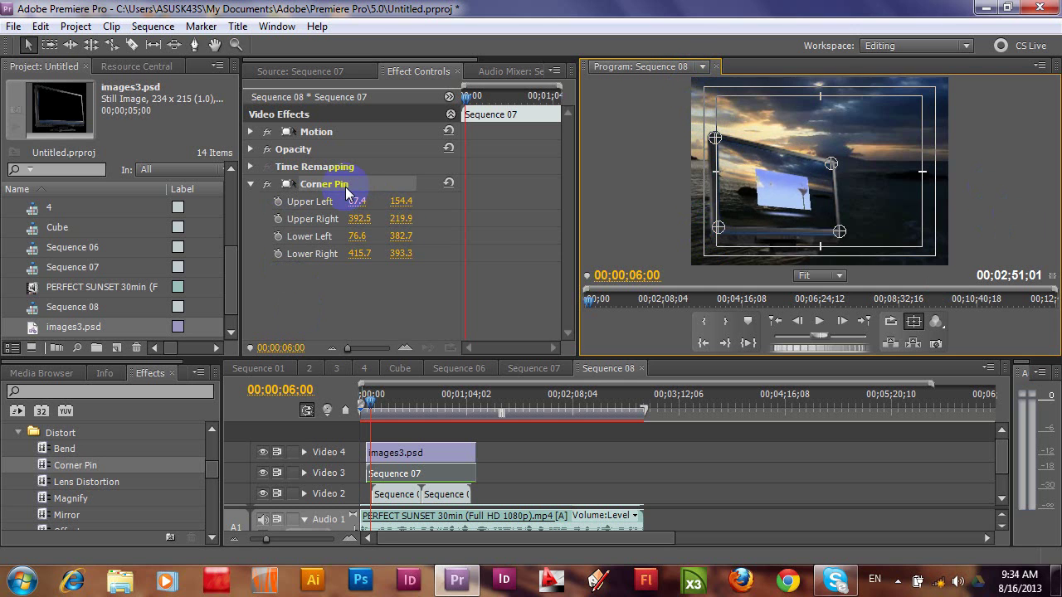
pyautogui.click(350, 307)
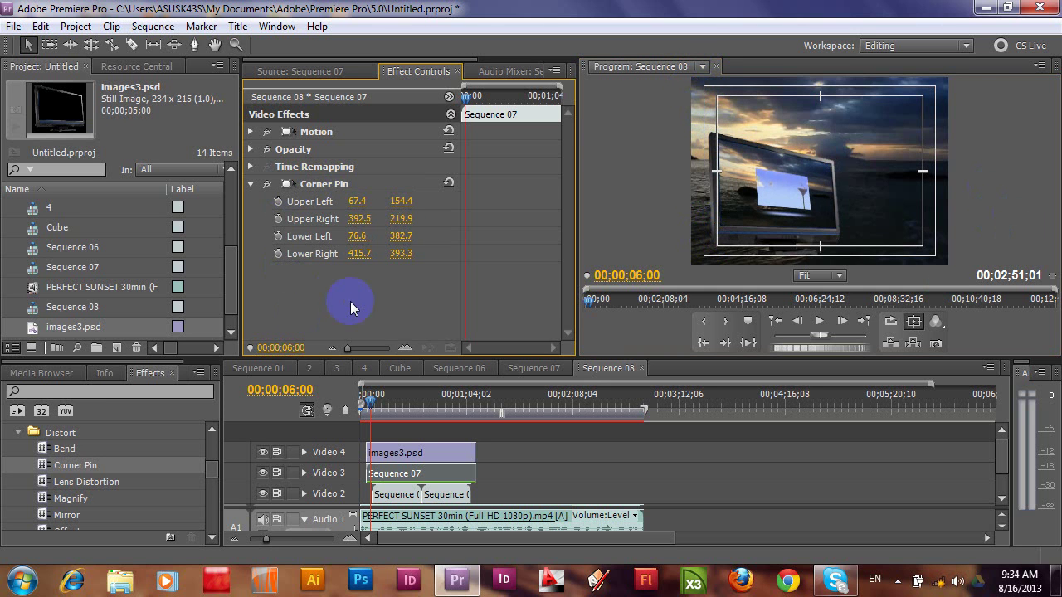
pyautogui.moveTo(368, 407); pyautogui.dragTo(352, 410)
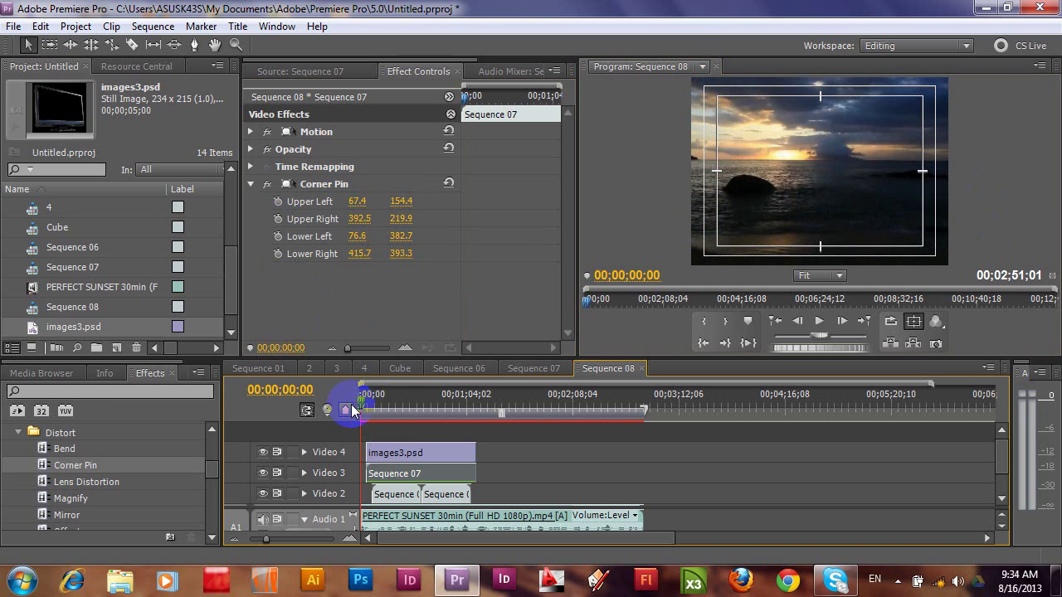
# Play back the composite to check the cube inside the TV screen.
pyautogui.press('space')
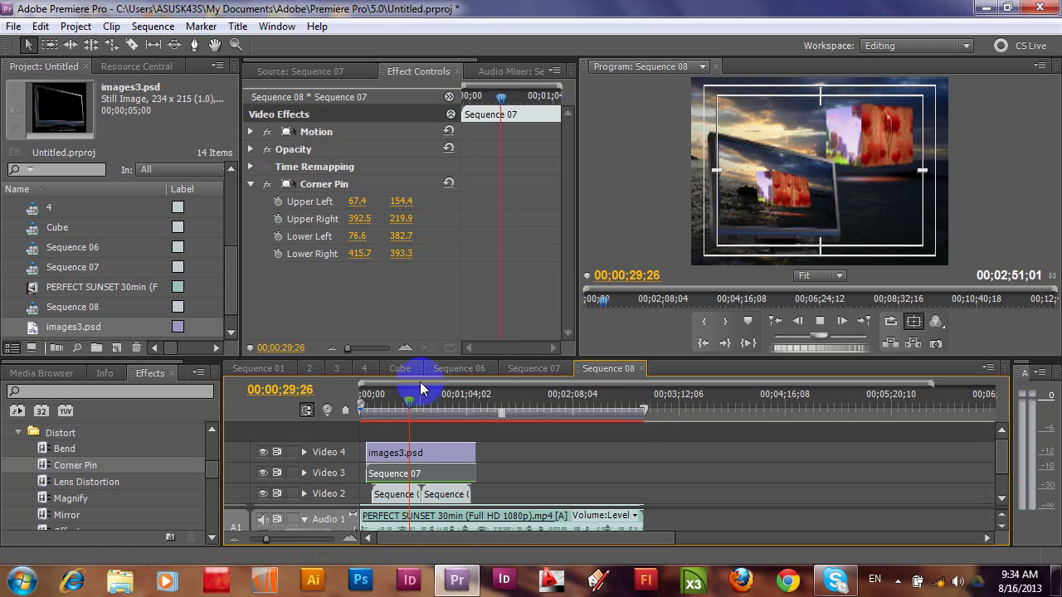
pyautogui.moveTo(409, 402)
pyautogui.mouseDown()
pyautogui.moveTo(501, 403)
pyautogui.moveTo(483, 403)
pyautogui.mouseUp()
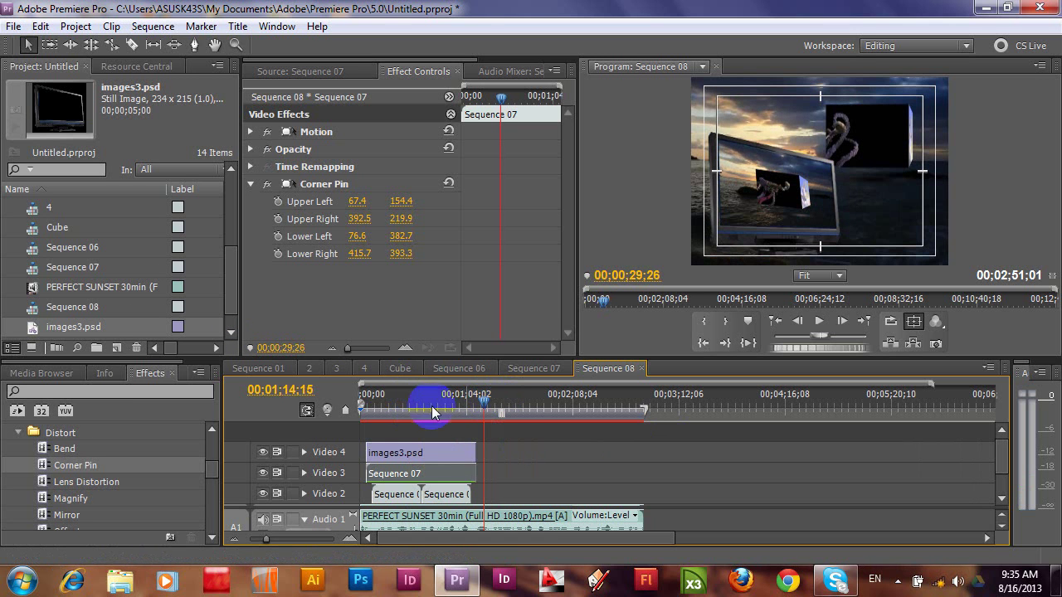
# Razor the PERFECT SUNSET clip at 00;01;14;15 and delete everything after the cut.
pyautogui.click(130, 45)
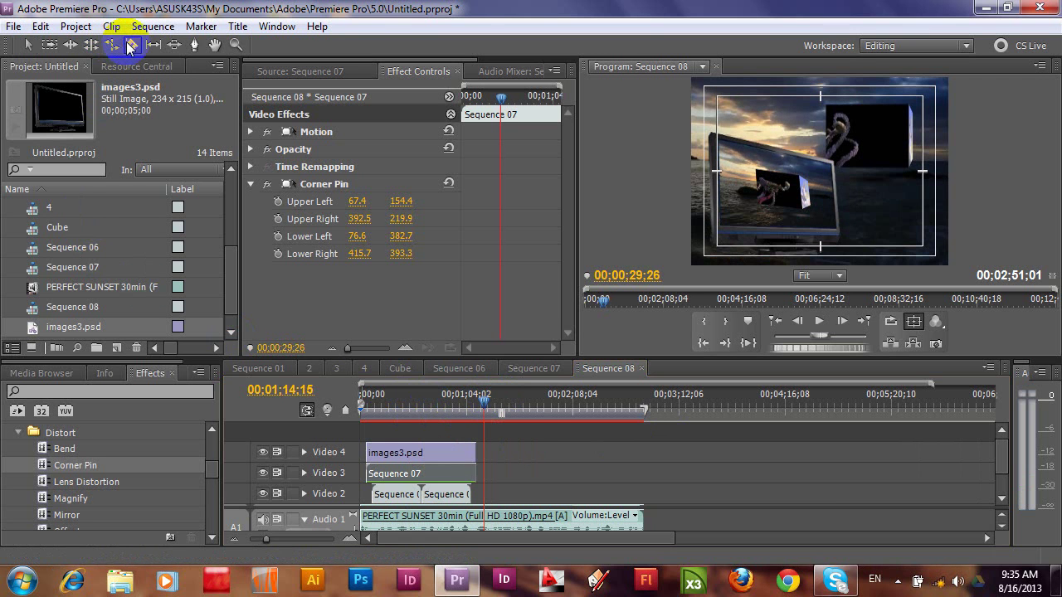
pyautogui.click(488, 518)
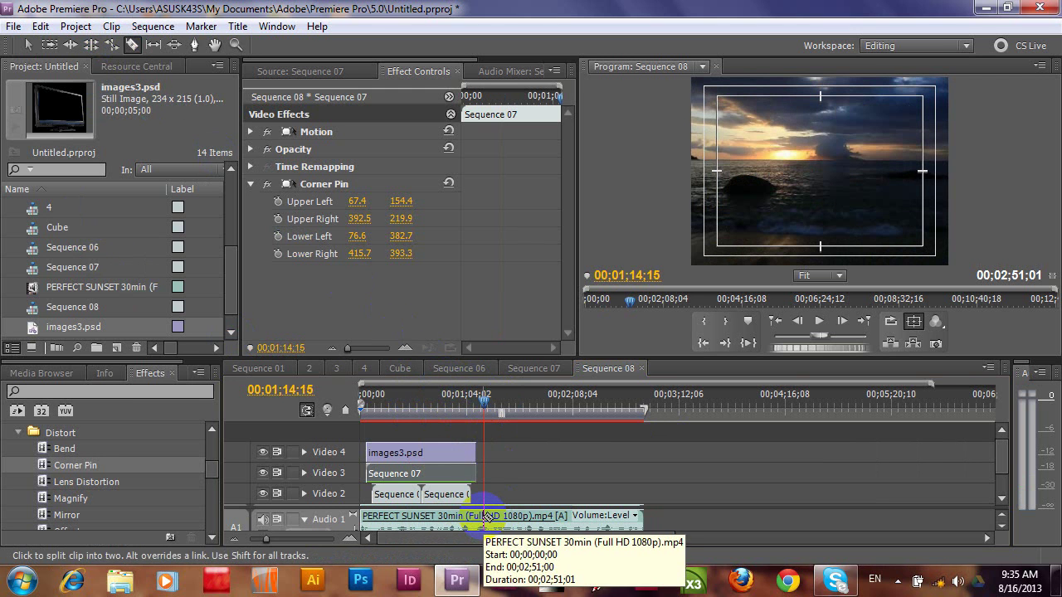
pyautogui.click(487, 517)
pyautogui.click(27, 44)
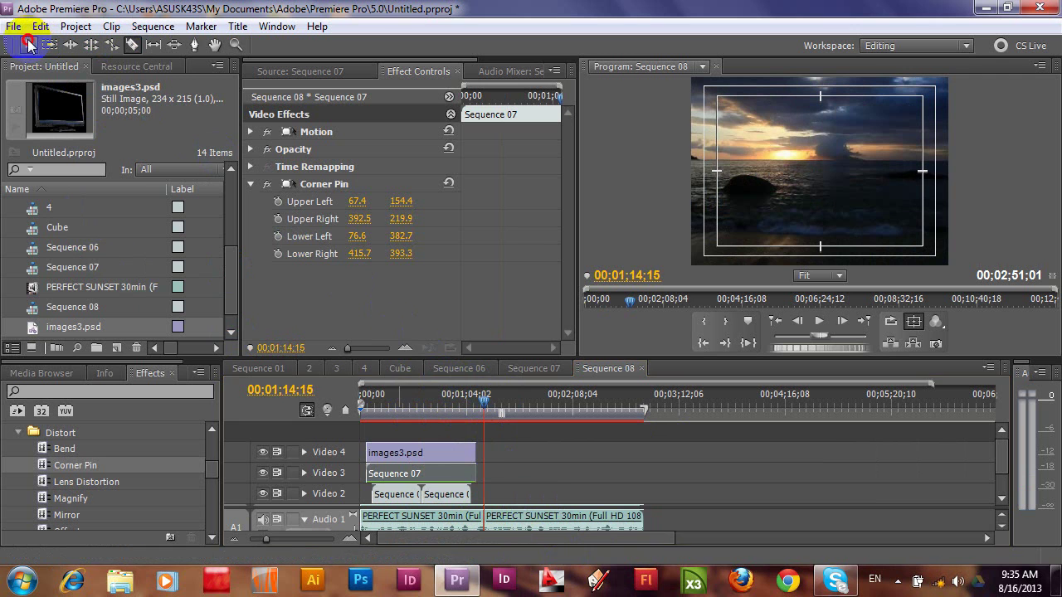
pyautogui.click(546, 518)
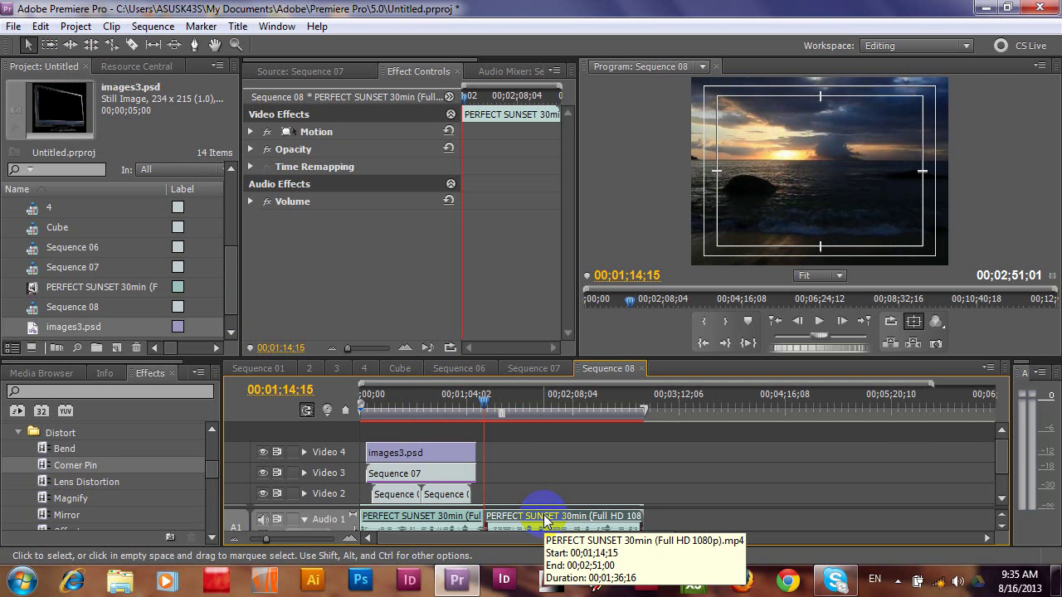
pyautogui.press('Delete')
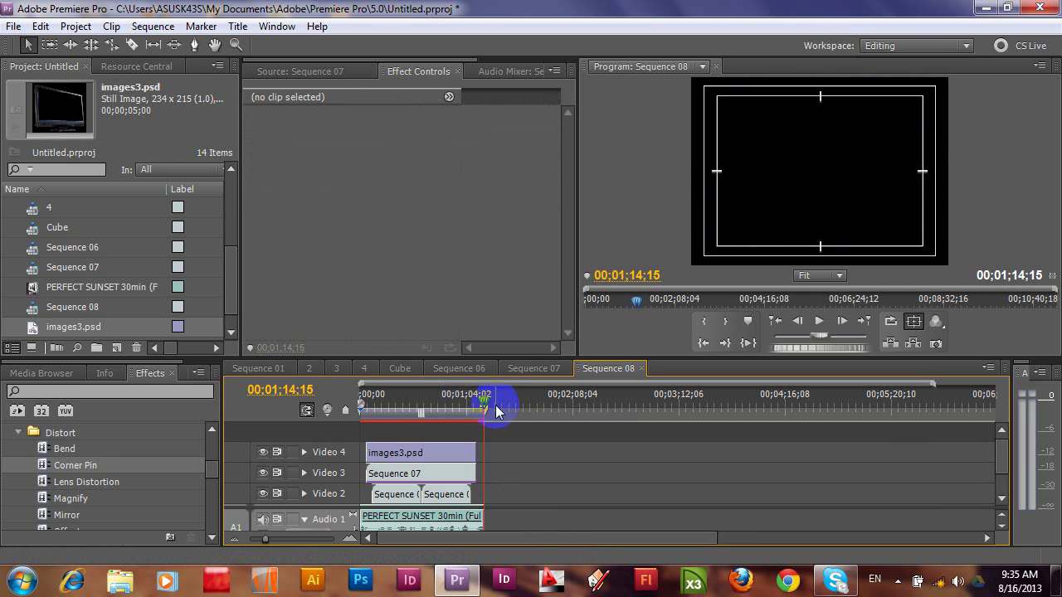
pyautogui.moveTo(484, 406)
pyautogui.mouseDown()
pyautogui.moveTo(443, 415)
pyautogui.moveTo(452, 423)
pyautogui.moveTo(345, 429)
pyautogui.mouseUp()
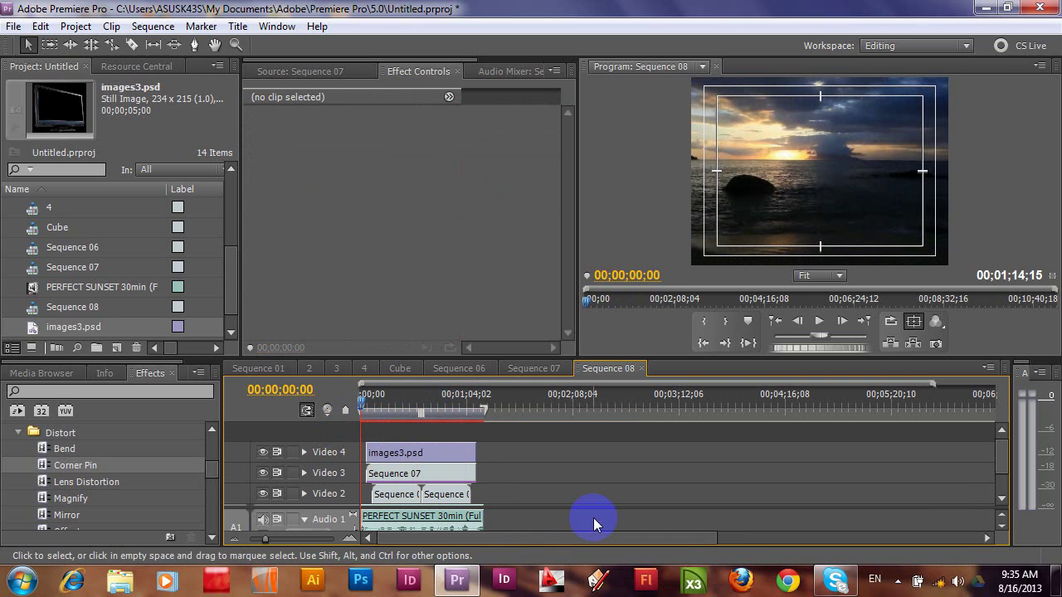
# Render Sequence 08's work-area previews, then cancel the render at about 34%.
pyautogui.press('Return')
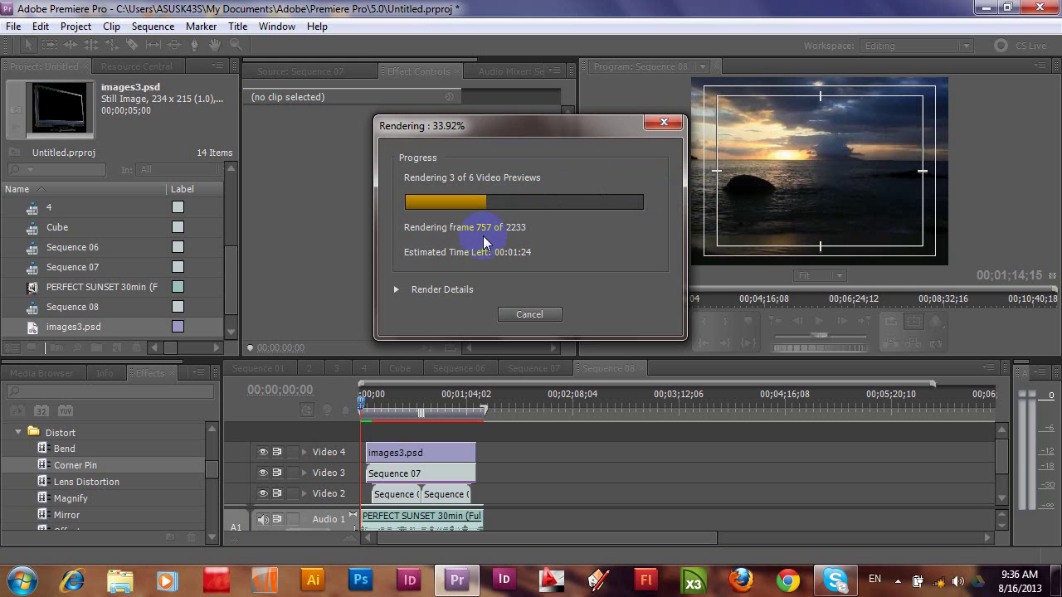
pyautogui.click(637, 123)
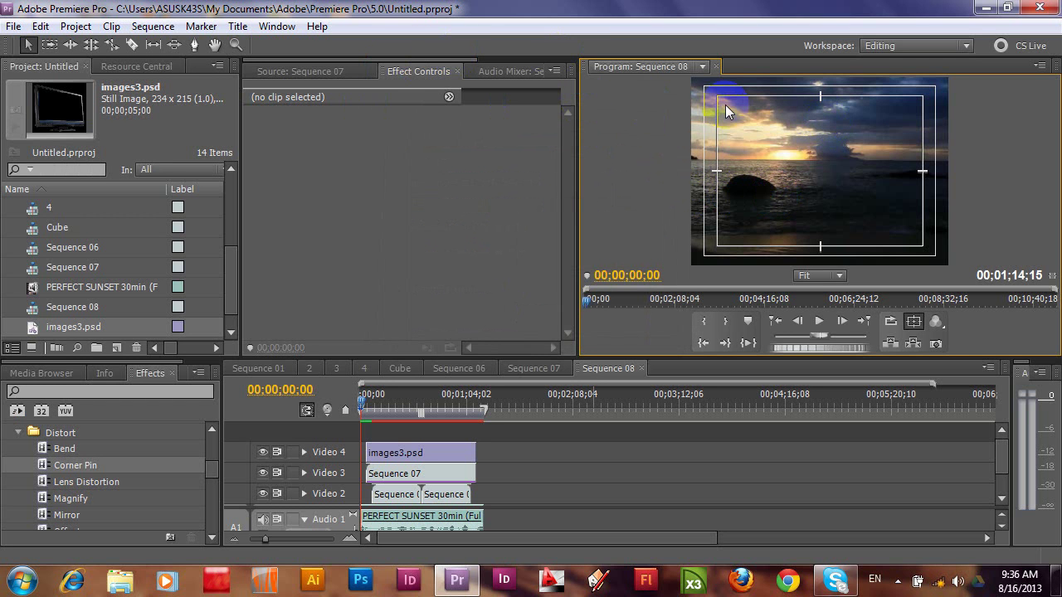
pyautogui.click(120, 579)
pyautogui.click(239, 388)
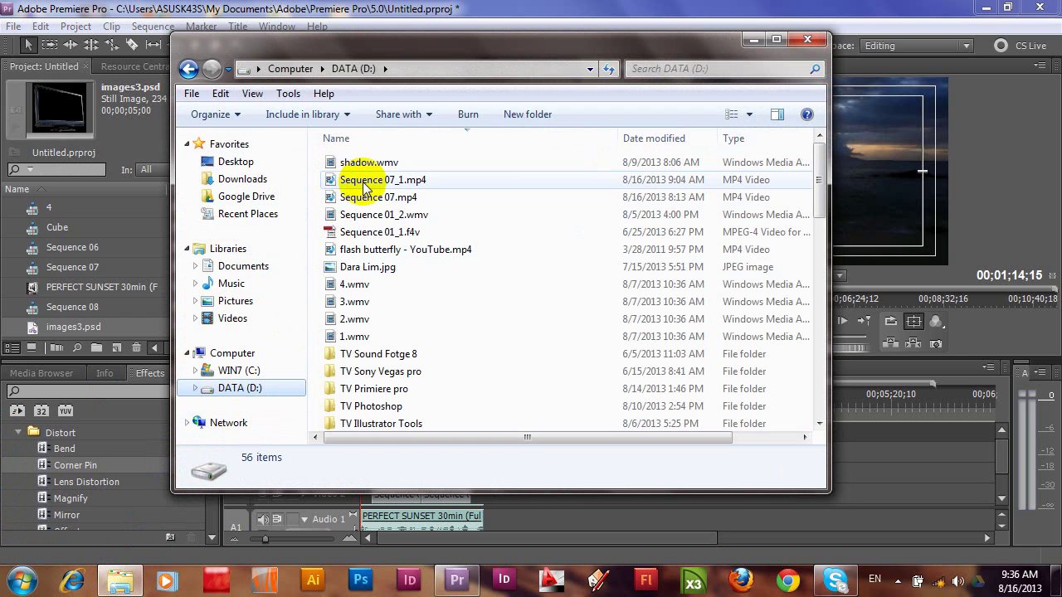
pyautogui.click(352, 186)
pyautogui.doubleClick(353, 185)
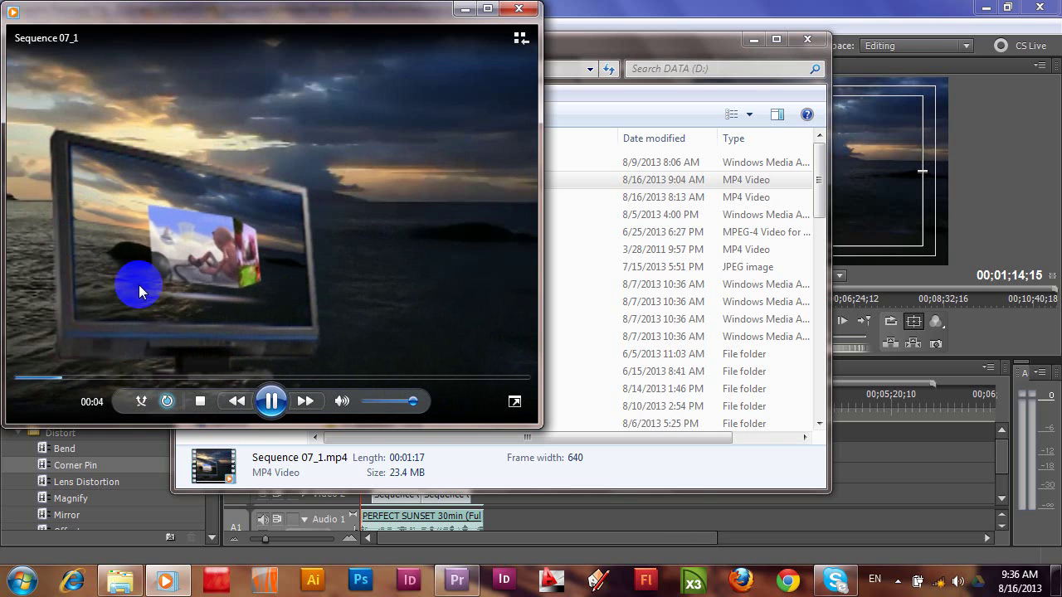
pyautogui.click(522, 11)
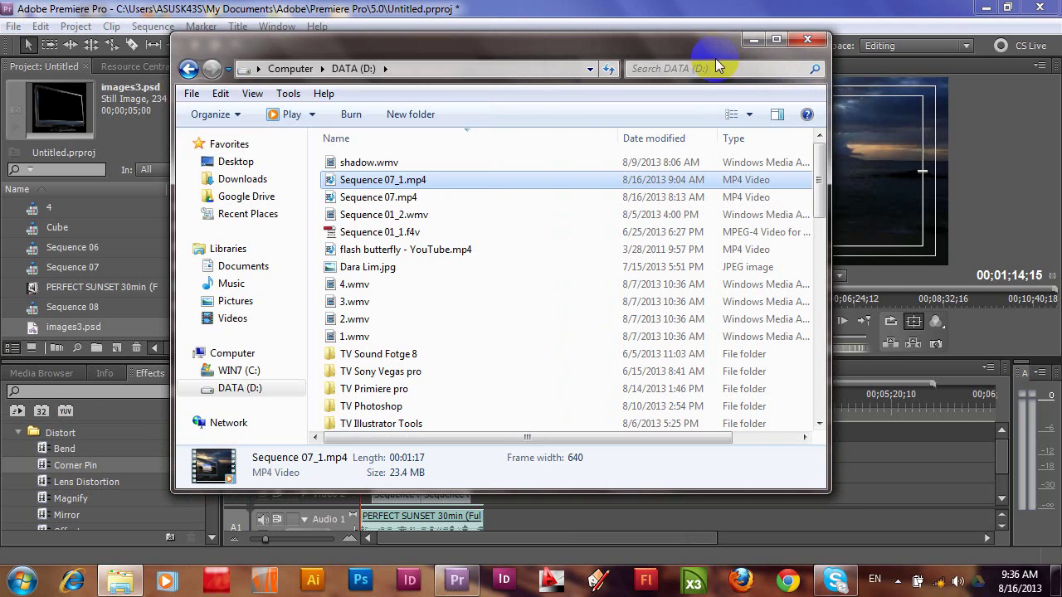
pyautogui.click(719, 13)
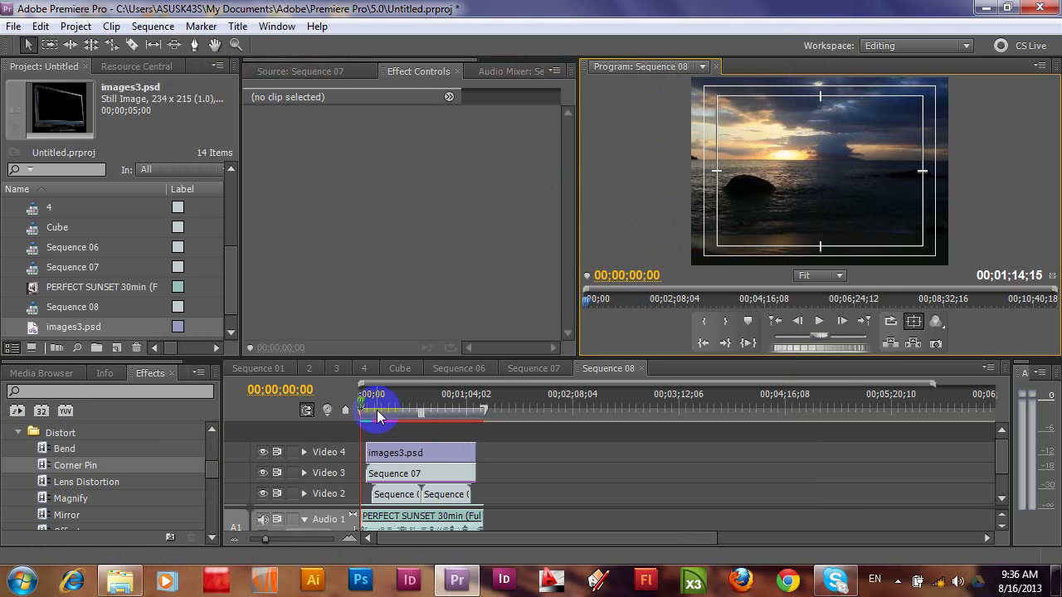
# Scrub through Sequence 08 to preview the composite, leaving the playhead at 00;00;21;29.
pyautogui.moveTo(369, 403); pyautogui.dragTo(395, 403)
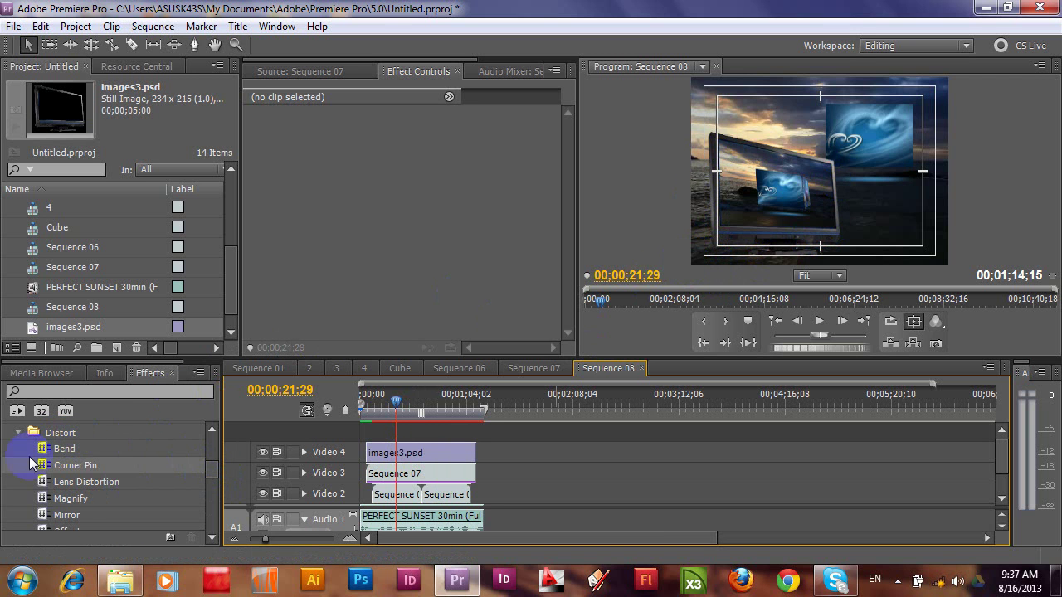
# Apply the Generate > Lens Flare effect to the images3.psd clip.
pyautogui.click(19, 432)
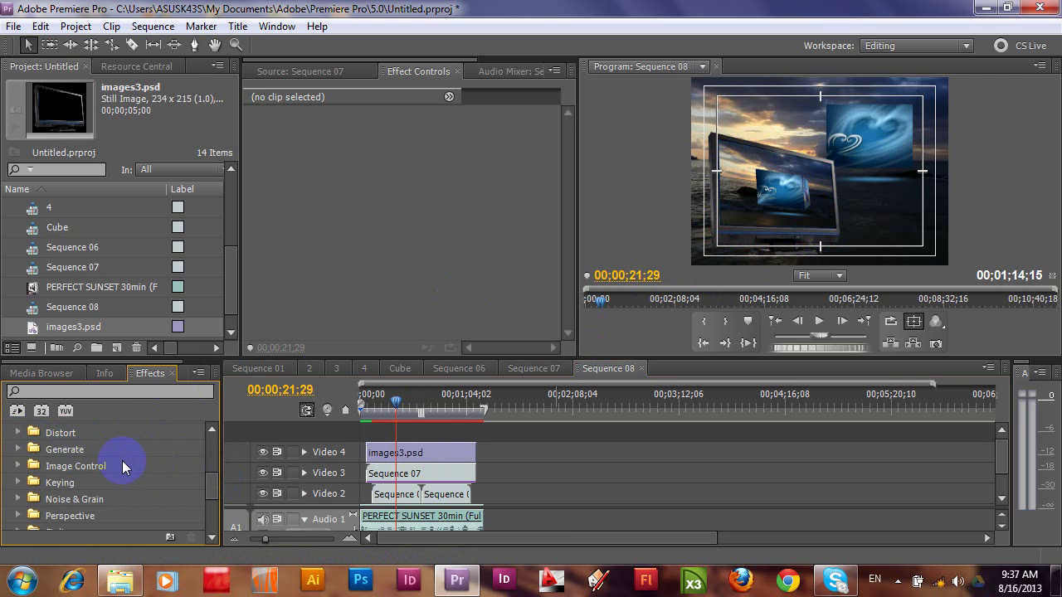
pyautogui.click(18, 449)
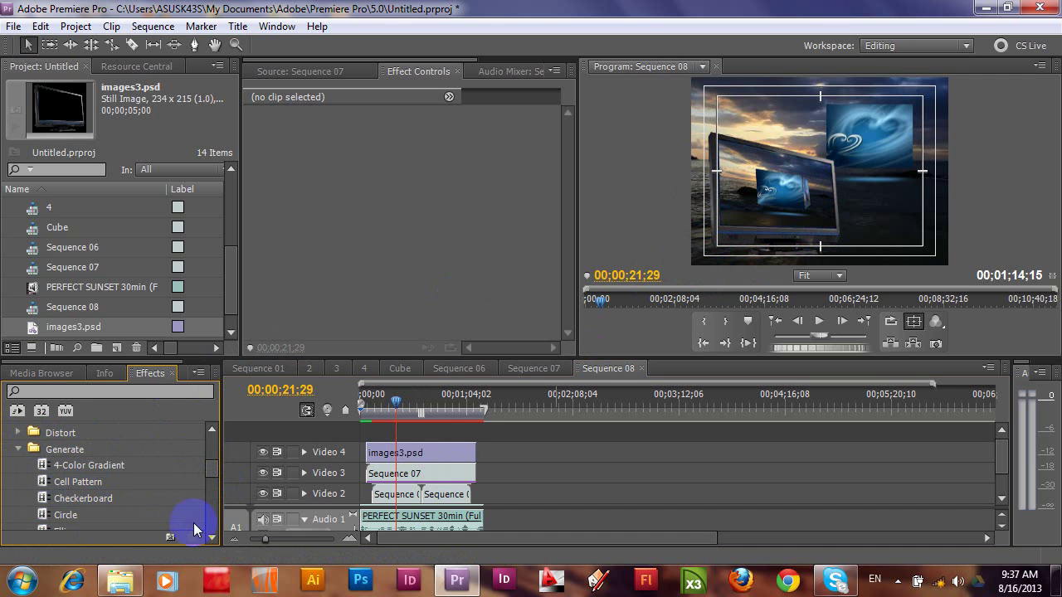
pyautogui.click(214, 541)
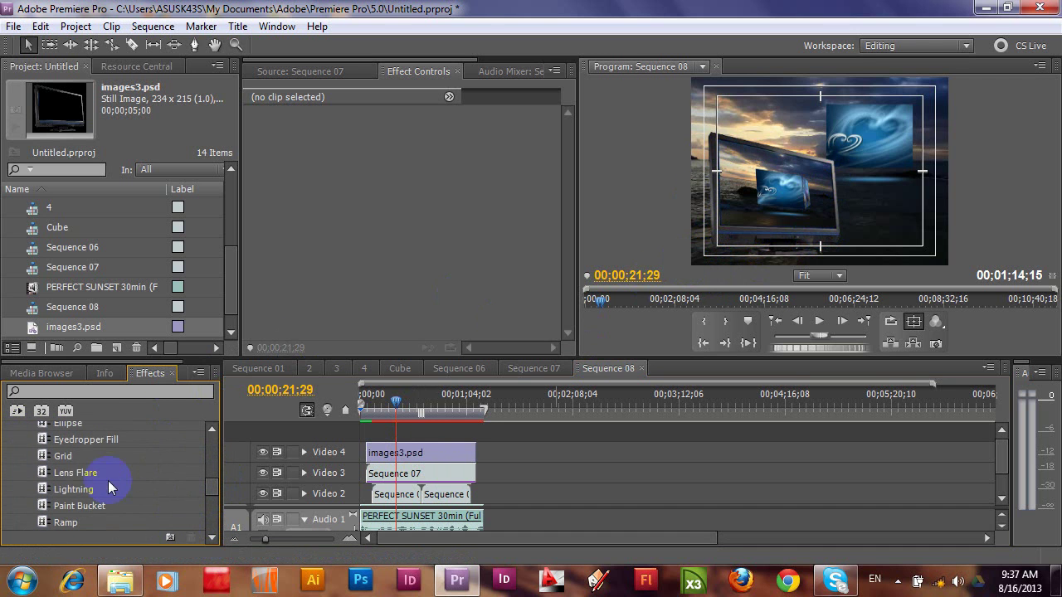
pyautogui.moveTo(61, 476); pyautogui.dragTo(419, 454)
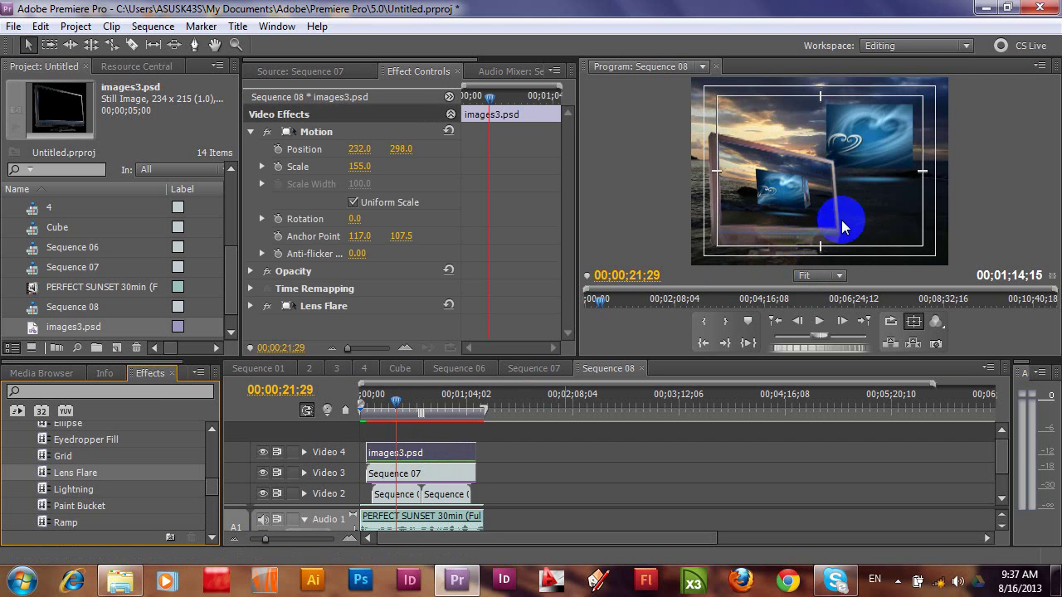
# Set Lens Flare brightness to 24% and Flare Center to -14.4, 173.0.
pyautogui.click(308, 315)
pyautogui.click(253, 308)
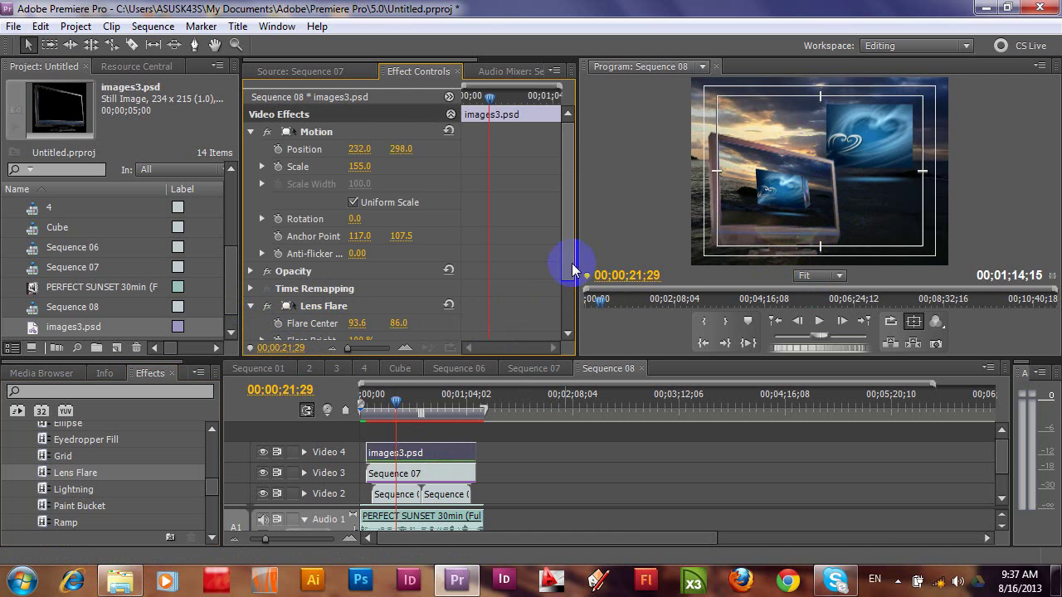
pyautogui.moveTo(571, 263); pyautogui.dragTo(570, 308)
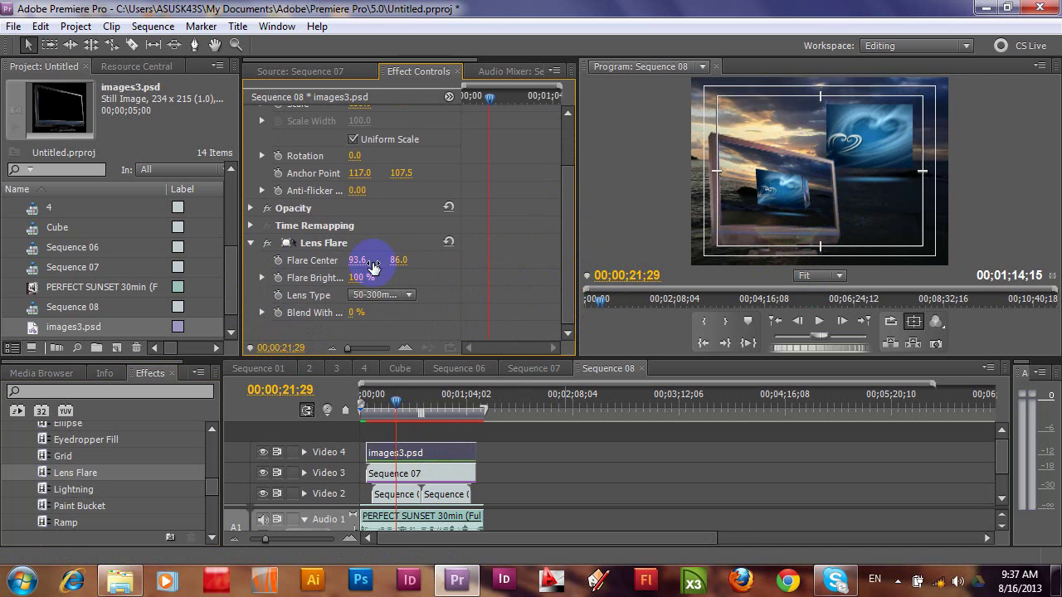
pyautogui.moveTo(396, 263)
pyautogui.mouseDown()
pyautogui.moveTo(493, 262)
pyautogui.moveTo(474, 259)
pyautogui.mouseUp()
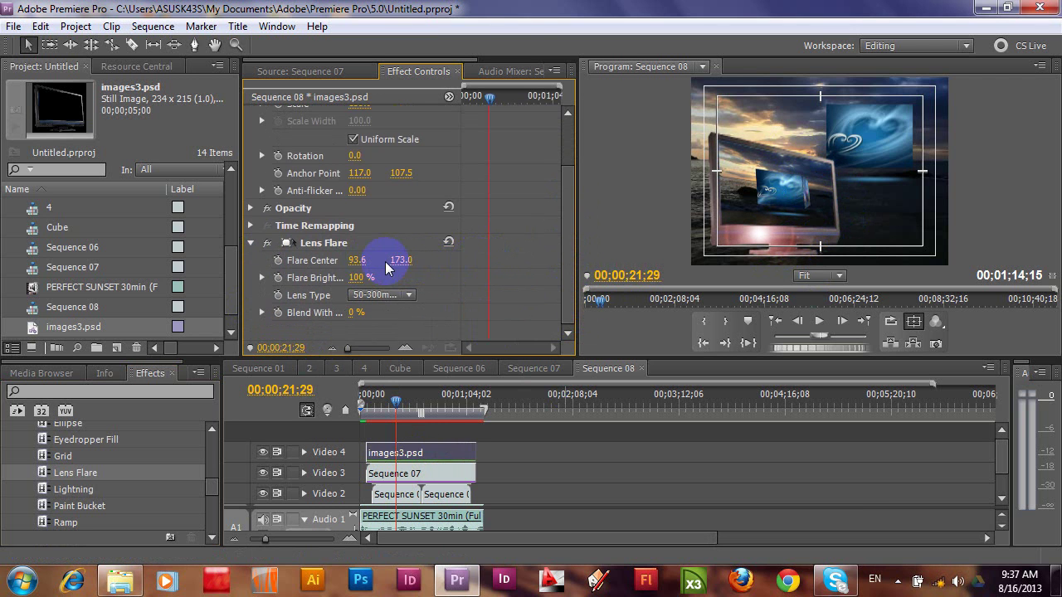
pyautogui.moveTo(356, 276); pyautogui.dragTo(287, 281)
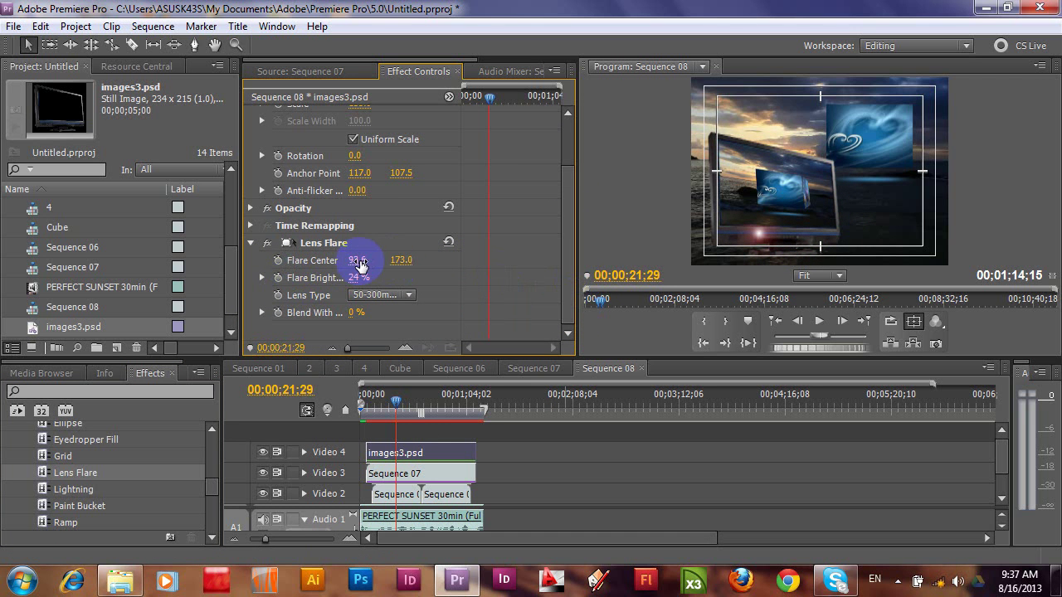
pyautogui.moveTo(356, 261); pyautogui.dragTo(265, 269)
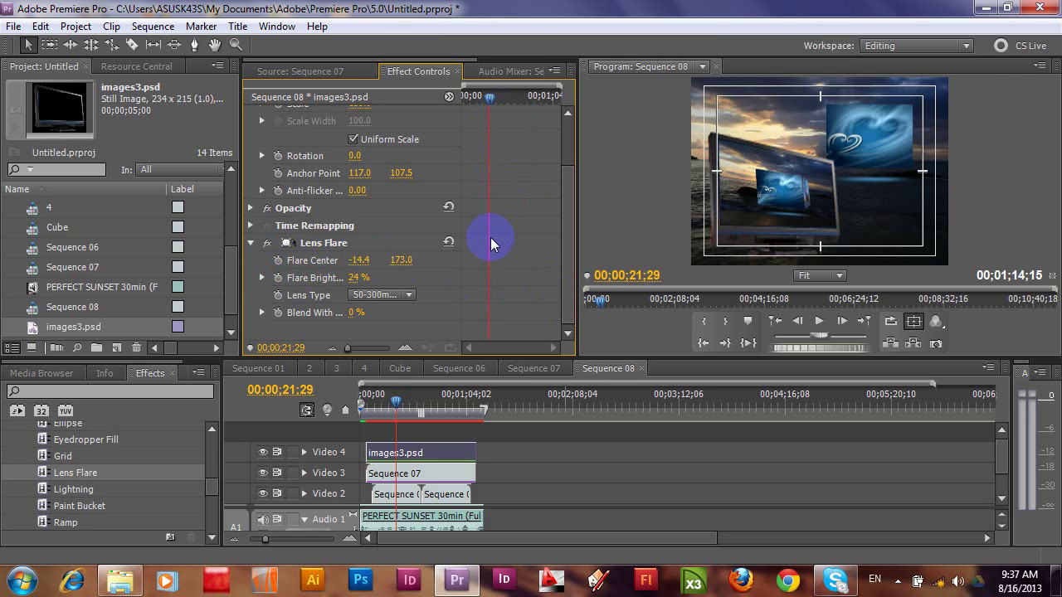
pyautogui.moveTo(489, 97)
pyautogui.mouseDown()
pyautogui.moveTo(503, 100)
pyautogui.moveTo(493, 98)
pyautogui.mouseUp()
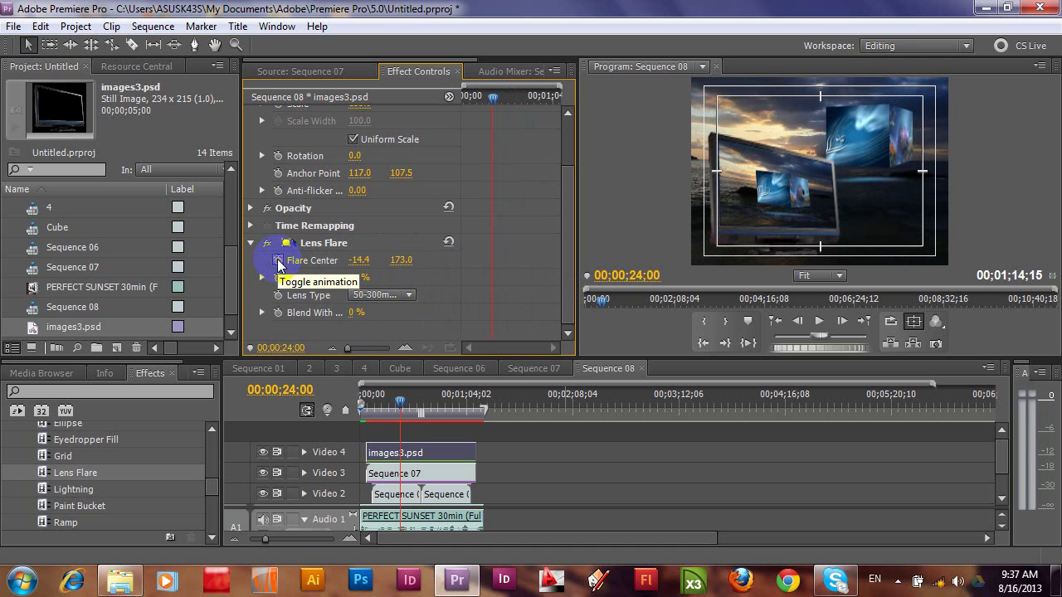
# Keyframe Flare Center at -14.4, then add a second keyframe with X at 219.6.
pyautogui.click(278, 263)
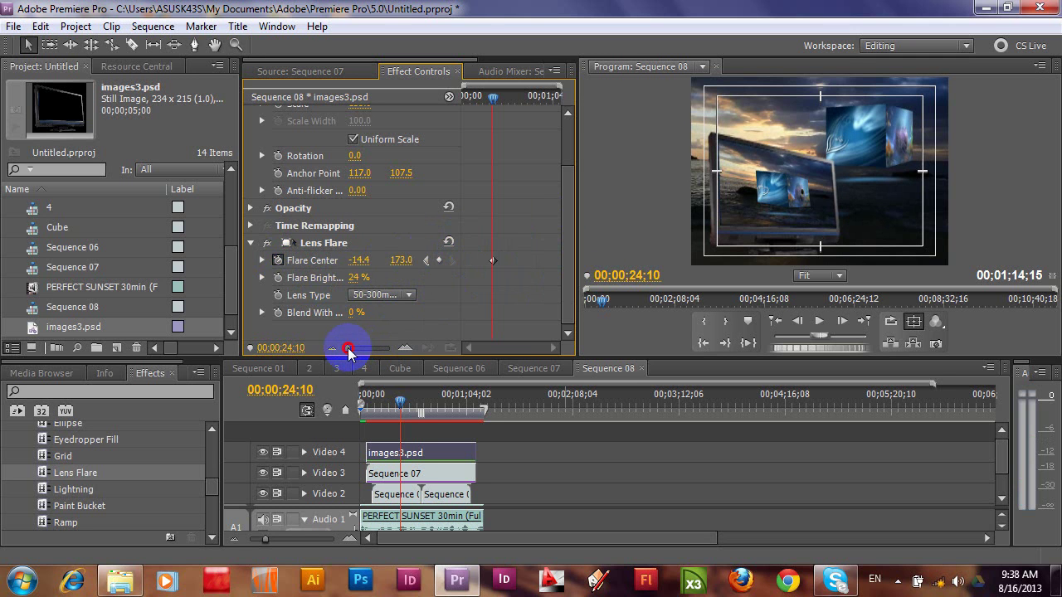
pyautogui.moveTo(349, 348); pyautogui.dragTo(370, 352)
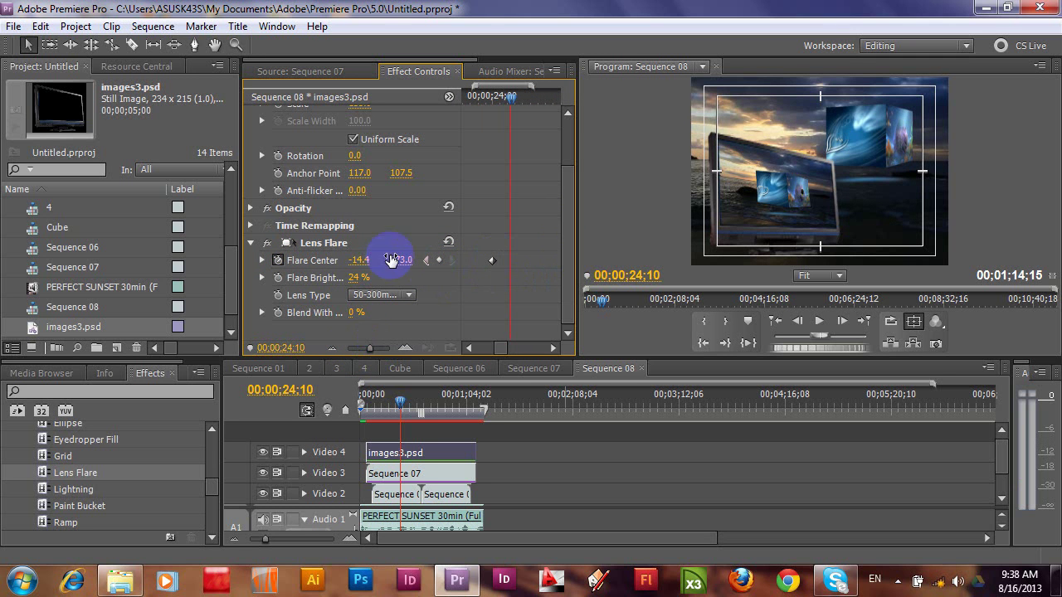
pyautogui.click(442, 261)
pyautogui.moveTo(356, 263); pyautogui.dragTo(551, 261)
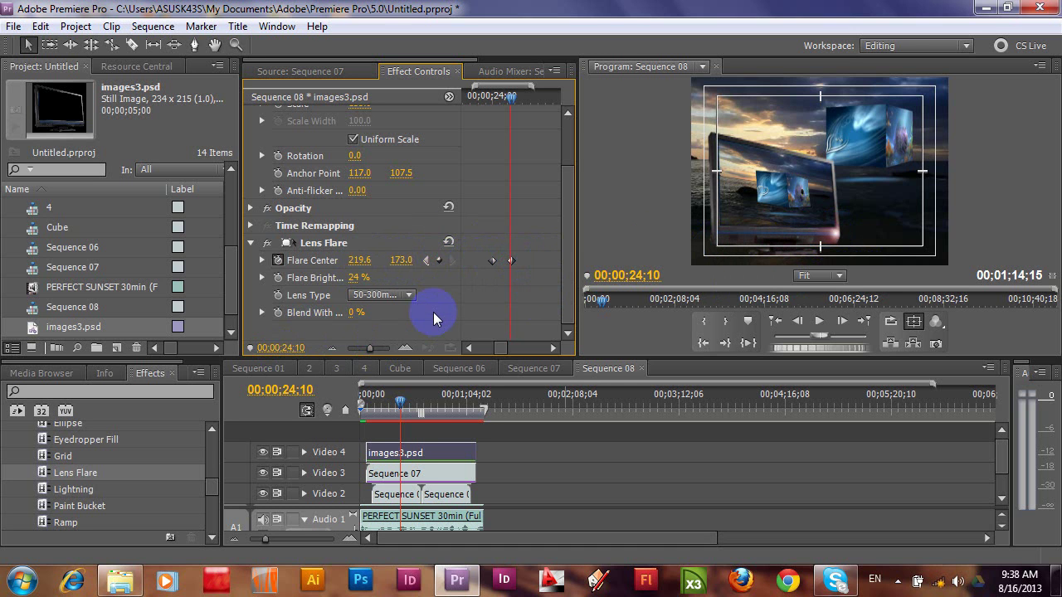
pyautogui.press('Right')
pyautogui.press('Right')
pyautogui.press('Right')
pyautogui.press('Right')
pyautogui.press('Right')
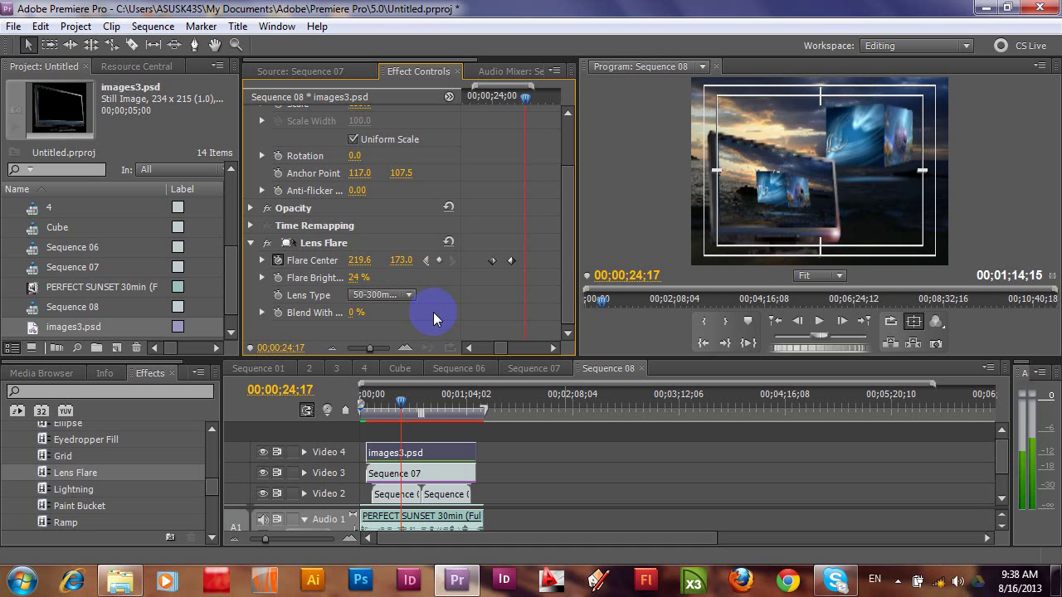
pyautogui.press('Right')
pyautogui.press('Right')
pyautogui.press('Right')
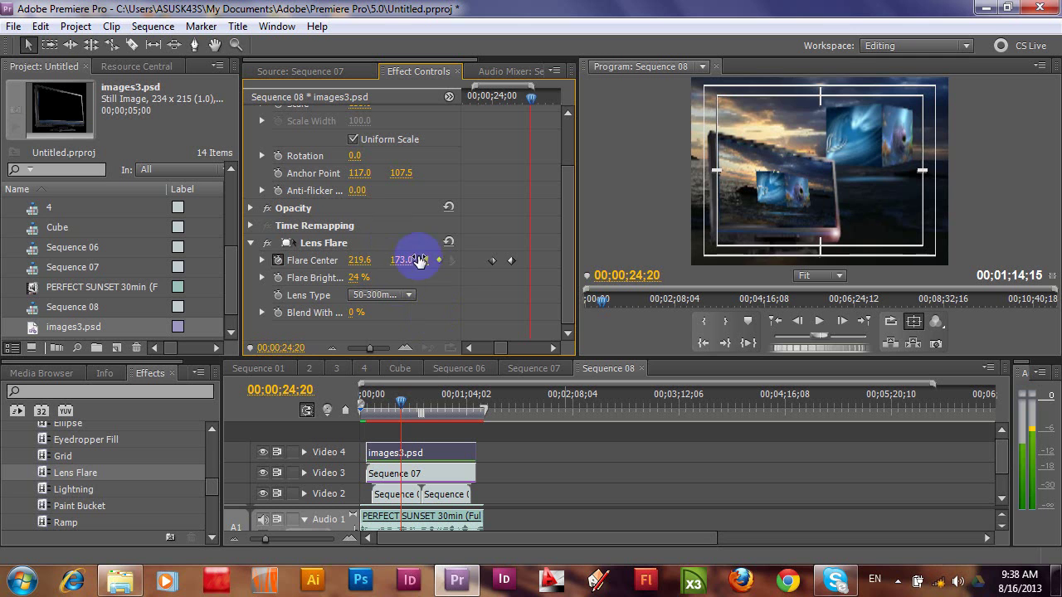
# Add a Flare Center keyframe at 24;20 and move the flare higher.
pyautogui.click(438, 261)
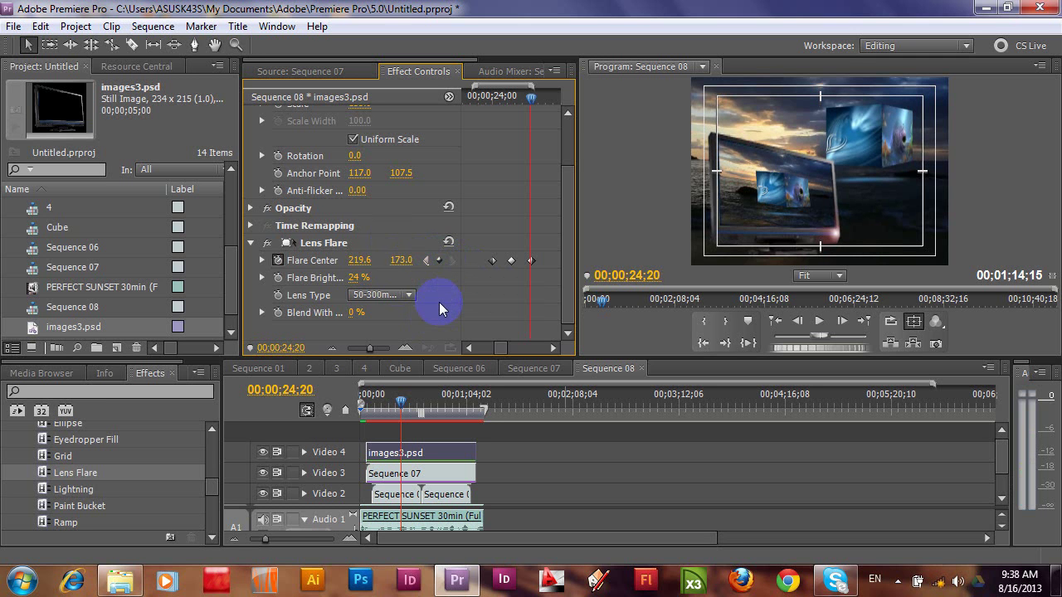
pyautogui.click(404, 260)
pyautogui.moveTo(399, 260); pyautogui.dragTo(307, 260)
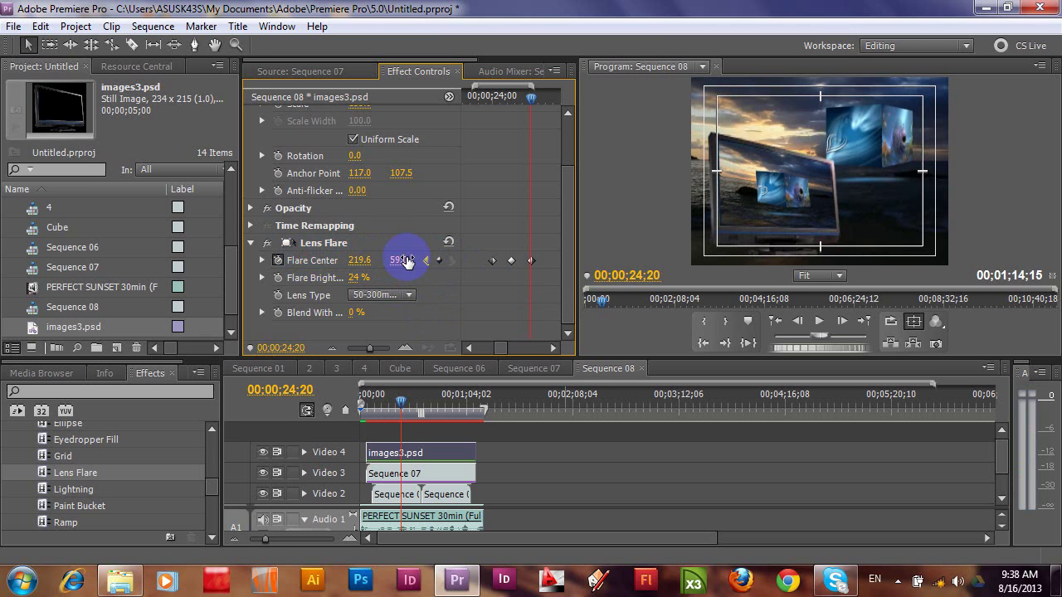
pyautogui.click(363, 261)
# At 25;00, reposition the Flare Center to 24.6, 239.0.
pyautogui.press('Right')
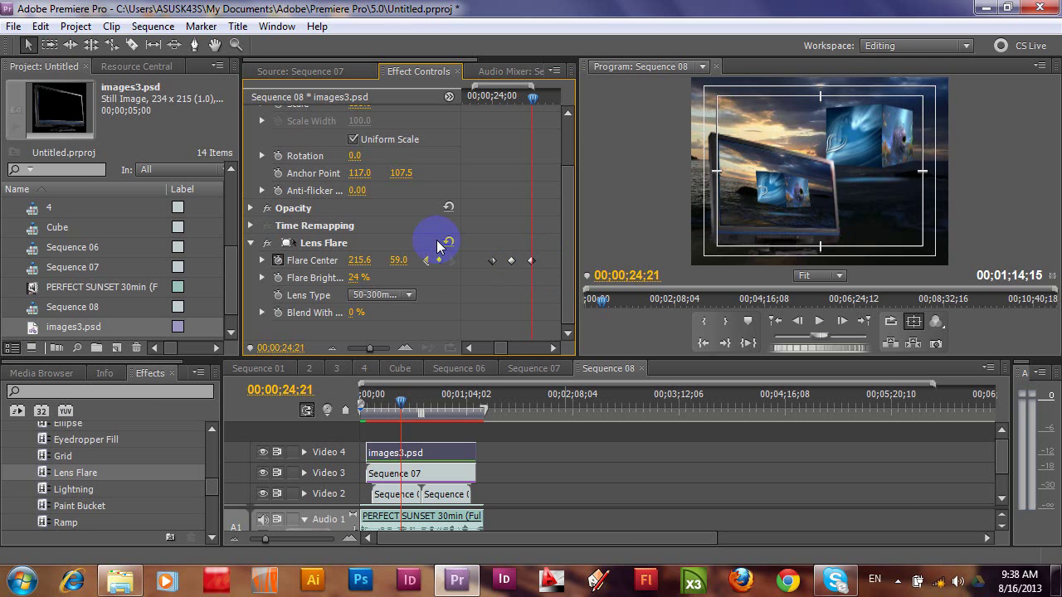
pyautogui.press('space')
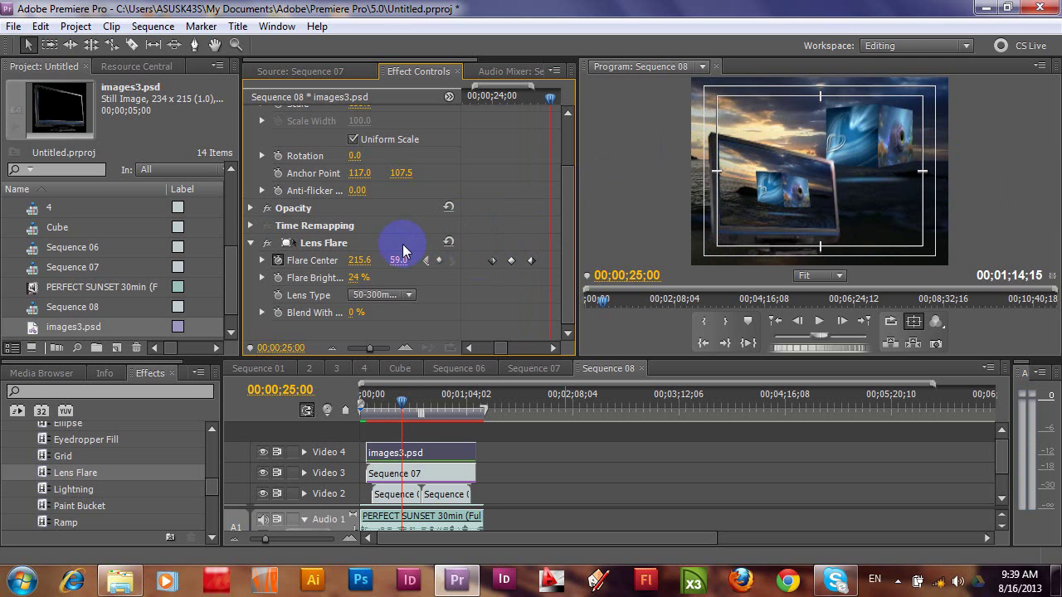
pyautogui.click(363, 260)
pyautogui.moveTo(362, 260); pyautogui.dragTo(178, 256)
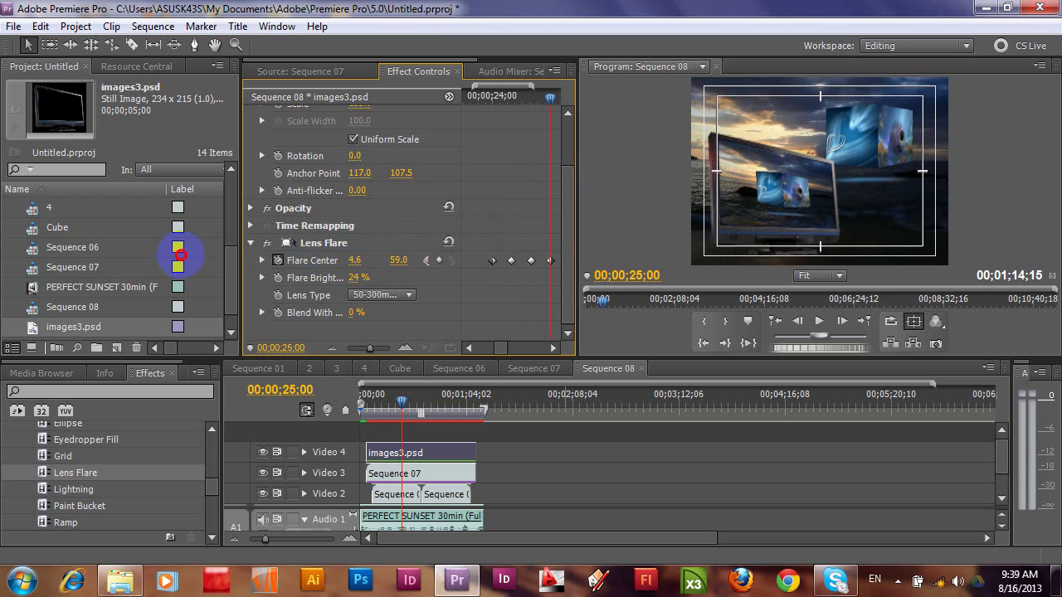
pyautogui.moveTo(178, 256); pyautogui.dragTo(196, 253)
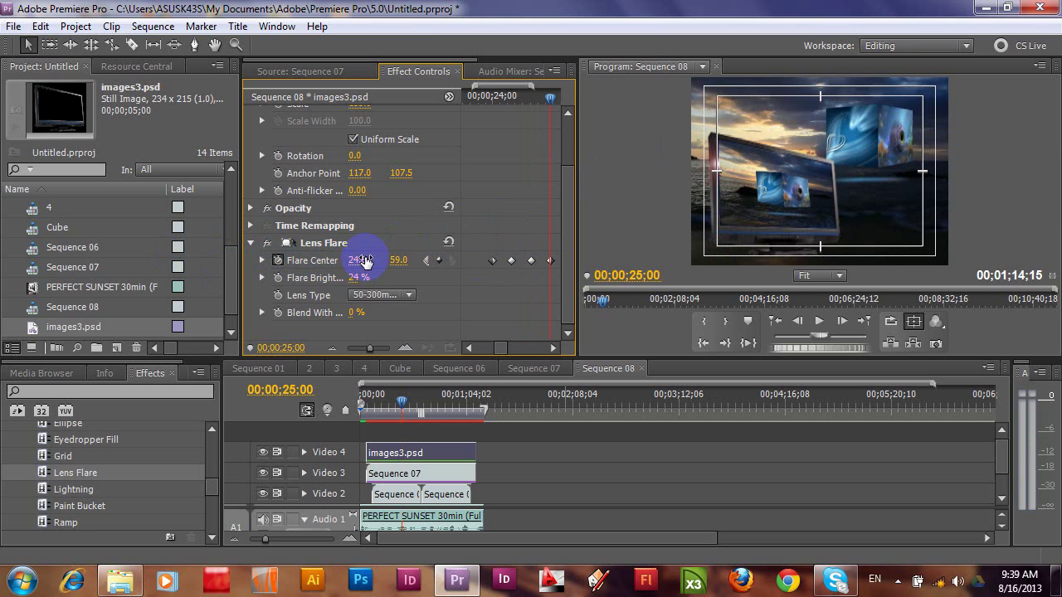
pyautogui.click(402, 261)
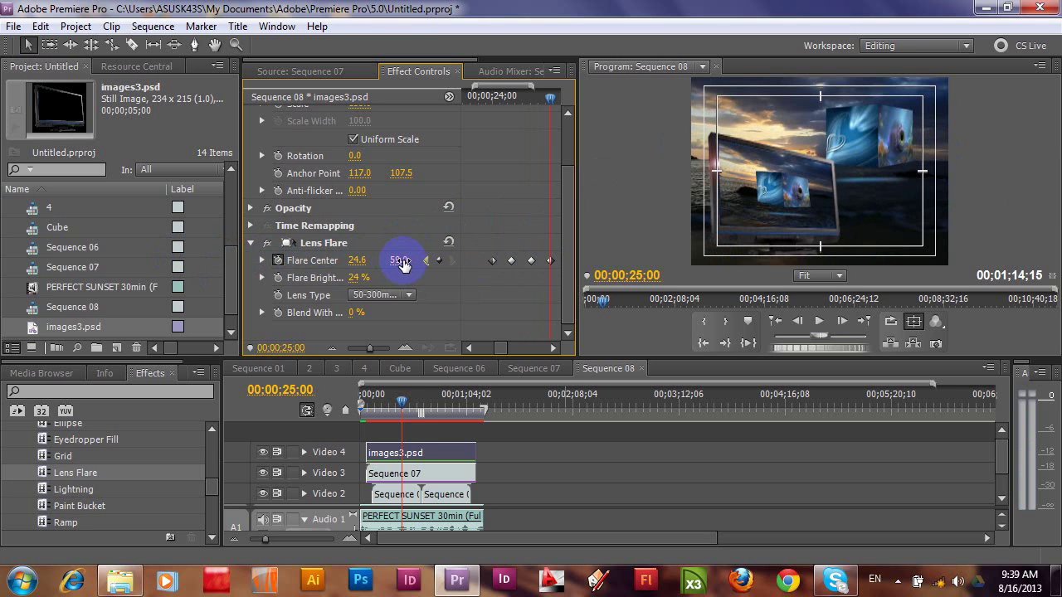
pyautogui.moveTo(402, 260)
pyautogui.mouseDown()
pyautogui.moveTo(357, 260)
pyautogui.moveTo(405, 261)
pyautogui.mouseUp()
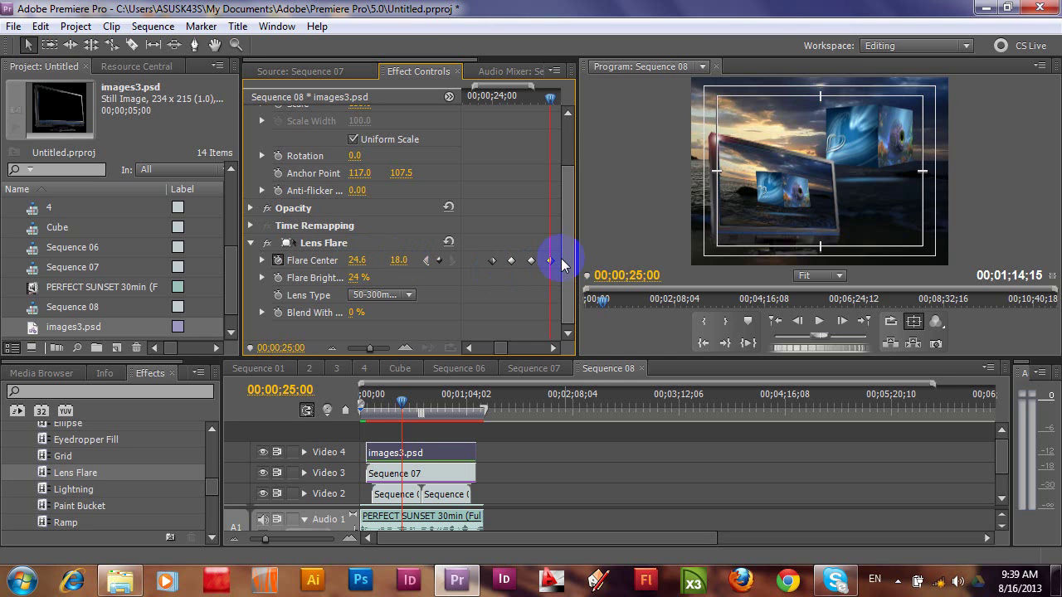
# Add a Flare Center keyframe at 25;10 with the flare dropped lower.
pyautogui.hotkey('shift', 'Right')
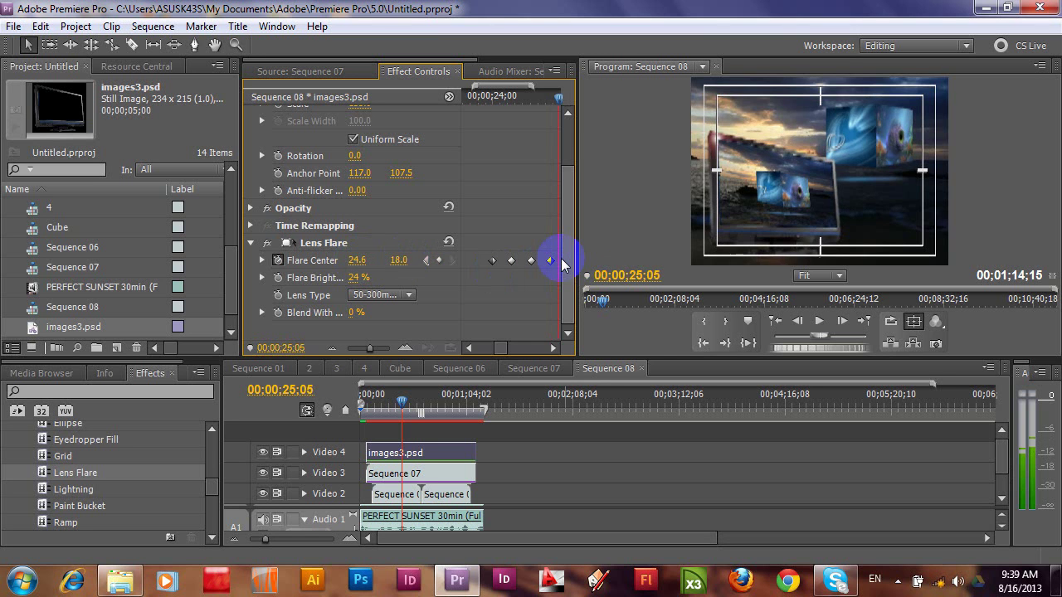
pyautogui.hotkey('shift', 'Right')
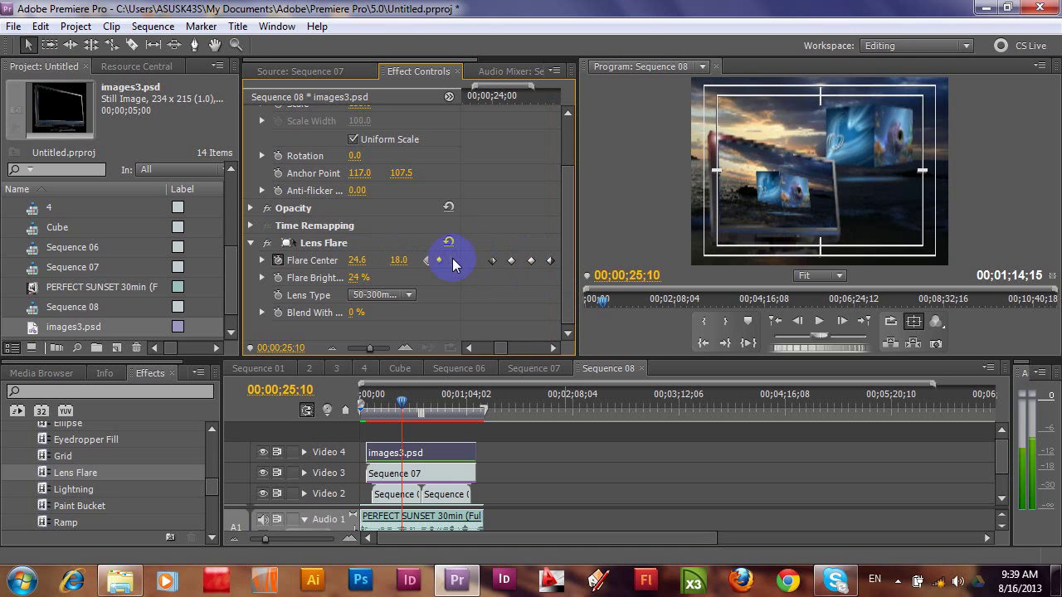
pyautogui.click(441, 262)
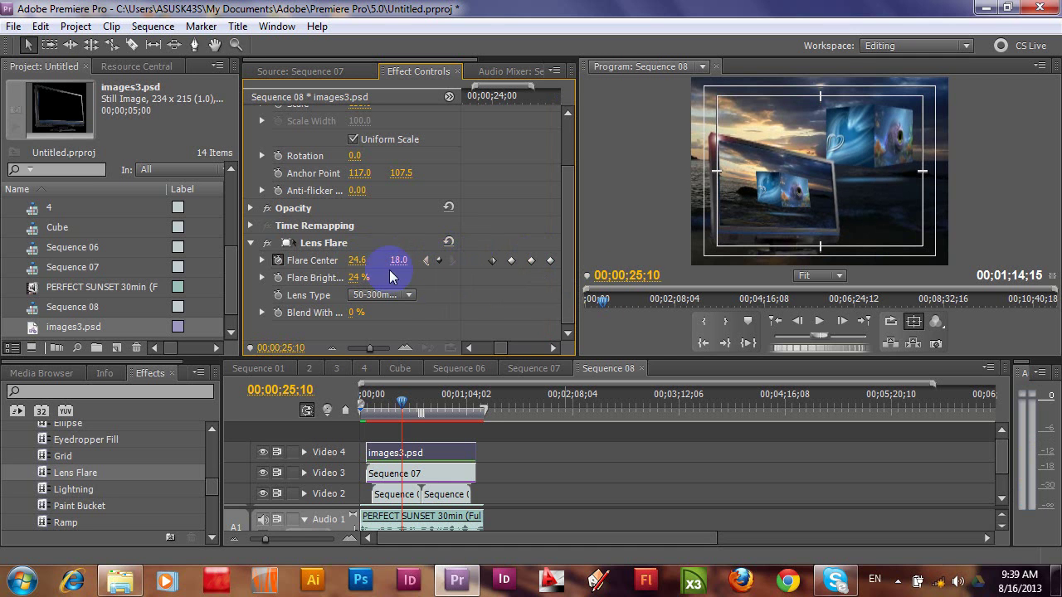
pyautogui.moveTo(398, 263)
pyautogui.mouseDown()
pyautogui.moveTo(609, 292)
pyautogui.moveTo(407, 262)
pyautogui.mouseUp()
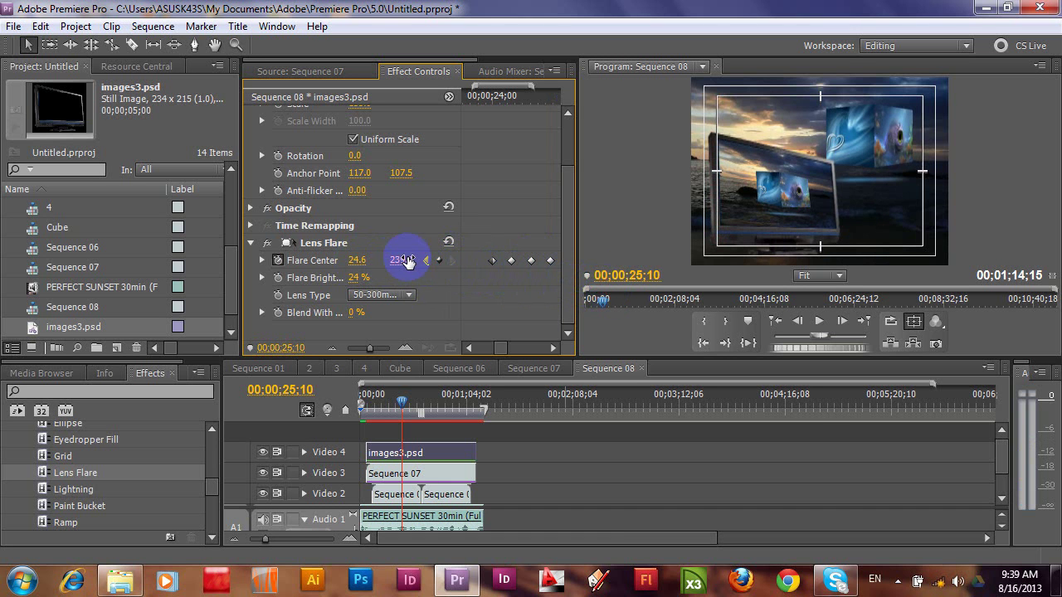
pyautogui.moveTo(403, 407); pyautogui.dragTo(377, 410)
pyautogui.click(733, 464)
pyautogui.press('space')
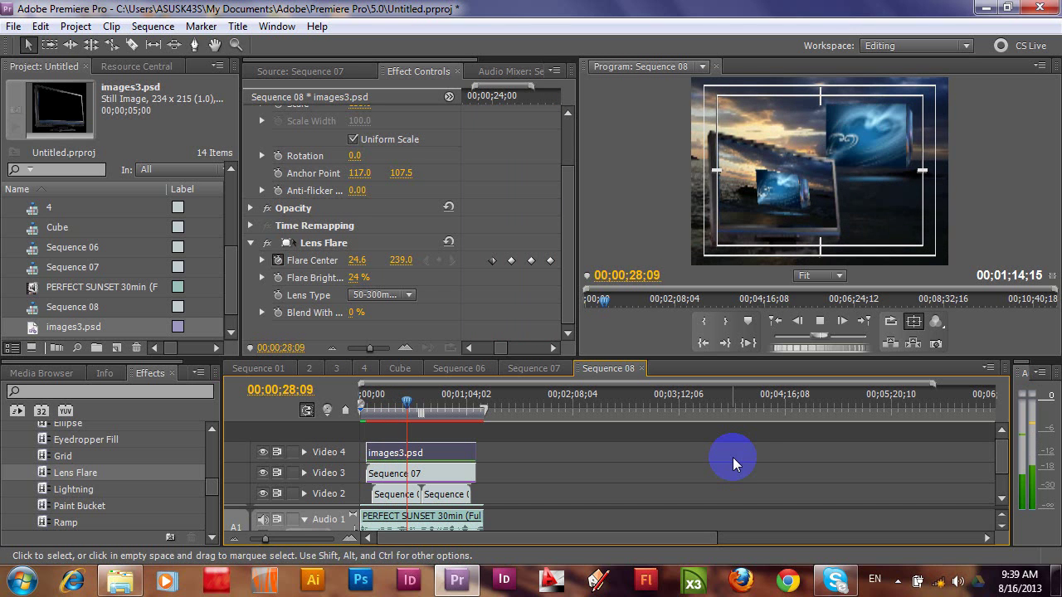
pyautogui.click(482, 95)
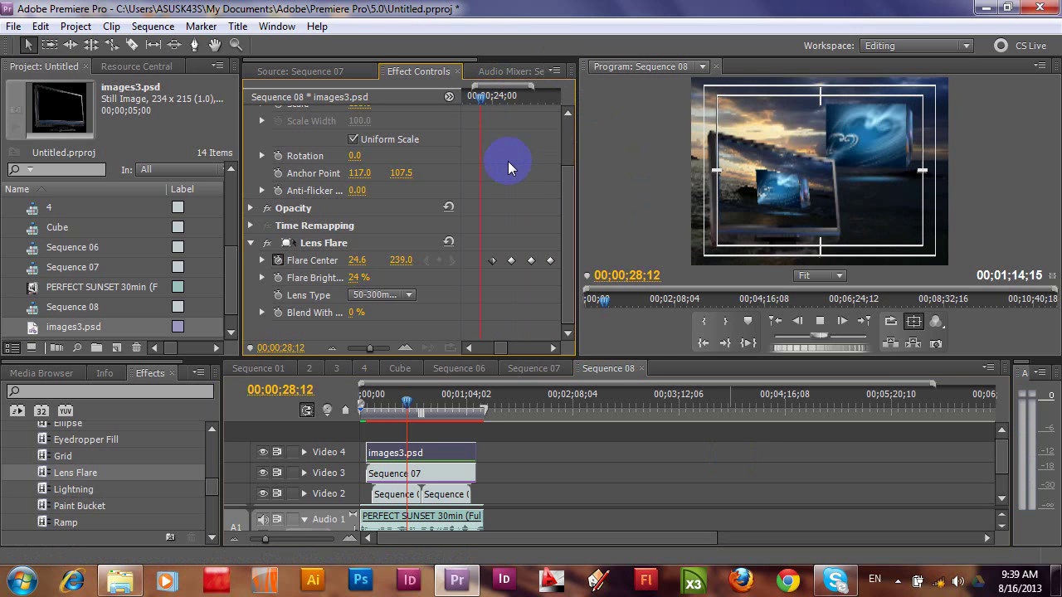
pyautogui.moveTo(486, 96); pyautogui.dragTo(490, 104)
pyautogui.press('space')
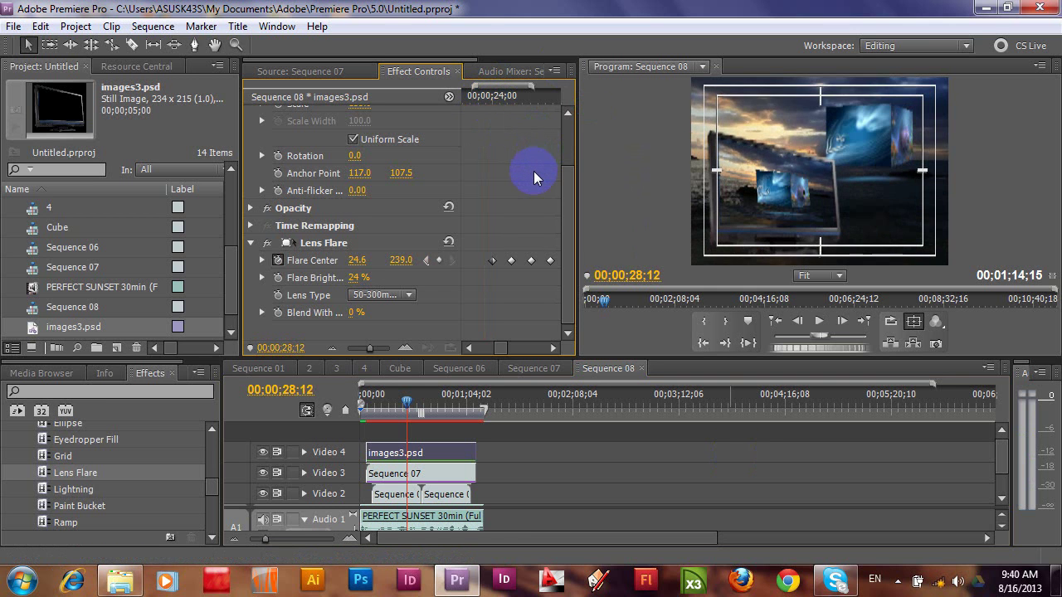
pyautogui.click(482, 98)
pyautogui.moveTo(485, 96); pyautogui.dragTo(489, 96)
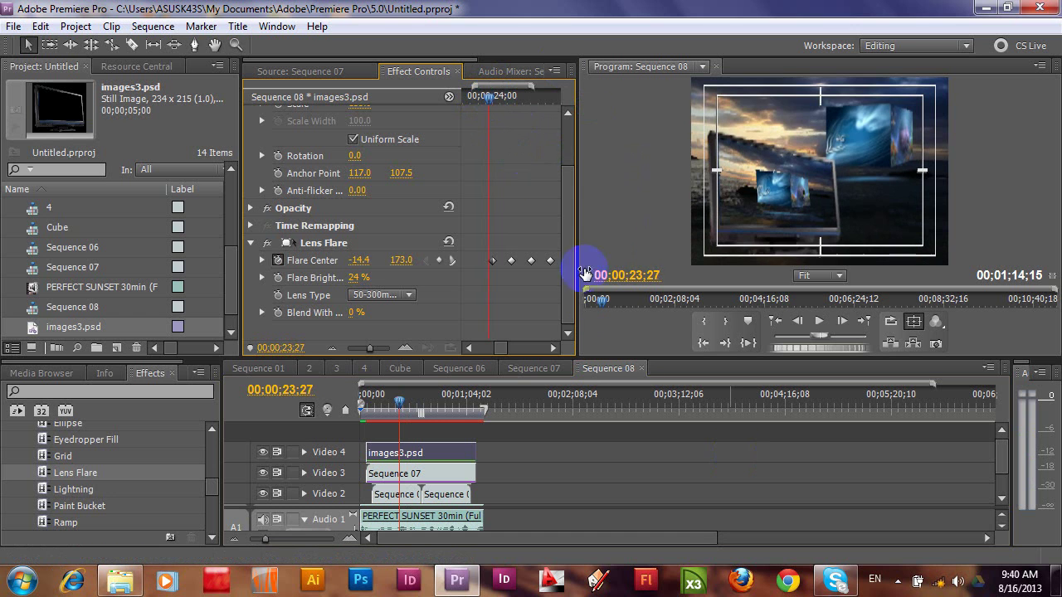
pyautogui.press('space')
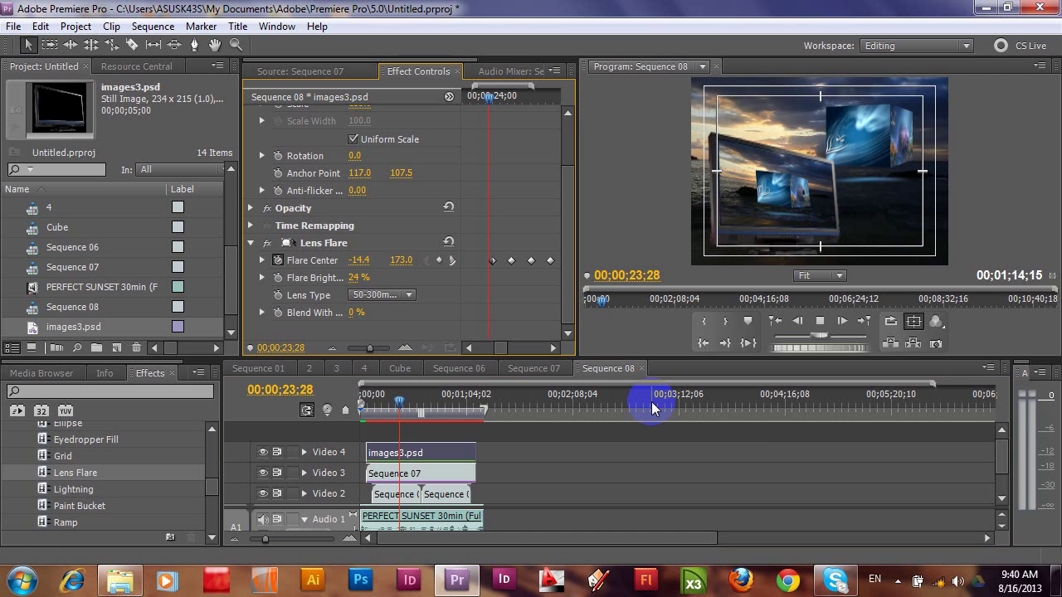
pyautogui.press('space')
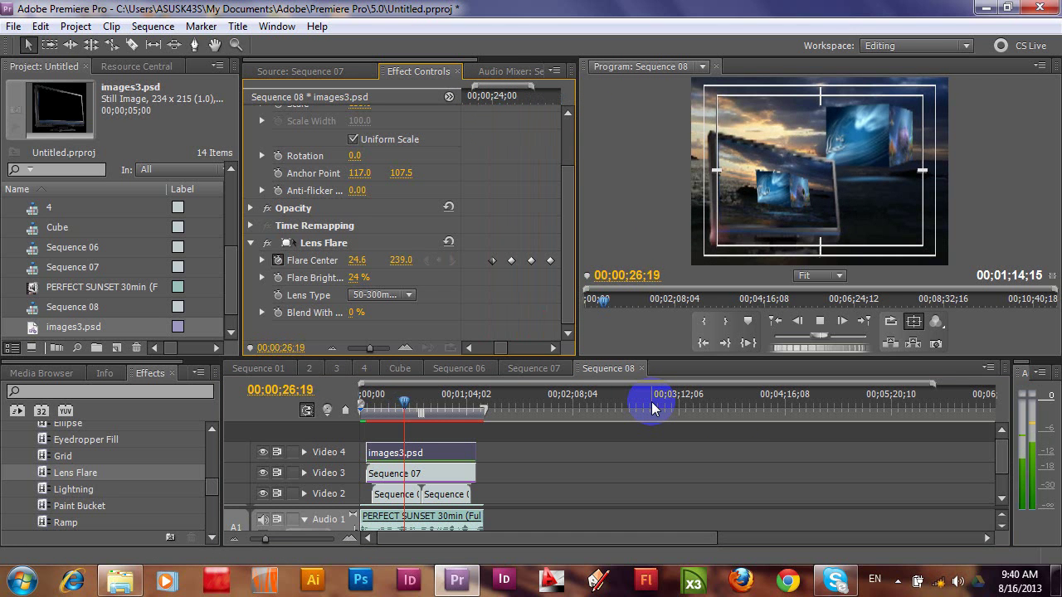
pyautogui.click(486, 100)
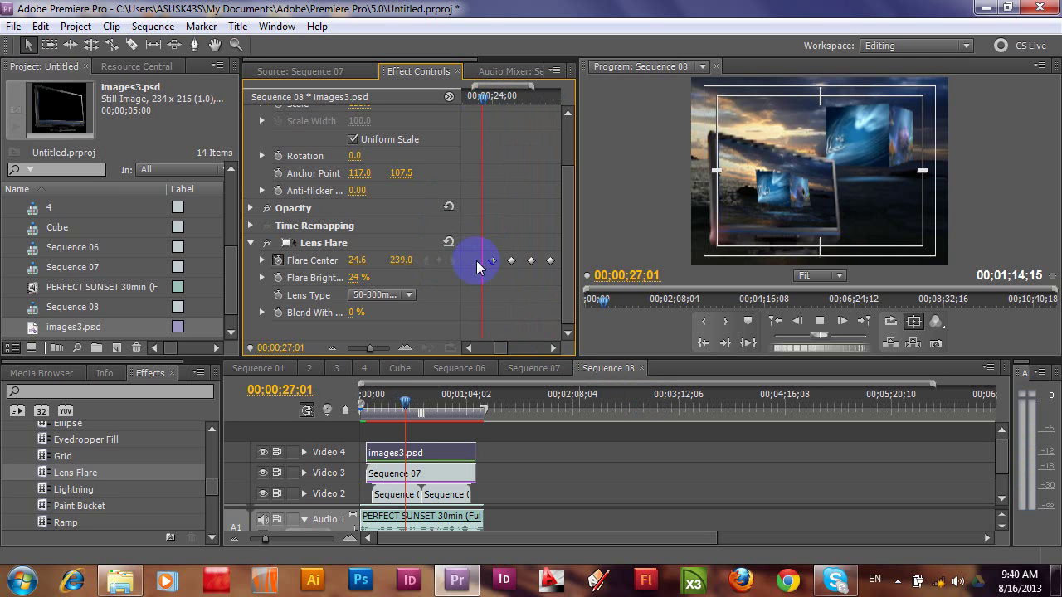
pyautogui.moveTo(482, 96); pyautogui.dragTo(492, 97)
pyautogui.click(496, 100)
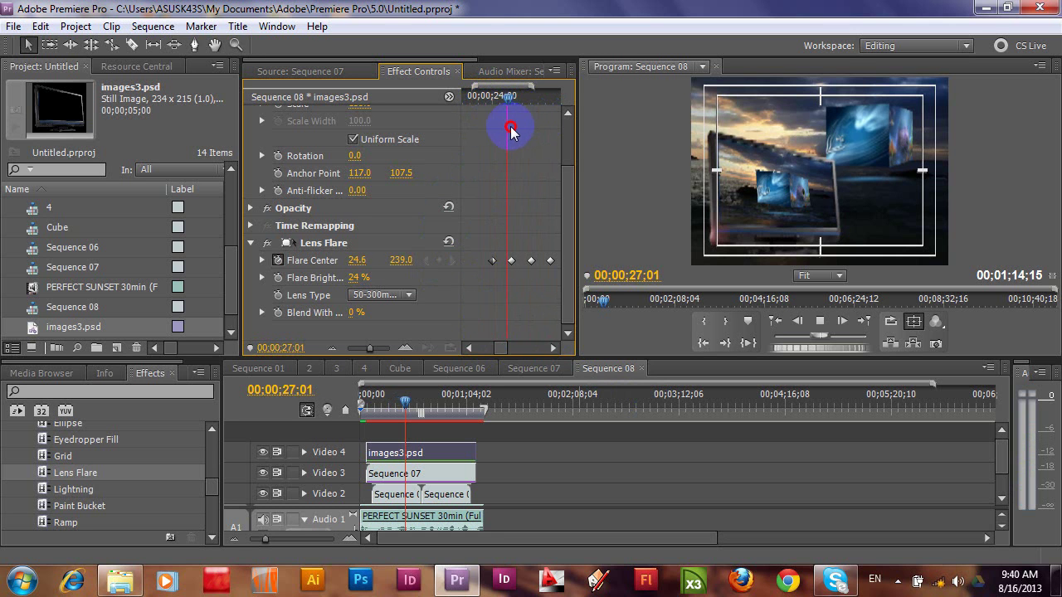
pyautogui.moveTo(498, 100); pyautogui.dragTo(510, 133)
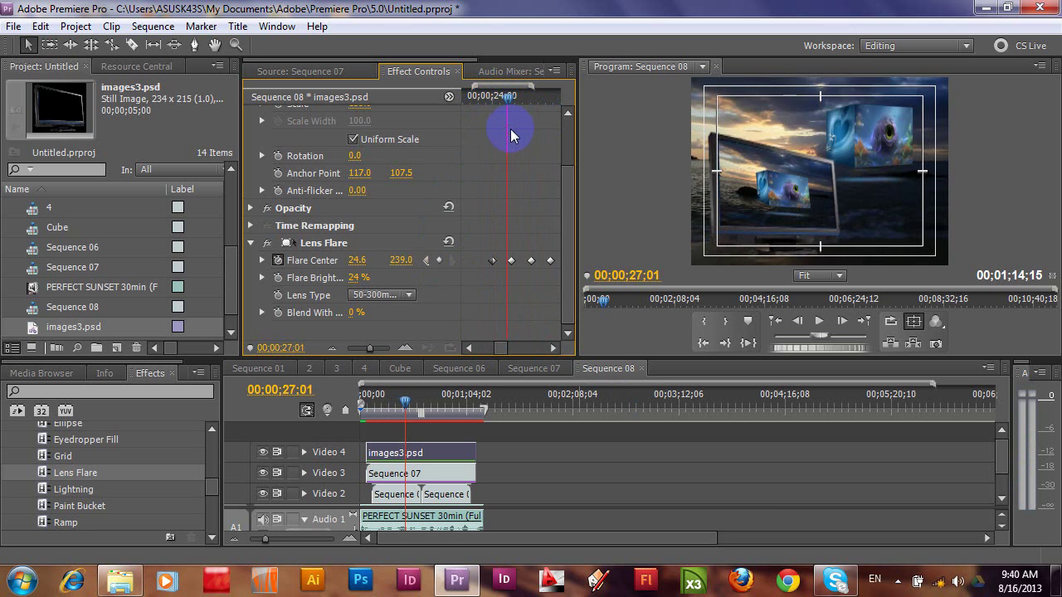
pyautogui.click(424, 260)
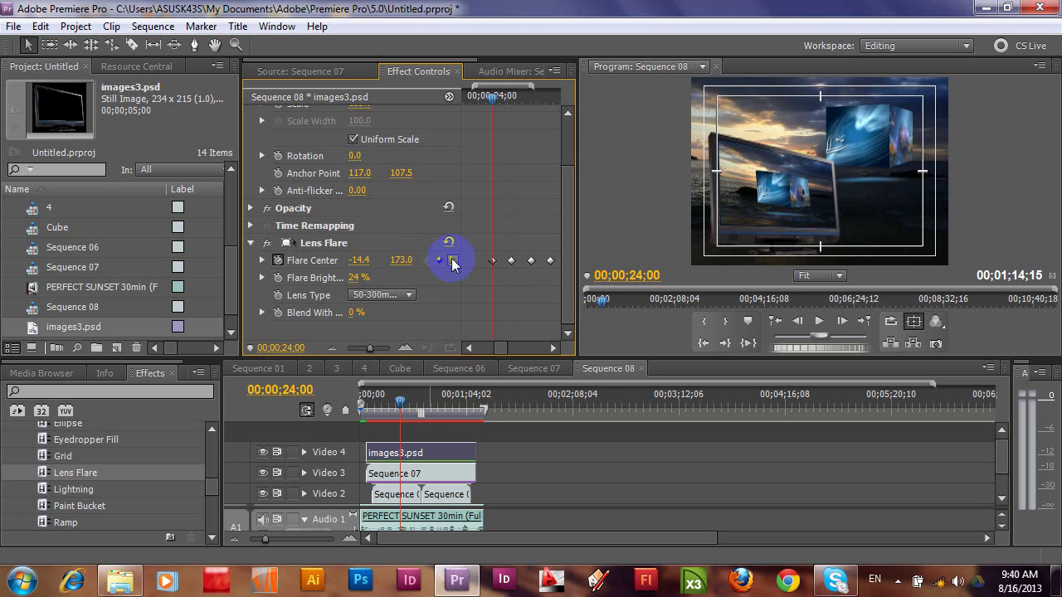
pyautogui.click(452, 260)
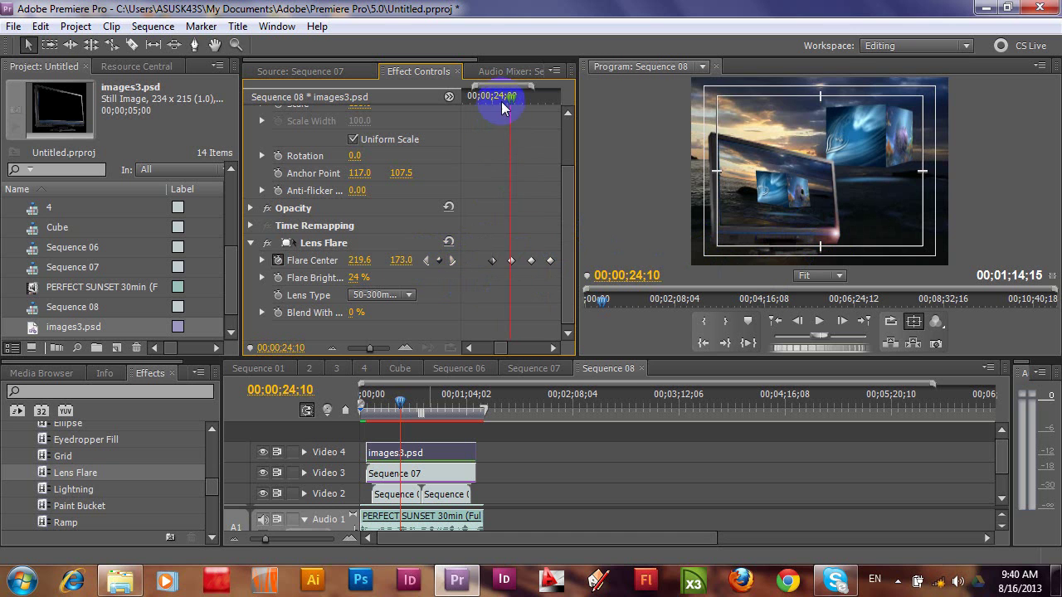
pyautogui.moveTo(503, 108); pyautogui.dragTo(487, 96)
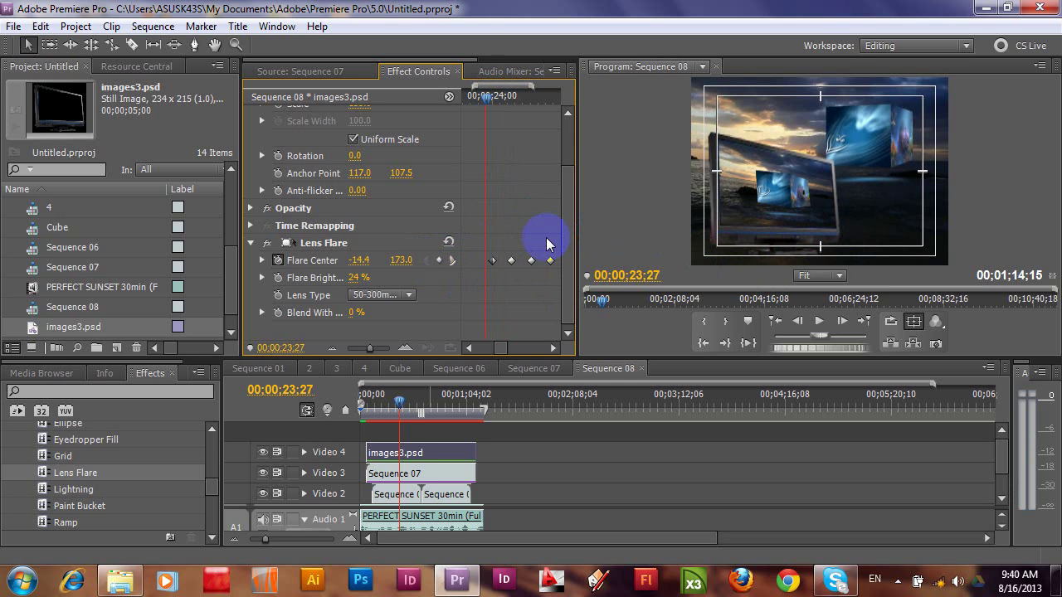
pyautogui.press('space')
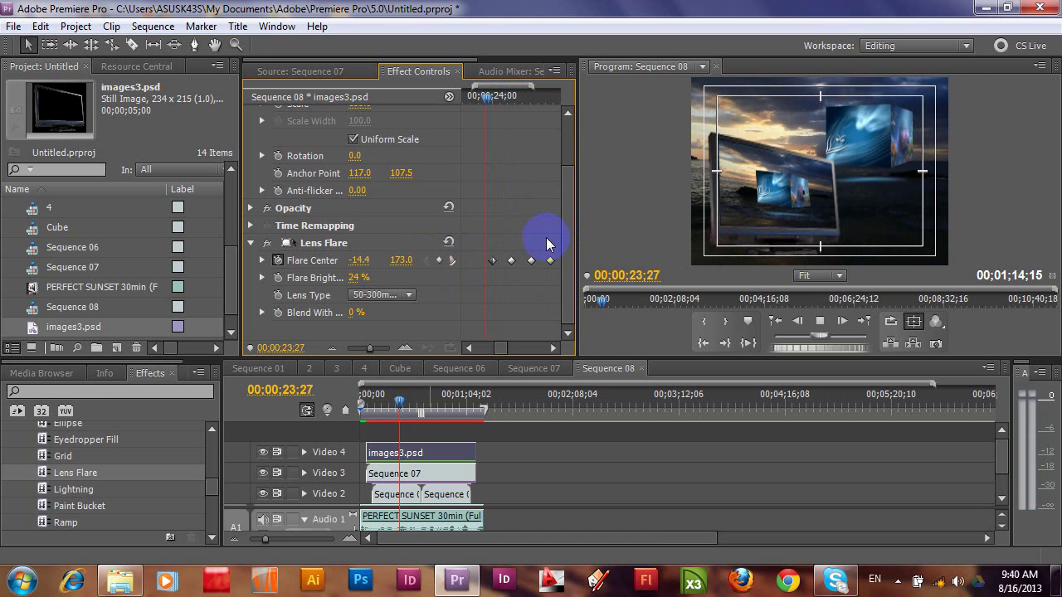